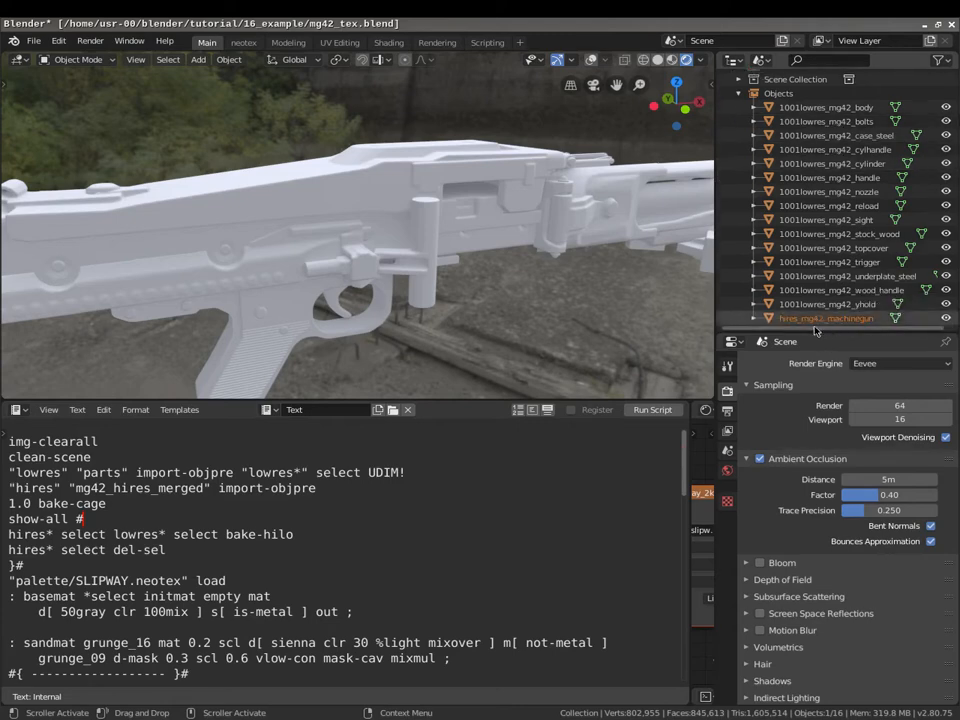
# In the script, end the bake-hilo line with a # stop marker and remove the block-comment end marker below the del-sel line.
pyautogui.moveTo(600, 243); pyautogui.dragTo(240, 320, button='middle')
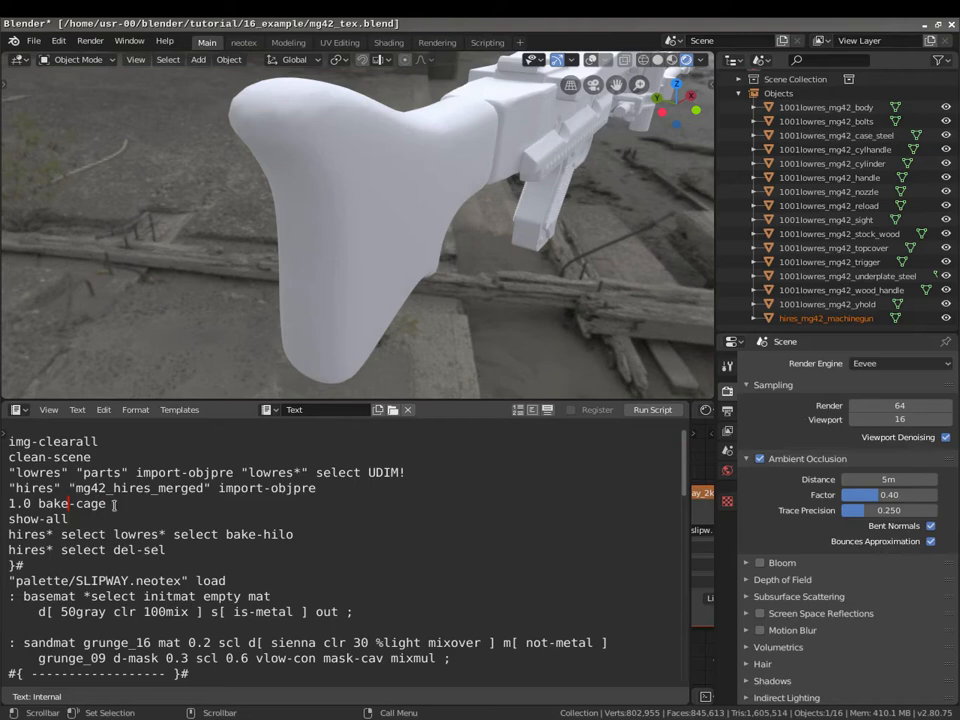
pyautogui.click(8, 503)
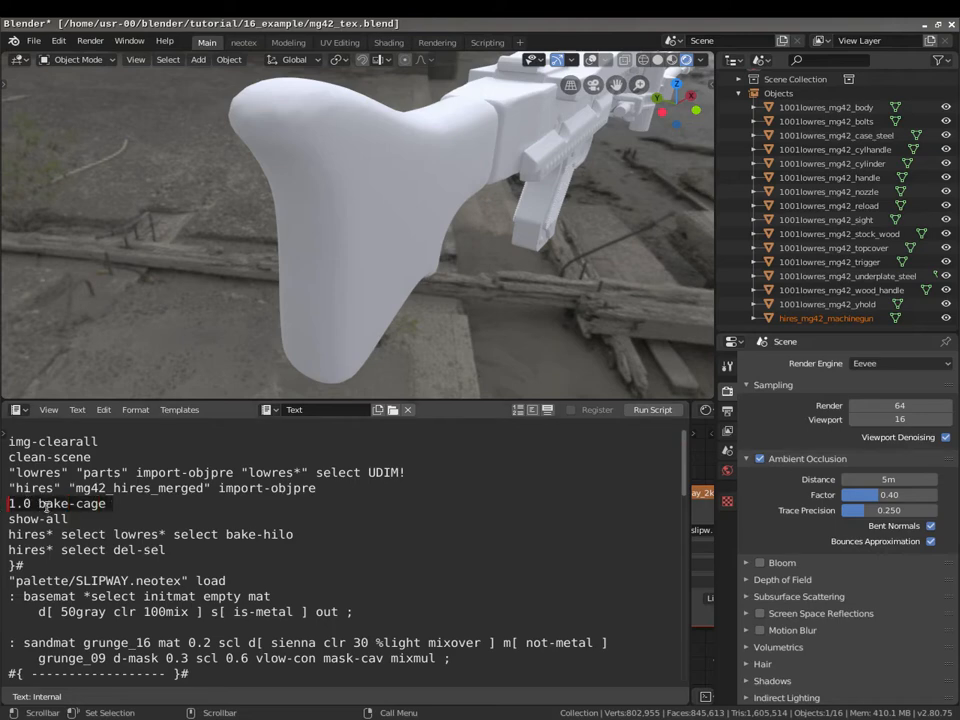
pyautogui.click(121, 504)
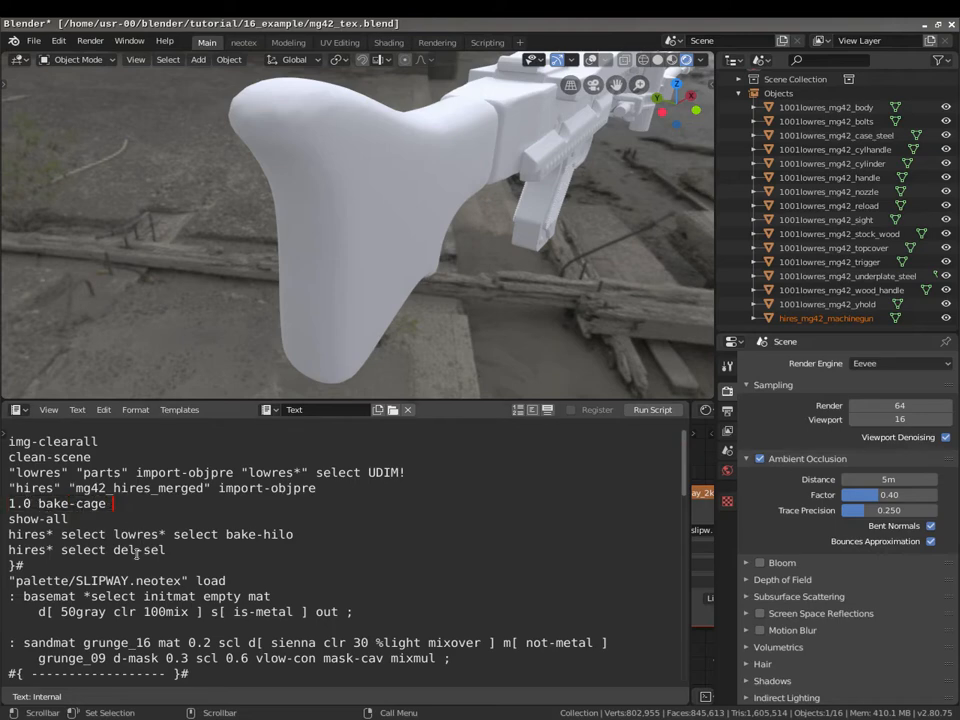
pyautogui.moveTo(342, 269); pyautogui.dragTo(205, 219, button='middle')
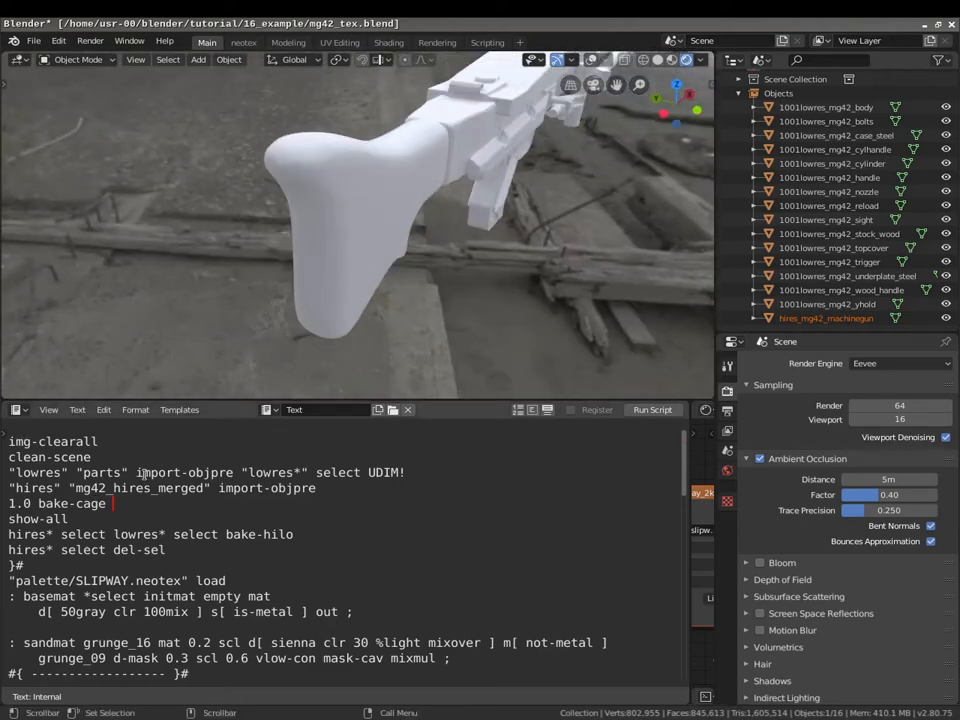
pyautogui.moveTo(450, 171); pyautogui.dragTo(368, 258, button='middle')
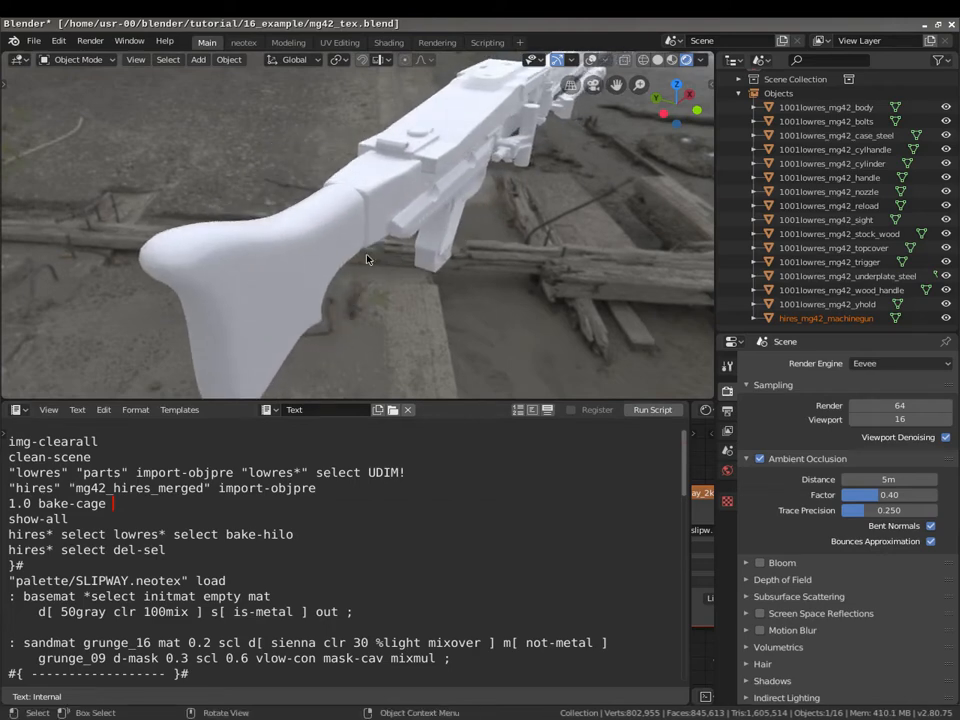
pyautogui.moveTo(366, 258); pyautogui.dragTo(260, 257, button='middle')
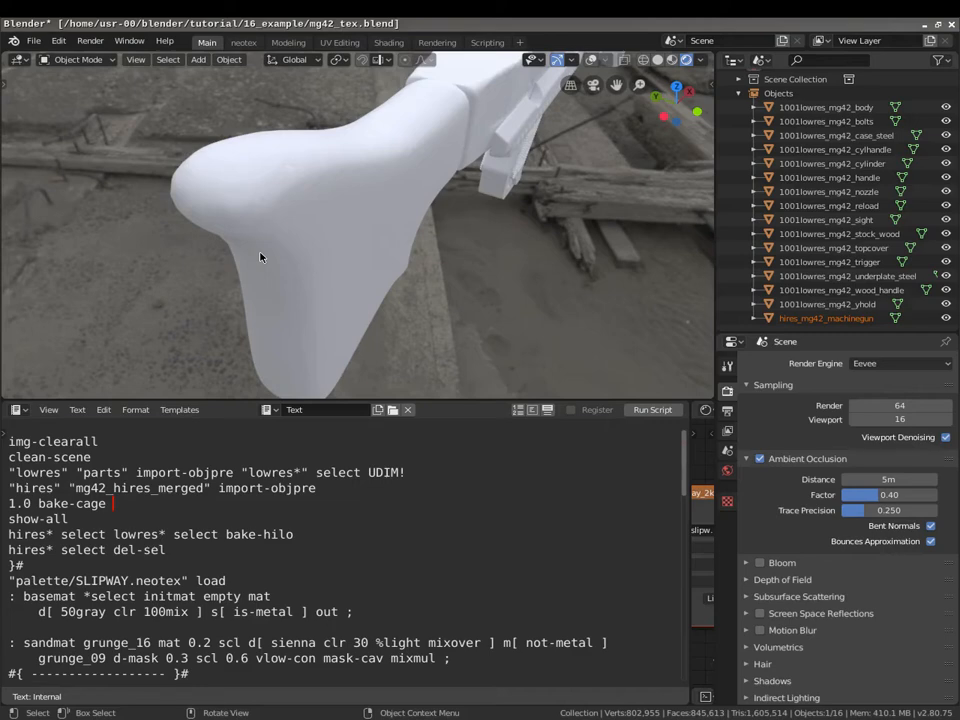
pyautogui.moveTo(260, 257); pyautogui.dragTo(343, 303, button='middle')
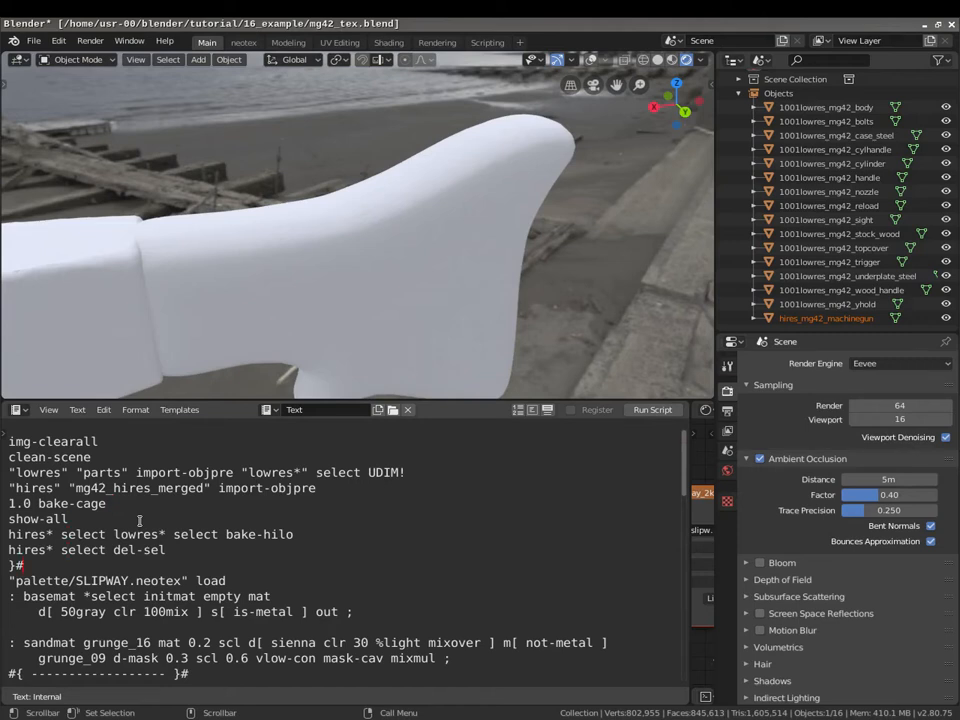
pyautogui.press('BackSpace')
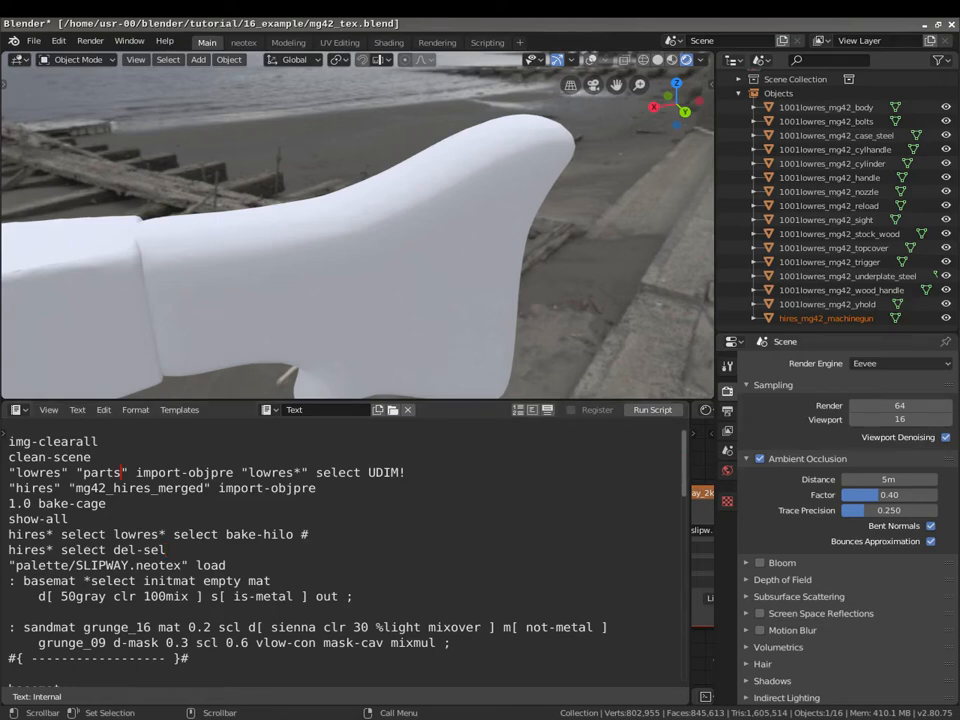
# Switch to the terminal file manager and inspect 1001lowres_mg42_body_edge.png from the map folder up close.
pyautogui.hotkey('alt', 'Tab')
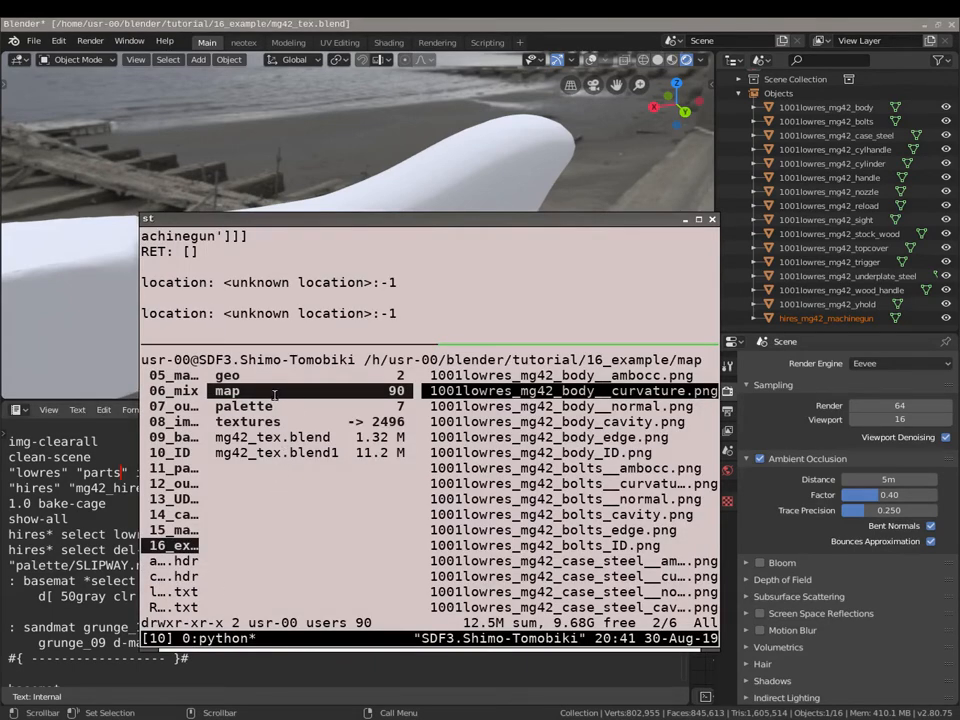
pyautogui.click(498, 394)
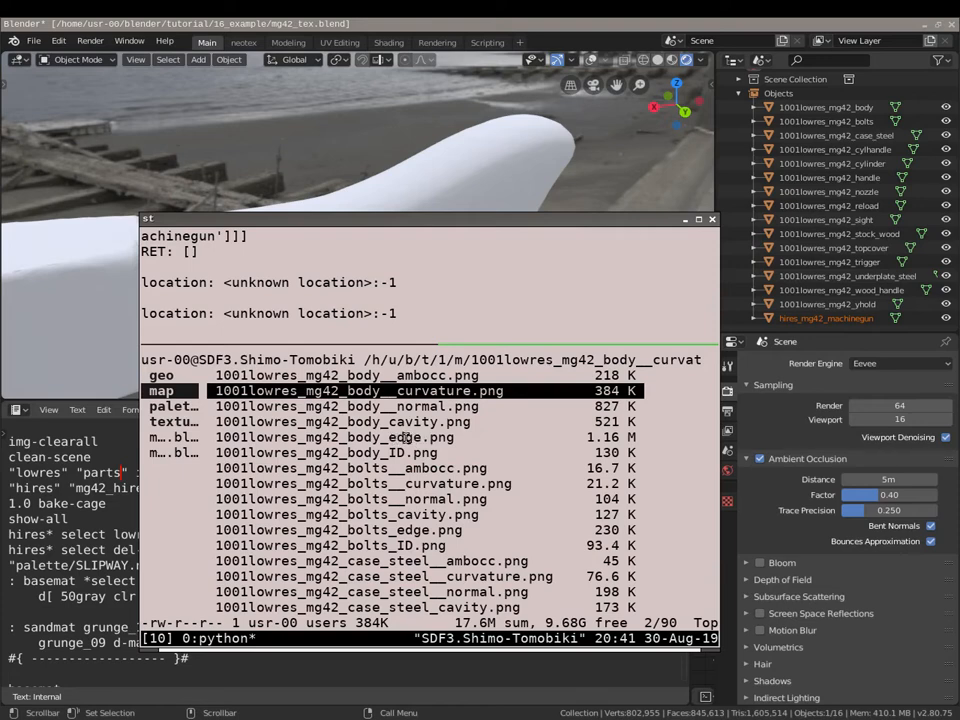
pyautogui.rightClick(406, 438)
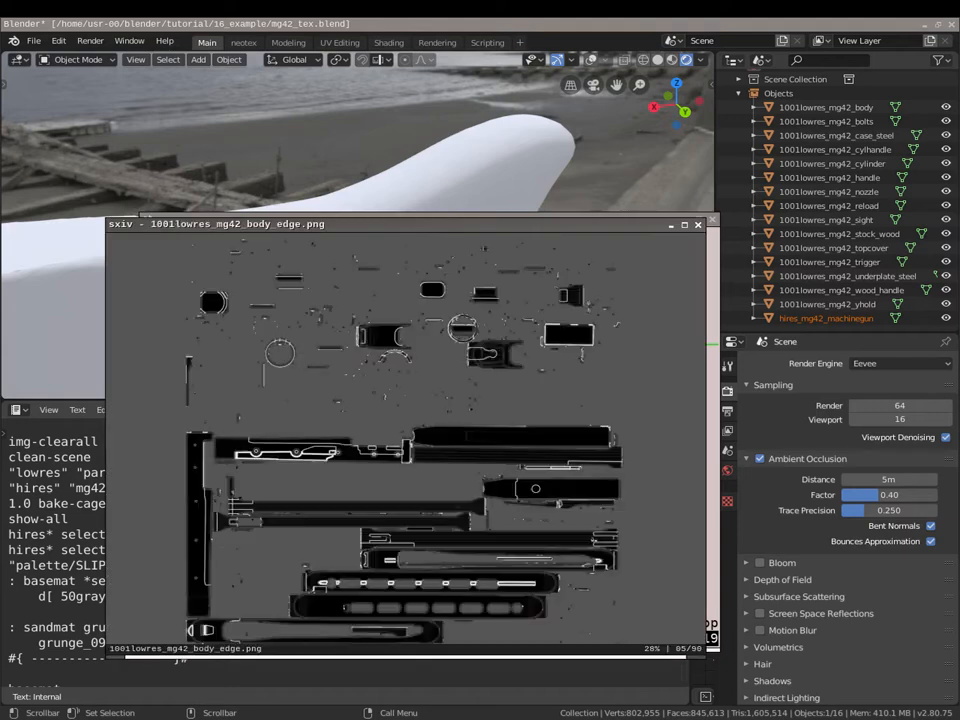
pyautogui.scroll(3, 371, 465)
pyautogui.scroll(-1, 296, 460)
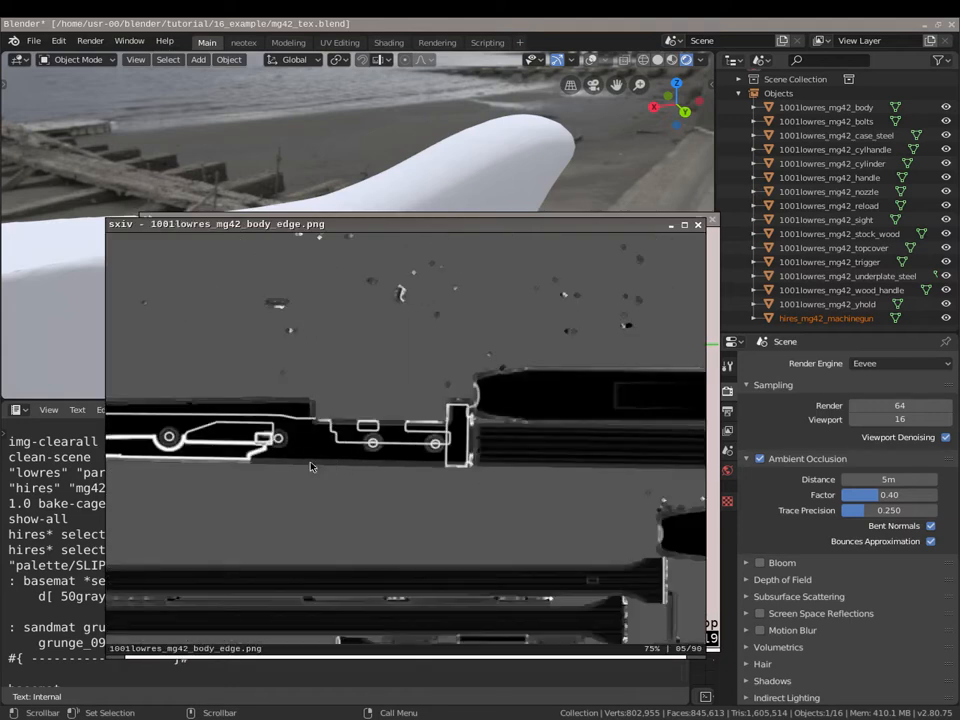
pyautogui.moveTo(350, 462); pyautogui.dragTo(114, 459, button='middle')
pyautogui.press('q')
# Back in Blender, insert a block-comment end marker above the hires* select del-sel line, end that line with #, and run the script.
pyautogui.click(135, 488)
pyautogui.click(168, 538)
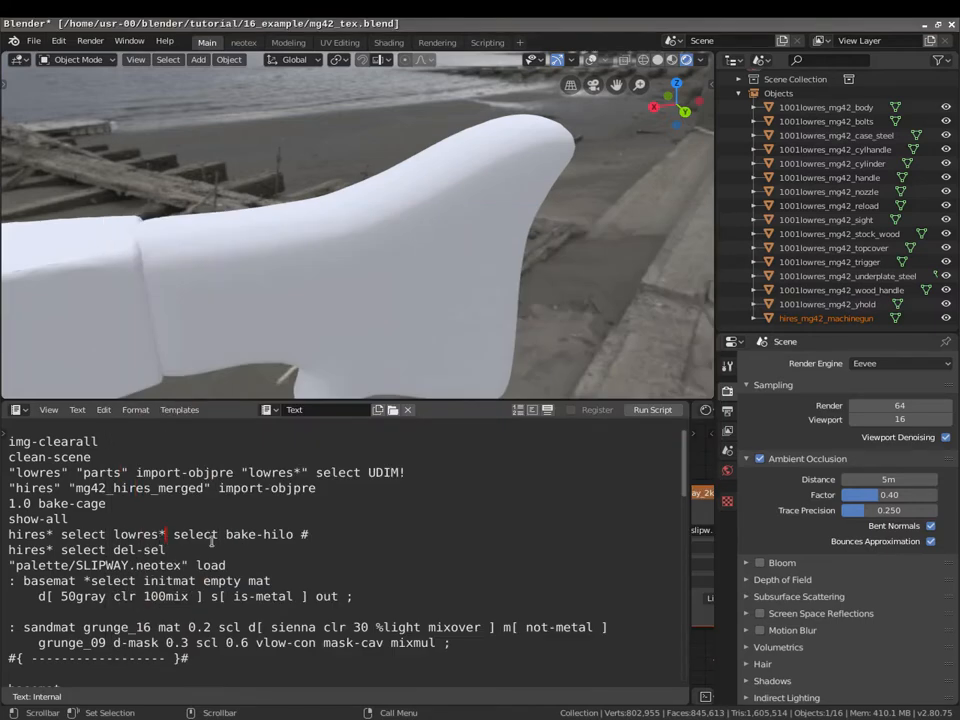
pyautogui.write('#')
pyautogui.press('Home')
pyautogui.press('Return')
pyautogui.write('}#')
pyautogui.press('Down')
pyautogui.write('#')
pyautogui.hotkey('alt', 'p')
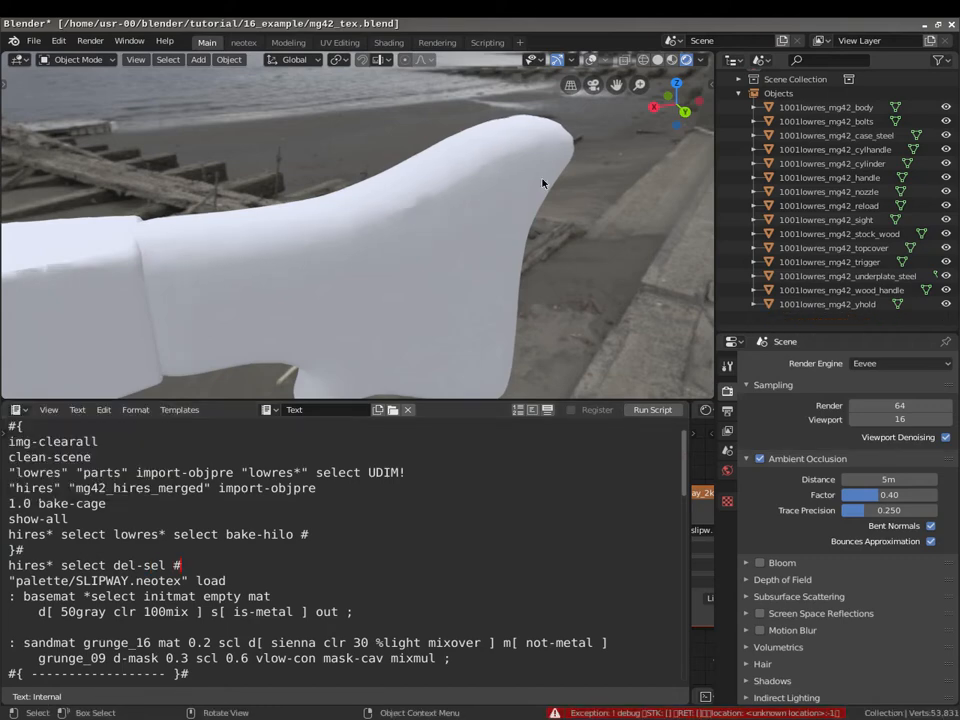
# Remove the # marker from the del-sel line and move the block-comment end marker to directly below it.
pyautogui.scroll(-3, 261, 201)
pyautogui.keyDown('shift'); pyautogui.moveTo(242, 276); pyautogui.dragTo(454, 236, button='middle'); pyautogui.keyUp('shift')
pyautogui.scroll(-4, 324, 325)
pyautogui.moveTo(324, 325); pyautogui.dragTo(188, 222, button='middle')
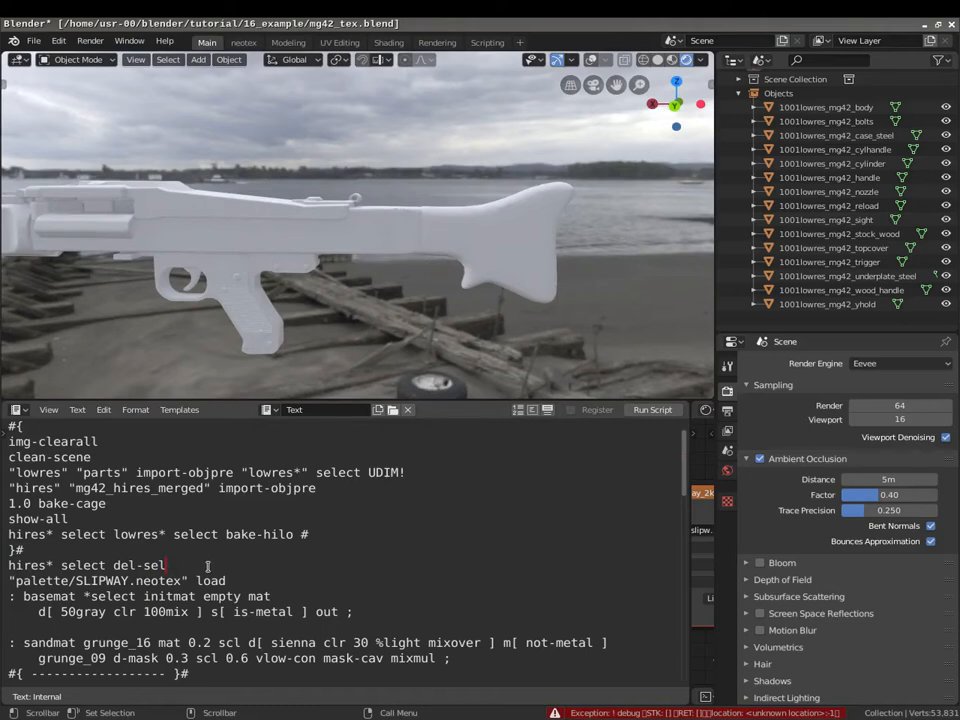
pyautogui.press('BackSpace')
pyautogui.click(170, 561)
pyautogui.press('Return')
pyautogui.write('}#')
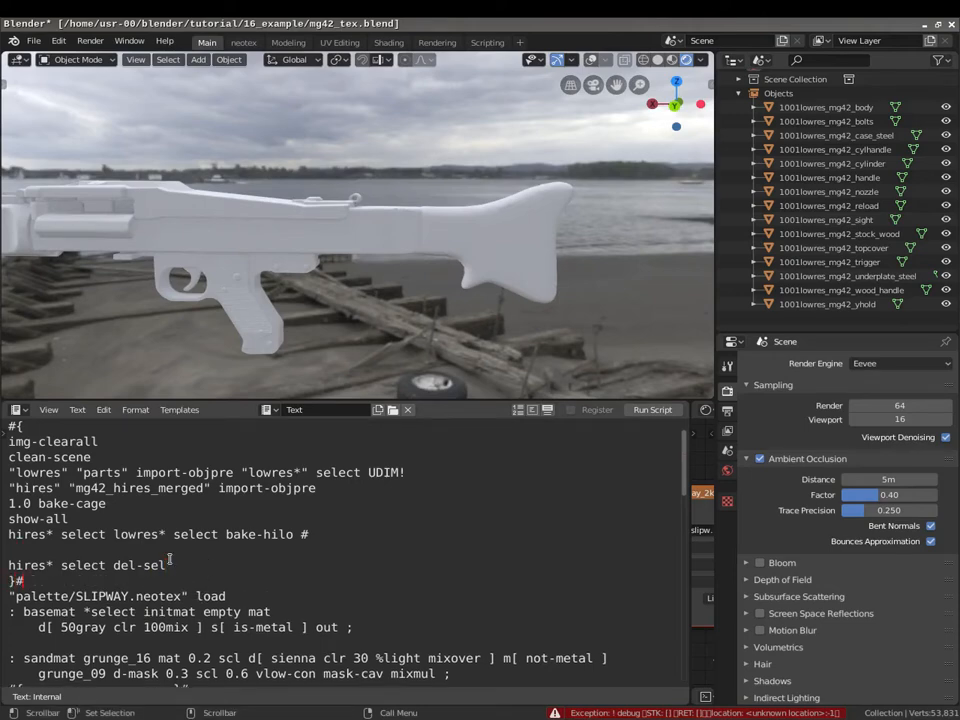
pyautogui.press('Up')
pyautogui.press('Up')
pyautogui.press('BackSpace')
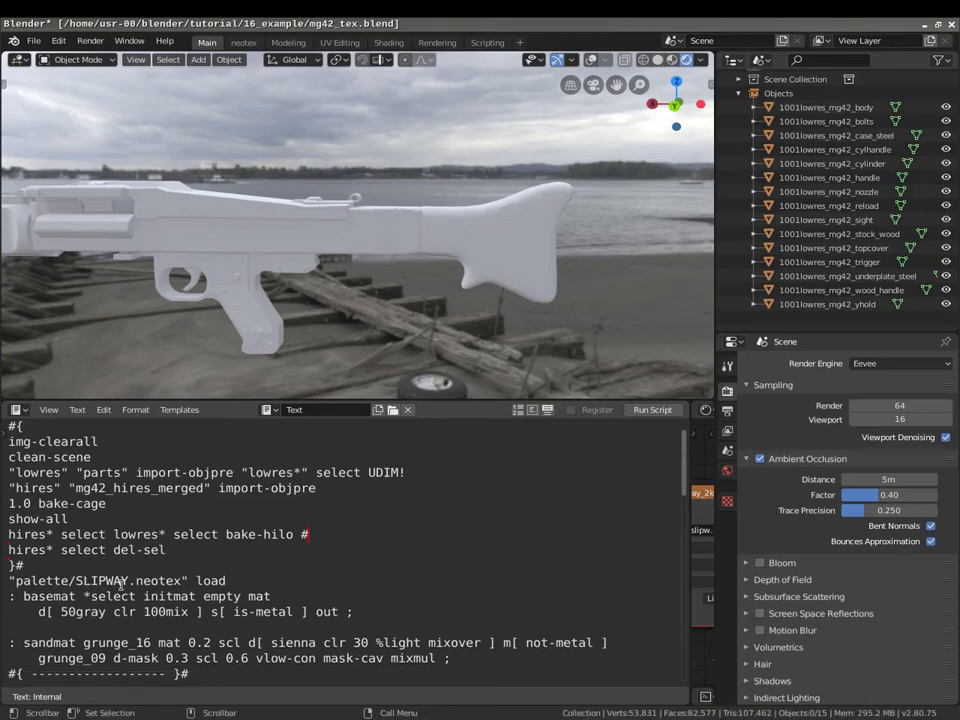
# Insert a test line reading *select initmat # below the dashed separator and run the script.
pyautogui.scroll(-3, 127, 548)
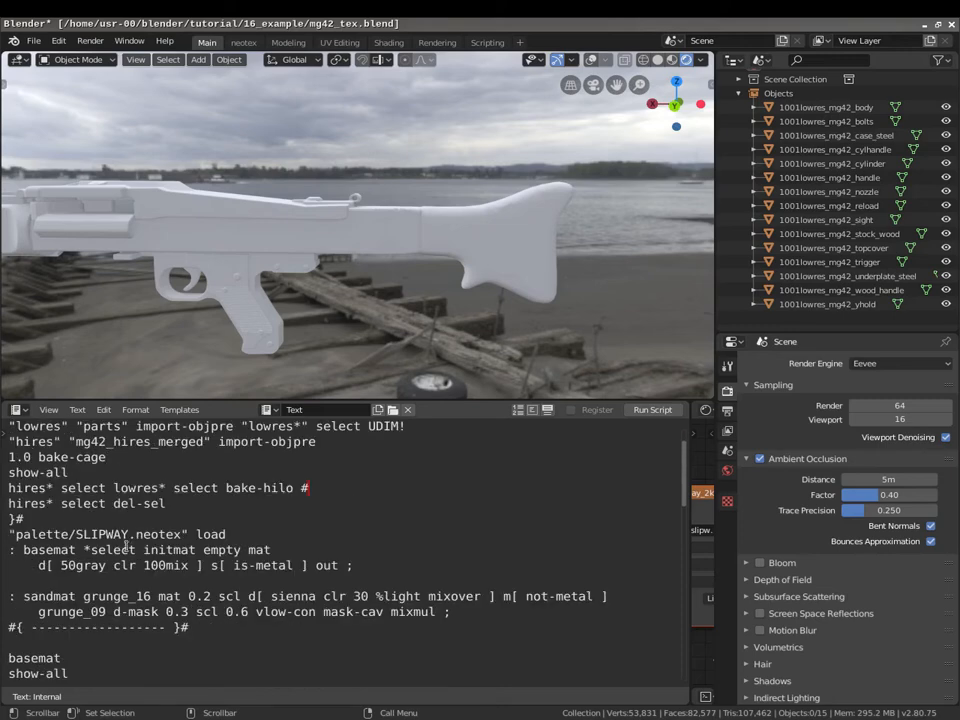
pyautogui.click(105, 534)
pyautogui.scroll(-3, 40, 510)
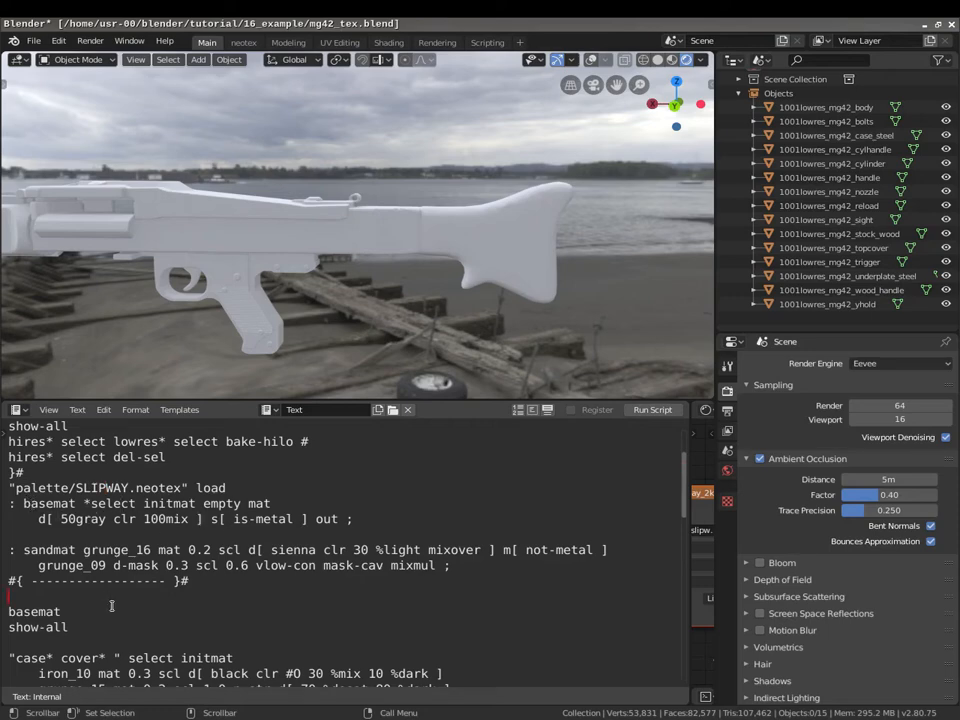
pyautogui.press('Return')
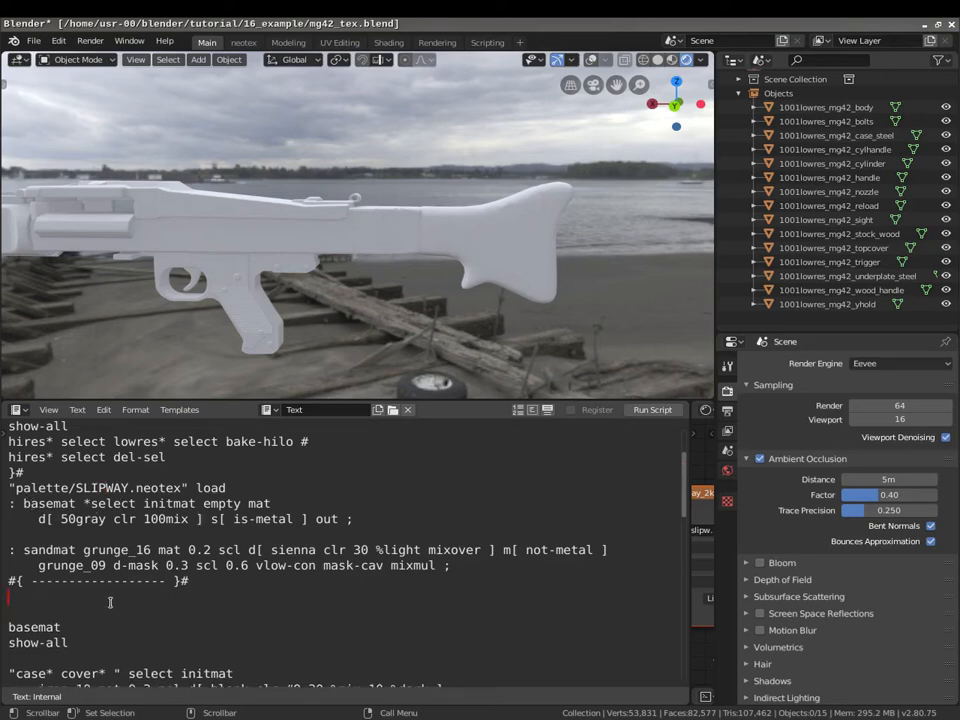
pyautogui.press('Return')
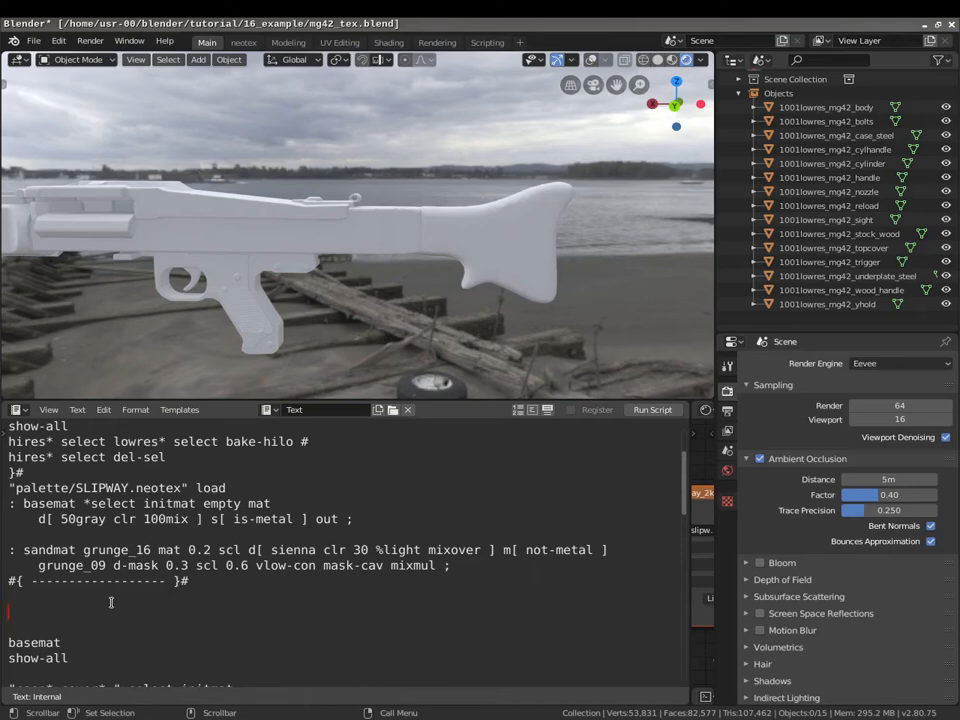
pyautogui.write('*select #')
pyautogui.write('t #')
pyautogui.hotkey('alt', 'p')
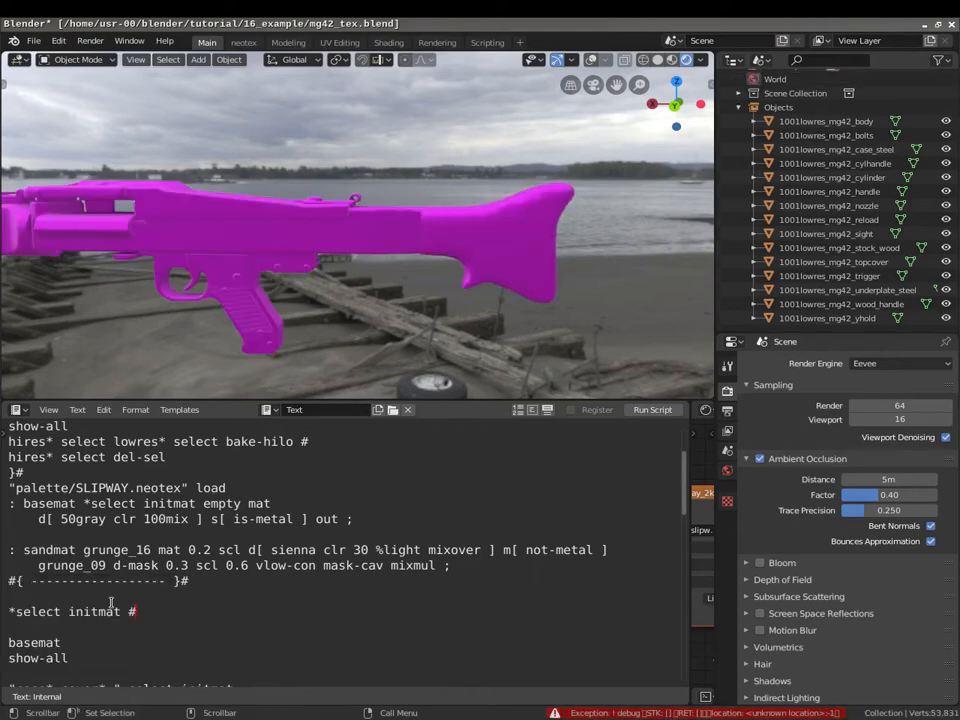
# Delete the *select initmat # test line and the blank lines between the dashed separator and basemat.
pyautogui.scroll(6, 381, 252)
pyautogui.moveTo(381, 252); pyautogui.dragTo(167, 221, button='middle')
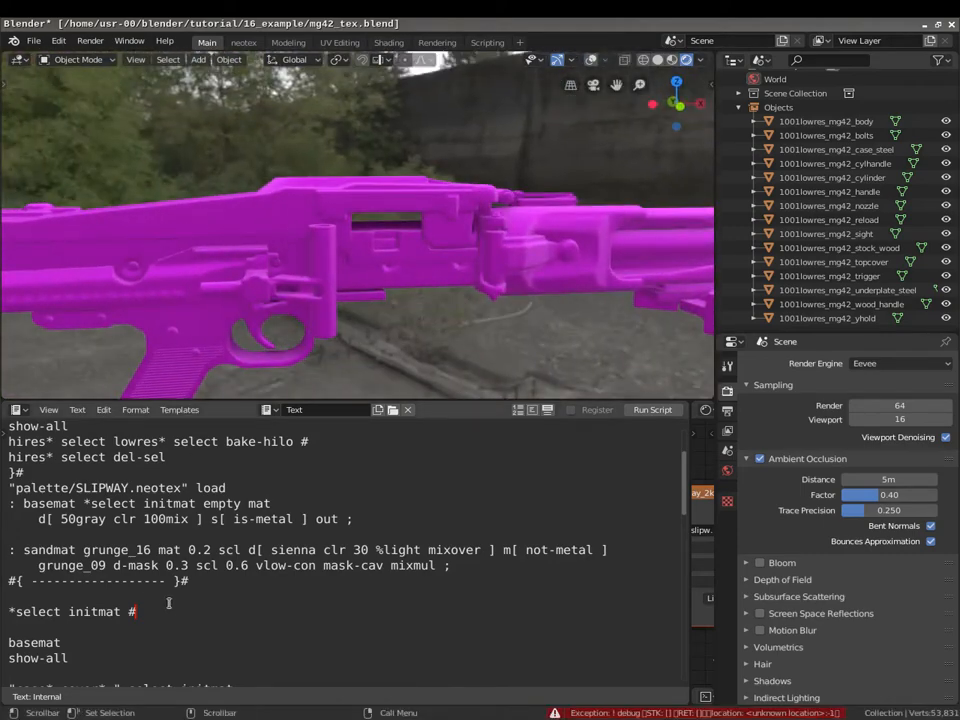
pyautogui.press('BackSpace')
pyautogui.press('BackSpace')
pyautogui.press('BackSpace')
pyautogui.press('BackSpace')
pyautogui.press('BackSpace')
pyautogui.press('BackSpace')
pyautogui.press('BackSpace')
pyautogui.press('BackSpace')
pyautogui.press('BackSpace')
pyautogui.press('BackSpace')
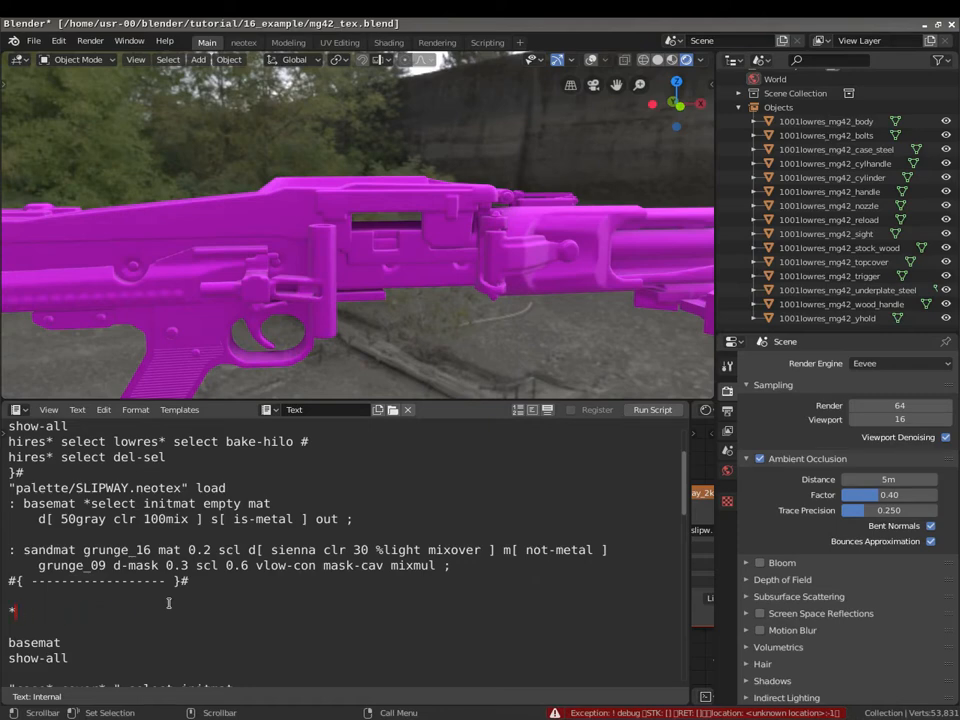
pyautogui.press('BackSpace')
pyautogui.press('BackSpace')
pyautogui.press('BackSpace')
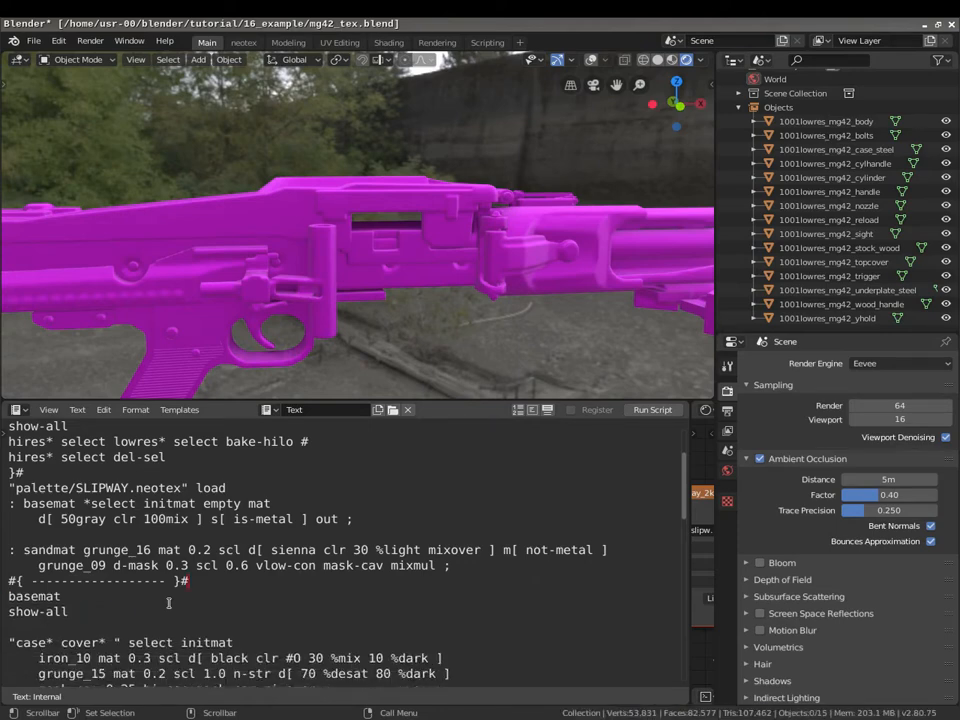
# Add a # stop marker after basemat and run the script to apply the base material to all parts.
pyautogui.write('#')
pyautogui.hotkey('alt', 'p')
pyautogui.moveTo(308, 180); pyautogui.dragTo(375, 210, button='middle')
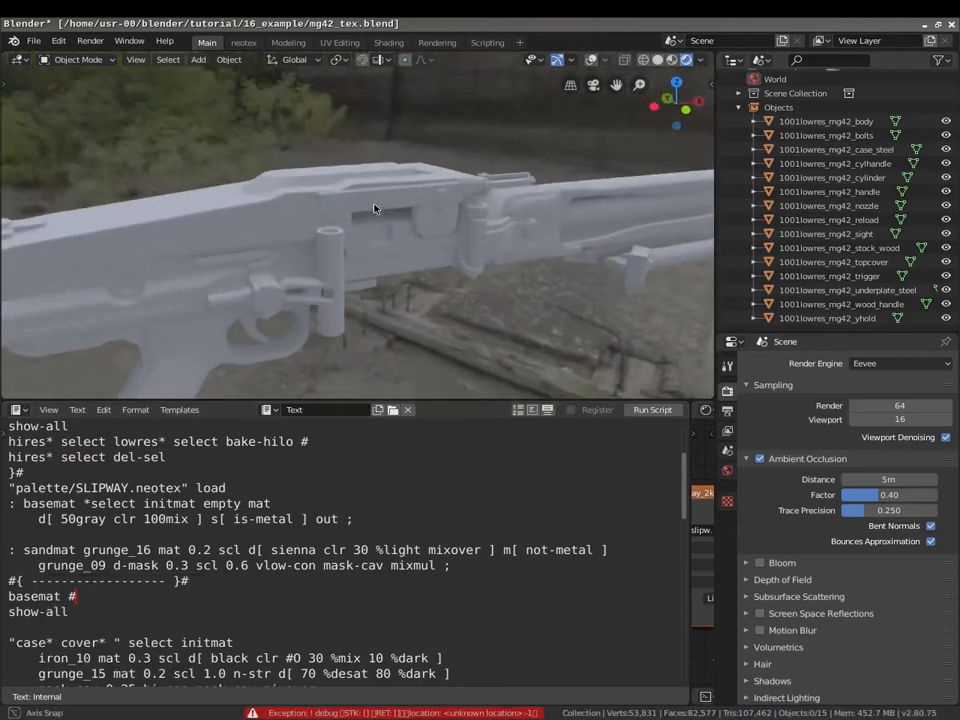
pyautogui.scroll(2, 460, 280)
pyautogui.moveTo(460, 280); pyautogui.dragTo(428, 253, button='middle')
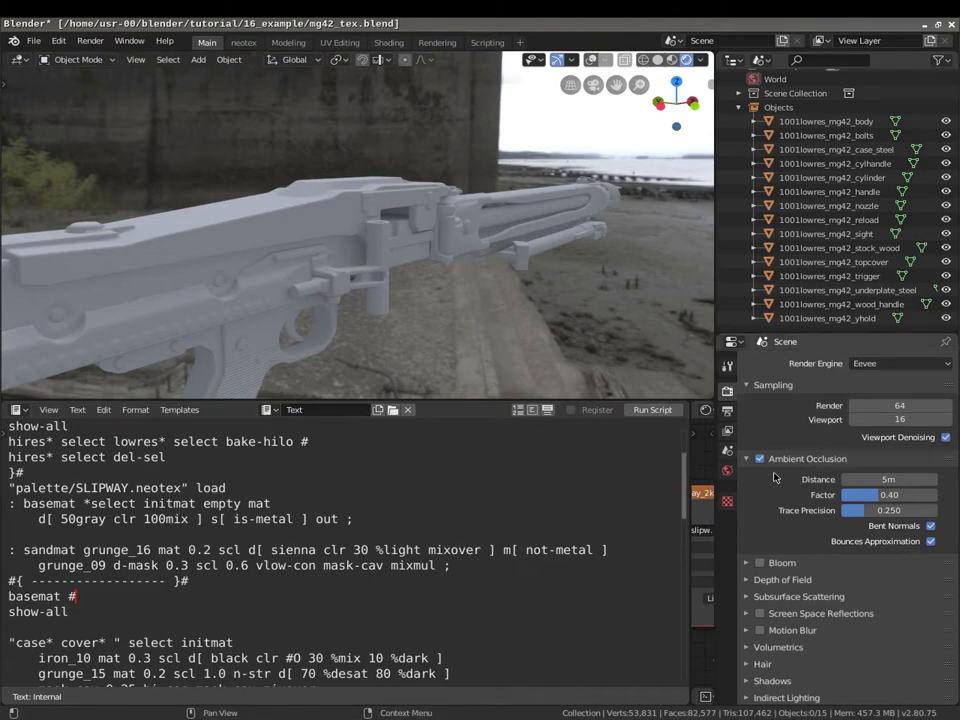
# Try an ambient occlusion distance of 1 m on the model, and set it back to 5 m.
pyautogui.click(874, 480)
pyautogui.write('1')
pyautogui.press('Return')
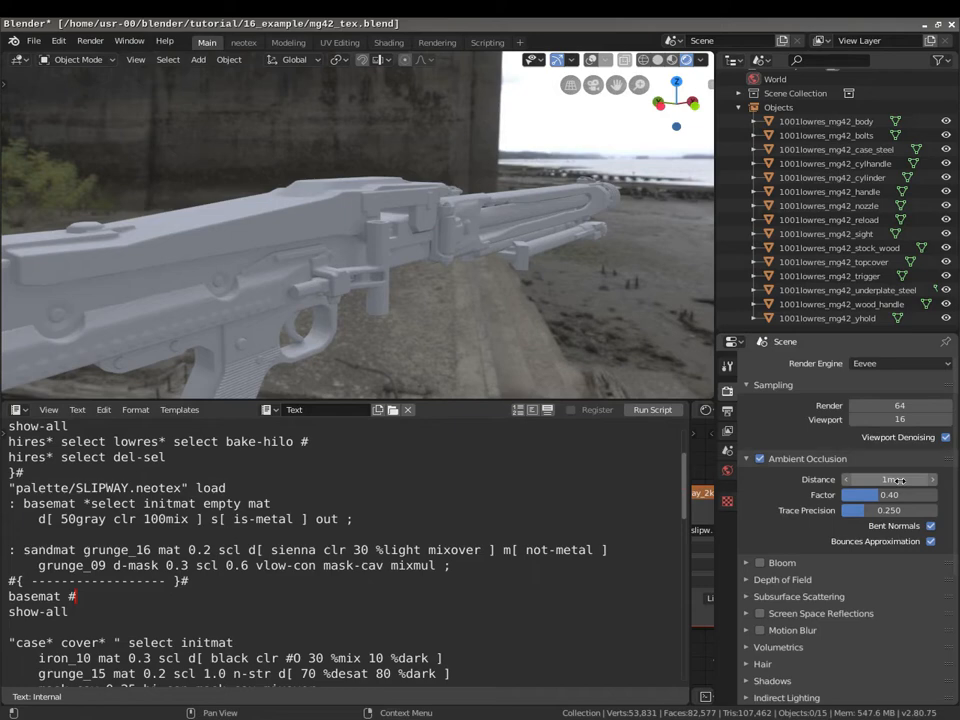
pyautogui.moveTo(382, 172); pyautogui.dragTo(446, 276, button='middle')
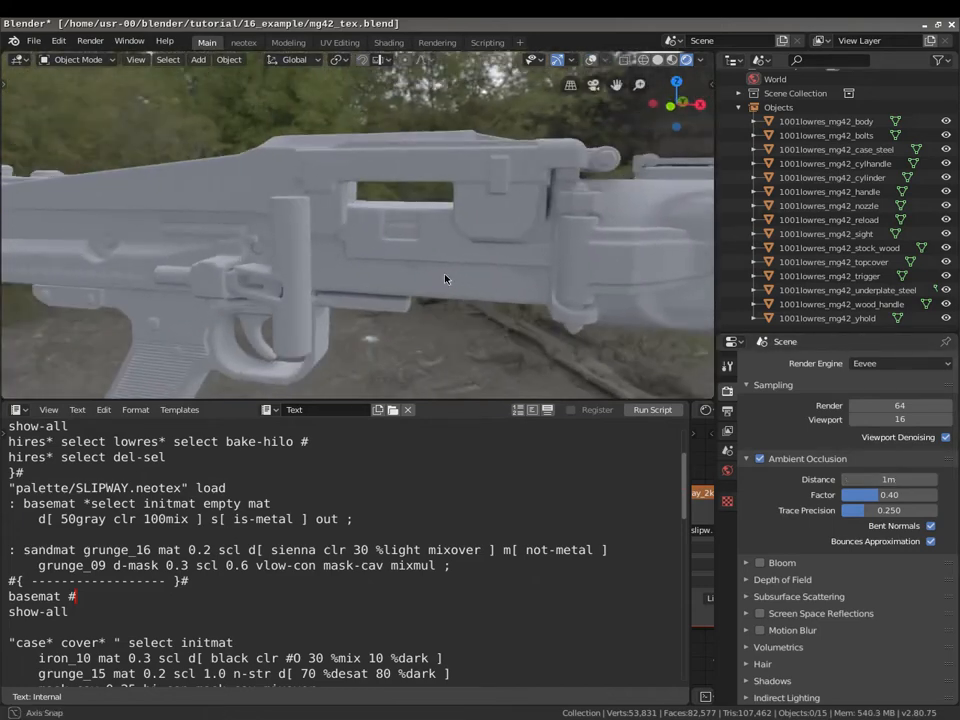
pyautogui.click(884, 480)
pyautogui.write('5')
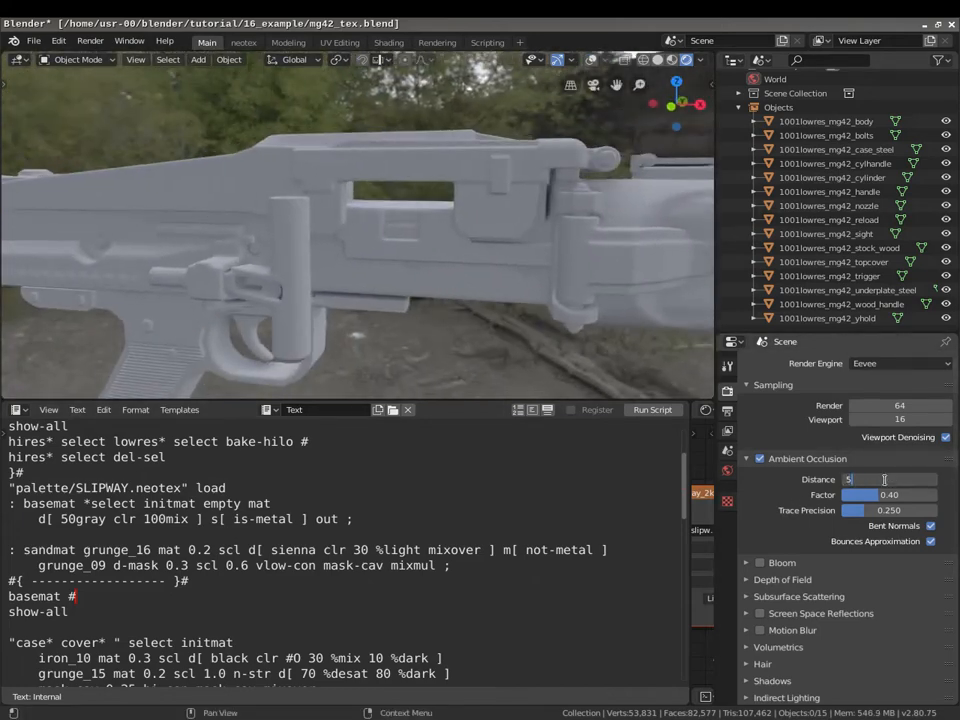
pyautogui.press('Return')
pyautogui.moveTo(362, 190)
pyautogui.mouseDown(button='middle')
pyautogui.moveTo(321, 200)
pyautogui.moveTo(327, 211)
pyautogui.moveTo(368, 212)
pyautogui.mouseUp(button='middle')
pyautogui.scroll(-4, 322, 202)
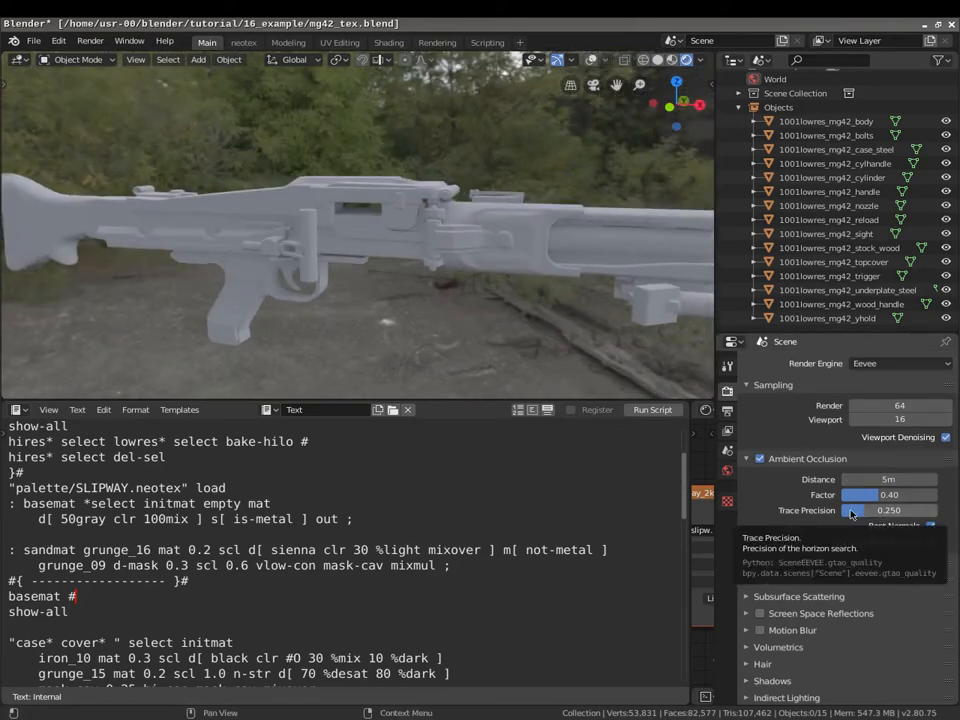
# Move the # stop marker from the basemat line to the show-all line and run the script.
pyautogui.moveTo(380, 262)
pyautogui.mouseDown(button='middle')
pyautogui.moveTo(391, 288)
pyautogui.moveTo(381, 272)
pyautogui.moveTo(401, 251)
pyautogui.moveTo(388, 230)
pyautogui.moveTo(377, 246)
pyautogui.moveTo(431, 193)
pyautogui.moveTo(358, 173)
pyautogui.moveTo(149, 207)
pyautogui.moveTo(453, 217)
pyautogui.moveTo(392, 214)
pyautogui.moveTo(352, 248)
pyautogui.mouseUp(button='middle')
pyautogui.scroll(4, 405, 250)
pyautogui.press('BackSpace')
pyautogui.press('Down')
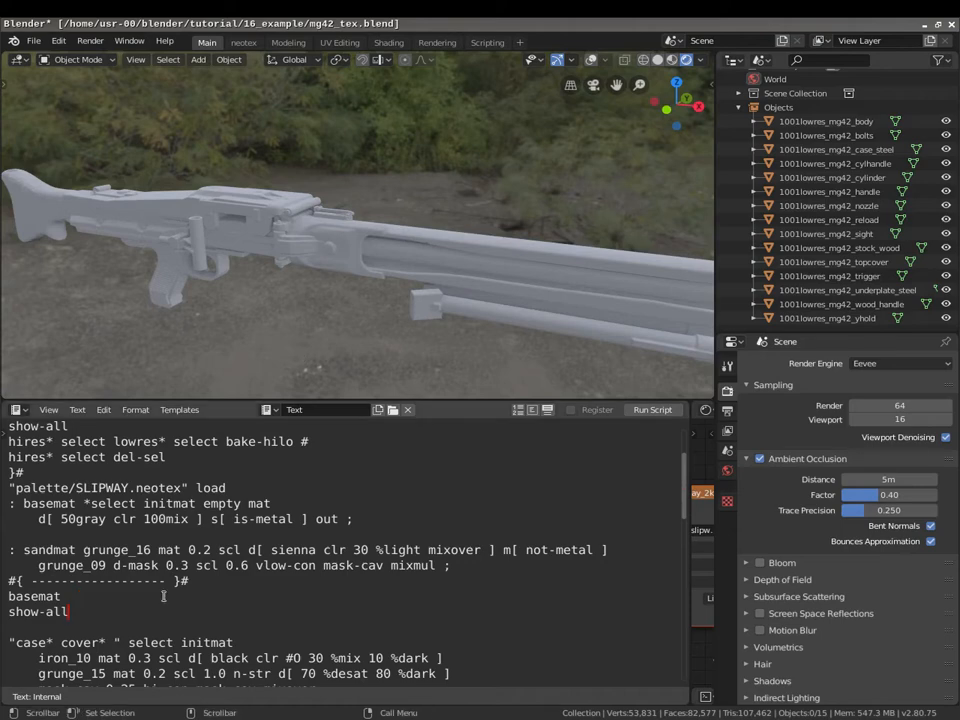
pyautogui.write('#')
pyautogui.hotkey('alt', 'p')
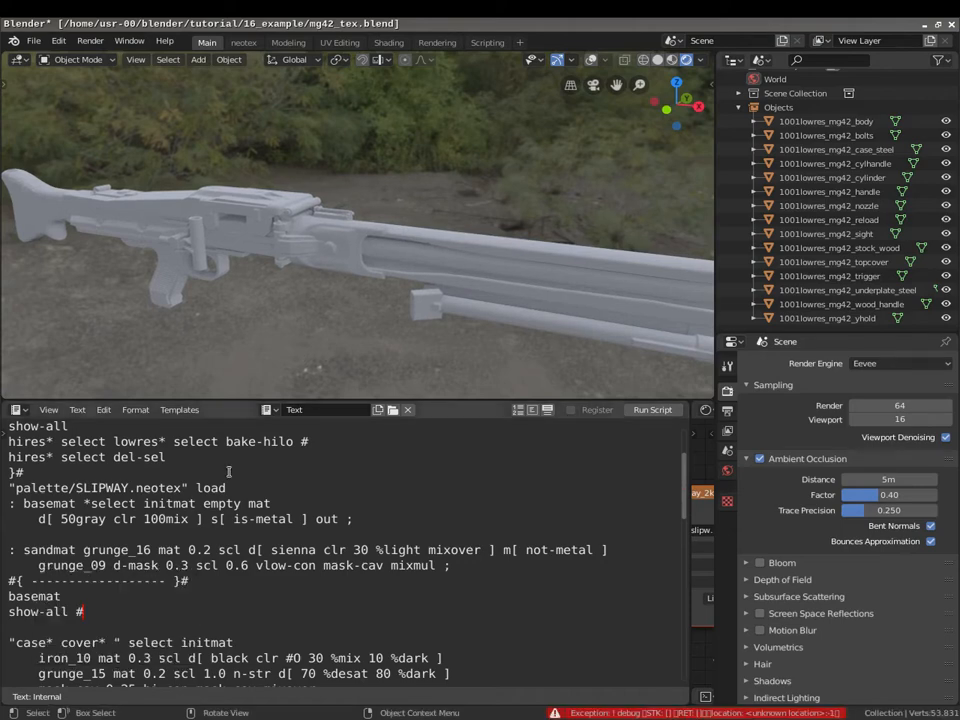
# Move the # stop marker from the show-all line to the end of the "case* cover*" select initmat line and run the script.
pyautogui.scroll(-2, 110, 605)
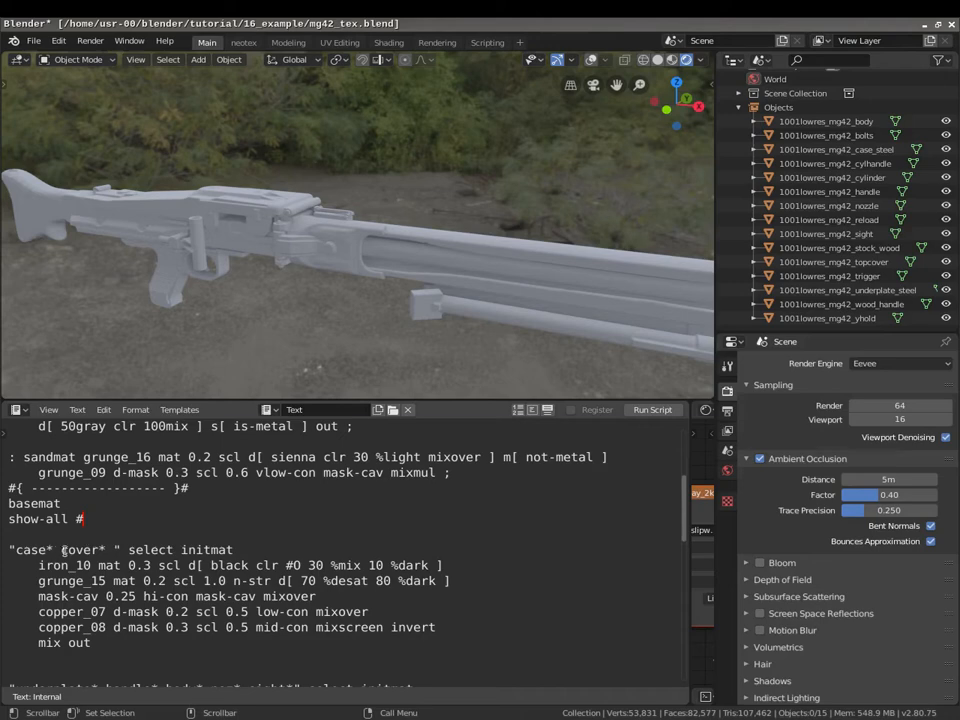
pyautogui.click(268, 547)
pyautogui.write('#')
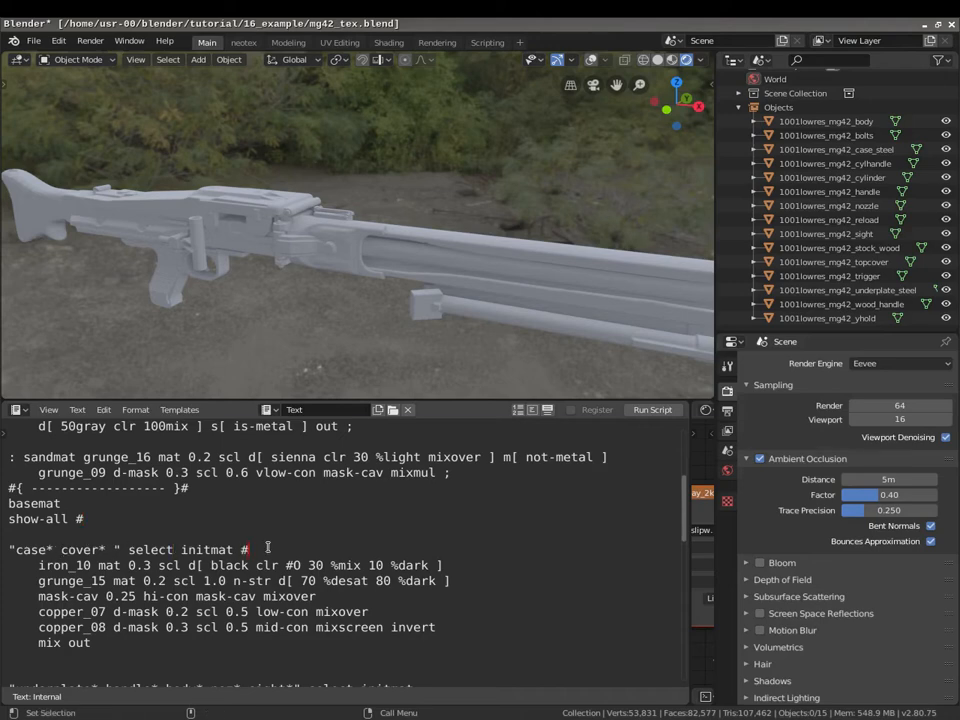
pyautogui.hotkey('alt', 'p')
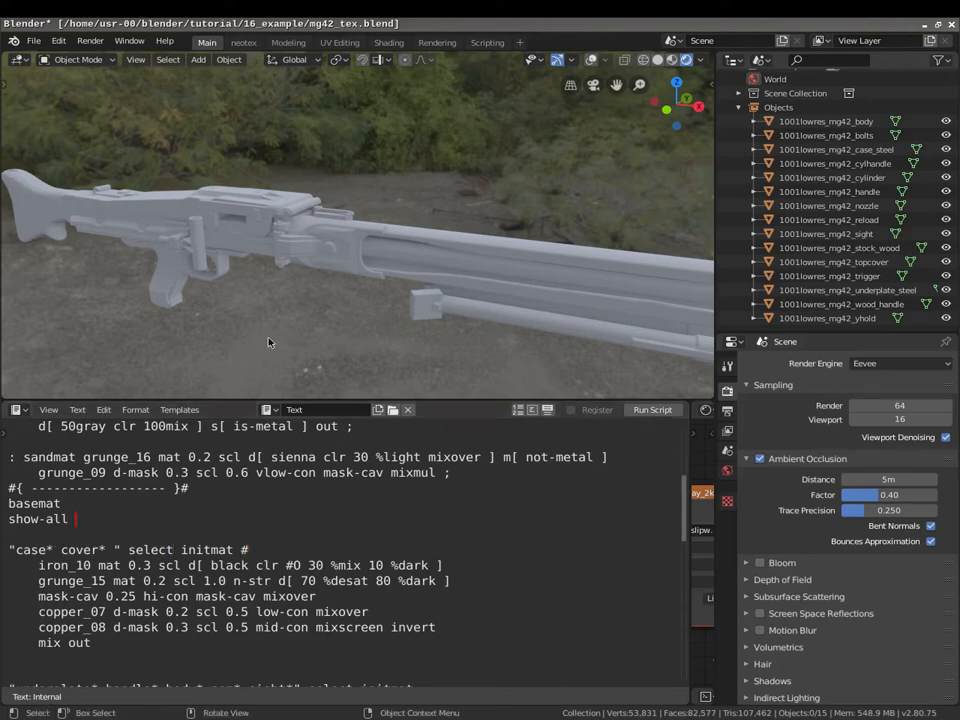
pyautogui.moveTo(222, 216); pyautogui.dragTo(250, 237, button='middle')
pyautogui.keyDown('shift'); pyautogui.moveTo(190, 215); pyautogui.dragTo(436, 227, button='middle'); pyautogui.keyUp('shift')
pyautogui.scroll(4, 358, 259)
pyautogui.scroll(4, 397, 257)
pyautogui.scroll(-3, 436, 227)
pyautogui.moveTo(364, 170); pyautogui.dragTo(395, 215, button='middle')
# Replace the # stop marker with an #O output marker after 0.3 scl on the iron_10 line and run the script.
pyautogui.click(341, 550)
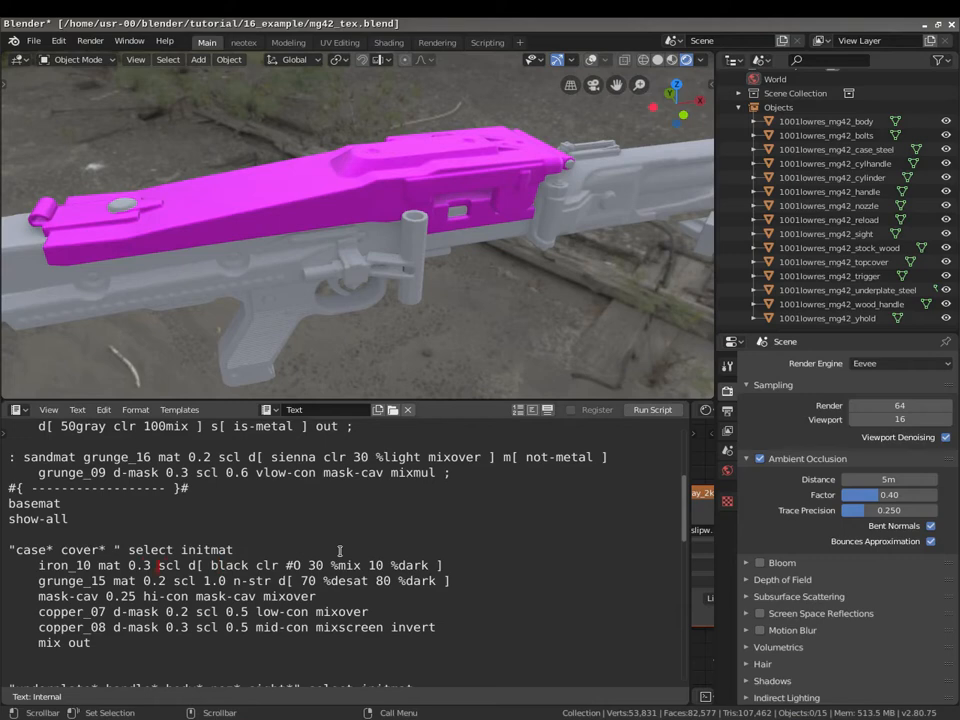
pyautogui.press('Right')
pyautogui.press('Right')
pyautogui.press('Right')
pyautogui.press('Right')
pyautogui.write('#0')
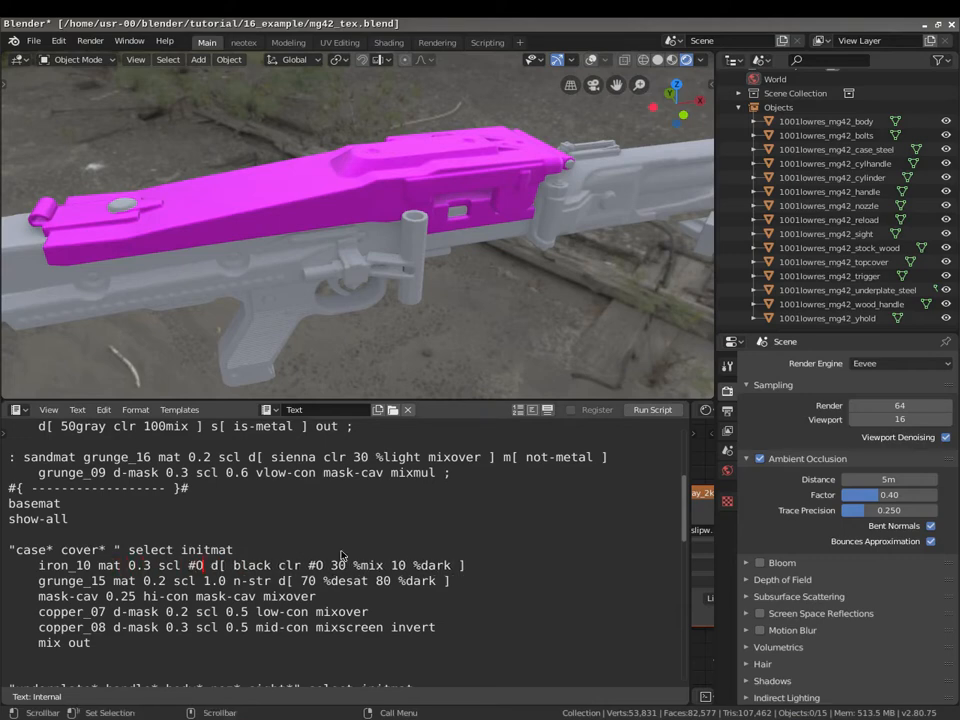
pyautogui.moveTo(315, 184); pyautogui.dragTo(405, 245, button='middle')
pyautogui.scroll(3, 298, 240)
pyautogui.moveTo(293, 240); pyautogui.dragTo(260, 110, button='middle')
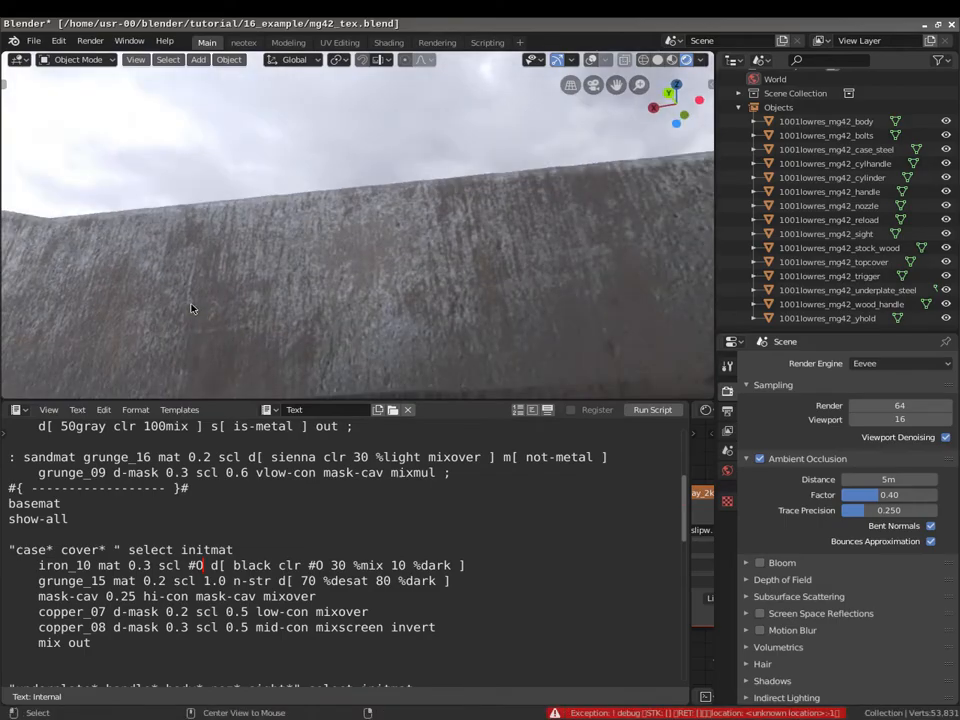
# Switch to the NEOTEX texture catalog in Firefox and examine the iron_10 material and its maps in the IRON section.
pyautogui.hotkey('alt', 'Tab')
pyautogui.click(16, 69)
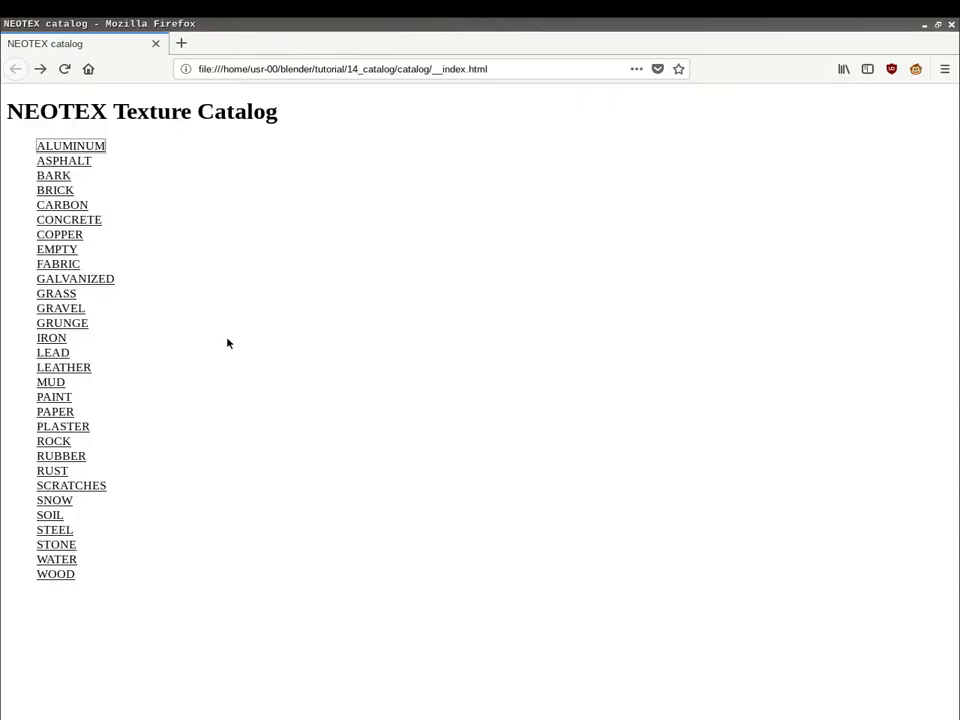
pyautogui.click(48, 337)
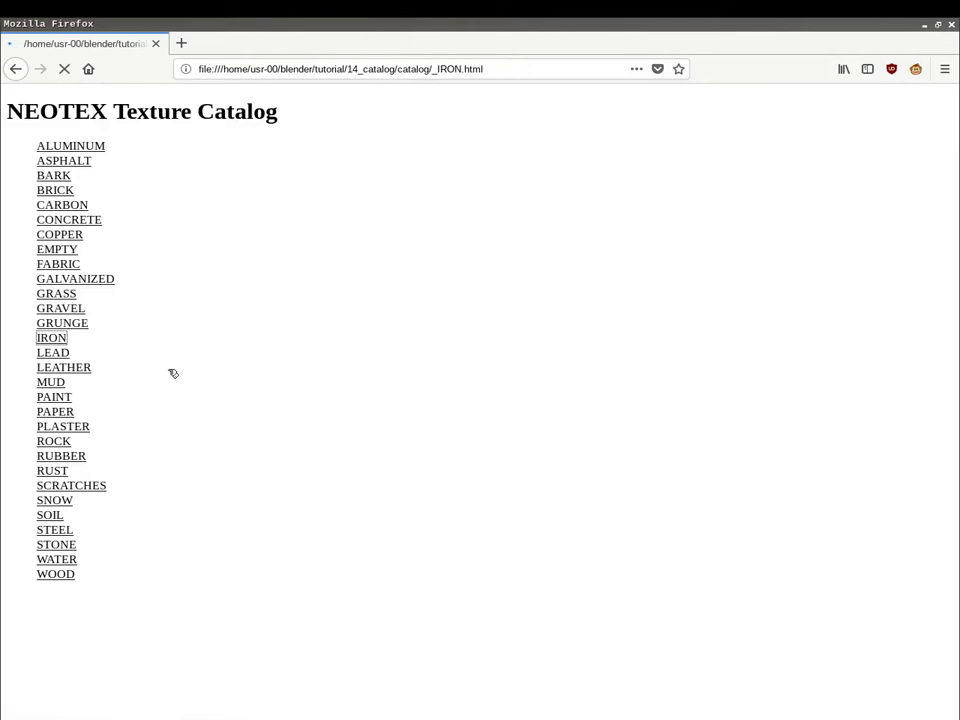
pyautogui.hotkey('ctrl', 'alt', 'Right')
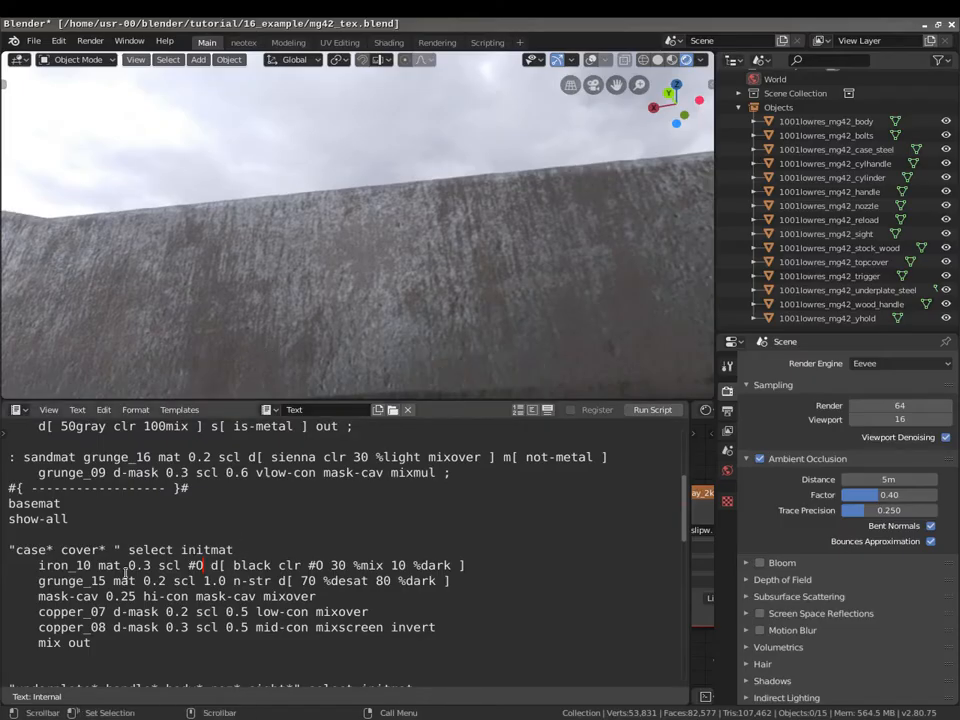
pyautogui.hotkey('ctrl', 'alt', 'Right')
pyautogui.middleClick(465, 249)
pyautogui.middleClick(304, 672)
pyautogui.middleClick(290, 512)
pyautogui.middleClick(249, 686)
pyautogui.scroll(7, 242, 450)
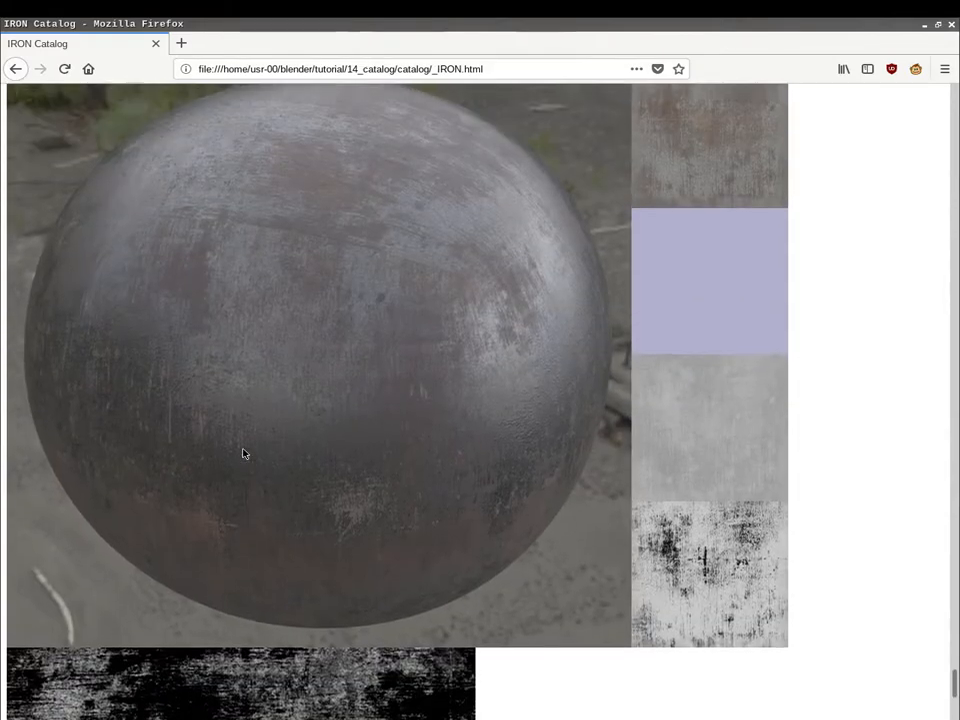
pyautogui.scroll(-2, 232, 360)
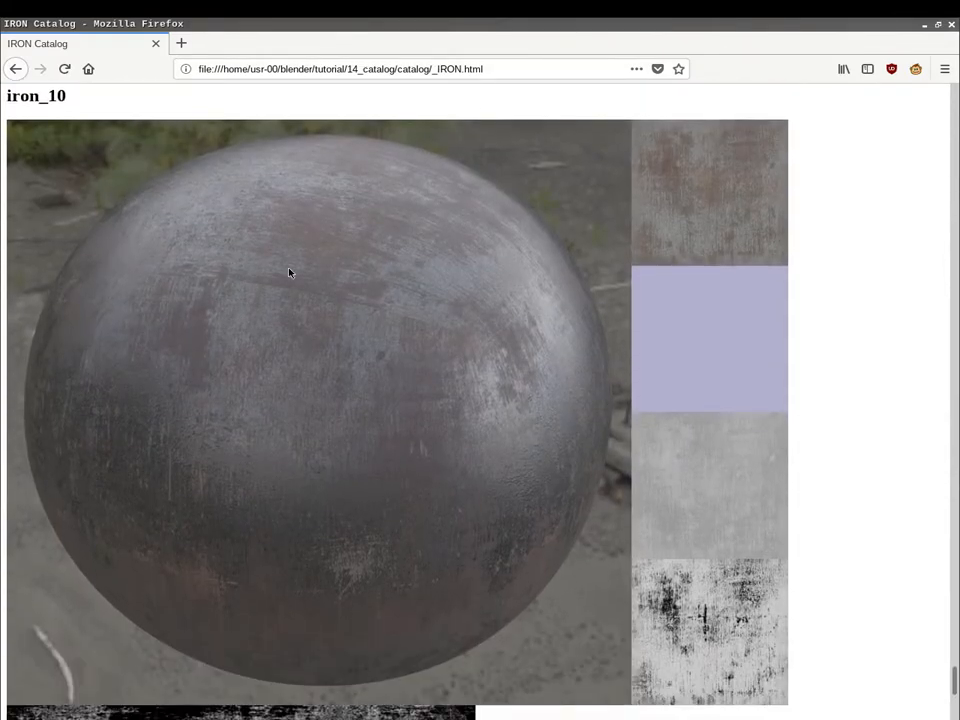
pyautogui.scroll(-5, 427, 467)
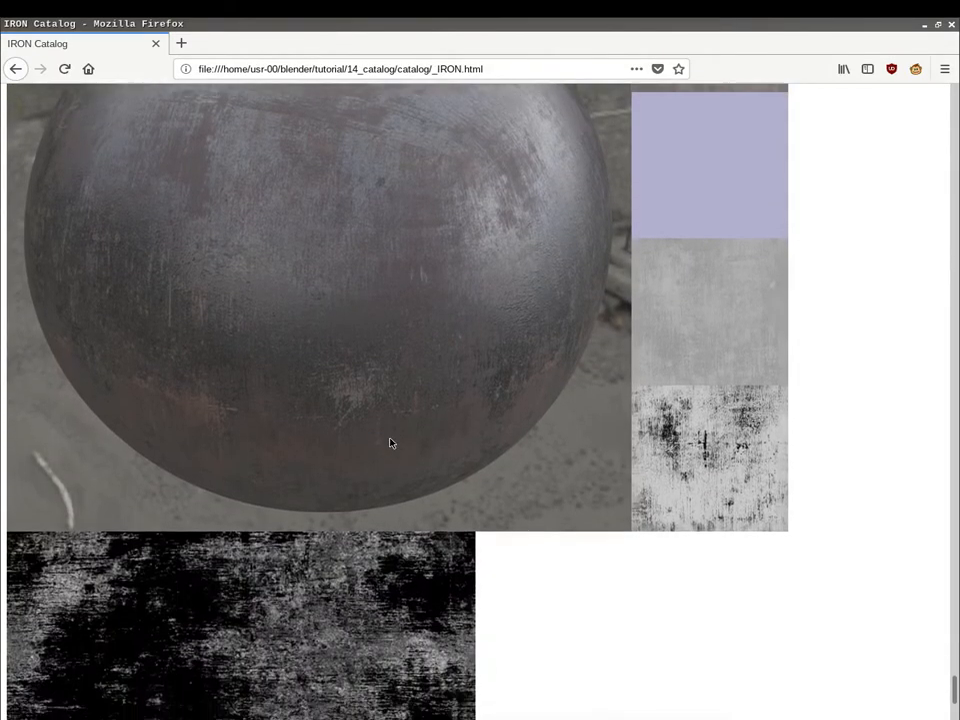
pyautogui.middleClick(510, 477)
pyautogui.middleClick(480, 293)
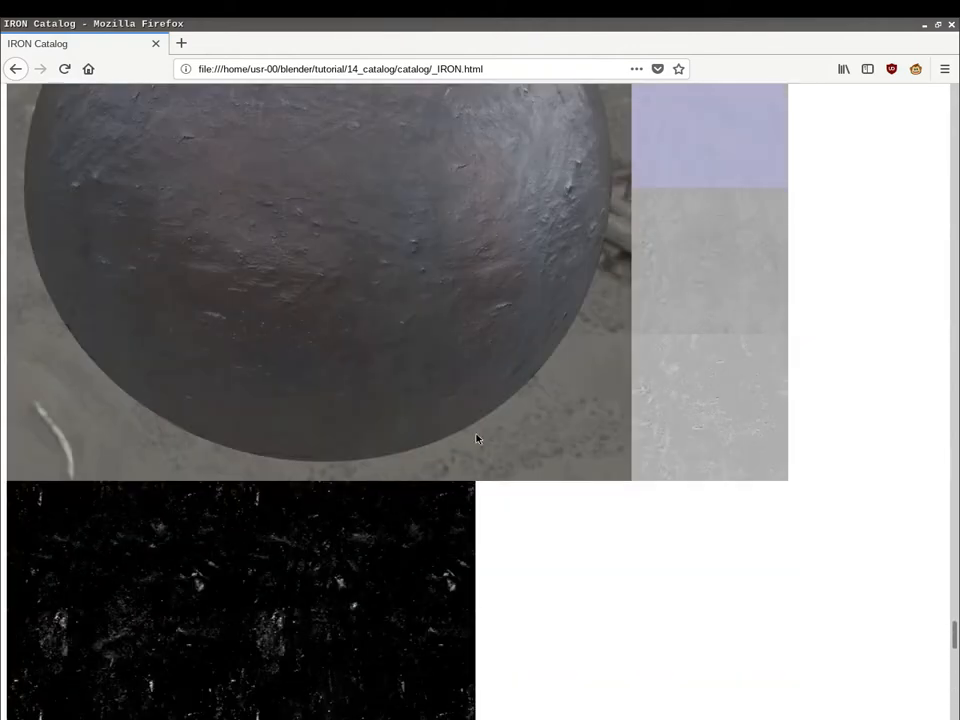
pyautogui.middleClick(479, 465)
pyautogui.middleClick(460, 268)
pyautogui.scroll(-4, 452, 278)
pyautogui.middleClick(479, 213)
pyautogui.middleClick(435, 371)
pyautogui.middleClick(469, 332)
pyautogui.middleClick(434, 502)
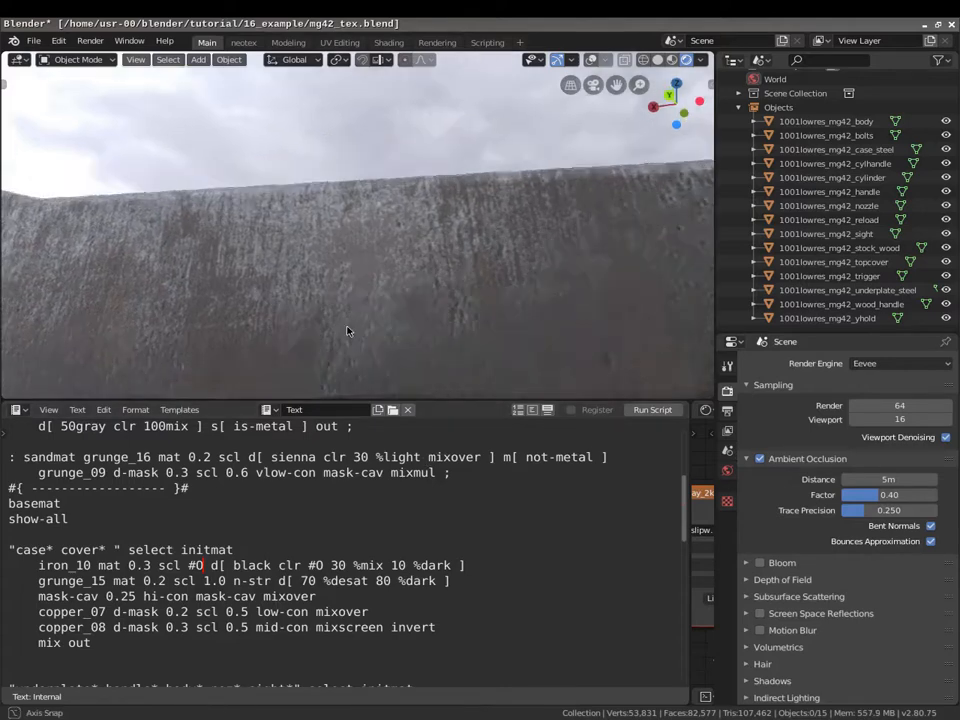
# Back in Blender, remove the #O marker after 0.3 scl and run the script up to the #O that follows black clr.
pyautogui.moveTo(349, 328); pyautogui.dragTo(444, 298, button='middle')
pyautogui.press('BackSpace')
pyautogui.press('BackSpace')
pyautogui.press('BackSpace')
pyautogui.press('Right')
pyautogui.press('Right')
pyautogui.press('Right')
pyautogui.press('Right')
pyautogui.press('Right')
pyautogui.press('Right')
pyautogui.press('Right')
pyautogui.press('Right')
pyautogui.press('Right')
pyautogui.press('Right')
pyautogui.press('Right')
pyautogui.press('Right')
pyautogui.press('Right')
pyautogui.press('Right')
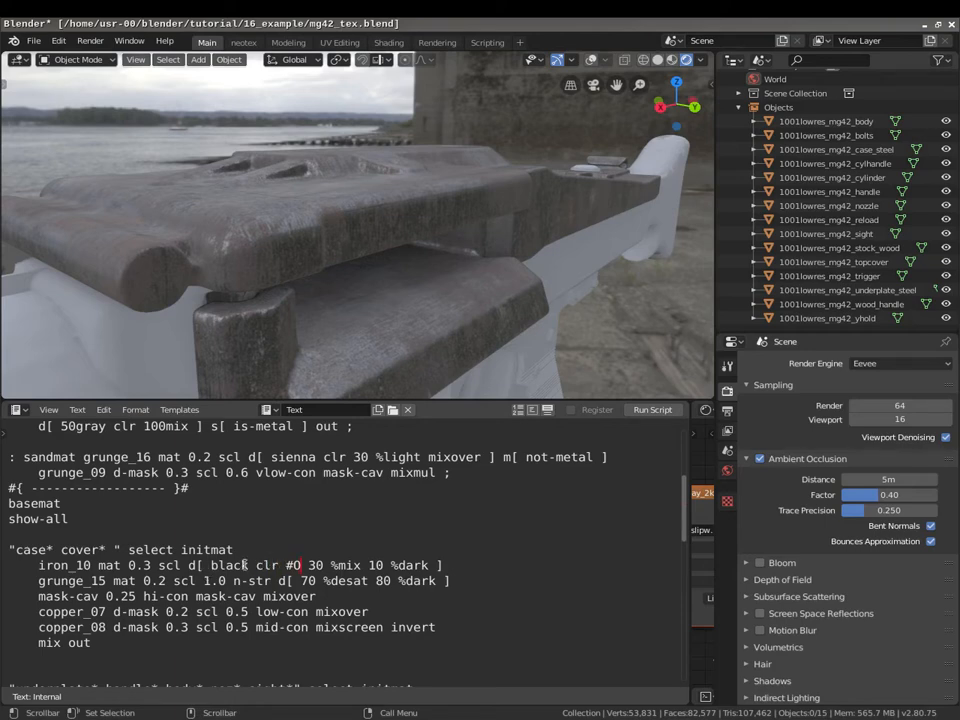
pyautogui.moveTo(362, 230); pyautogui.dragTo(374, 270, button='middle')
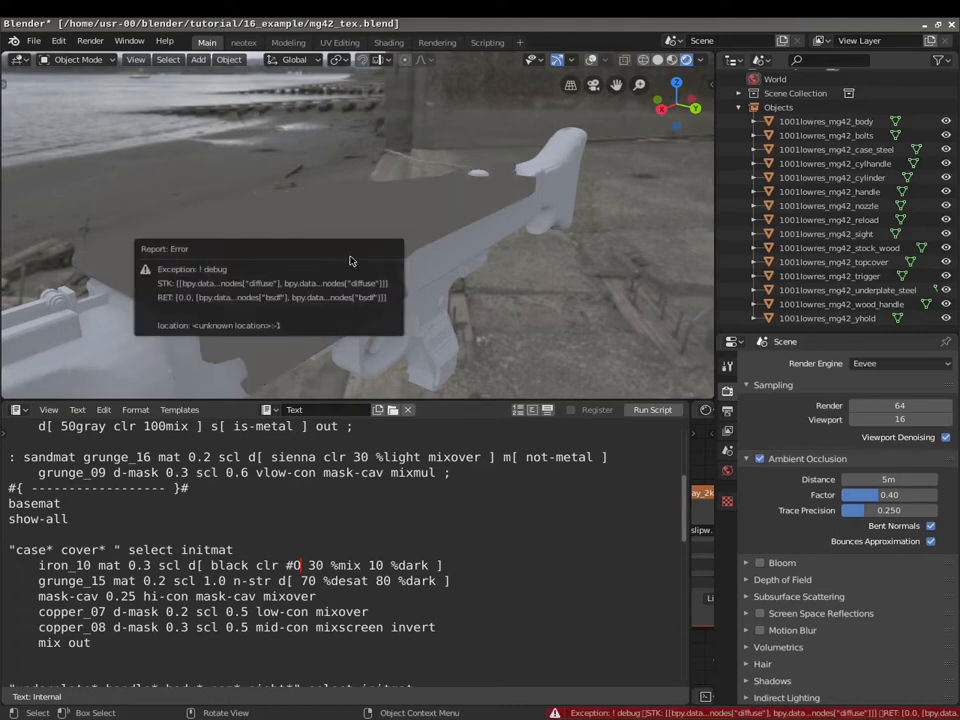
pyautogui.moveTo(315, 260); pyautogui.dragTo(357, 260, button='middle')
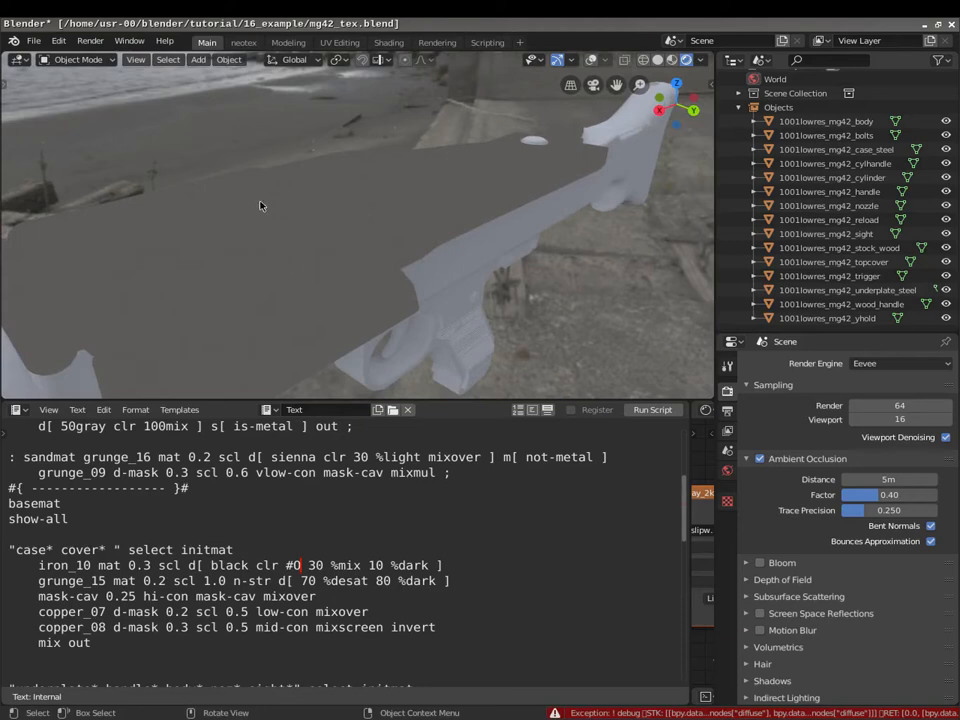
pyautogui.moveTo(257, 183); pyautogui.dragTo(297, 179, button='middle')
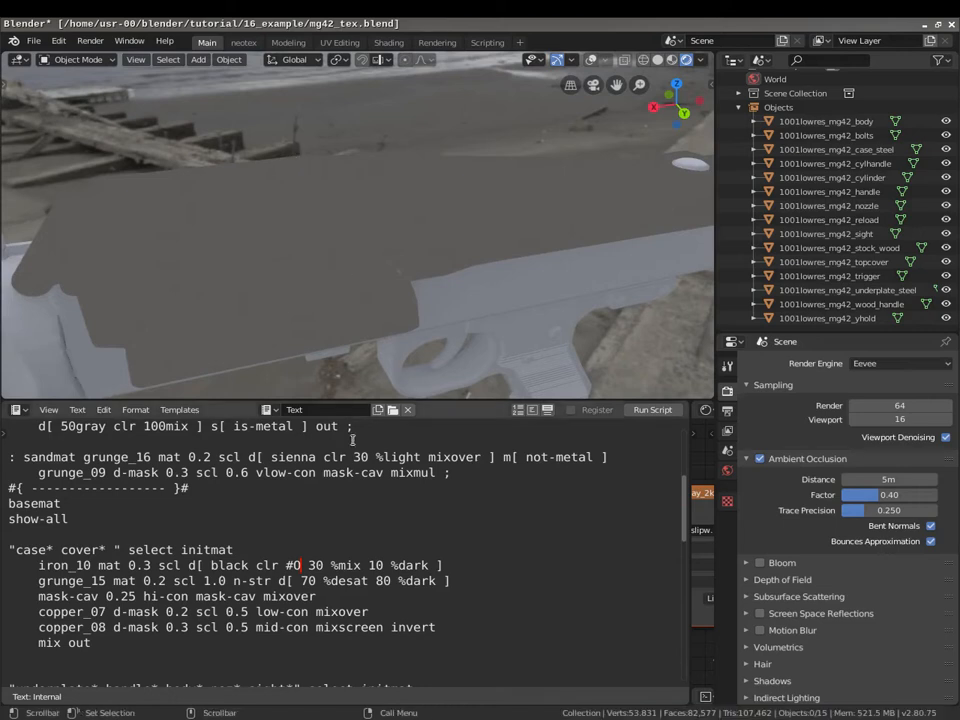
# Move the #O marker from black clr to after 10 %dark, inside the iron_10 line's brackets, and run the script.
pyautogui.press('BackSpace')
pyautogui.press('BackSpace')
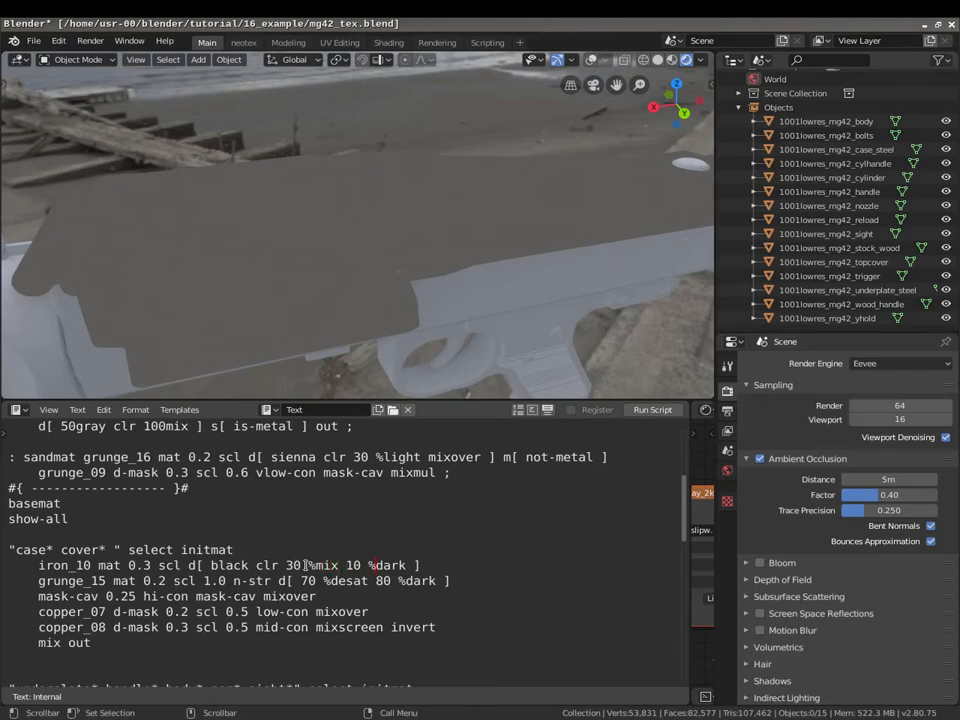
pyautogui.write('#0')
pyautogui.hotkey('alt', 'p')
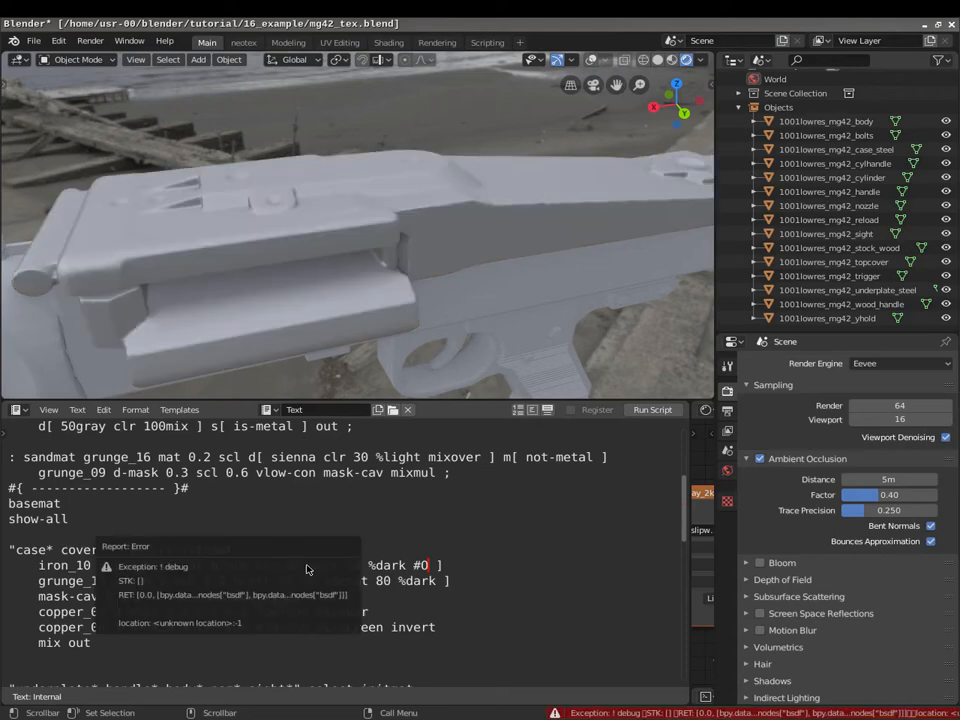
pyautogui.moveTo(291, 232); pyautogui.dragTo(410, 240, button='middle')
# Move the #O marker to just before black in the iron_10 line's d[ block and run the script.
pyautogui.press('BackSpace')
pyautogui.press('BackSpace')
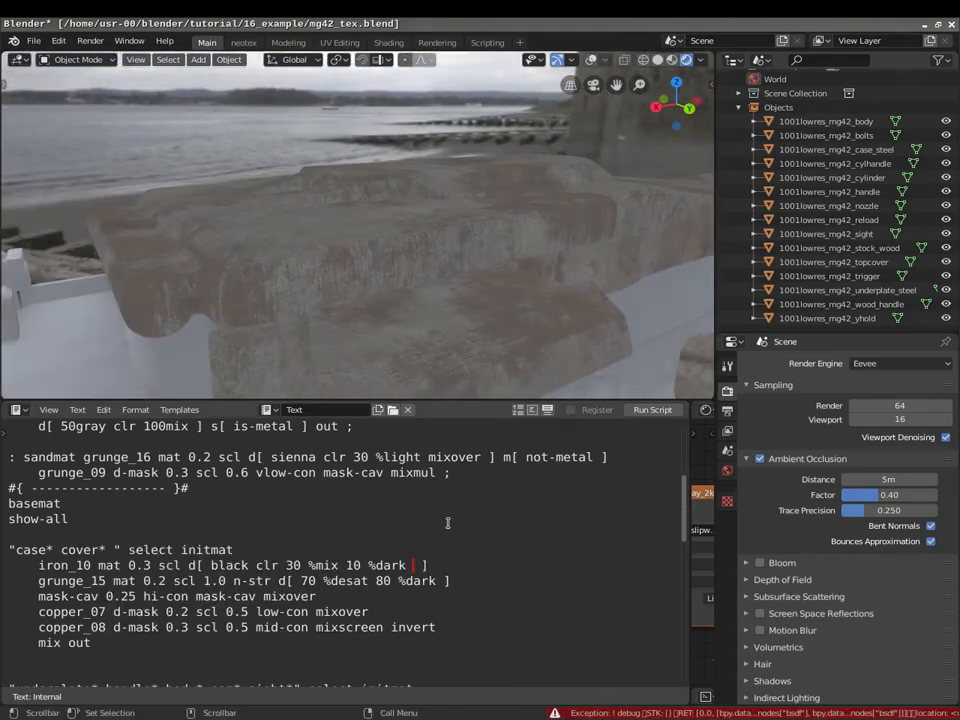
pyautogui.press('Left')
pyautogui.press('Left')
pyautogui.press('Left')
pyautogui.press('Left')
pyautogui.press('Left')
pyautogui.press('Left')
pyautogui.press('Left')
pyautogui.press('Left')
pyautogui.press('Left')
pyautogui.press('Left')
pyautogui.press('Left')
pyautogui.press('Left')
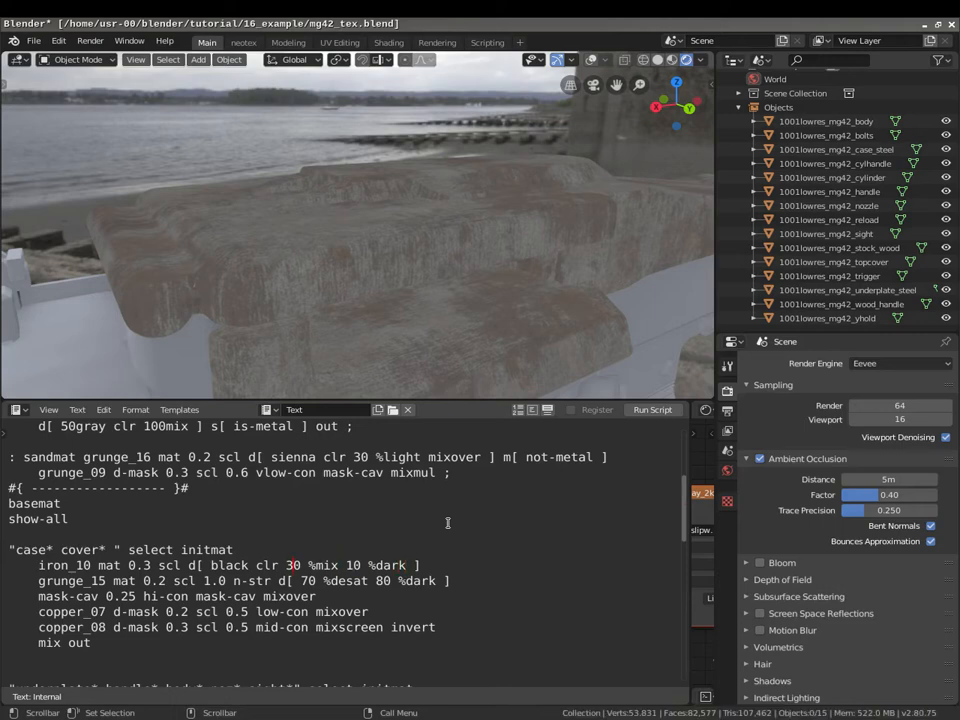
pyautogui.write('#0')
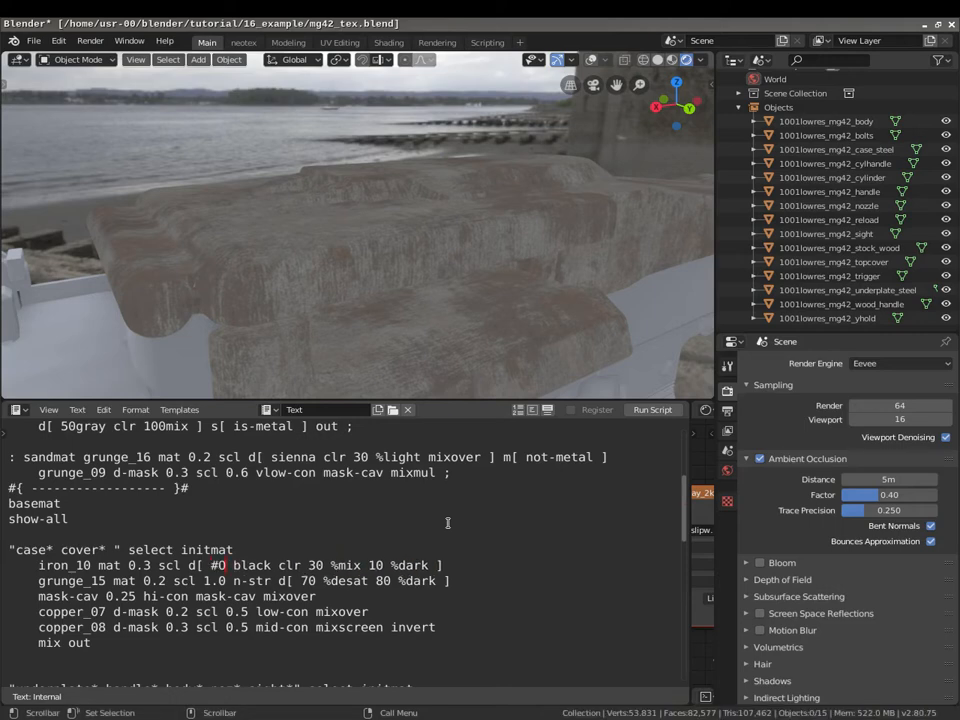
pyautogui.hotkey('alt', 'p')
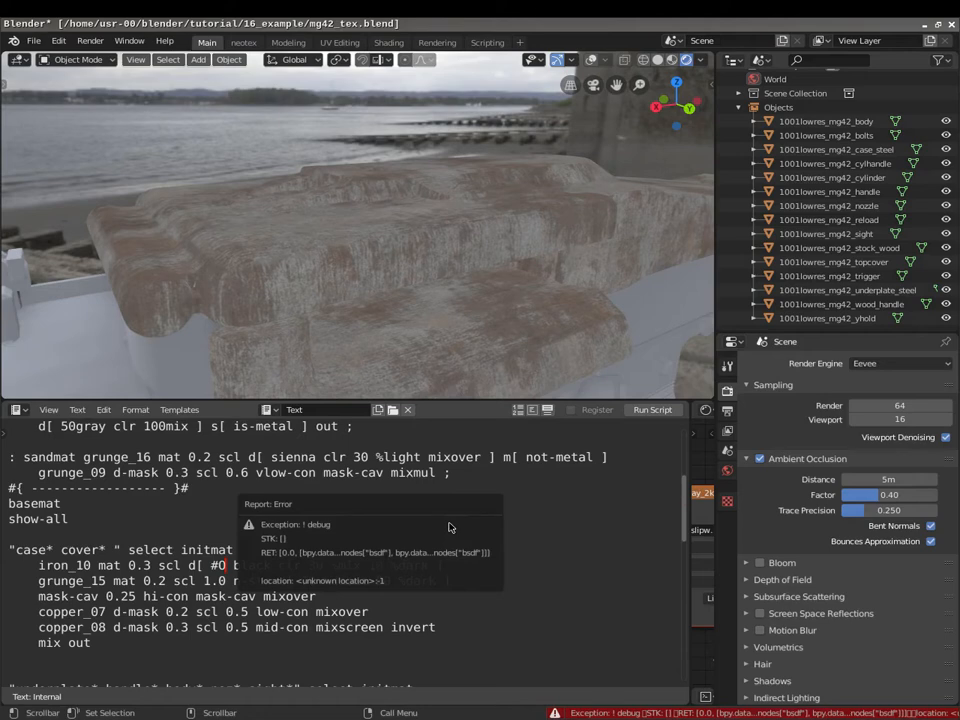
# Move the #O marker to after the closing bracket of the iron_10 line and run the script.
pyautogui.press('BackSpace')
pyautogui.press('BackSpace')
pyautogui.press('BackSpace')
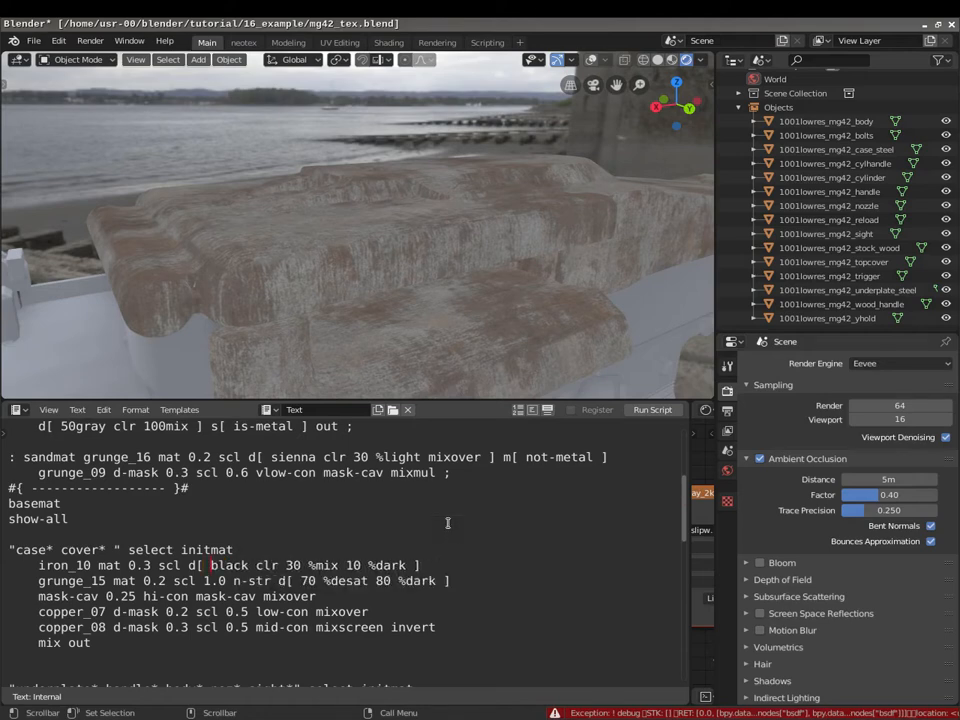
pyautogui.write('#0')
pyautogui.moveTo(340, 260); pyautogui.dragTo(430, 290, button='middle')
# Move the #O marker from the iron_10 line to after 0.2 scl on the grunge_15 line and run the script.
pyautogui.press('BackSpace')
pyautogui.press('BackSpace')
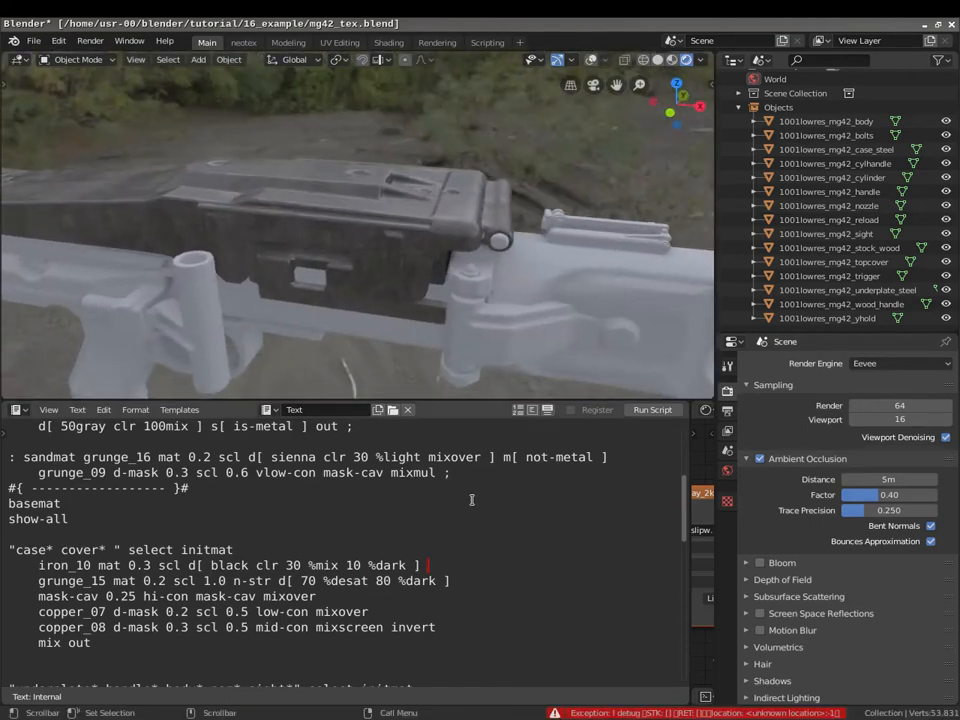
pyautogui.moveTo(408, 196); pyautogui.dragTo(288, 157, button='middle')
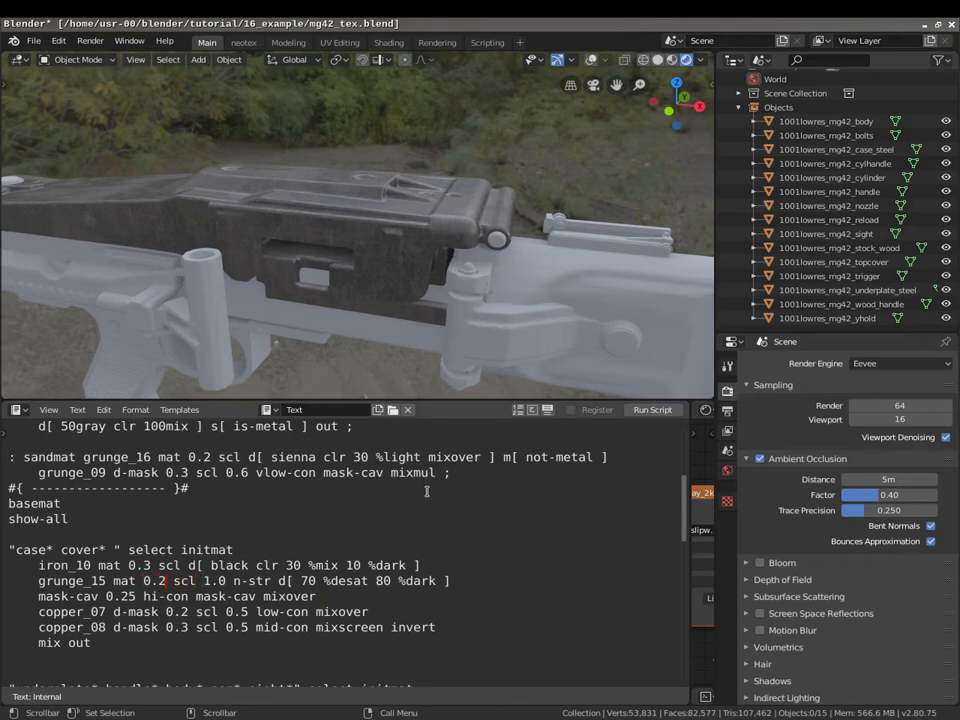
pyautogui.press('Right')
pyautogui.press('Right')
pyautogui.press('Right')
pyautogui.press('Right')
pyautogui.write('#0')
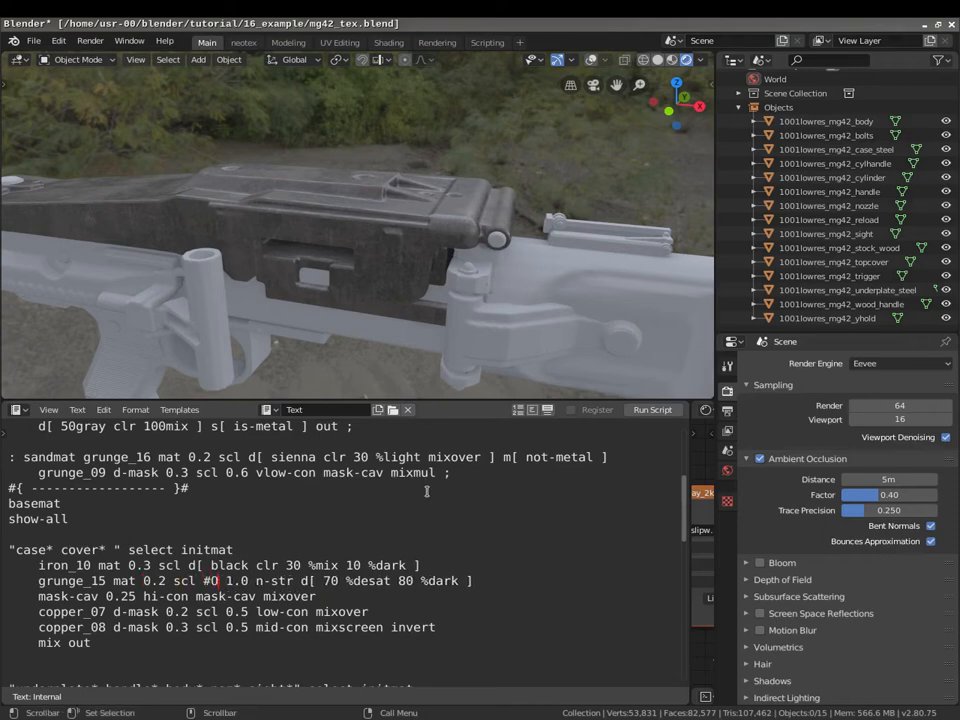
pyautogui.hotkey('alt', 'p')
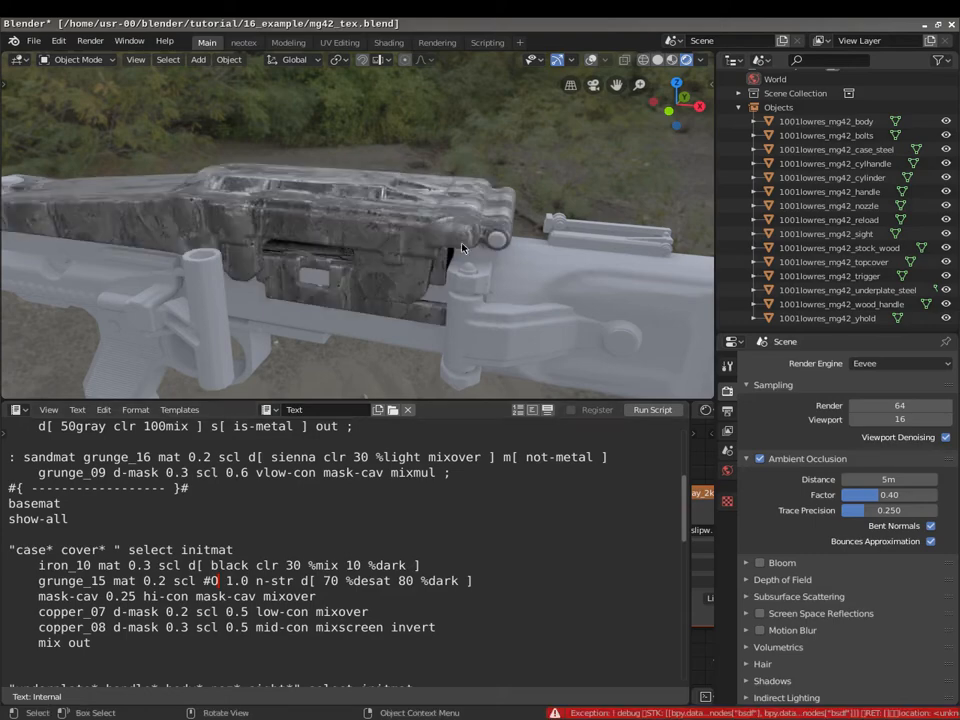
pyautogui.scroll(4, 328, 229)
pyautogui.moveTo(328, 229); pyautogui.dragTo(420, 300, button='middle')
# Switch to the texture catalog in Firefox and examine the grunge_15 material and its maps in the GRUNGE section.
pyautogui.hotkey('ctrl', 'alt', 'Right')
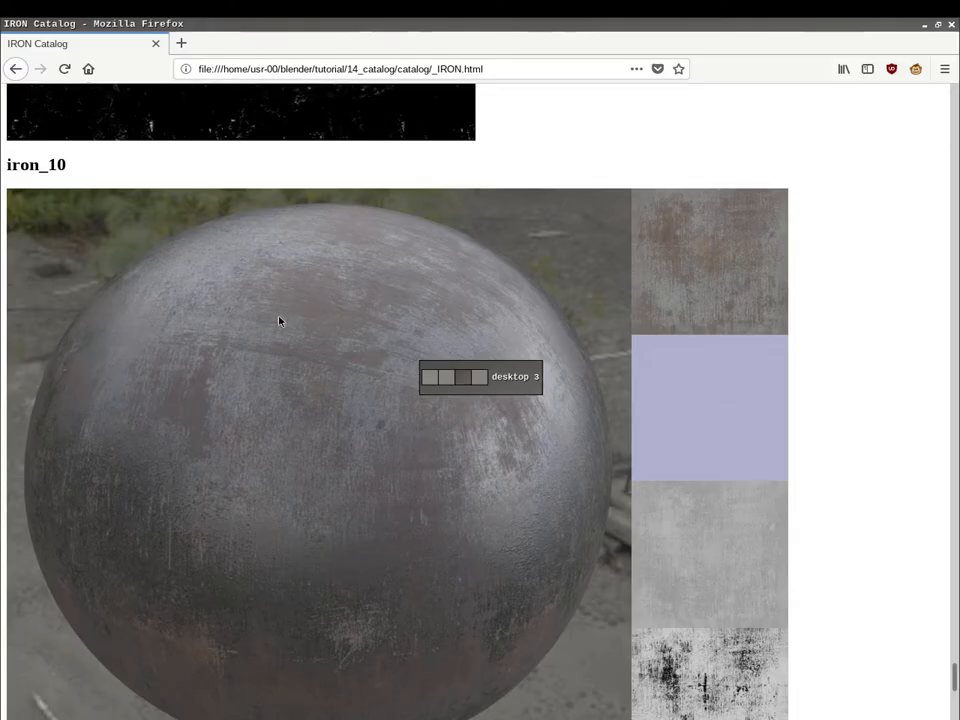
pyautogui.click(18, 73)
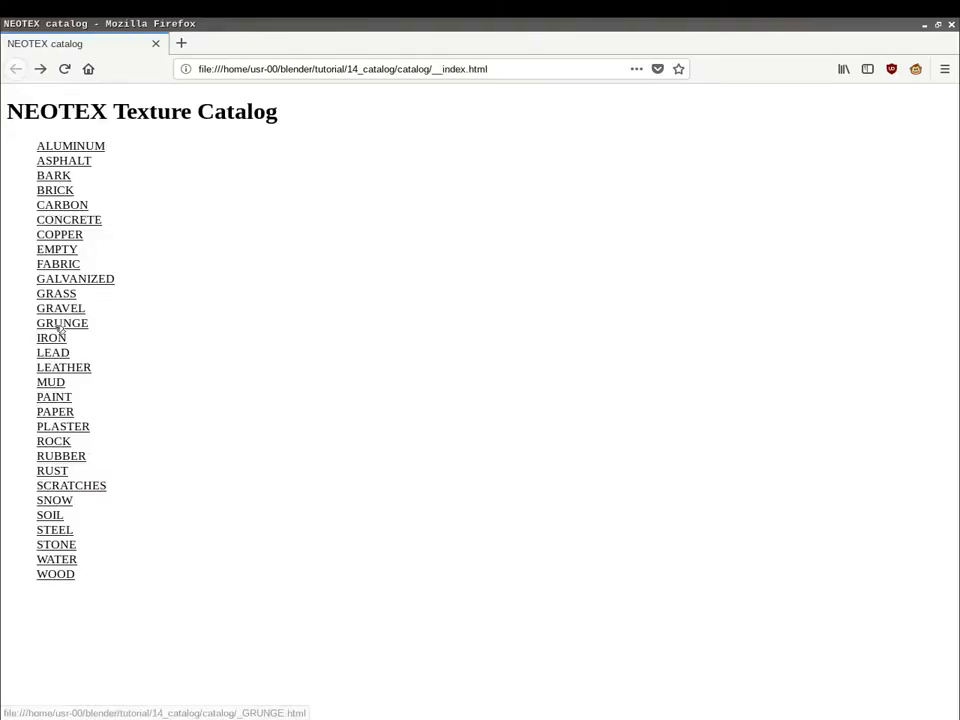
pyautogui.click(56, 324)
pyautogui.middleClick(868, 162)
pyautogui.middleClick(722, 617)
pyautogui.middleClick(677, 304)
pyautogui.middleClick(596, 547)
pyautogui.moveTo(660, 321); pyautogui.dragTo(605, 490, button='middle')
pyautogui.moveTo(335, 460); pyautogui.dragTo(290, 532, button='middle')
pyautogui.scroll(-2, 290, 532)
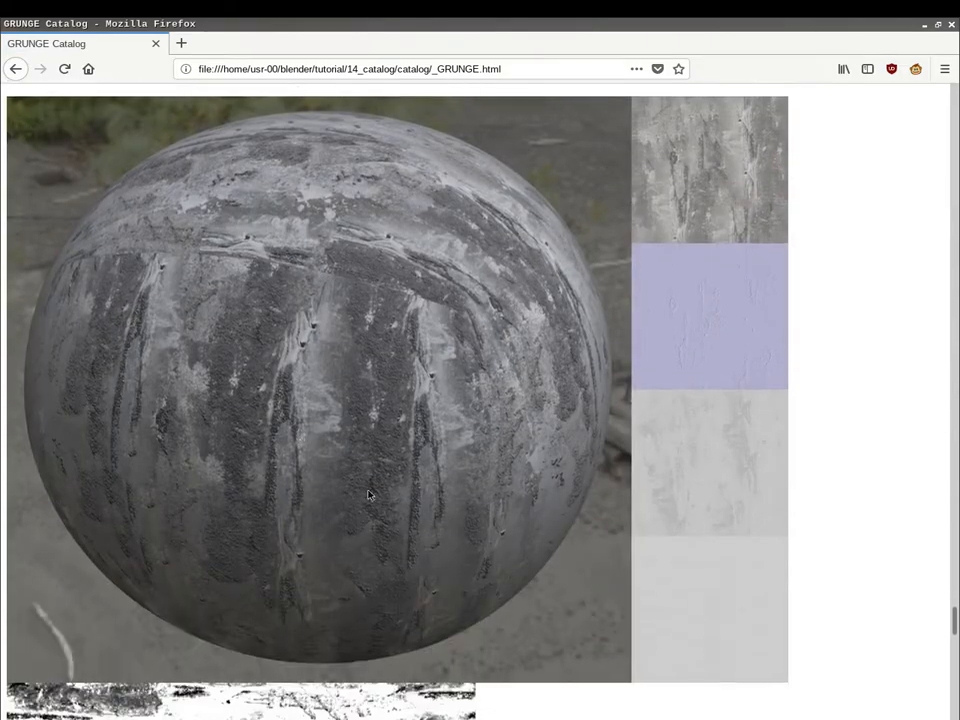
pyautogui.moveTo(411, 452); pyautogui.dragTo(405, 291, button='middle')
pyautogui.moveTo(420, 215); pyautogui.dragTo(390, 408, button='middle')
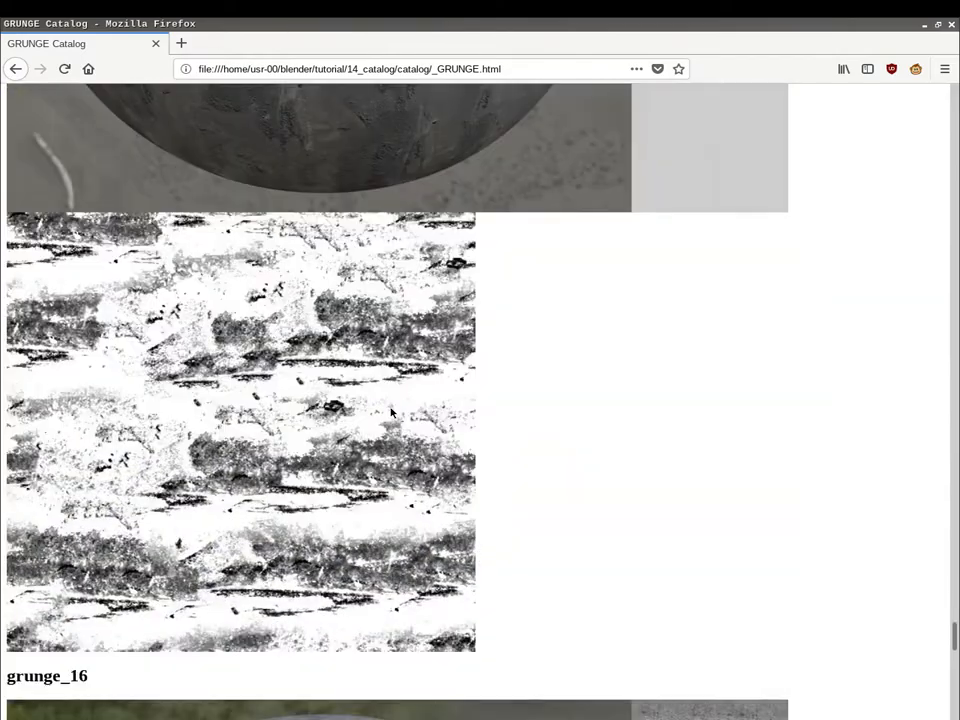
pyautogui.scroll(6, 389, 407)
pyautogui.hotkey('ctrl', 'alt', 'Left')
# Switch back to Blender, move the #O marker in the grunge_15 line to after 1.0 n-str and run the script.
pyautogui.moveTo(385, 352); pyautogui.dragTo(241, 269, button='middle')
pyautogui.scroll(-3, 352, 286)
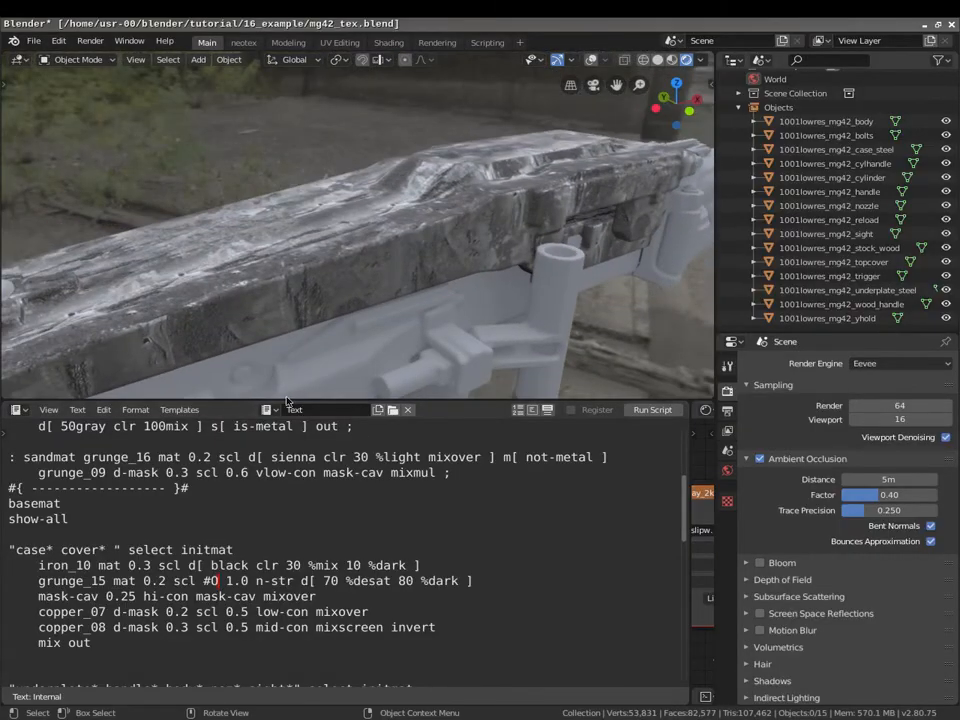
pyautogui.press('BackSpace')
pyautogui.press('BackSpace')
pyautogui.press('BackSpace')
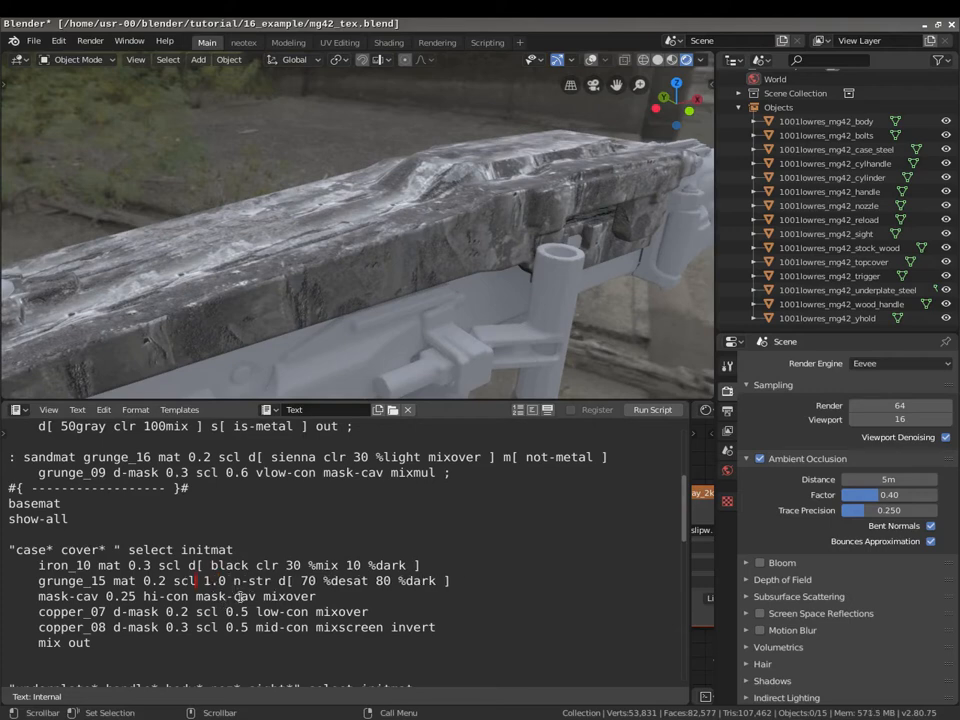
pyautogui.click(277, 581)
pyautogui.write('#0')
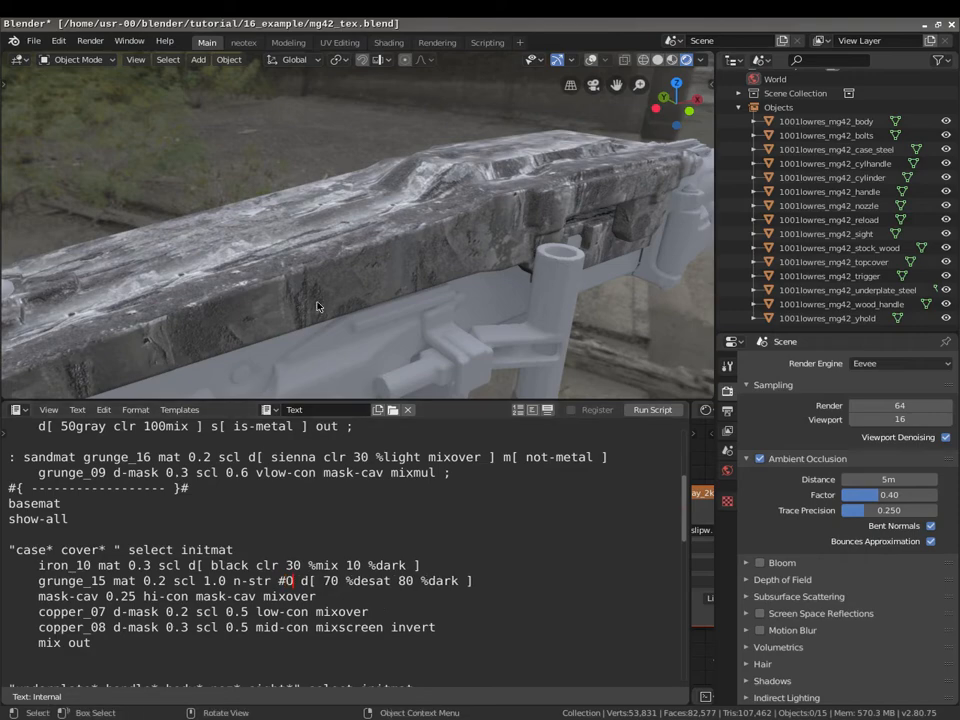
pyautogui.hotkey('alt', 'p')
pyautogui.scroll(4, 332, 313)
pyautogui.moveTo(347, 304); pyautogui.dragTo(360, 208, button='middle')
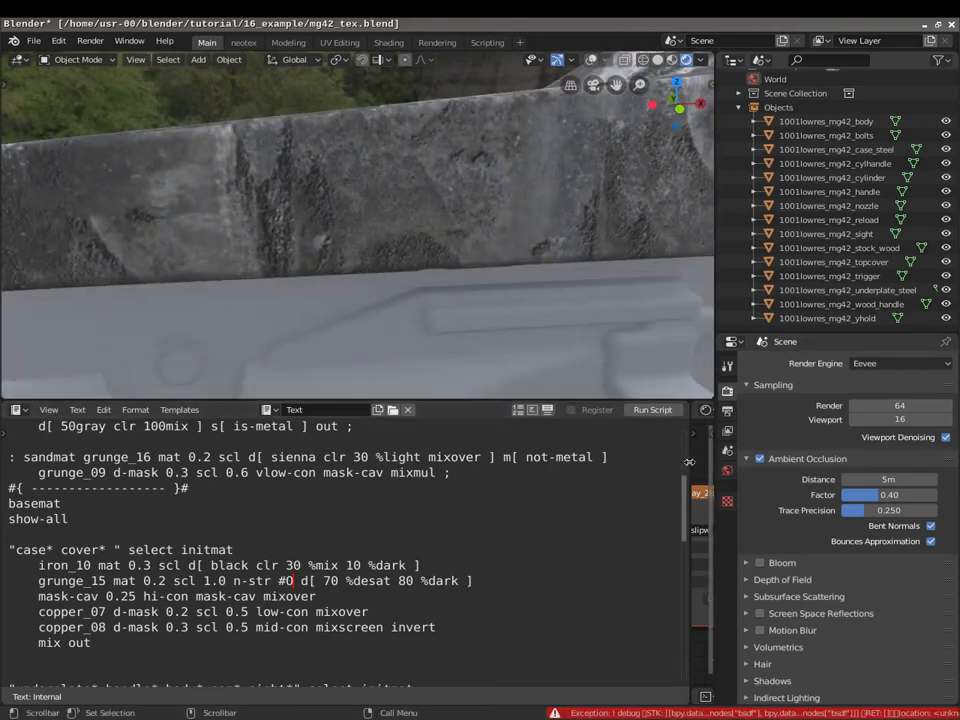
pyautogui.moveTo(300, 204); pyautogui.dragTo(254, 200, button='middle')
# Move the #O marker to just after d[ in the grunge_15 line and run the script.
pyautogui.press('BackSpace')
pyautogui.press('BackSpace')
pyautogui.press('BackSpace')
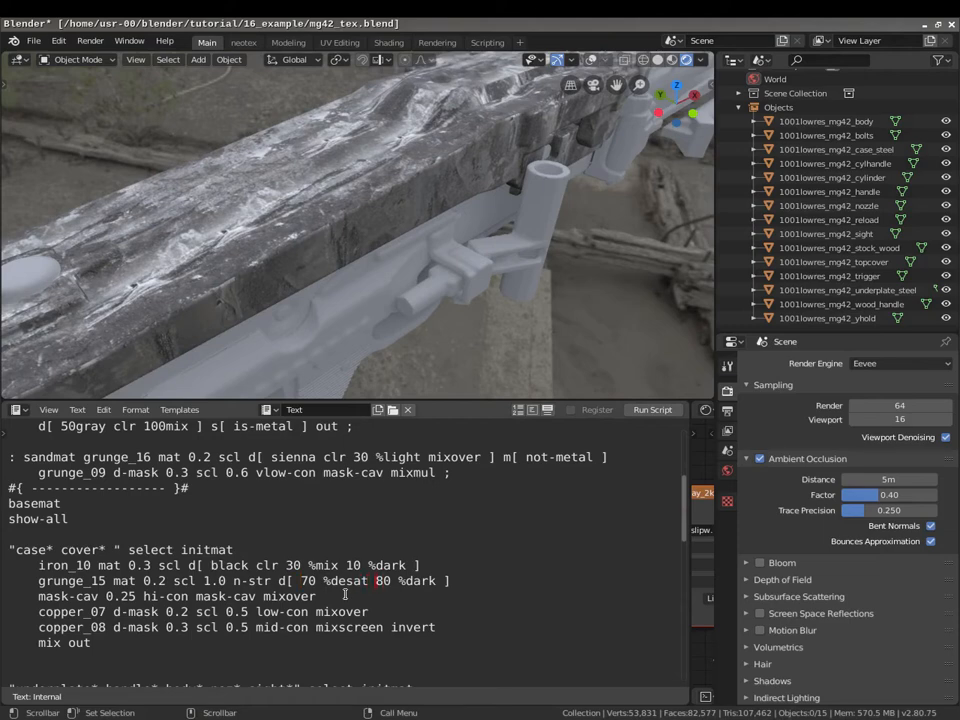
pyautogui.write('#0')
pyautogui.moveTo(336, 357); pyautogui.dragTo(340, 300, button='middle')
# Move the #O marker to after 70 %desat in the grunge_15 line's d[ block.
pyautogui.press('BackSpace')
pyautogui.press('BackSpace')
pyautogui.press('BackSpace')
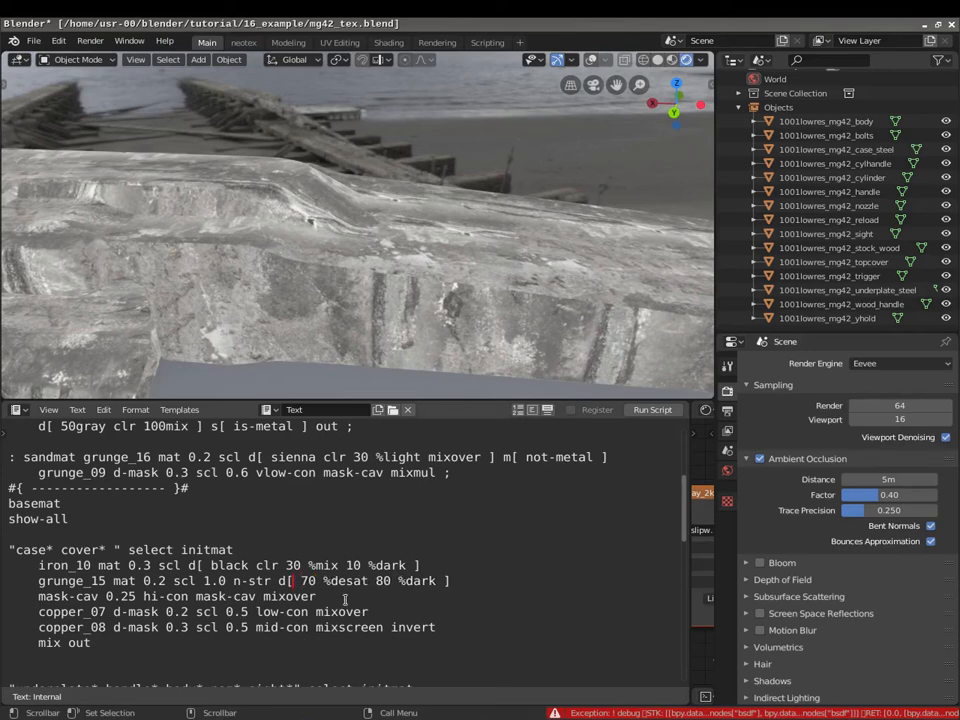
pyautogui.click(369, 580)
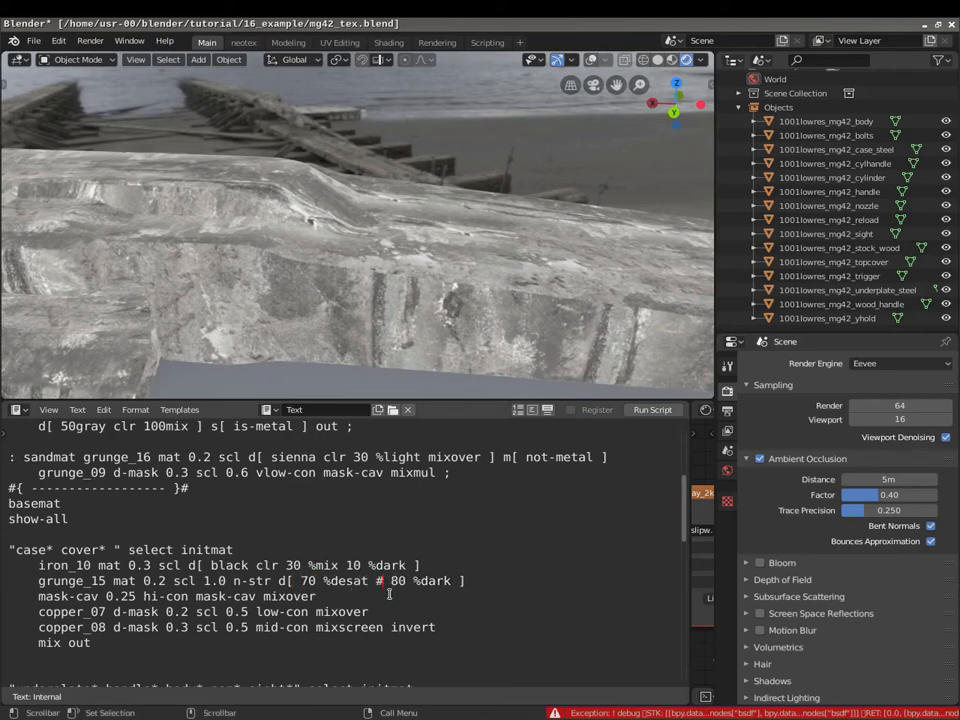
# Move the #O marker to after the closing bracket of the grunge_15 line, run the script and inspect the darkened material.
pyautogui.click(442, 581)
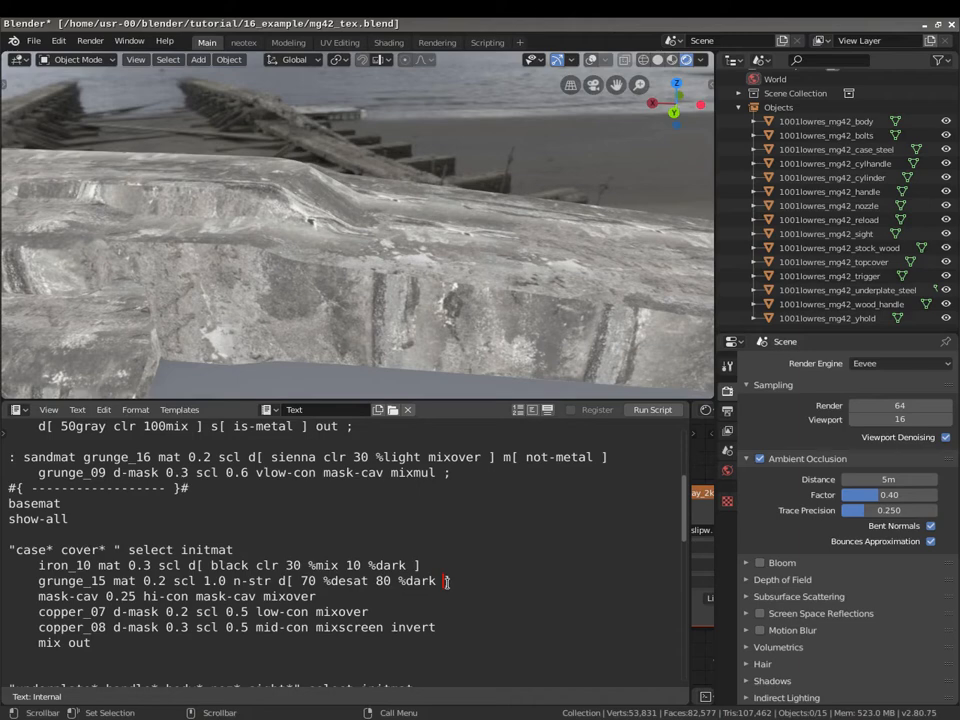
pyautogui.press('End')
pyautogui.write('#O')
pyautogui.hotkey('alt', 'p')
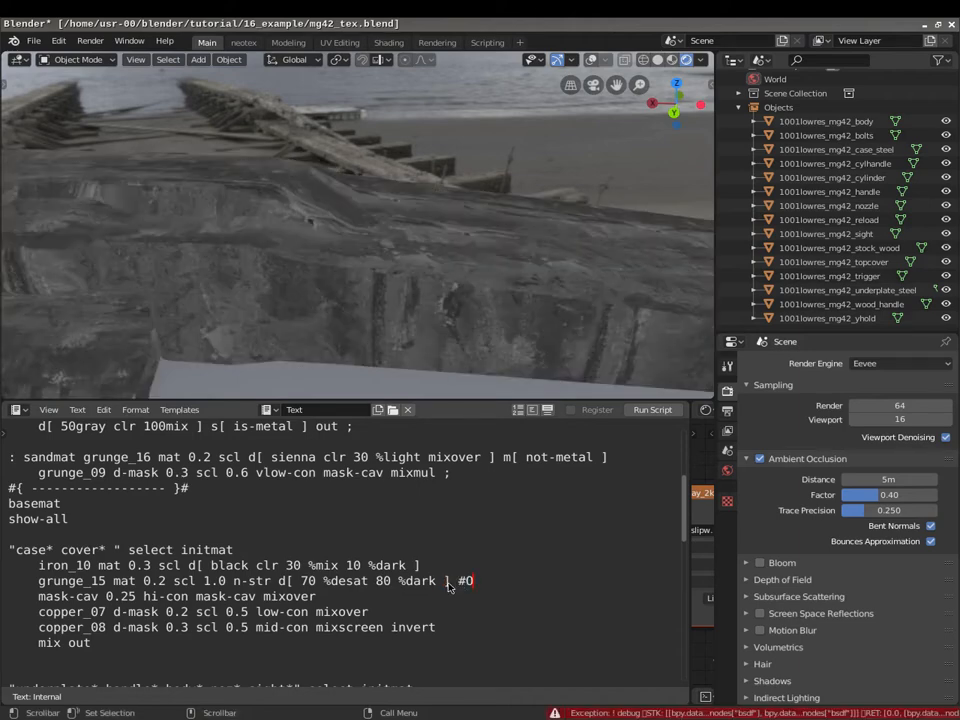
pyautogui.hotkey('alt', 'p')
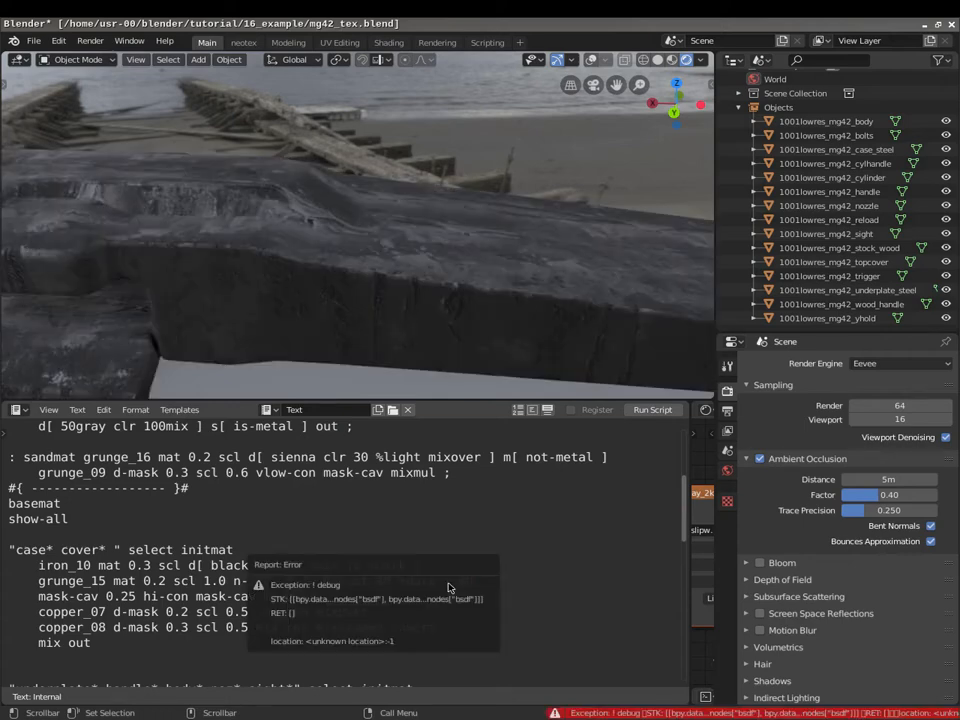
pyautogui.scroll(-5, 379, 315)
pyautogui.keyDown('shift'); pyautogui.moveTo(154, 263); pyautogui.dragTo(209, 261, button='middle'); pyautogui.keyUp('shift')
pyautogui.scroll(5, 303, 255)
pyautogui.scroll(-2, 209, 261)
pyautogui.keyDown('shift'); pyautogui.moveTo(398, 276); pyautogui.dragTo(326, 274, button='middle'); pyautogui.keyUp('shift')
pyautogui.scroll(3, 381, 261)
pyautogui.moveTo(381, 261); pyautogui.dragTo(388, 298, button='middle')
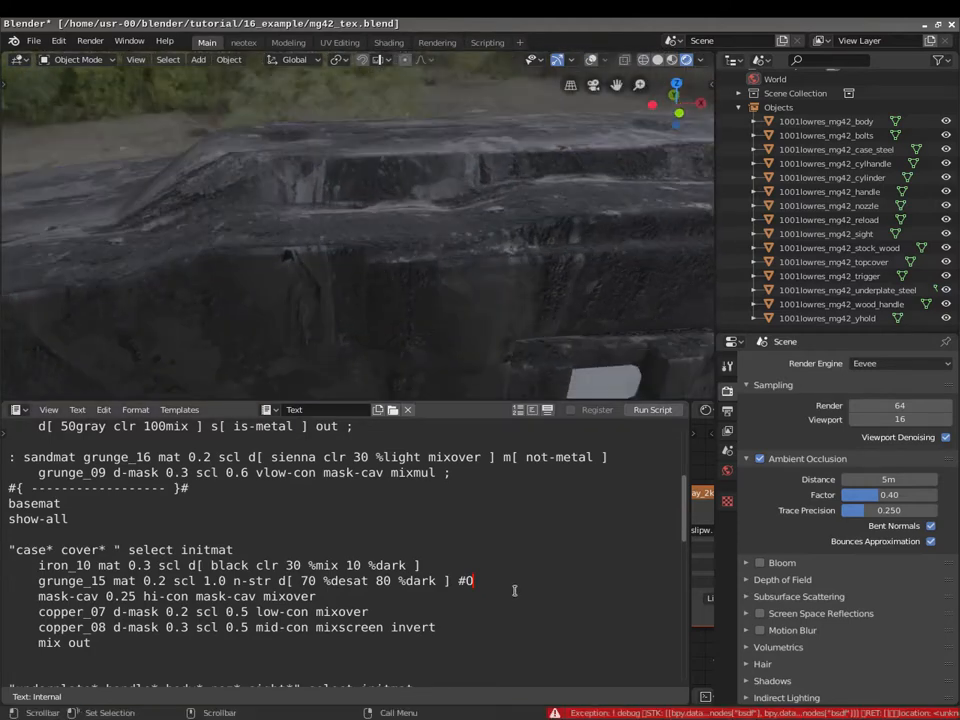
# Move the #O marker from the grunge_15 line to after 0.25 hi-con on the mask-cav line and run the script.
pyautogui.press('BackSpace')
pyautogui.press('BackSpace')
pyautogui.press('Down')
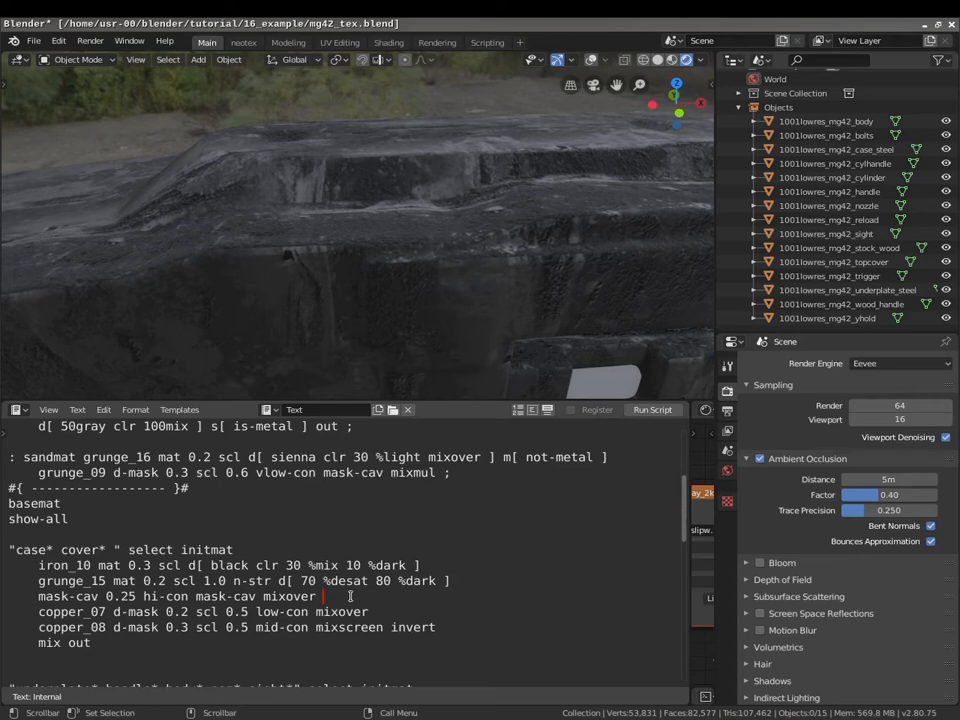
pyautogui.click(73, 597)
pyautogui.write('#0')
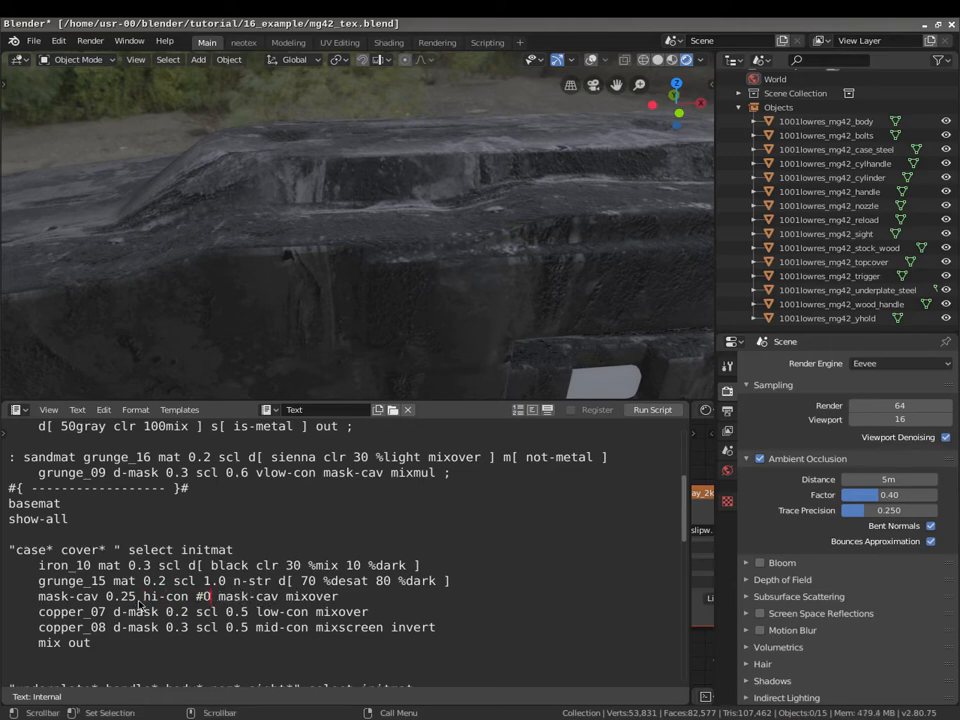
pyautogui.hotkey('alt', 'p')
# Examine the hi-con cavity mask along the edges and creases of the top cover, case and rear hinge.
pyautogui.scroll(-3, 279, 309)
pyautogui.moveTo(279, 309); pyautogui.dragTo(502, 255, button='middle')
pyautogui.scroll(3, 476, 255)
pyautogui.scroll(-5, 400, 227)
pyautogui.moveTo(342, 213); pyautogui.dragTo(407, 226, button='middle')
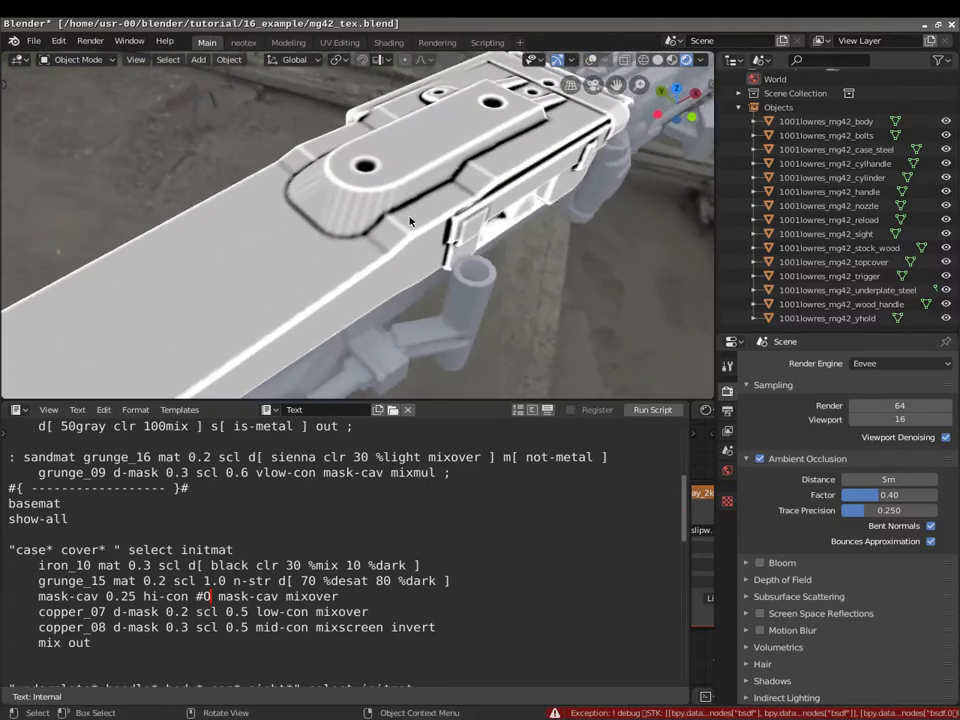
pyautogui.scroll(4, 409, 229)
pyautogui.moveTo(525, 166); pyautogui.dragTo(341, 181, button='middle')
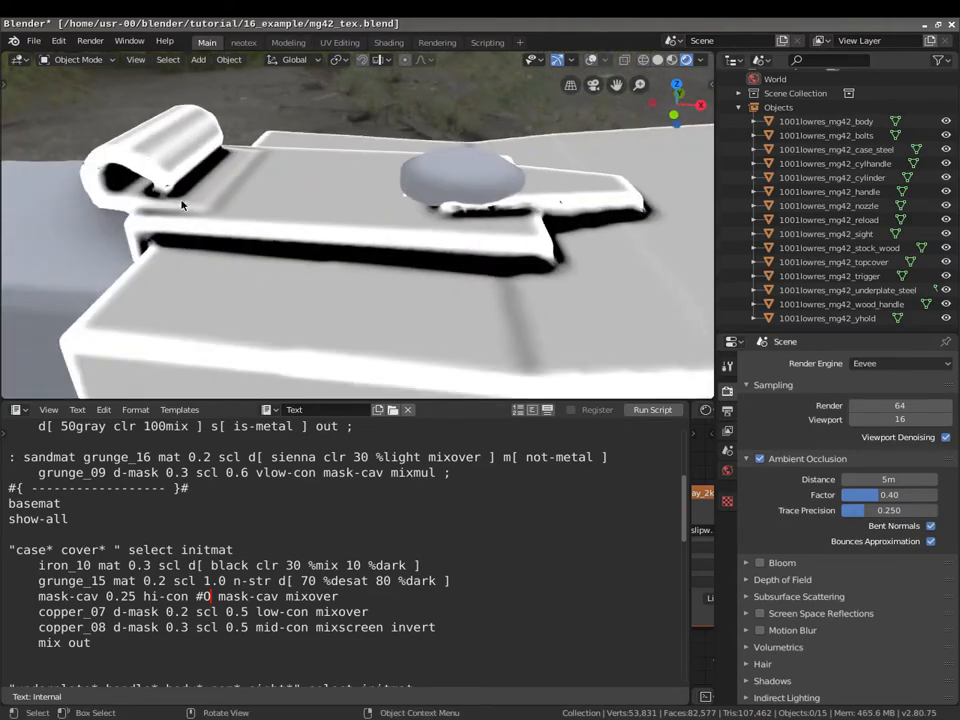
pyautogui.moveTo(123, 182); pyautogui.dragTo(285, 203, button='middle')
pyautogui.moveTo(300, 195); pyautogui.dragTo(290, 205, button='middle')
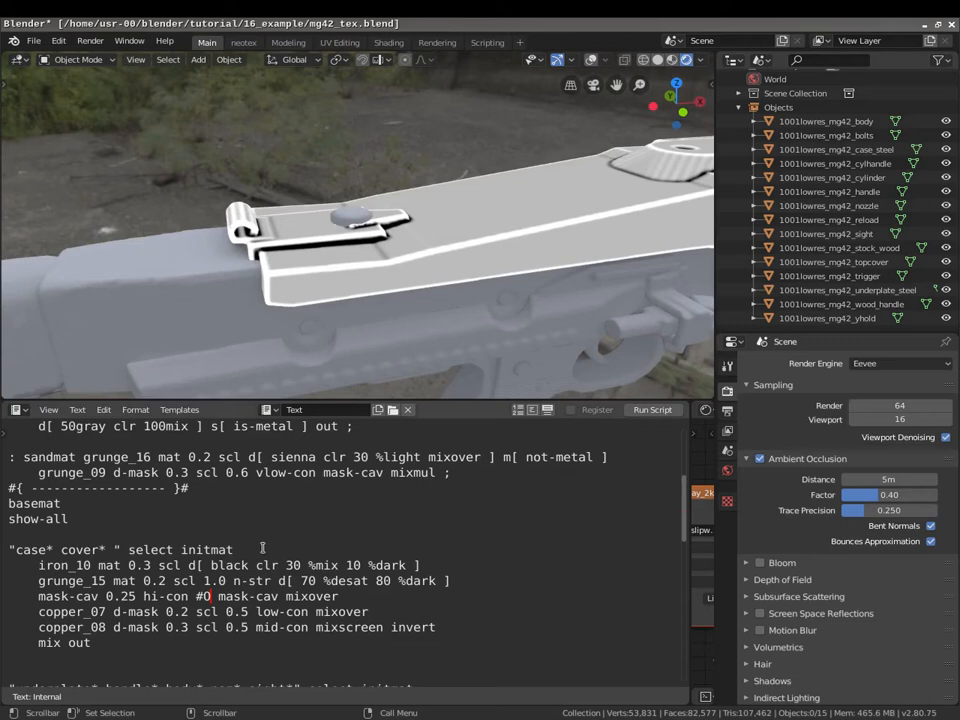
# Move the #O marker to the end of the mask-cav line after mixover, run the script and inspect the combined mask.
pyautogui.press('BackSpace')
pyautogui.press('BackSpace')
pyautogui.press('BackSpace')
pyautogui.click(257, 597)
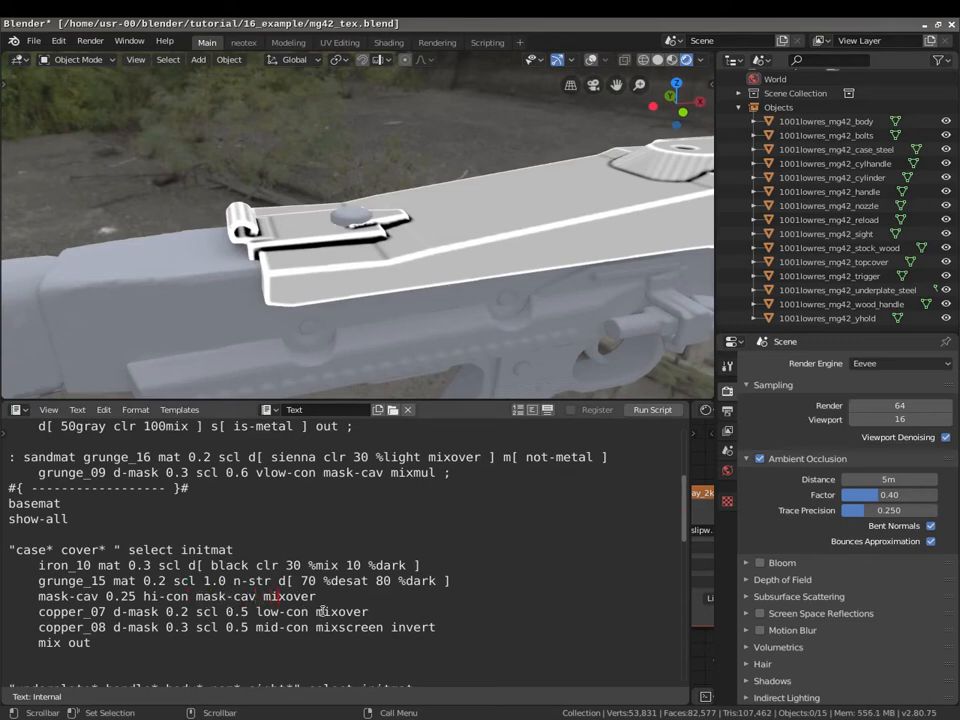
pyautogui.write('#0')
pyautogui.hotkey('alt', 'p')
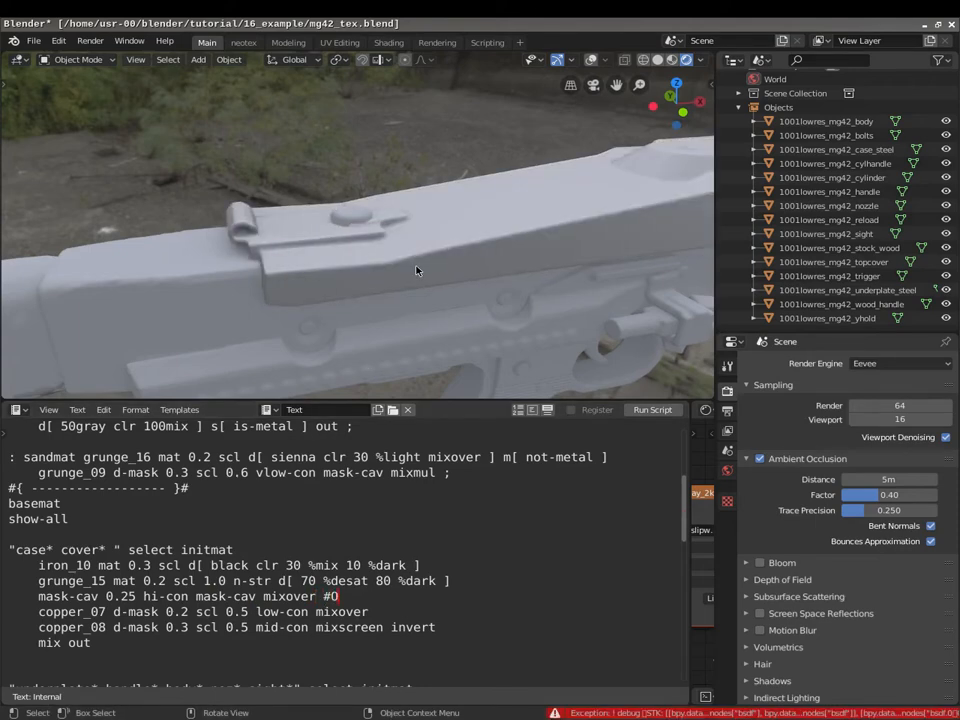
pyautogui.moveTo(386, 240)
pyautogui.mouseDown(button='middle')
pyautogui.moveTo(364, 270)
pyautogui.moveTo(388, 246)
pyautogui.moveTo(259, 274)
pyautogui.moveTo(439, 210)
pyautogui.moveTo(591, 271)
pyautogui.moveTo(379, 234)
pyautogui.mouseUp(button='middle')
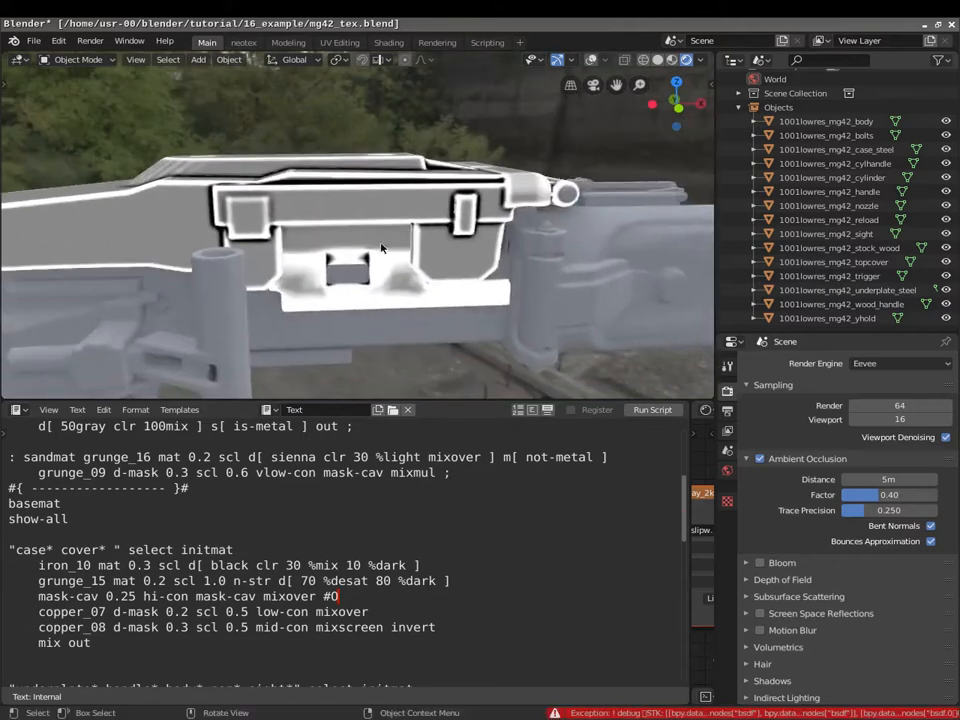
pyautogui.scroll(5, 379, 234)
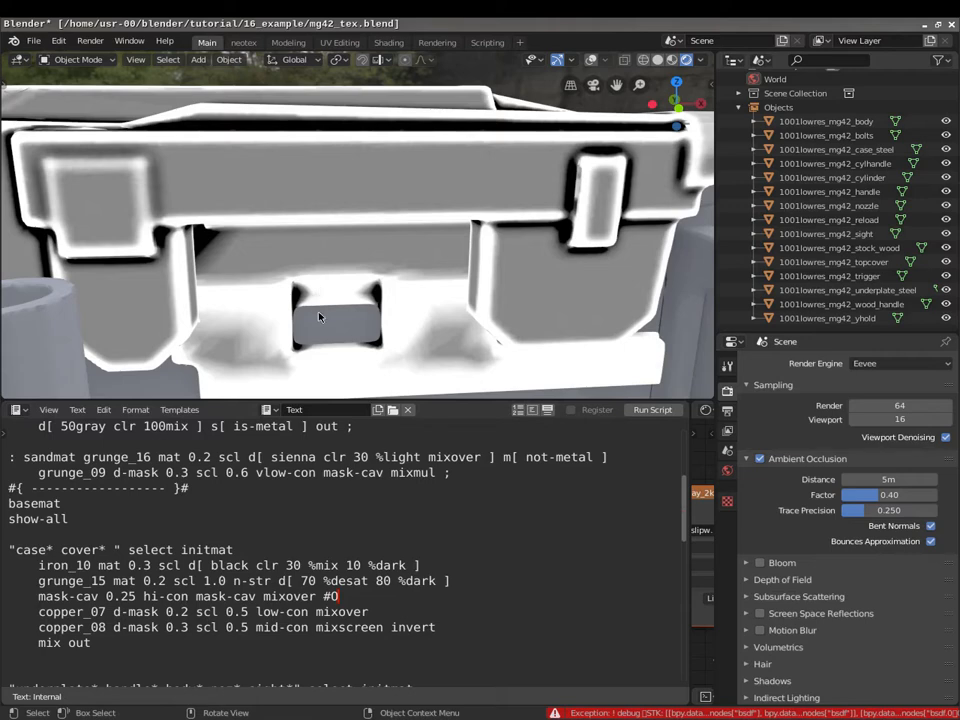
pyautogui.rightClick(262, 218)
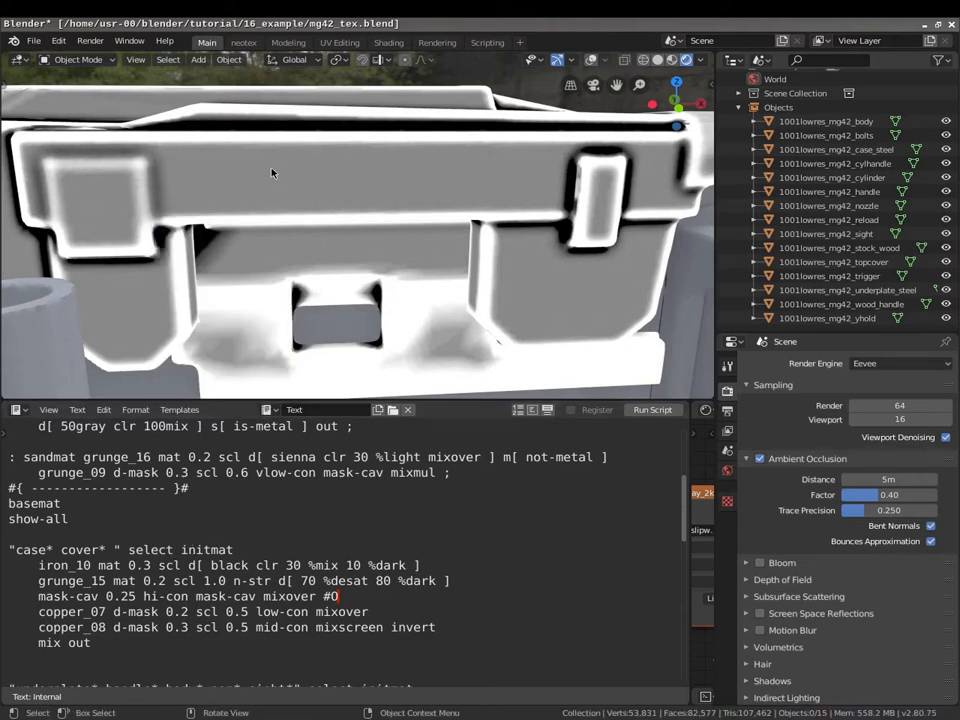
pyautogui.moveTo(272, 171); pyautogui.dragTo(339, 227, button='middle')
pyautogui.keyDown('shift'); pyautogui.moveTo(175, 173); pyautogui.dragTo(431, 223, button='middle'); pyautogui.keyUp('shift')
pyautogui.keyDown('shift'); pyautogui.moveTo(252, 320); pyautogui.dragTo(300, 150, button='middle'); pyautogui.keyUp('shift')
# Remove the #O marker from the end of the mask-cav line.
pyautogui.click(304, 580)
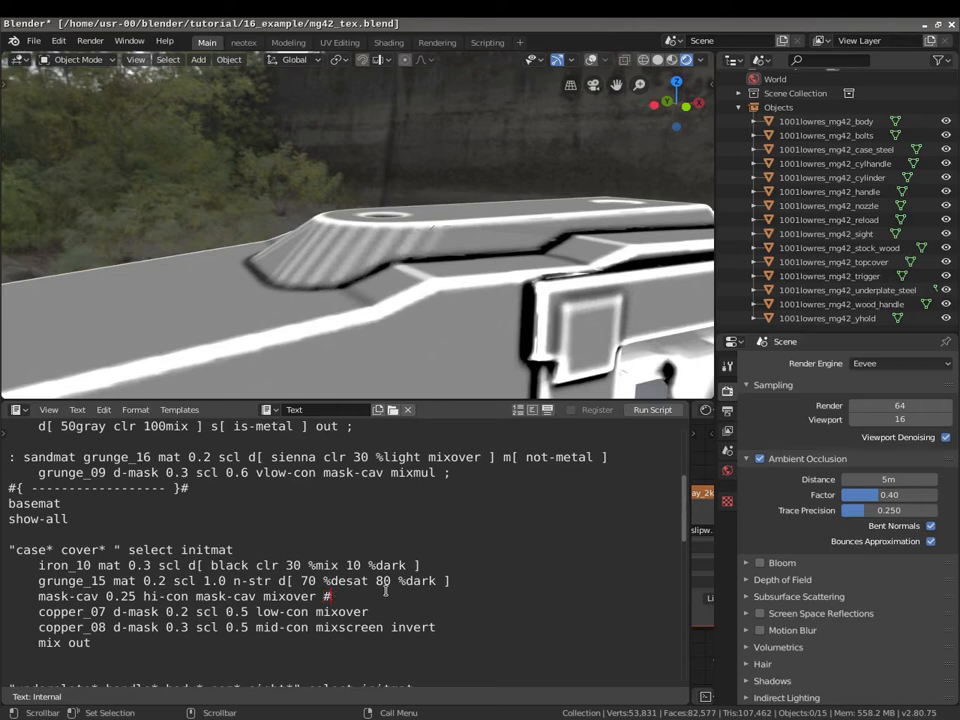
pyautogui.scroll(-4, 385, 591)
pyautogui.scroll(2, 370, 518)
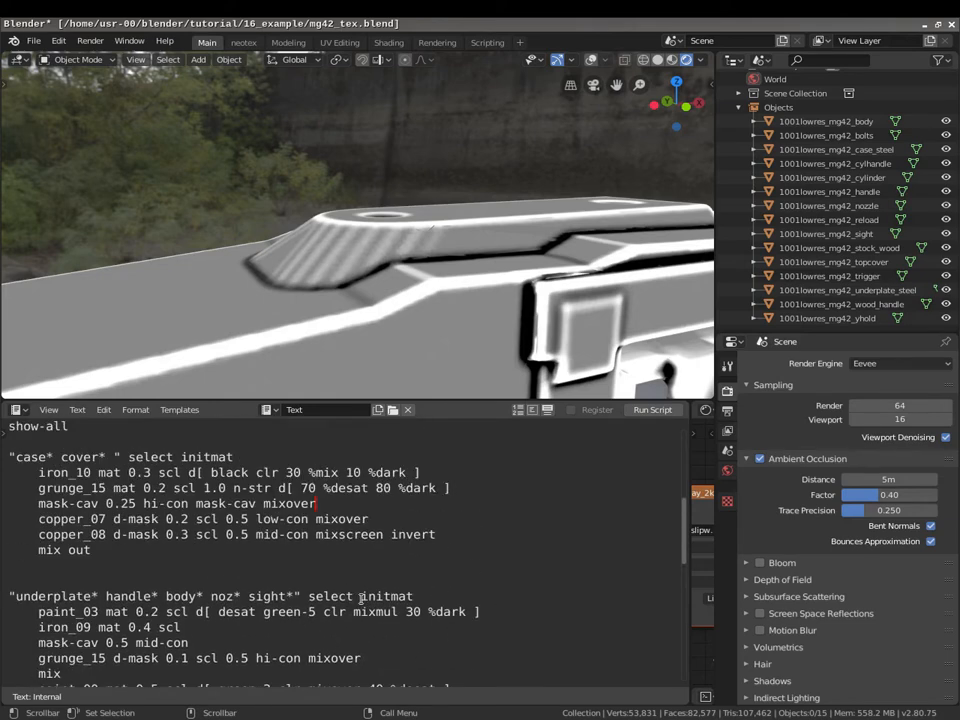
pyautogui.click(395, 519)
# Try the cavity mask without the trailing mask-cav mixover on the mask-cav line.
pyautogui.moveTo(195, 503); pyautogui.dragTo(340, 503)
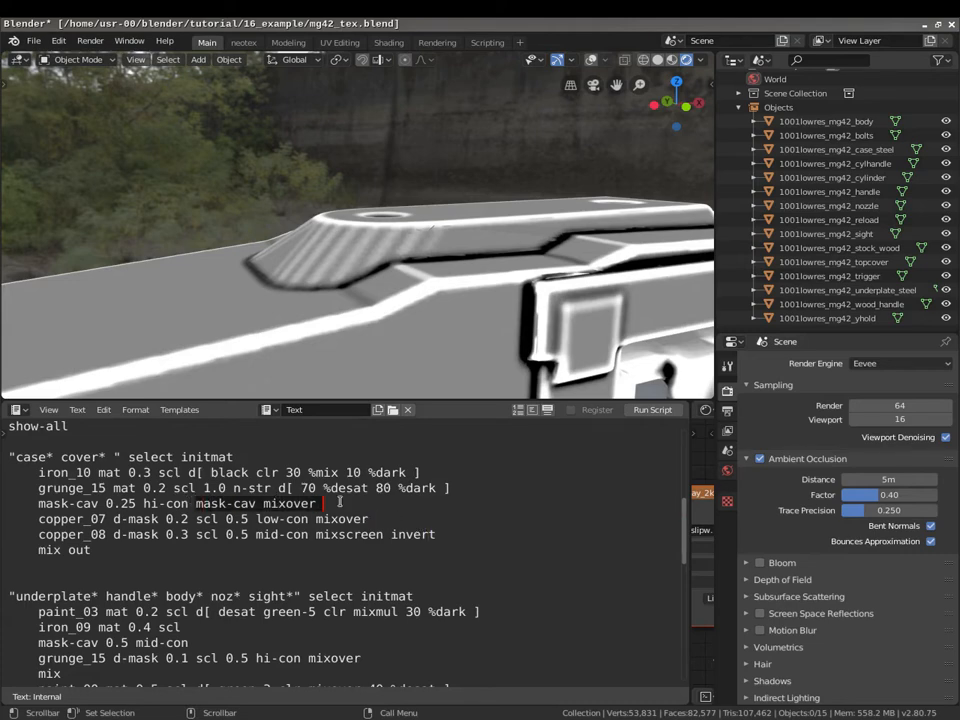
pyautogui.press('BackSpace')
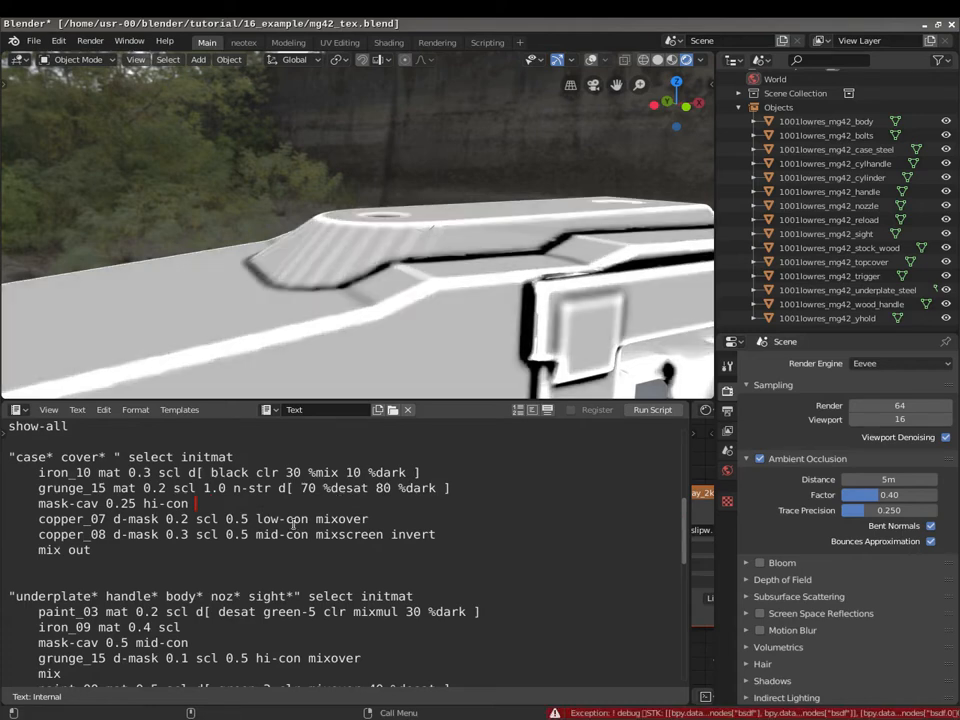
pyautogui.hotkey('ctrl', 'z')
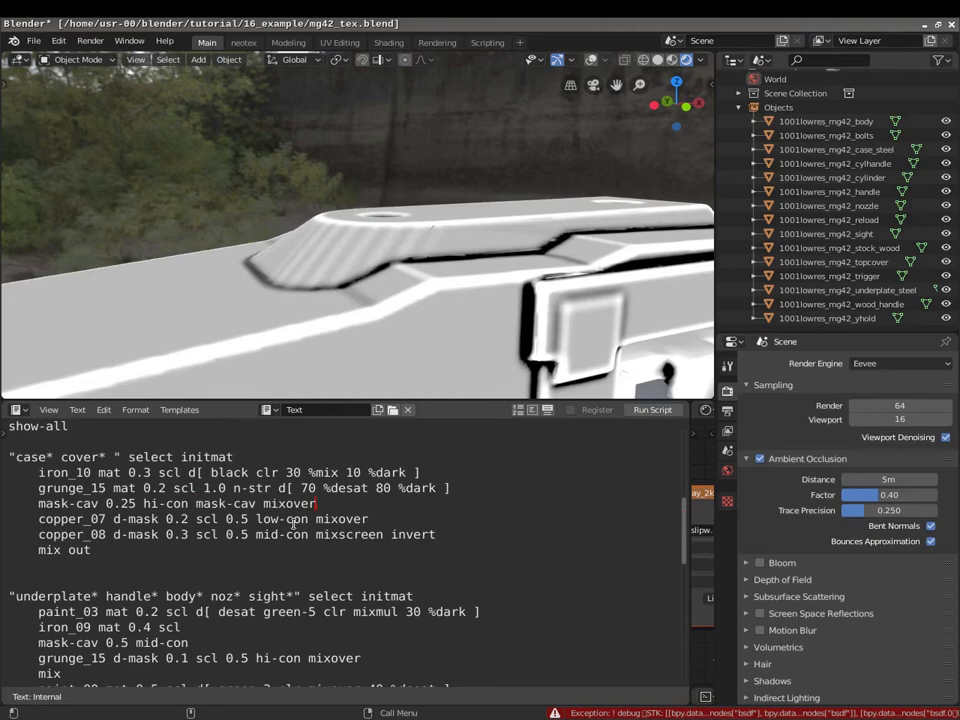
# Insert the #O marker after d-mask on the copper_07 line and run the script.
pyautogui.press('BackSpace')
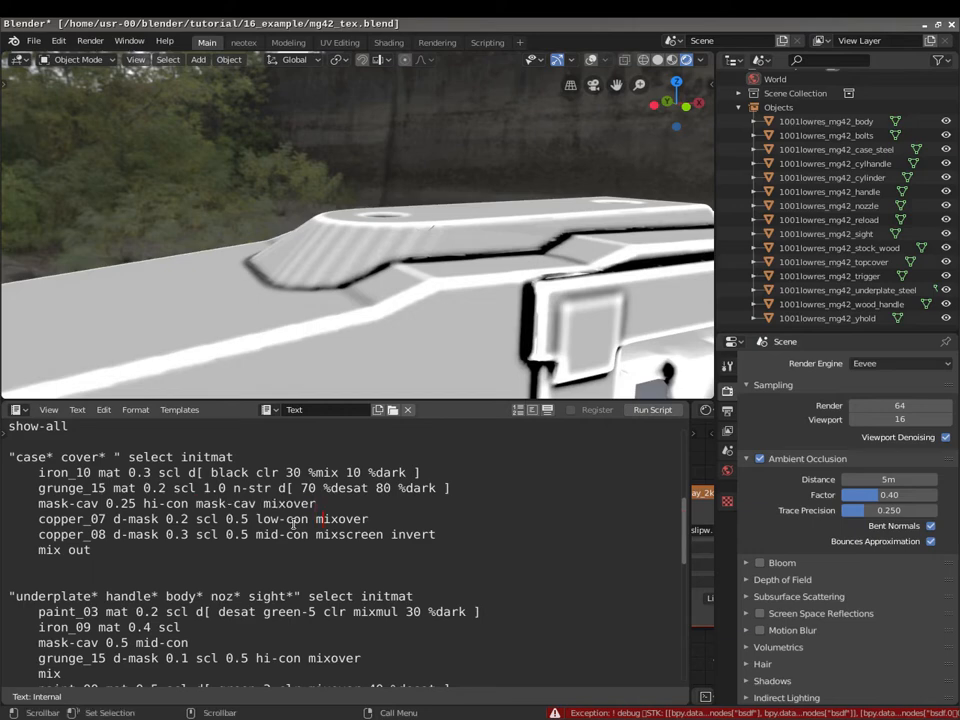
pyautogui.press('Right')
pyautogui.press('Right')
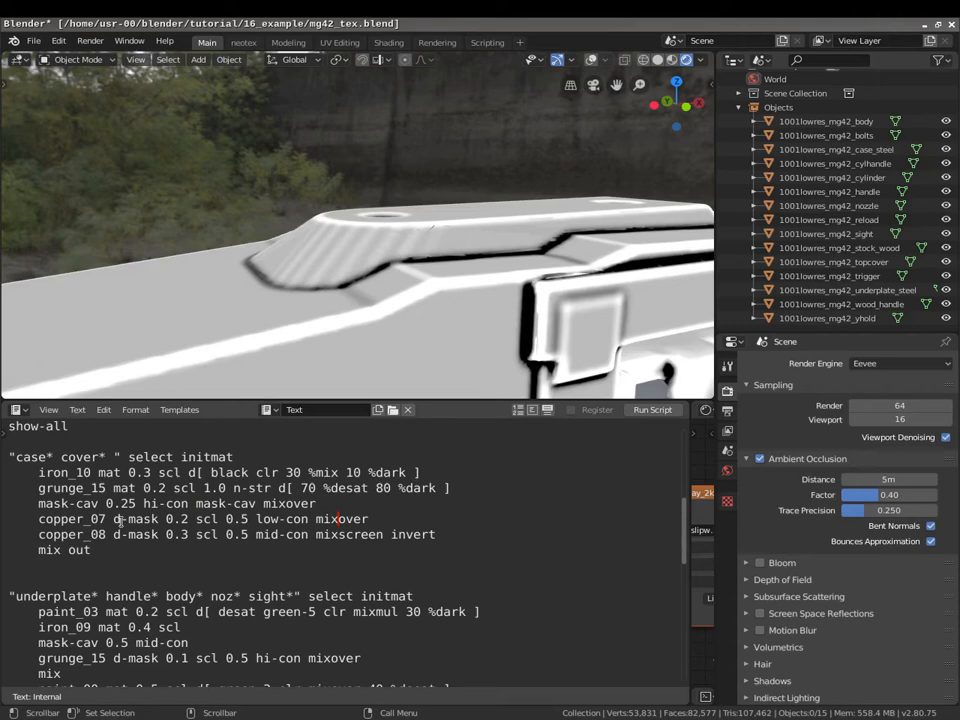
pyautogui.write('#0')
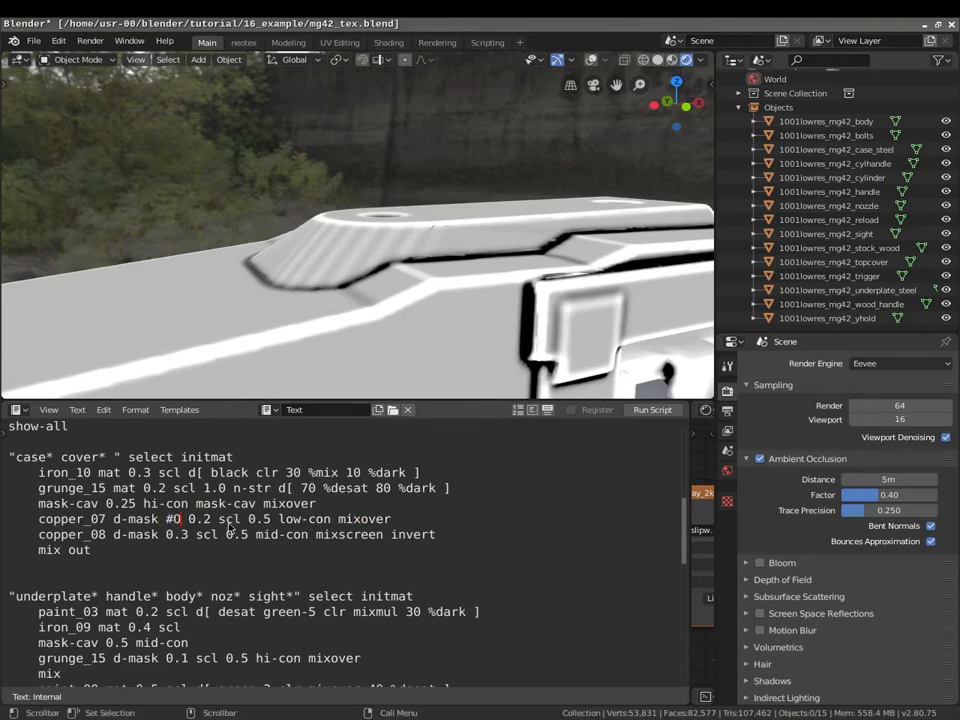
pyautogui.hotkey('alt', 'p')
pyautogui.moveTo(271, 304); pyautogui.dragTo(262, 340, button='middle')
# Move the #O marker on the copper_07 line to after 0.5 low-con, before mixover.
pyautogui.press('BackSpace')
pyautogui.press('BackSpace')
pyautogui.press('BackSpace')
pyautogui.press('Right')
pyautogui.press('Right')
pyautogui.press('Right')
pyautogui.press('Right')
pyautogui.press('Right')
pyautogui.press('Right')
pyautogui.press('Right')
pyautogui.press('Right')
pyautogui.press('Right')
pyautogui.press('Right')
pyautogui.press('Right')
pyautogui.press('Right')
pyautogui.press('Right')
pyautogui.press('Right')
pyautogui.press('Right')
pyautogui.press('Right')
pyautogui.press('Right')
pyautogui.write('#OP')
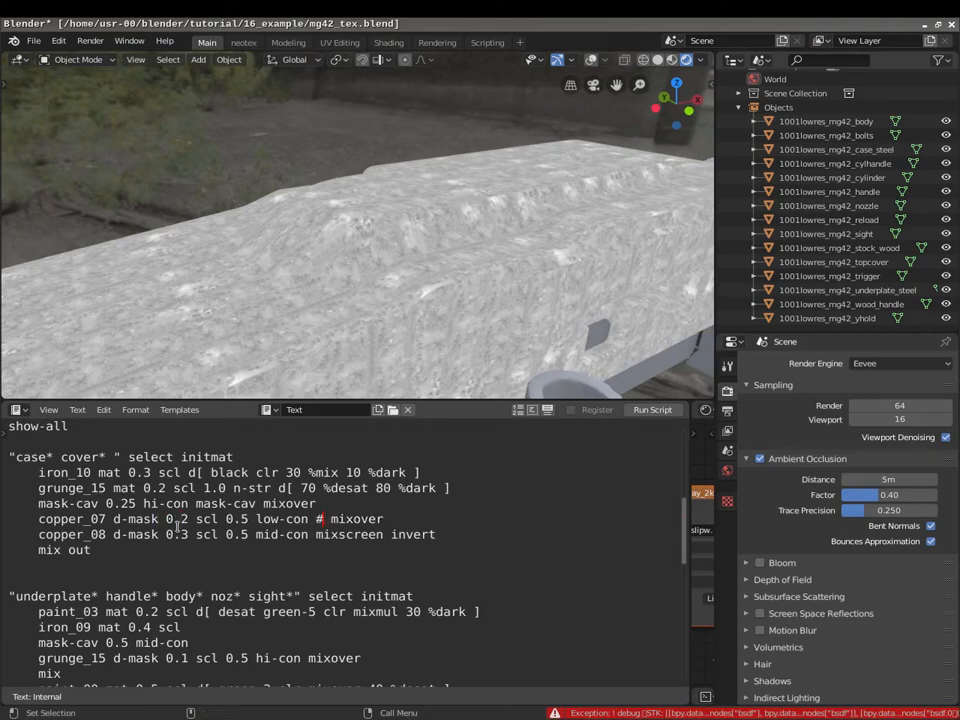
pyautogui.press('BackSpace')
# Switch to the texture catalog in Firefox, open the COPPER section and examine the copper_07 mask.
pyautogui.hotkey('ctrl', 'alt', 'Right')
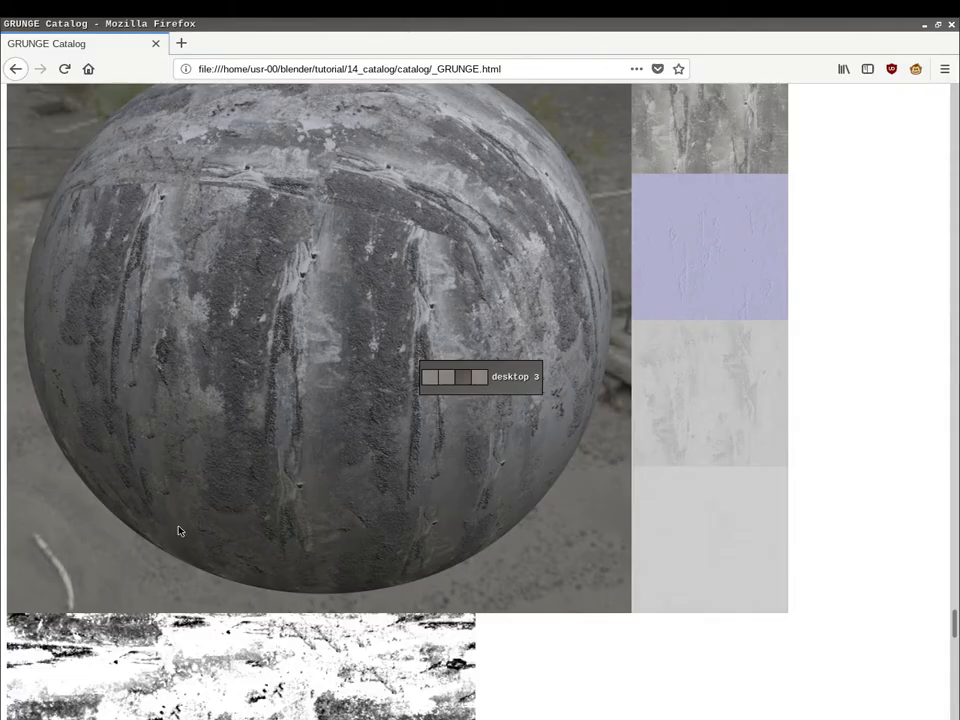
pyautogui.click(16, 69)
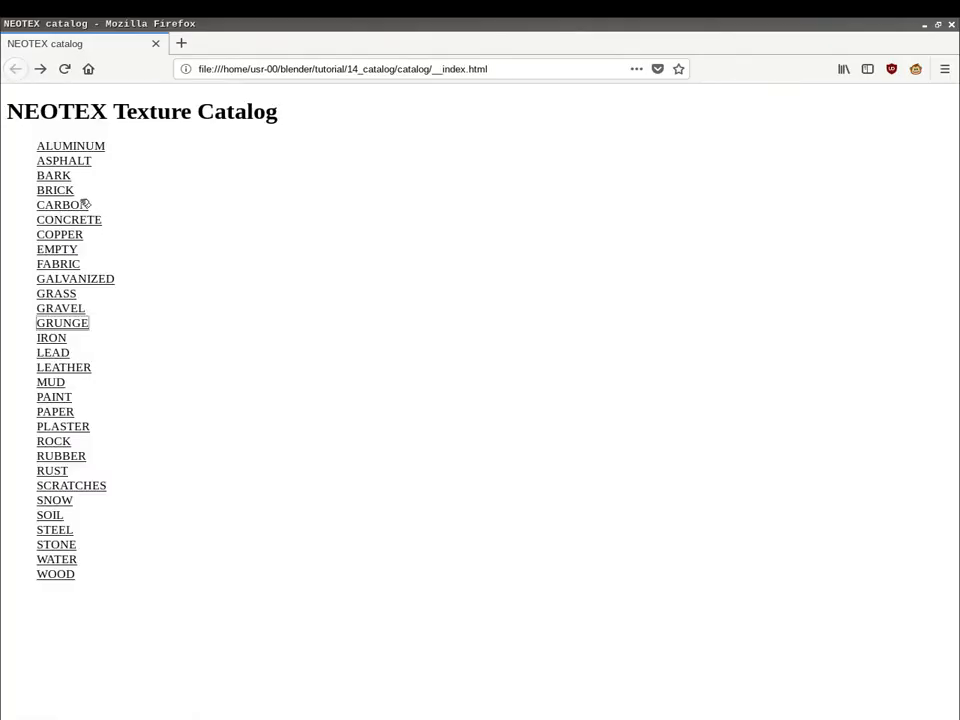
pyautogui.click(70, 236)
pyautogui.moveTo(879, 136); pyautogui.dragTo(722, 490, button='middle')
pyautogui.moveTo(686, 194); pyautogui.dragTo(604, 476, button='middle')
pyautogui.moveTo(633, 352); pyautogui.dragTo(568, 557, button='middle')
pyautogui.moveTo(600, 321); pyautogui.dragTo(545, 460, button='middle')
pyautogui.moveTo(300, 330)
pyautogui.mouseDown(button='middle')
pyautogui.moveTo(300, 350)
pyautogui.moveTo(240, 330)
pyautogui.mouseUp(button='middle')
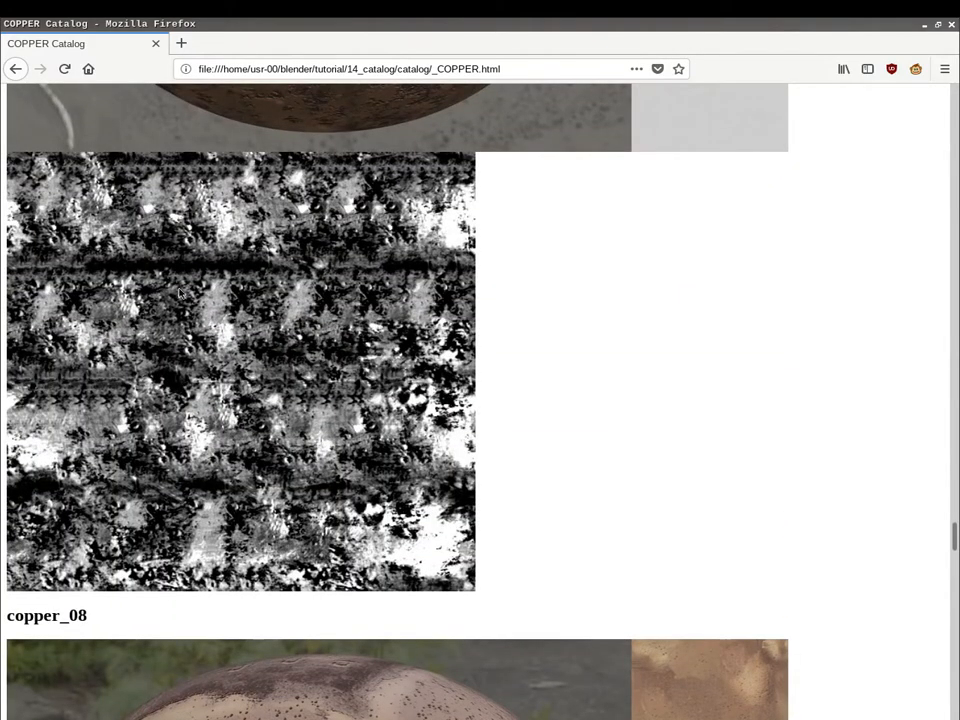
pyautogui.moveTo(186, 365); pyautogui.dragTo(188, 302, button='middle')
pyautogui.moveTo(358, 388)
pyautogui.mouseDown(button='middle')
pyautogui.moveTo(351, 286)
pyautogui.moveTo(336, 265)
pyautogui.moveTo(310, 365)
pyautogui.mouseUp(button='middle')
pyautogui.moveTo(285, 315); pyautogui.dragTo(277, 434, button='middle')
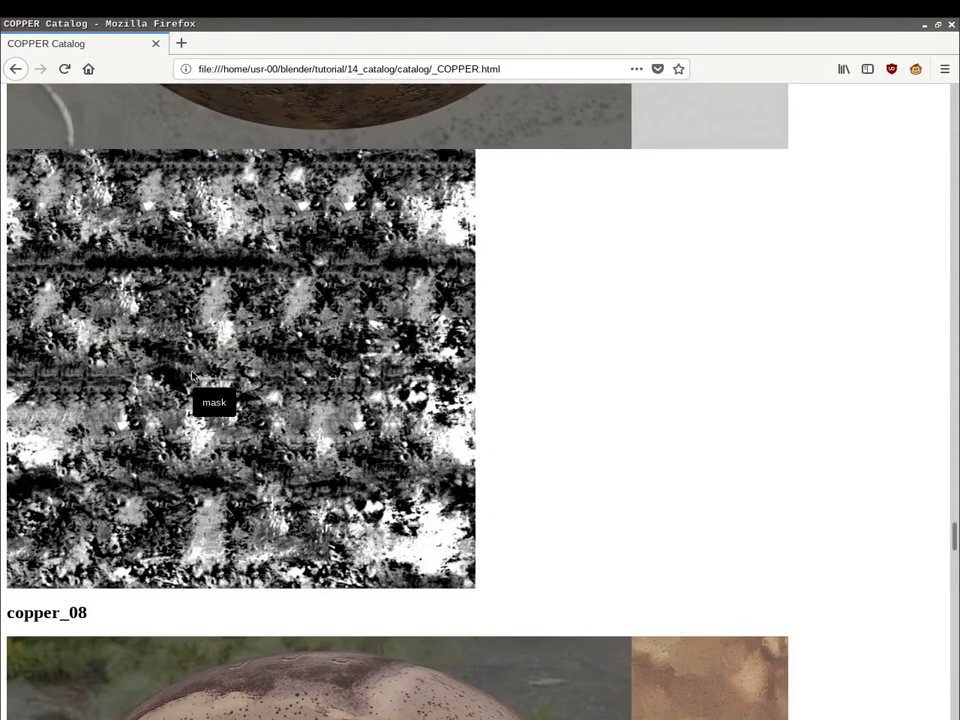
# Switch back to Blender, try hi-con in place of low-con on the copper_07 line and run the script.
pyautogui.hotkey('alt', 'Tab')
pyautogui.moveTo(438, 250); pyautogui.dragTo(127, 497, button='middle')
pyautogui.click(151, 519)
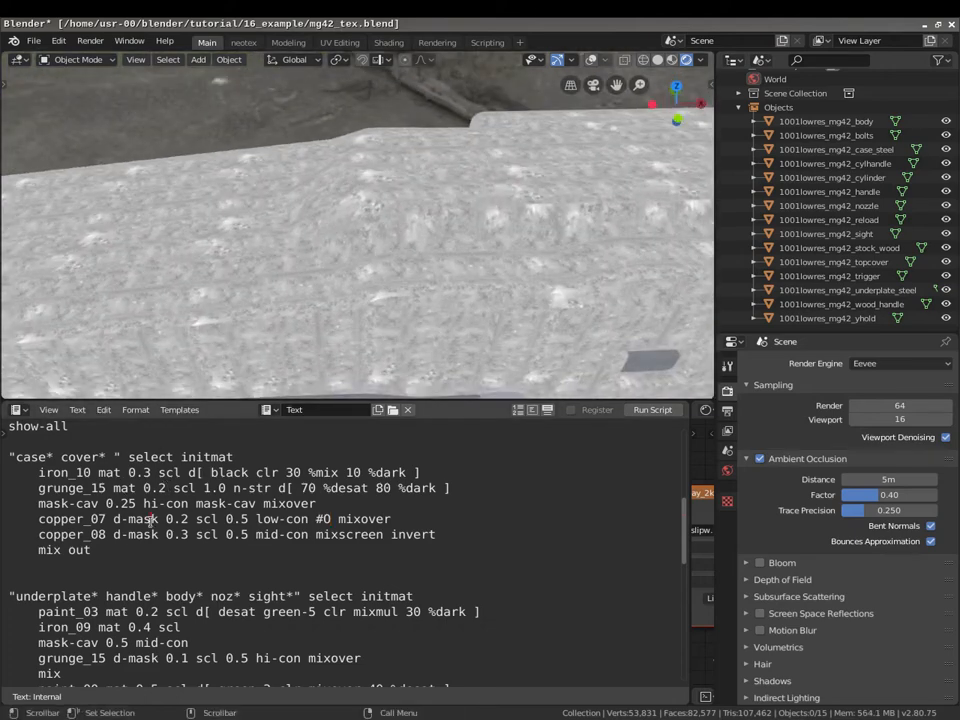
pyautogui.click(279, 519)
pyautogui.press('BackSpace')
pyautogui.press('BackSpace')
pyautogui.press('BackSpace')
pyautogui.write('hi')
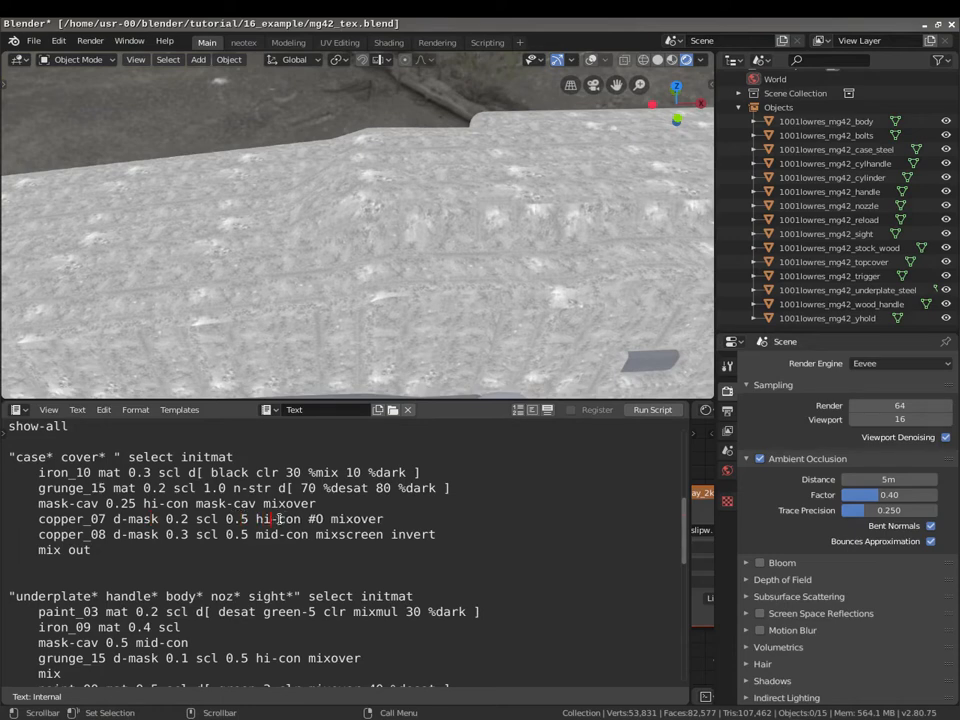
pyautogui.hotkey('alt', 'p')
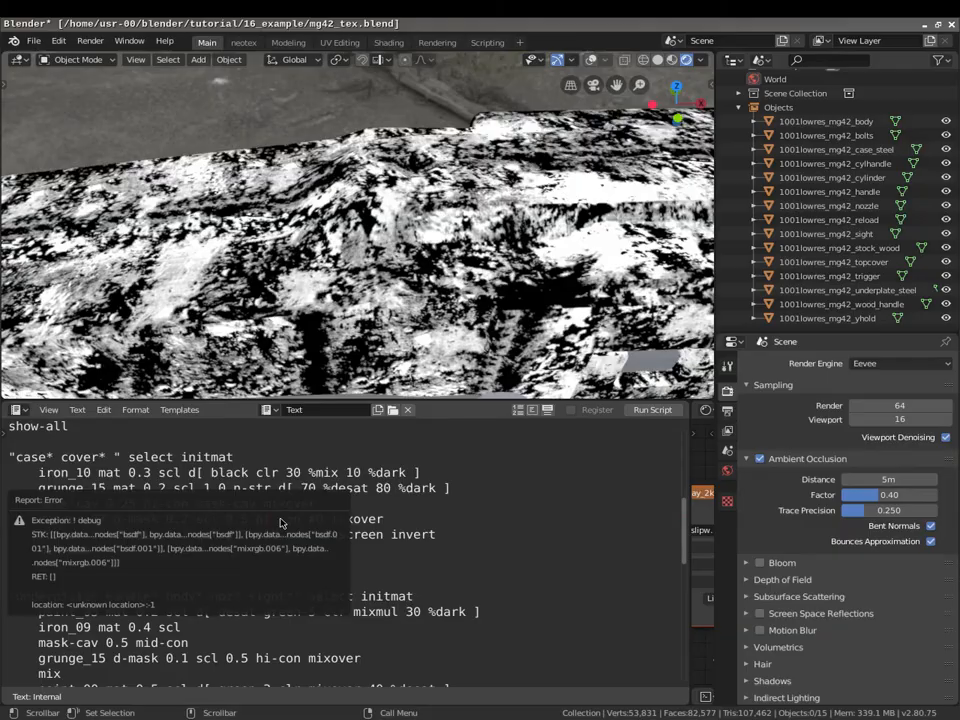
# Glance at the copper_07 mask in the catalog again and restore low-con on the copper_07 line.
pyautogui.hotkey('ctrl', 'alt', 'Right')
pyautogui.hotkey('ctrl', 'alt', 'Left')
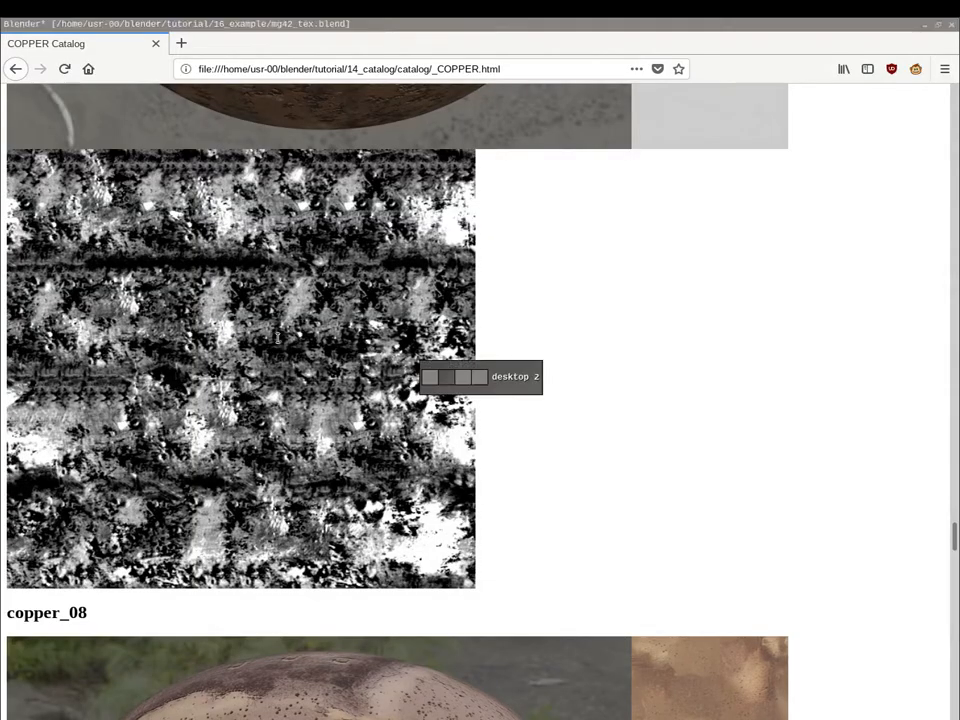
pyautogui.press('BackSpace')
pyautogui.press('BackSpace')
pyautogui.write('low-con #0 mixover')
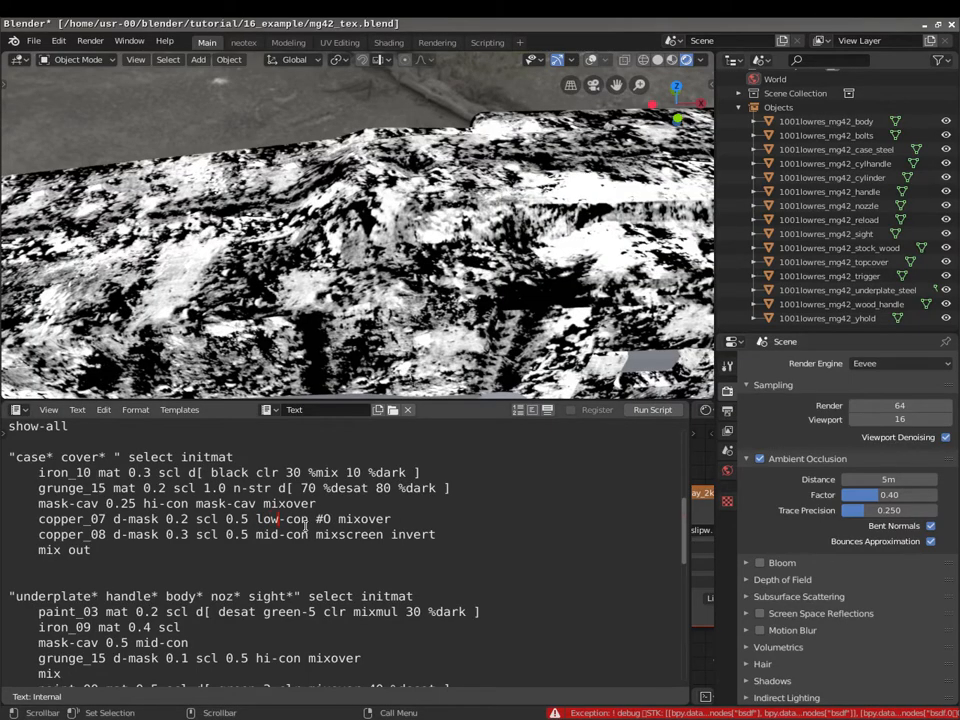
# Move the #O marker on the copper_07 line to after mixover, run the script and inspect the mask on the case.
pyautogui.press('BackSpace')
pyautogui.press('BackSpace')
pyautogui.press('BackSpace')
pyautogui.write('#0')
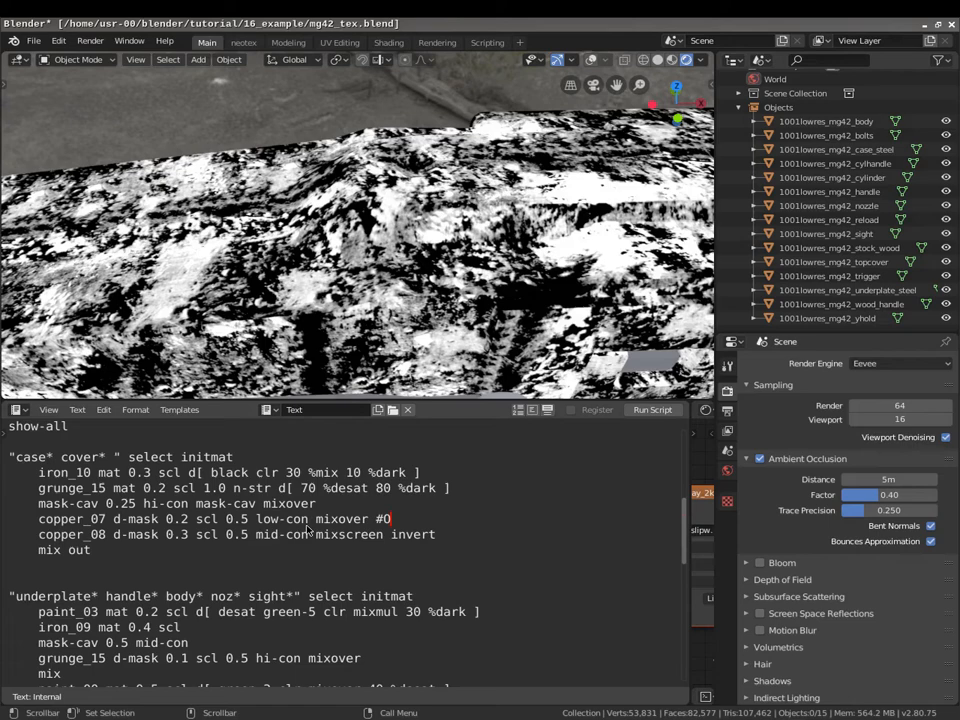
pyautogui.hotkey('alt', 'p')
pyautogui.moveTo(272, 146); pyautogui.dragTo(448, 243, button='middle')
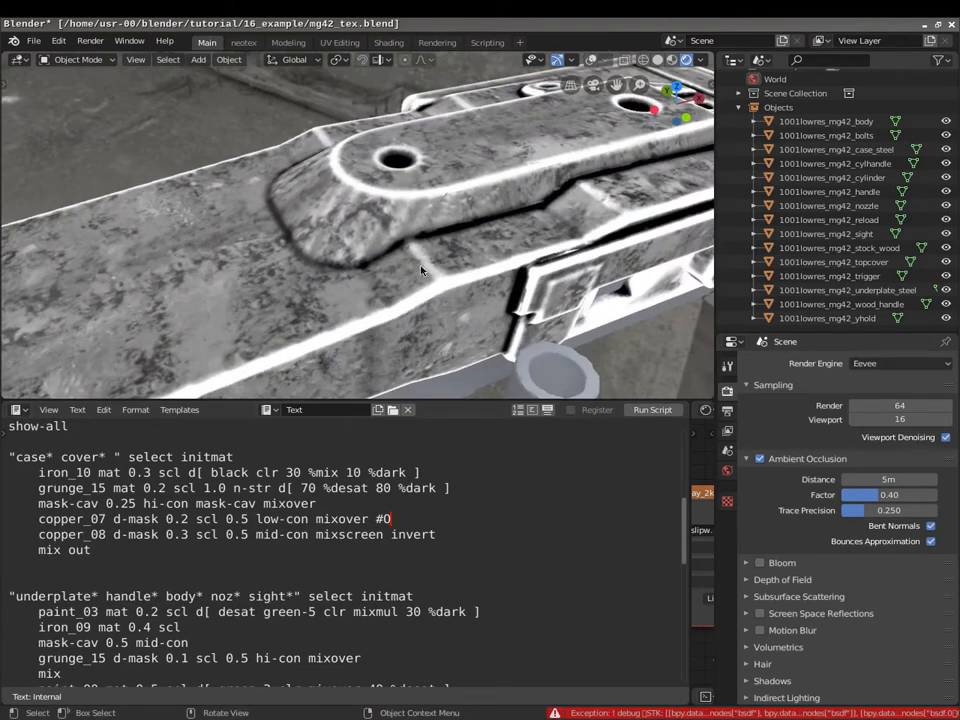
pyautogui.moveTo(330, 200); pyautogui.dragTo(354, 259, button='middle')
pyautogui.moveTo(364, 317); pyautogui.dragTo(400, 153, button='middle')
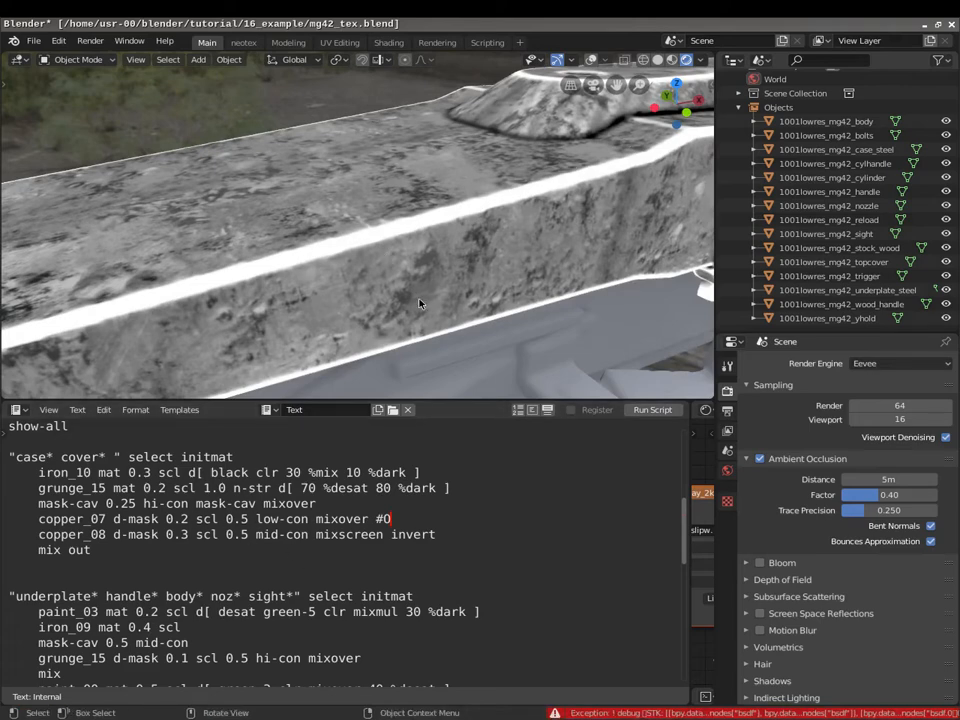
# Remove the #O marker from the copper_07 line and insert it after mid-con on the copper_08 line.
pyautogui.press('BackSpace')
pyautogui.press('BackSpace')
pyautogui.click(165, 534)
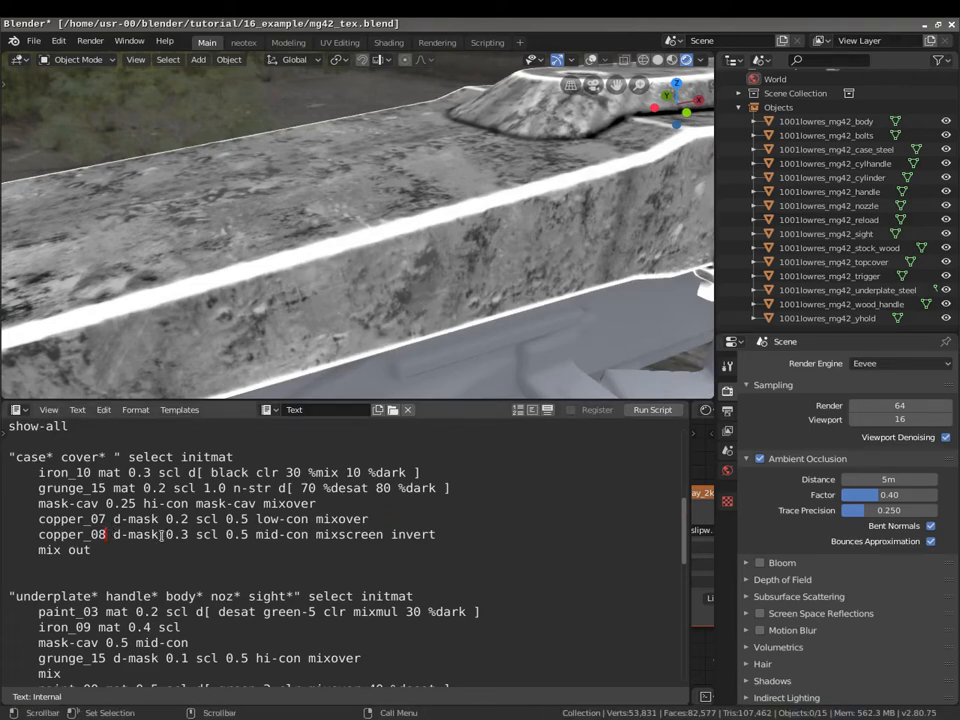
pyautogui.click(312, 534)
pyautogui.write('#0')
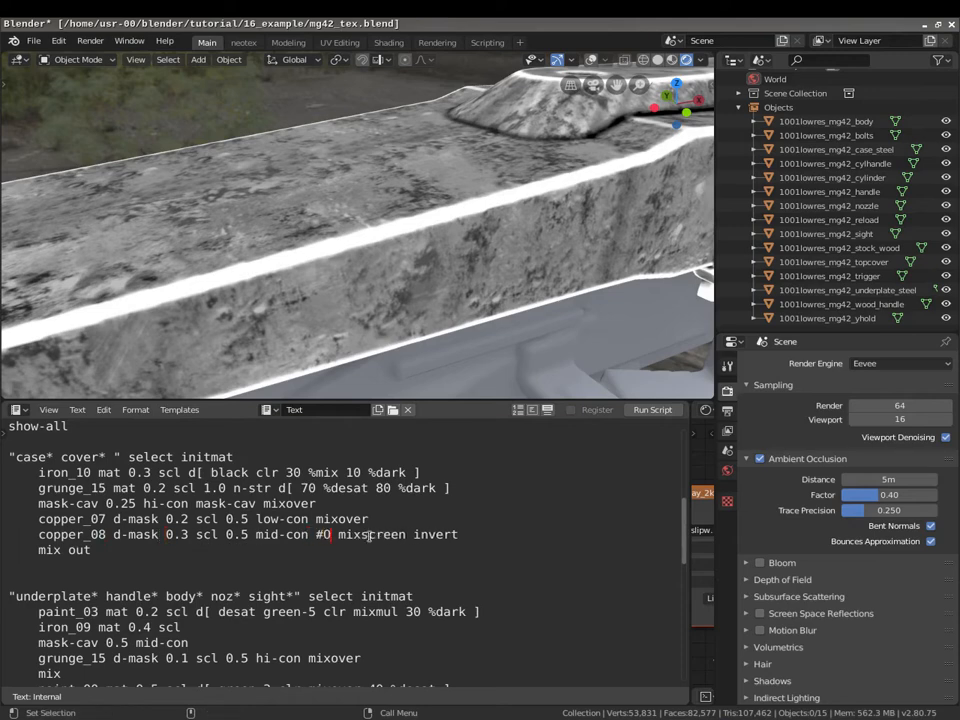
# Switch to the texture catalog in Firefox and examine the copper_08 material and its mask.
pyautogui.hotkey('ctrl', 'alt', 'Right')
pyautogui.hotkey('ctrl', 'alt', 'Right')
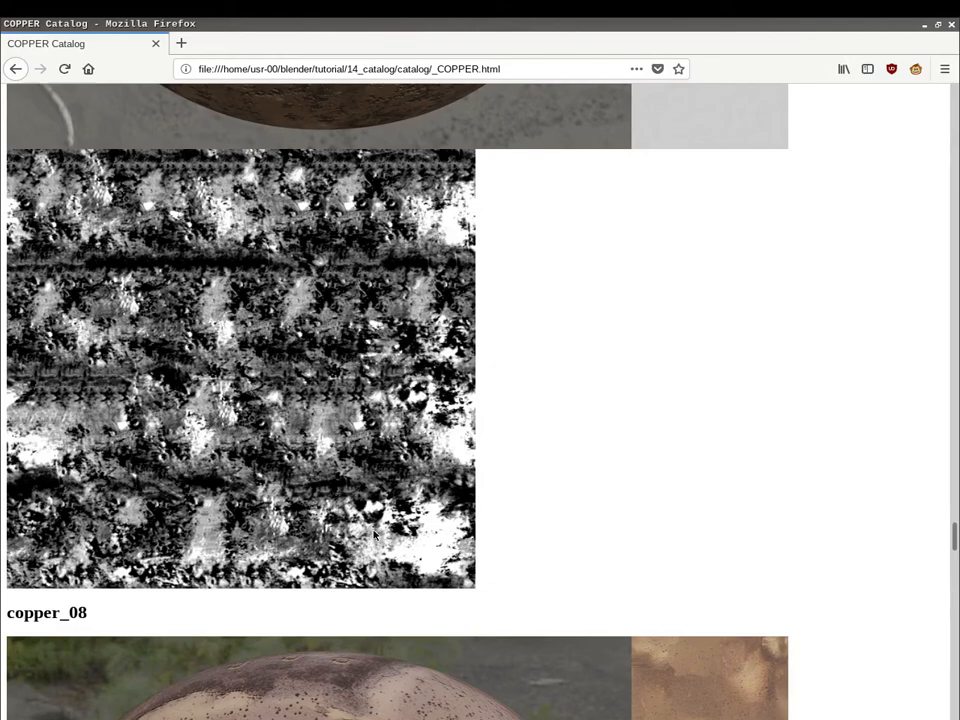
pyautogui.middleClick(684, 235)
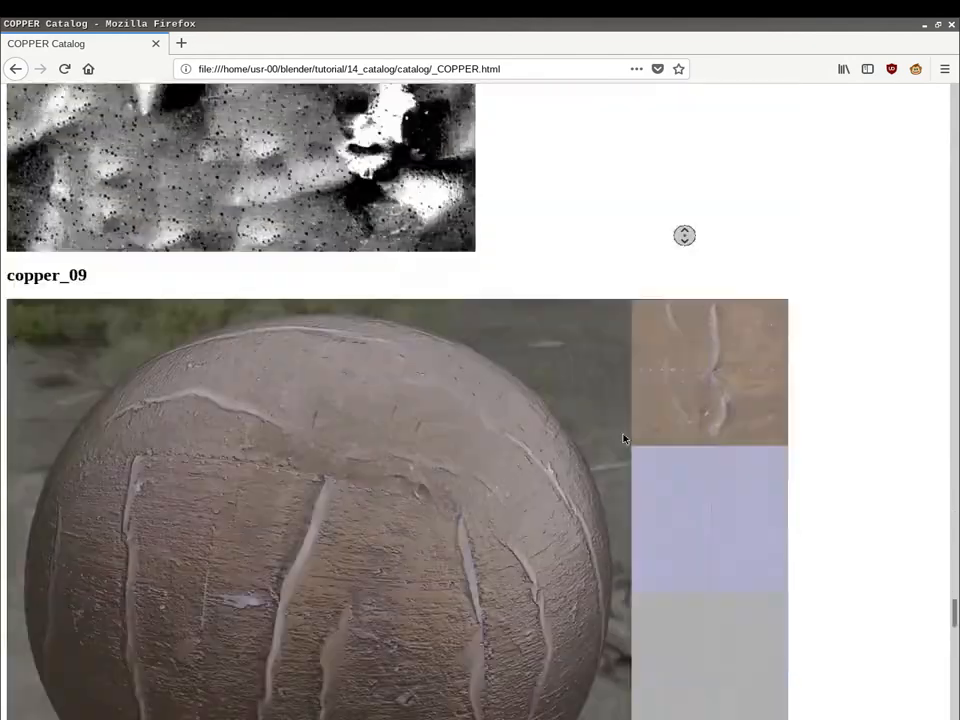
pyautogui.moveTo(623, 438); pyautogui.dragTo(606, 415, button='middle')
pyautogui.moveTo(611, 367); pyautogui.dragTo(576, 180, button='middle')
pyautogui.moveTo(568, 328); pyautogui.dragTo(337, 284, button='middle')
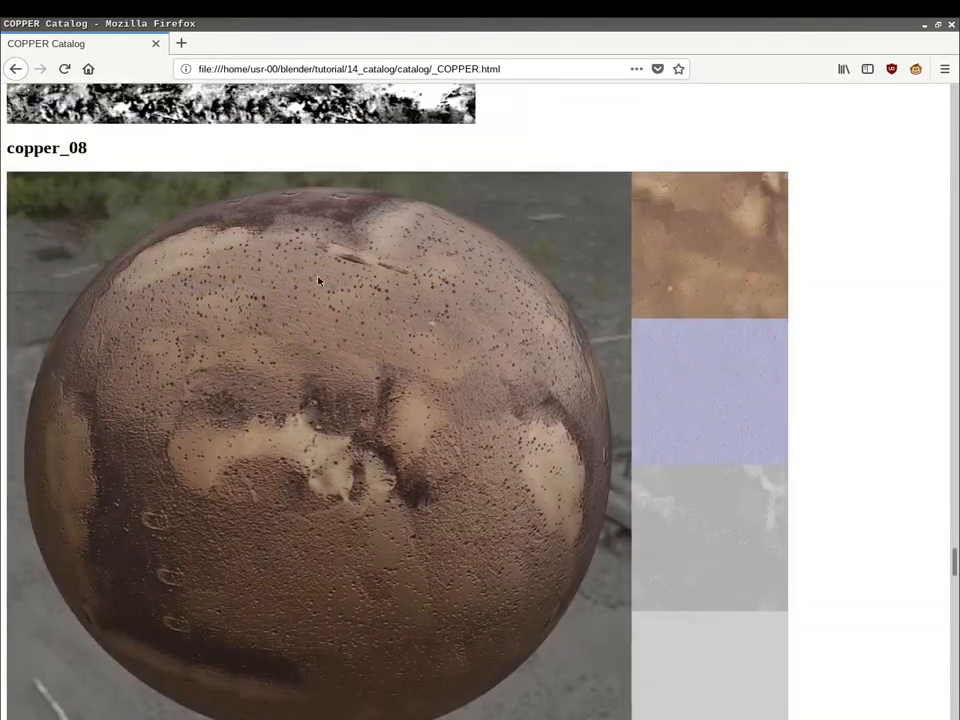
pyautogui.moveTo(251, 257); pyautogui.dragTo(255, 349, button='middle')
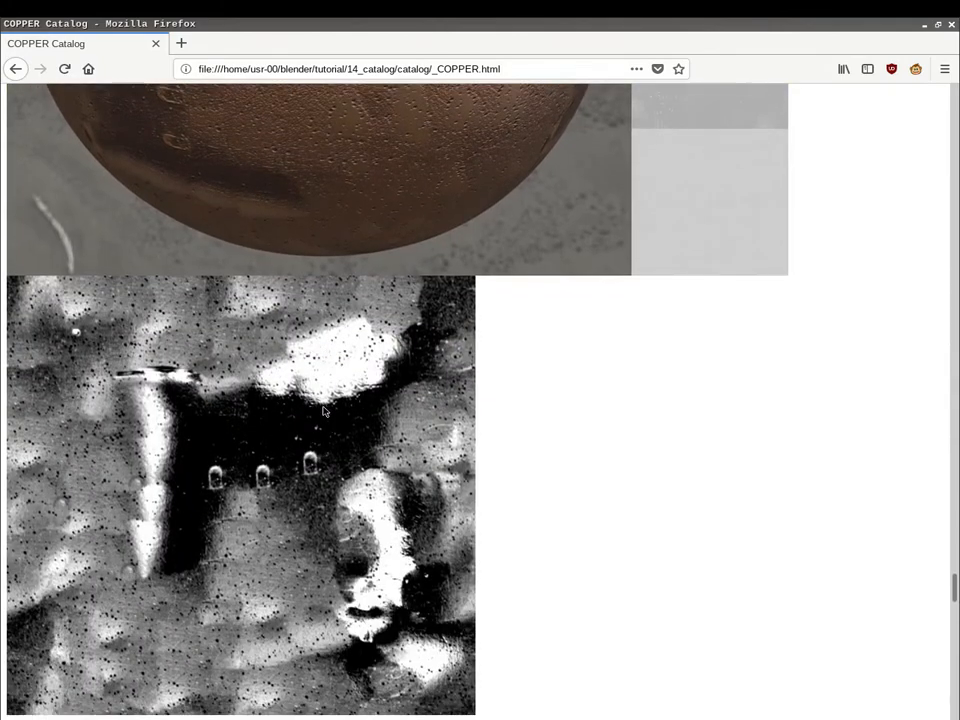
# Switch back to Blender, run the script and inspect the copper_08 mask on the case and cover.
pyautogui.hotkey('alt', 'Tab')
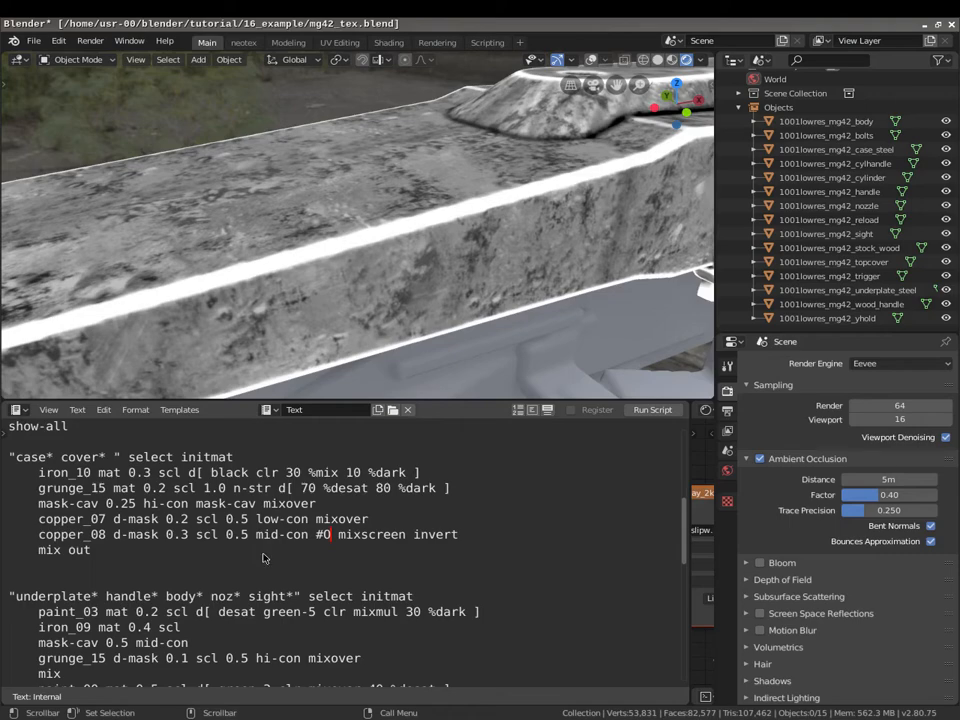
pyautogui.hotkey('alt', 'p')
pyautogui.moveTo(262, 330); pyautogui.dragTo(378, 372, button='middle')
pyautogui.scroll(-3, 435, 259)
pyautogui.scroll(5, 482, 252)
pyautogui.scroll(-3, 388, 343)
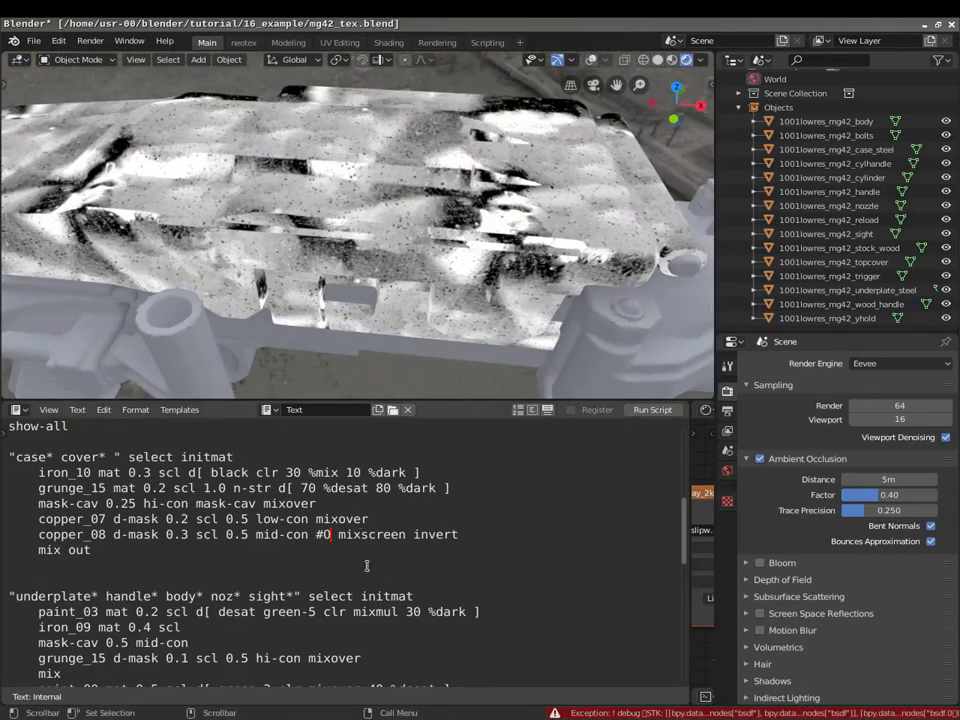
# Move the #O marker on the copper_08 line to after mixscreen, run the script and inspect the combined mask up close.
pyautogui.press('BackSpace')
pyautogui.press('BackSpace')
pyautogui.press('BackSpace')
pyautogui.click(390, 535)
pyautogui.write('#0')
pyautogui.press('Left')
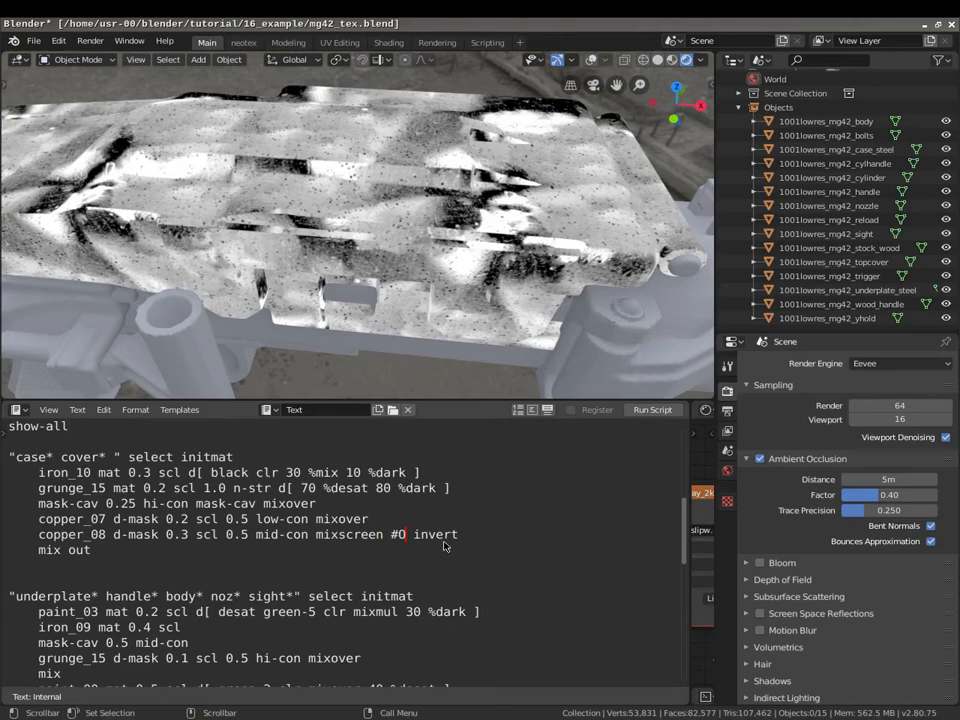
pyautogui.hotkey('alt', 'p')
pyautogui.moveTo(405, 290); pyautogui.dragTo(485, 250, button='middle')
pyautogui.moveTo(485, 250)
pyautogui.keyDown('shift'); pyautogui.mouseDown(button='middle')
pyautogui.moveTo(508, 229)
pyautogui.moveTo(500, 262)
pyautogui.mouseUp(button='middle'); pyautogui.keyUp('shift')
pyautogui.scroll(4, 330, 290)
pyautogui.moveTo(317, 294); pyautogui.dragTo(399, 296, button='middle')
pyautogui.keyDown('shift'); pyautogui.moveTo(240, 334); pyautogui.dragTo(347, 239, button='middle'); pyautogui.keyUp('shift')
pyautogui.moveTo(318, 302); pyautogui.dragTo(371, 395, button='middle')
# Move the #O marker to after invert on the copper_08 line, run the script and inspect the inverted mask.
pyautogui.press('BackSpace')
pyautogui.press('BackSpace')
pyautogui.press('BackSpace')
pyautogui.write('#0')
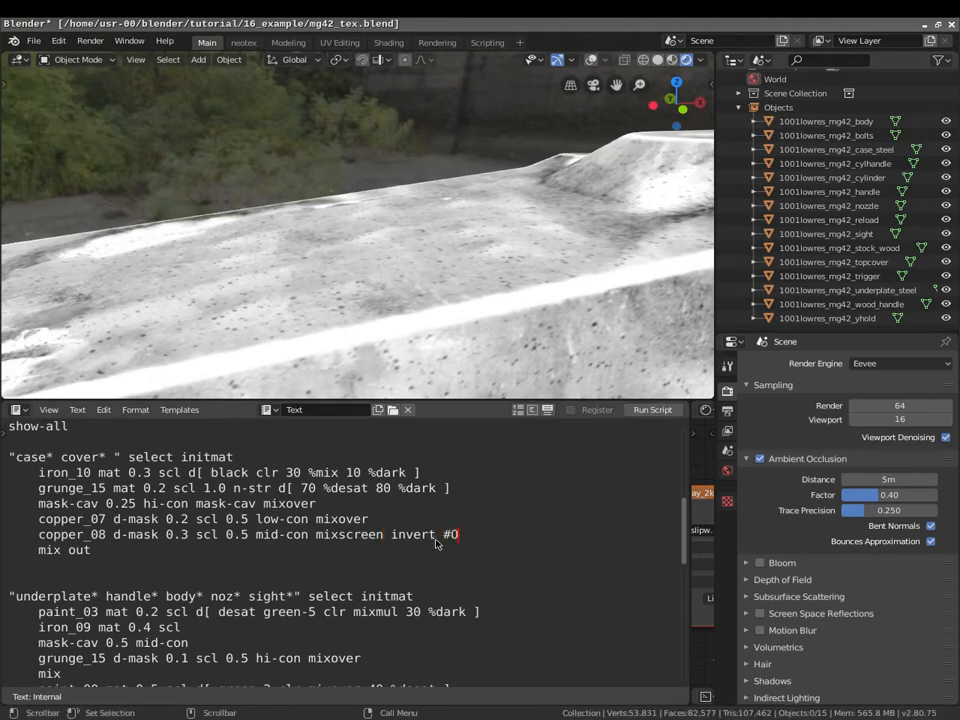
pyautogui.hotkey('alt', 'p')
pyautogui.moveTo(426, 219); pyautogui.dragTo(439, 269, button='middle')
pyautogui.scroll(-6, 439, 272)
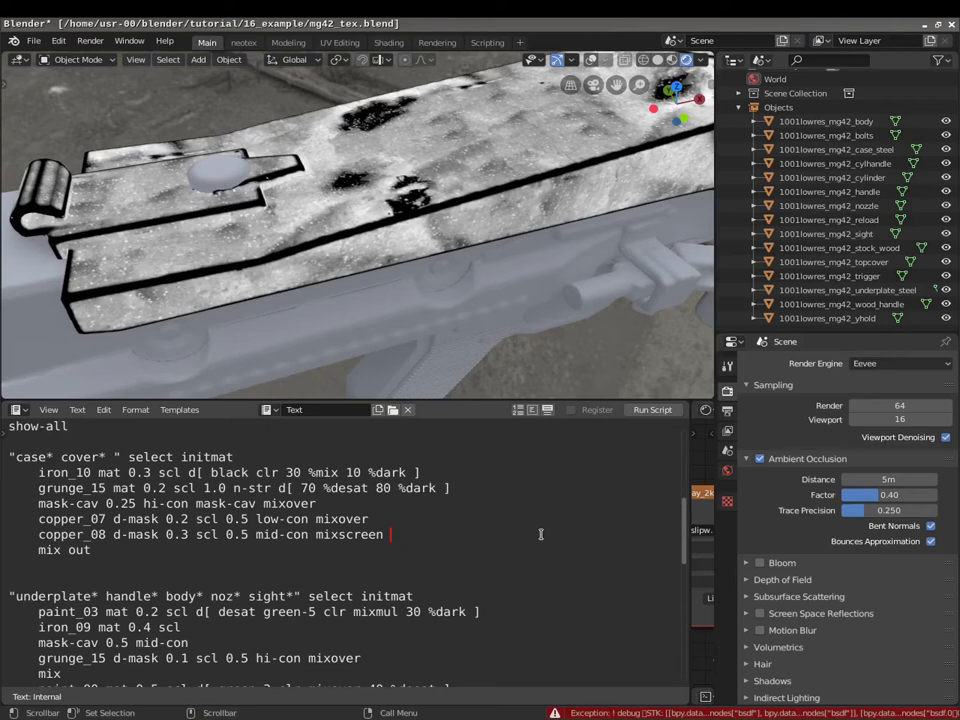
# Put # after mix out, run the script without invert on the copper_08 line and inspect the case and cover.
pyautogui.write('#')
pyautogui.hotkey('alt', 'p')
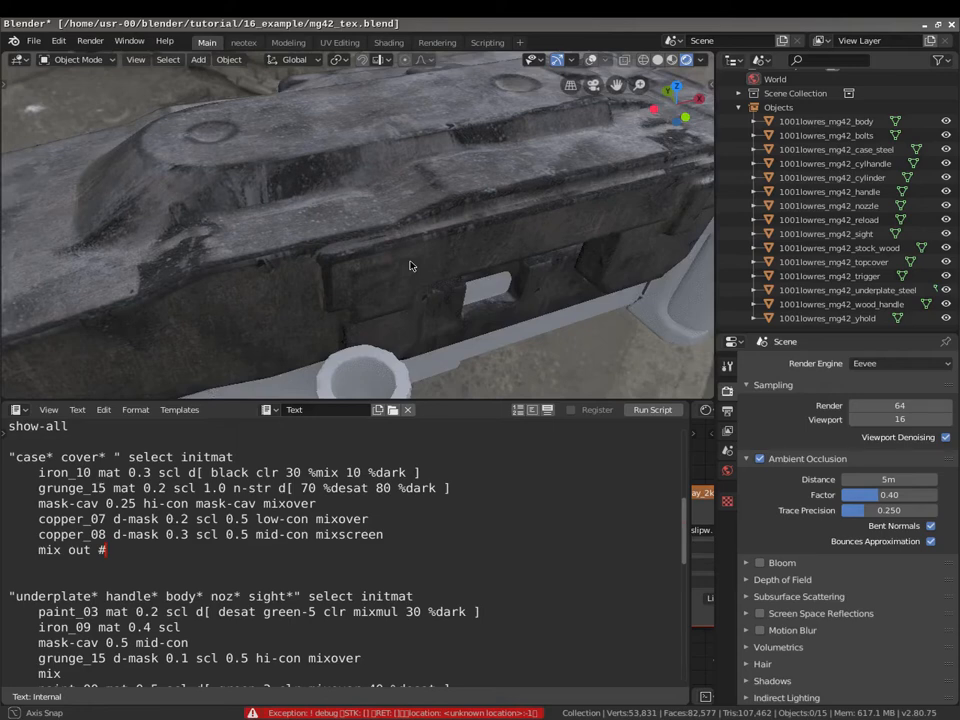
pyautogui.scroll(-10, 410, 265)
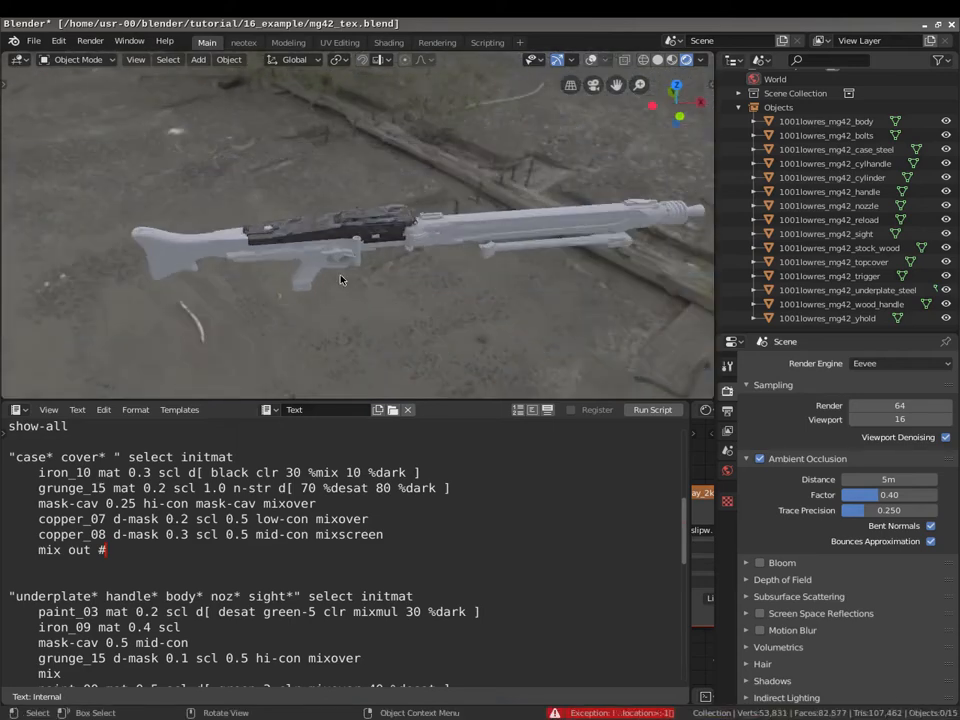
pyautogui.scroll(7, 350, 272)
pyautogui.moveTo(356, 268); pyautogui.dragTo(231, 246, button='middle')
pyautogui.scroll(1, 284, 278)
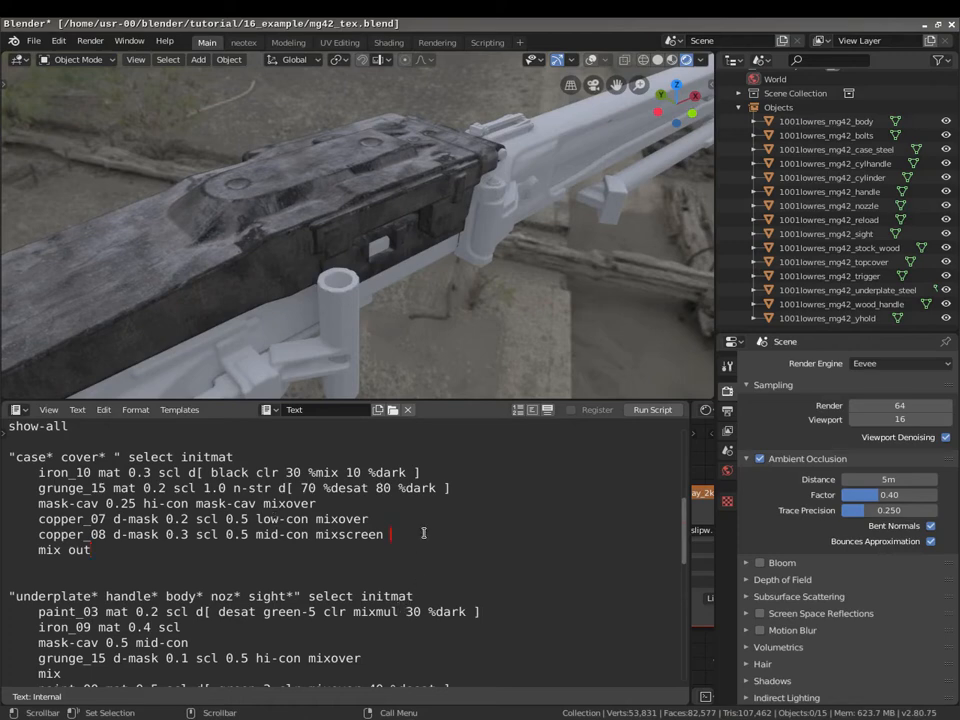
# Restore invert at the end of the copper_08 line, put # after mix out and run the script to preview the material.
pyautogui.write('ce')
pyautogui.press('Down')
pyautogui.write('#')
pyautogui.hotkey('alt', 'p')
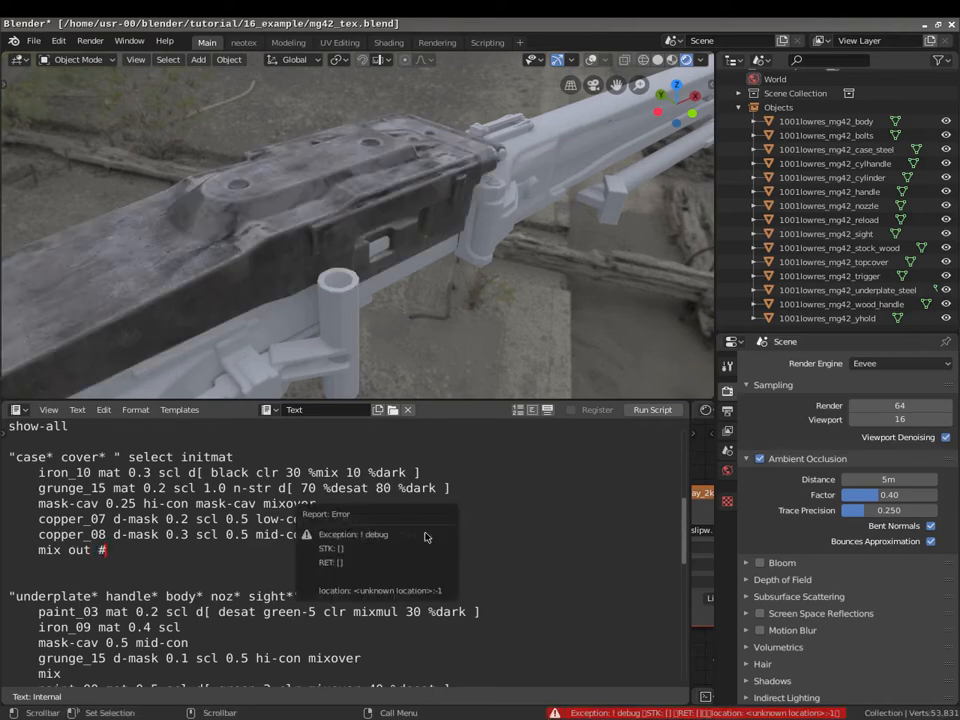
pyautogui.moveTo(326, 343); pyautogui.dragTo(508, 280, button='middle')
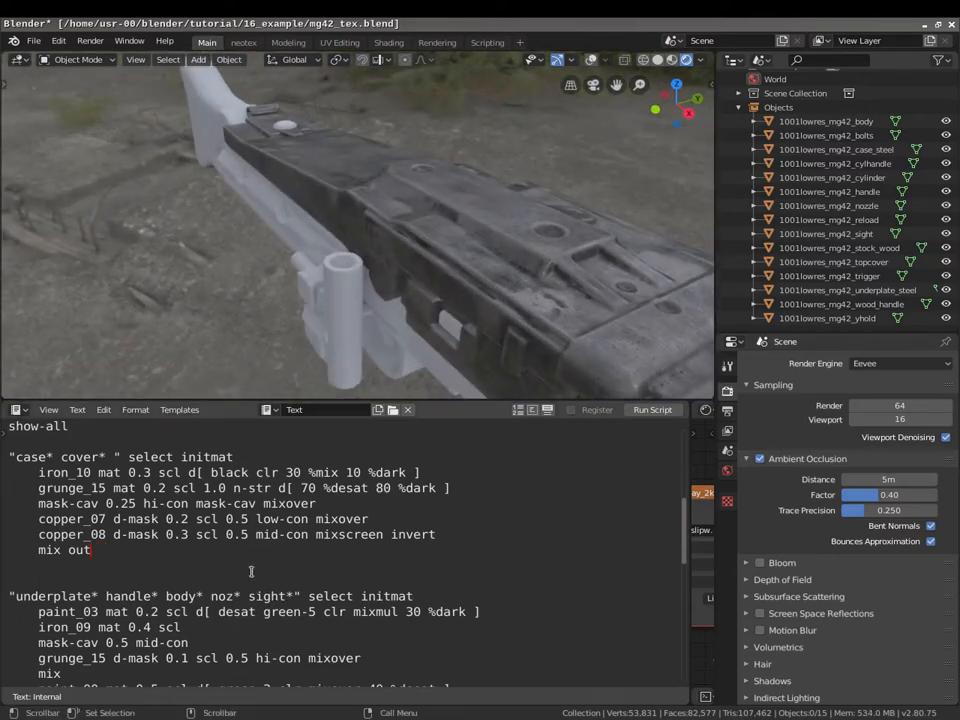
# Move the "underplate* handle* body* noz* sight*" block from below the case and cover block to directly under show-all.
pyautogui.press('BackSpace')
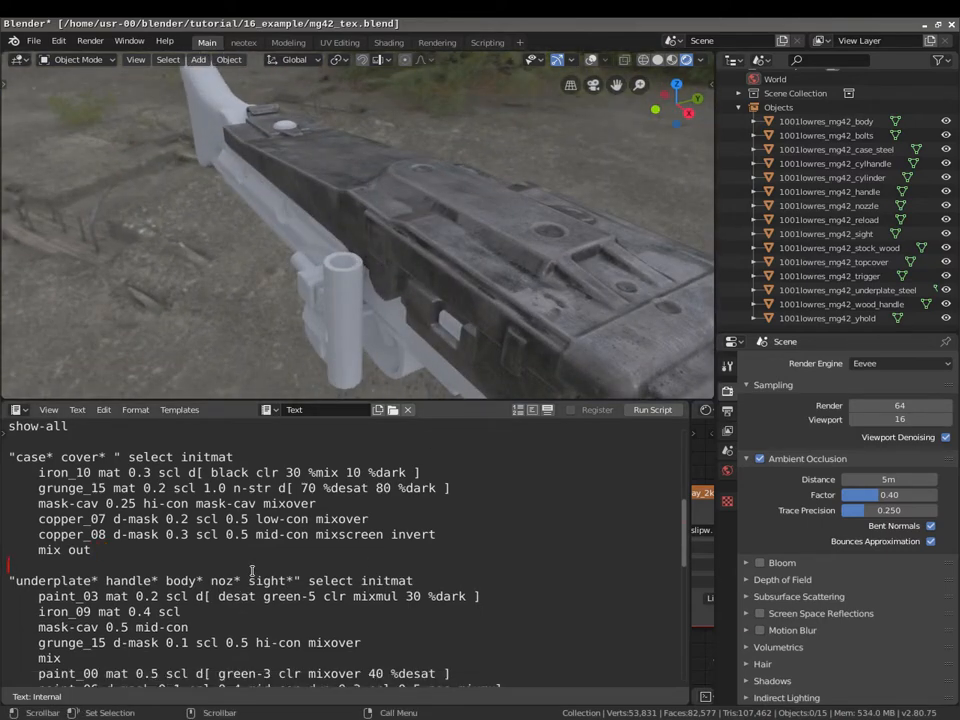
pyautogui.scroll(-1, 240, 563)
pyautogui.moveTo(130, 661); pyautogui.dragTo(9, 535)
pyautogui.rightClick(9, 535)
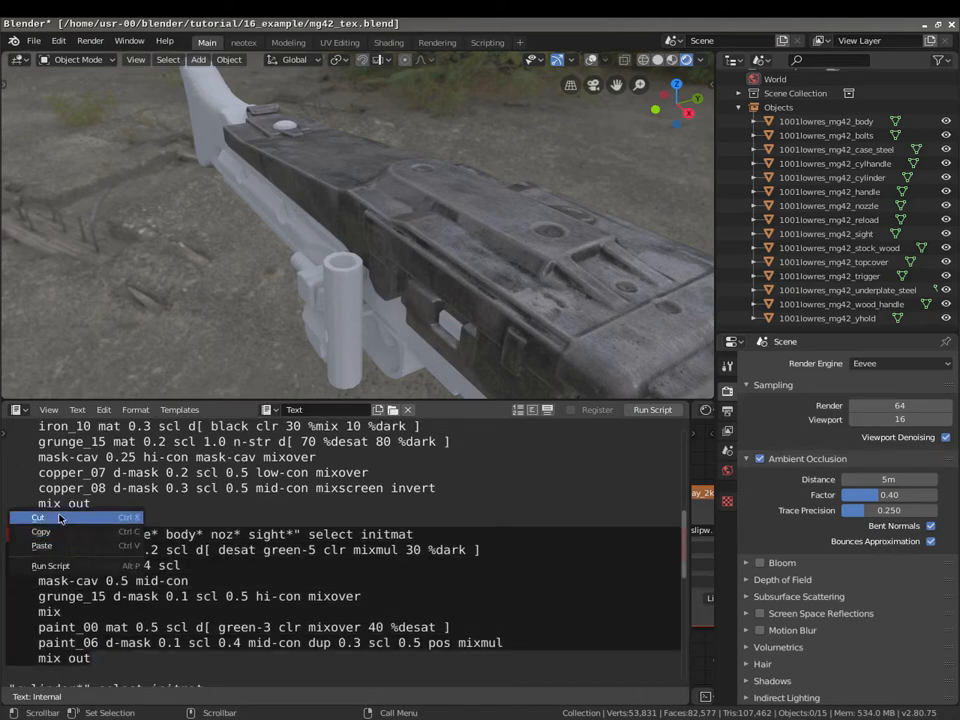
pyautogui.click(30, 522)
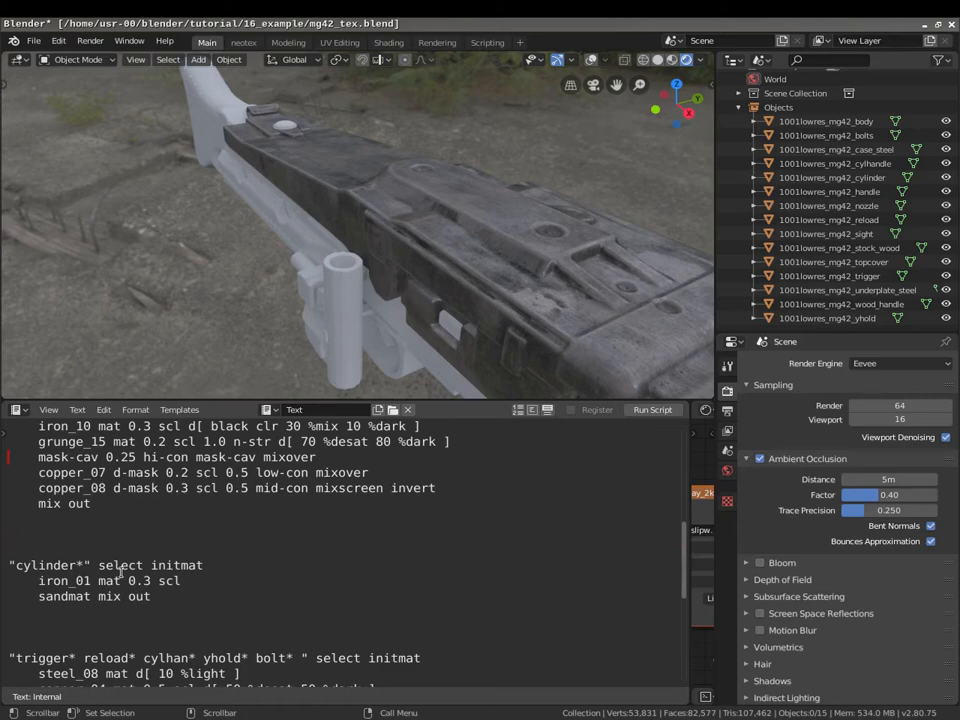
pyautogui.scroll(3, 120, 572)
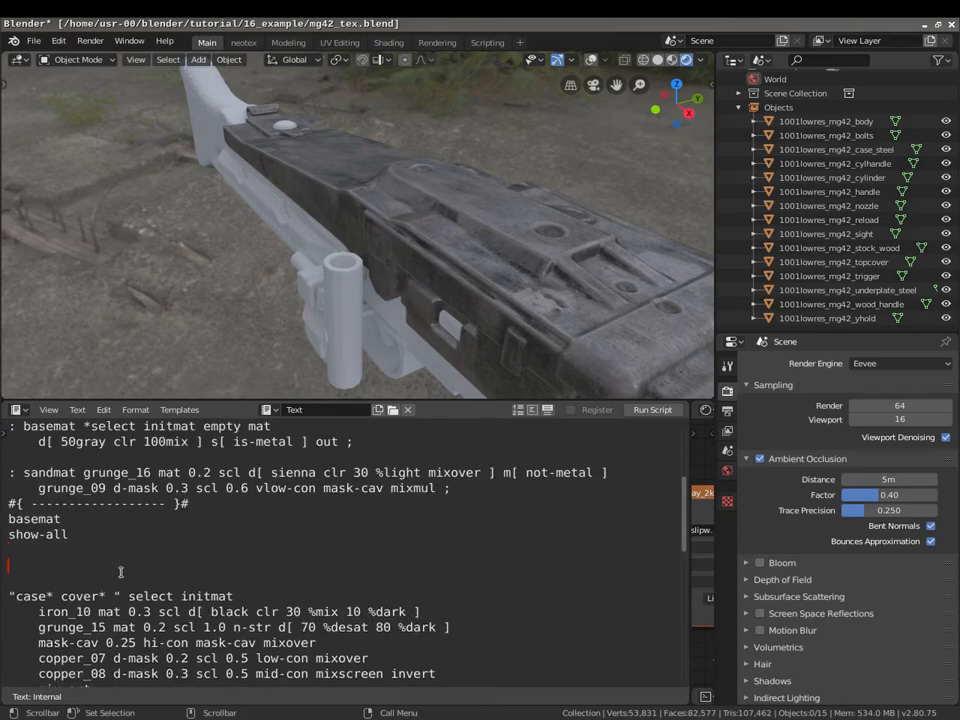
pyautogui.hotkey('ctrl', 'v')
pyautogui.scroll(-2, 120, 572)
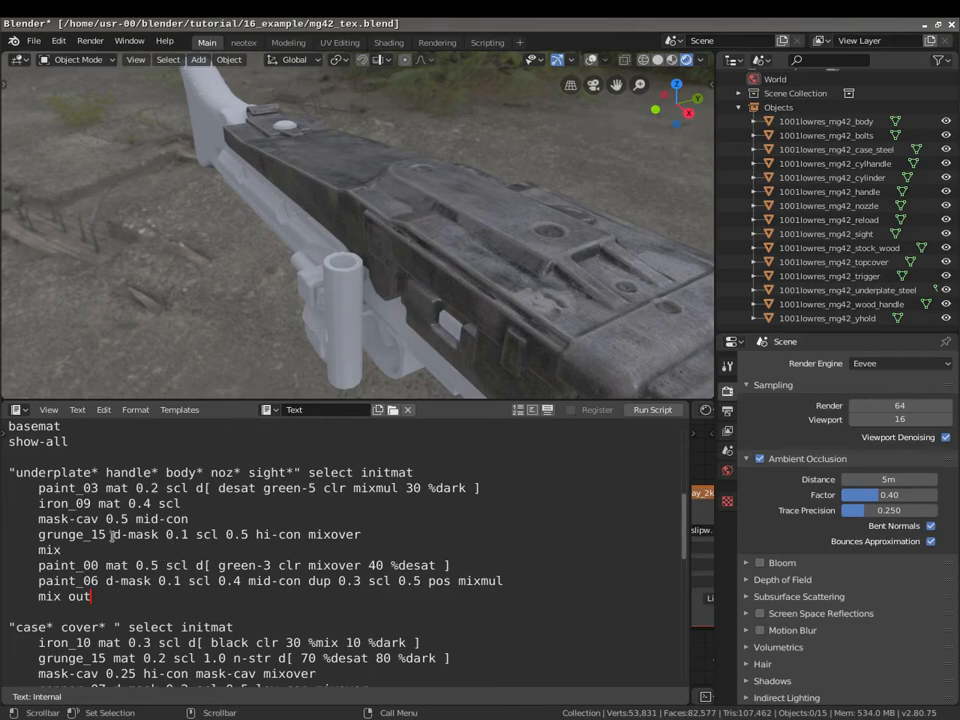
# Put # after select initmat on the underplate line, run the script and inspect the selected parts along the gun.
pyautogui.scroll(1, 233, 519)
pyautogui.click(466, 519)
pyautogui.write('#')
pyautogui.hotkey('alt', 'p')
pyautogui.moveTo(372, 175); pyautogui.dragTo(372, 268, button='middle')
pyautogui.scroll(3, 352, 322)
pyautogui.moveTo(271, 268); pyautogui.dragTo(299, 237, button='middle')
pyautogui.keyDown('shift'); pyautogui.moveTo(517, 220); pyautogui.dragTo(292, 229, button='middle'); pyautogui.keyUp('shift')
pyautogui.moveTo(499, 206); pyautogui.dragTo(510, 261, button='middle')
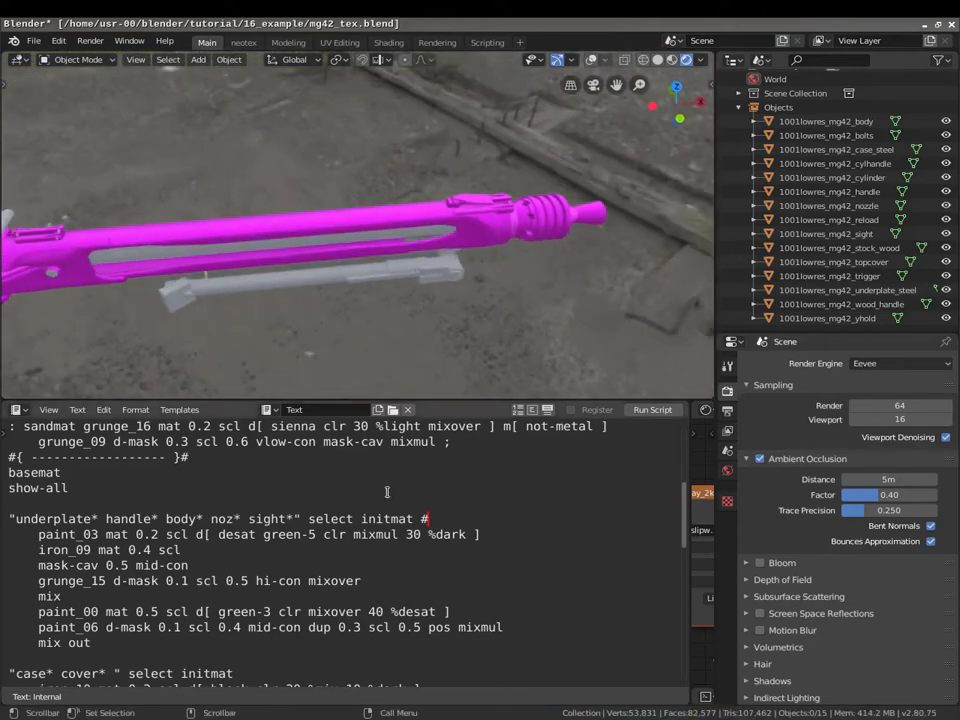
# Replace the # on the underplate line with #O after mat on the paint_03 line, run the script and inspect the paint.
pyautogui.press('BackSpace')
pyautogui.write('#0')
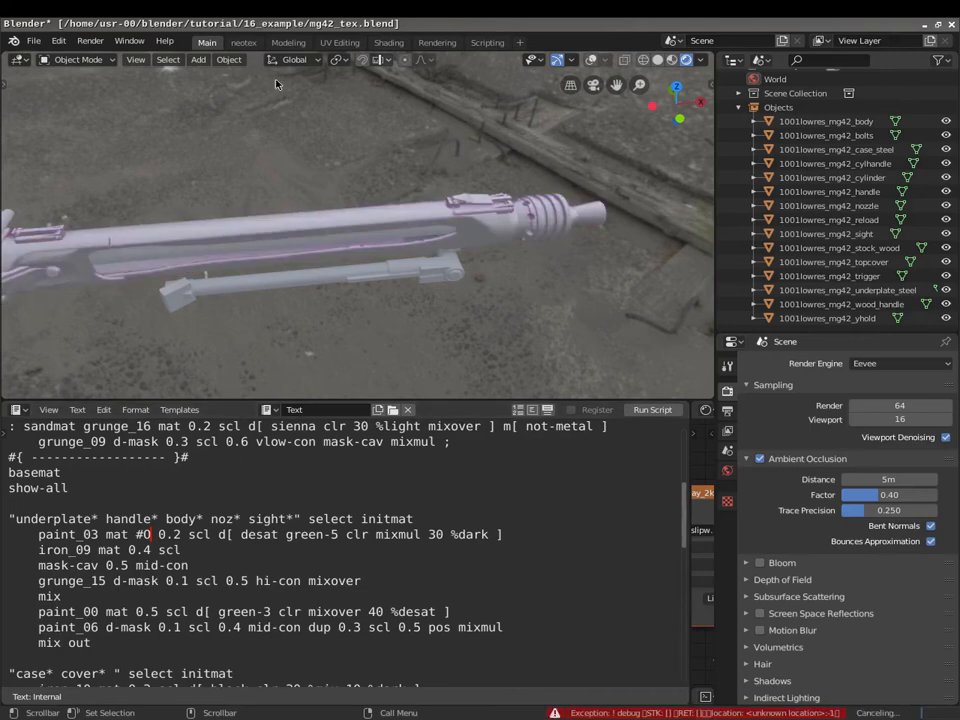
pyautogui.keyDown('shift'); pyautogui.moveTo(334, 276); pyautogui.dragTo(640, 250, button='middle'); pyautogui.keyUp('shift')
pyautogui.scroll(6, 354, 258)
pyautogui.moveTo(355, 258); pyautogui.dragTo(261, 291, button='middle')
# Switch to the texture catalog in Firefox, open the PAINT section and examine paint_03.
pyautogui.hotkey('ctrl', 'alt', 'Right')
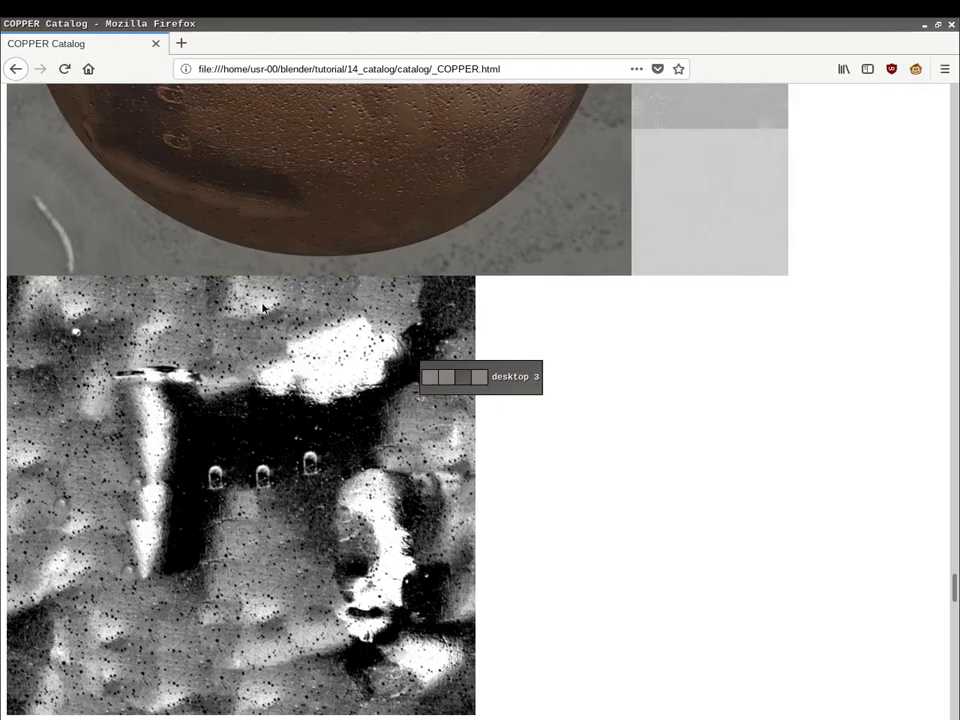
pyautogui.click(15, 68)
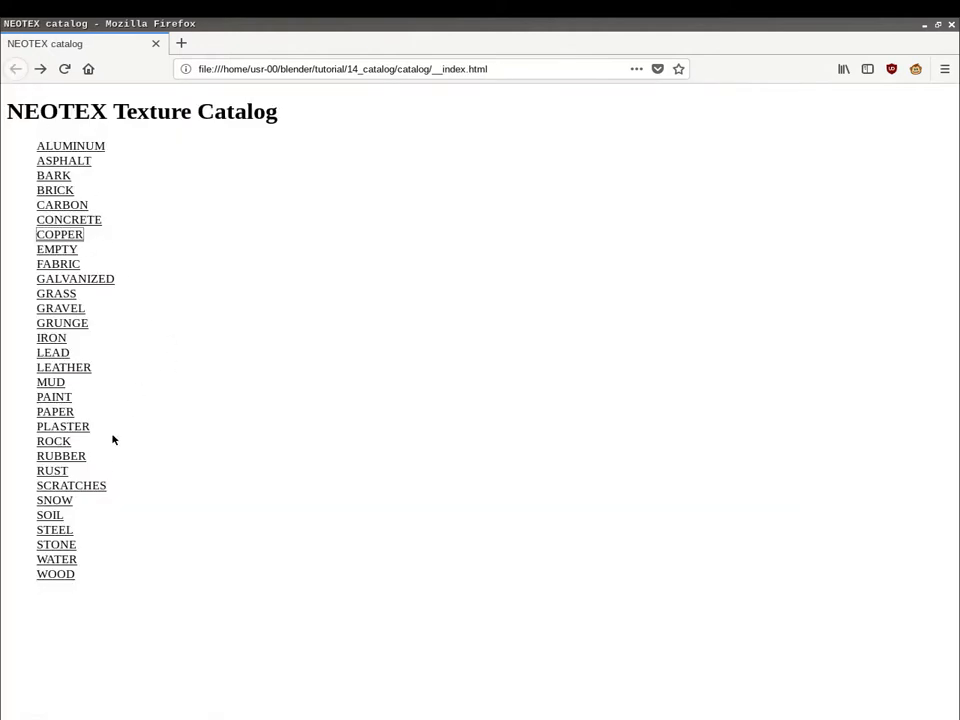
pyautogui.click(56, 398)
pyautogui.moveTo(356, 199); pyautogui.dragTo(328, 386, button='middle')
pyautogui.moveTo(360, 191); pyautogui.dragTo(310, 342, button='middle')
pyautogui.moveTo(326, 298)
pyautogui.mouseDown(button='middle')
pyautogui.moveTo(321, 208)
pyautogui.moveTo(259, 395)
pyautogui.moveTo(255, 376)
pyautogui.mouseUp(button='middle')
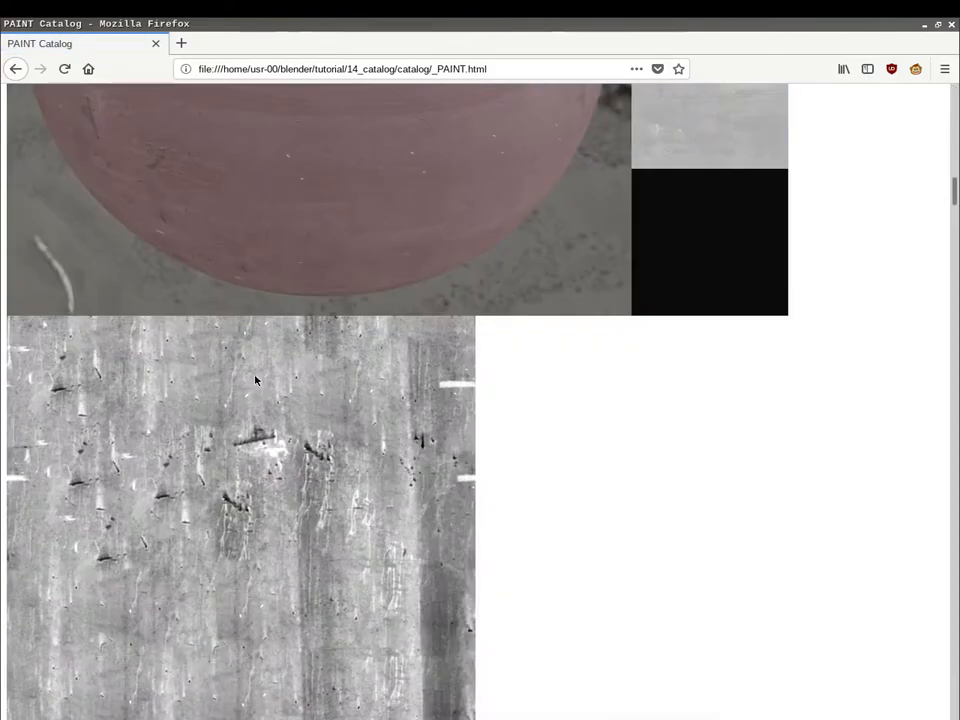
pyautogui.scroll(5, 255, 380)
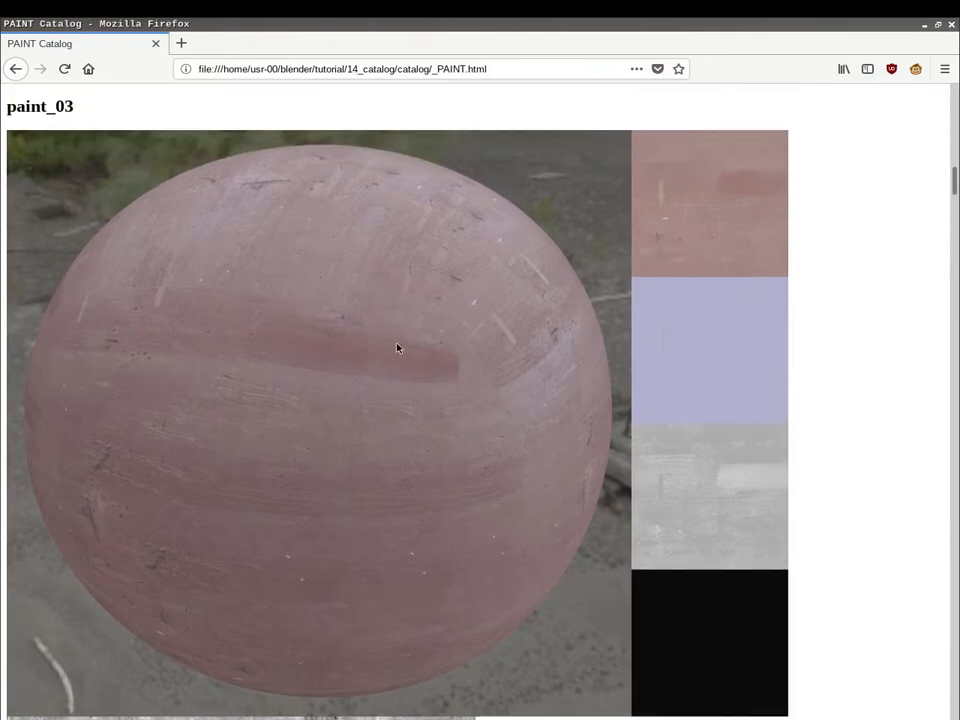
# Switch back to Blender, move the #O on the paint_03 line to after desat, run the script and inspect the paint.
pyautogui.hotkey('ctrl', 'alt', 'Left')
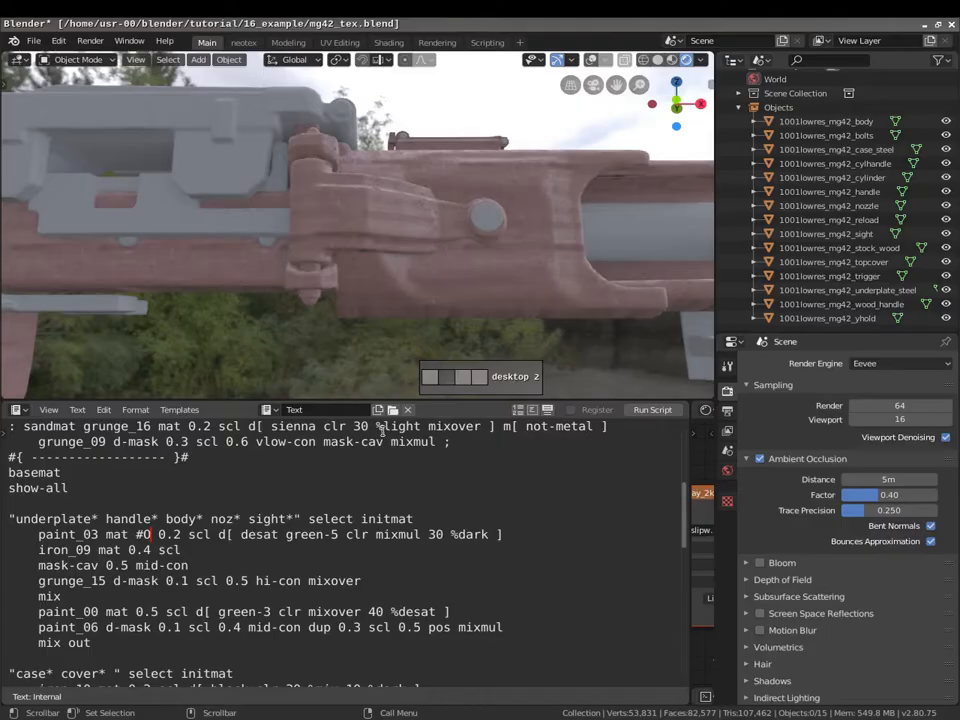
pyautogui.scroll(4, 390, 242)
pyautogui.moveTo(399, 246); pyautogui.dragTo(200, 350, button='middle')
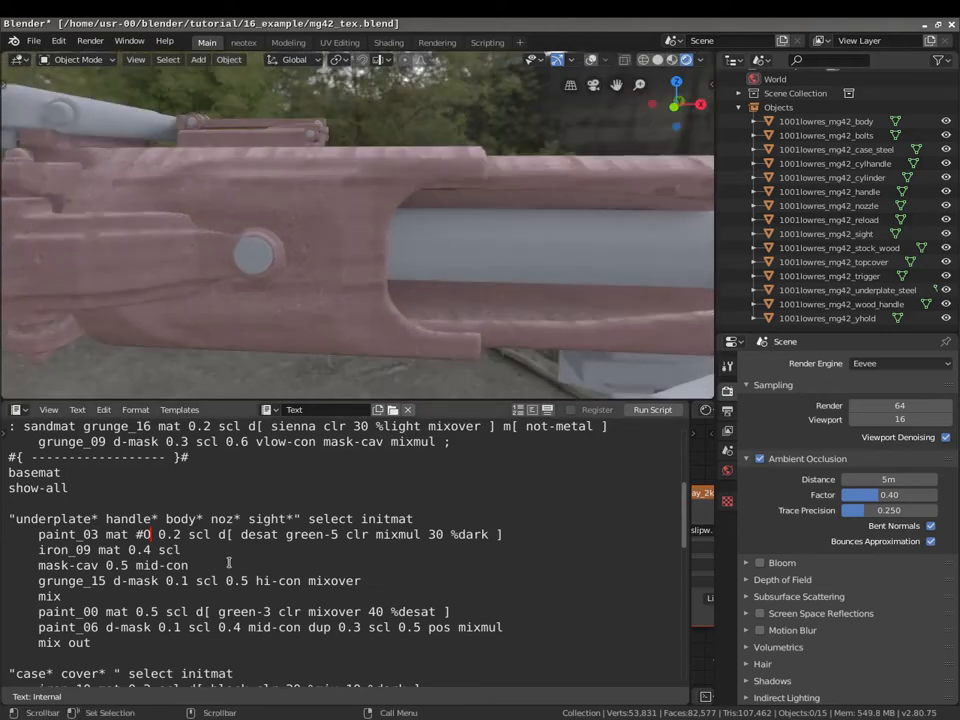
pyautogui.press('BackSpace')
pyautogui.press('BackSpace')
pyautogui.press('BackSpace')
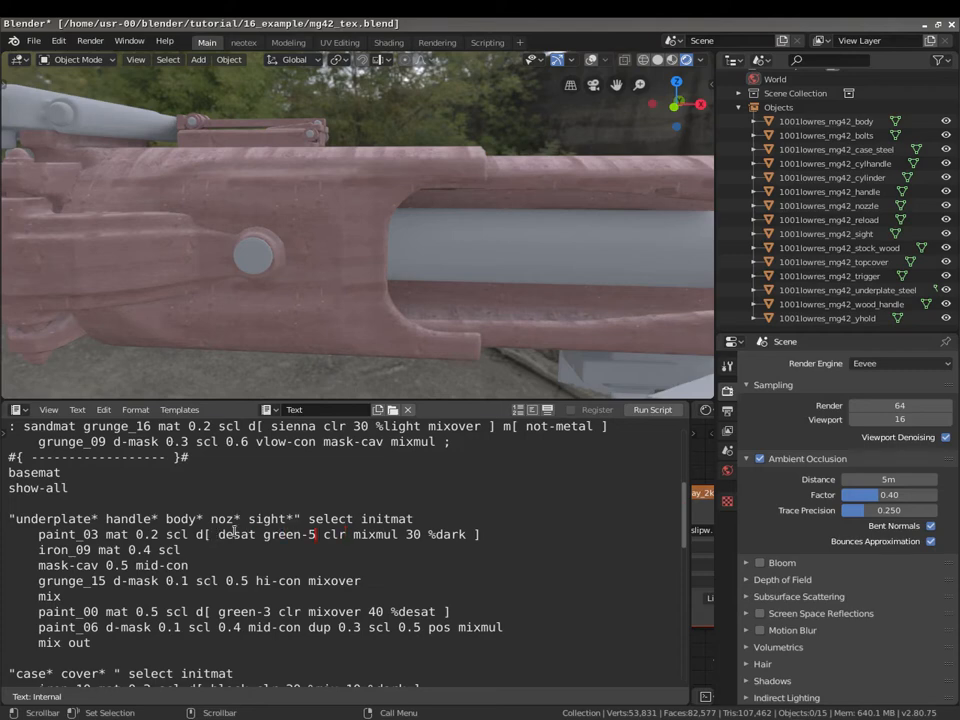
pyautogui.write('#0')
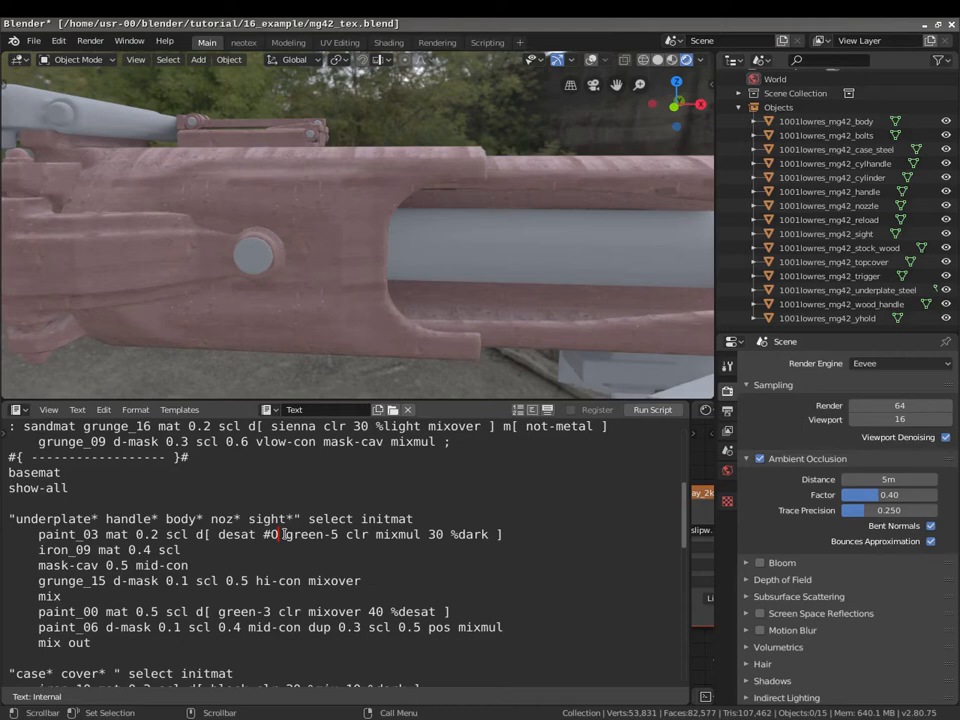
pyautogui.hotkey('alt', 'p')
pyautogui.moveTo(375, 336)
pyautogui.mouseDown(button='middle')
pyautogui.moveTo(463, 274)
pyautogui.moveTo(399, 288)
pyautogui.moveTo(290, 216)
pyautogui.moveTo(350, 285)
pyautogui.mouseUp(button='middle')
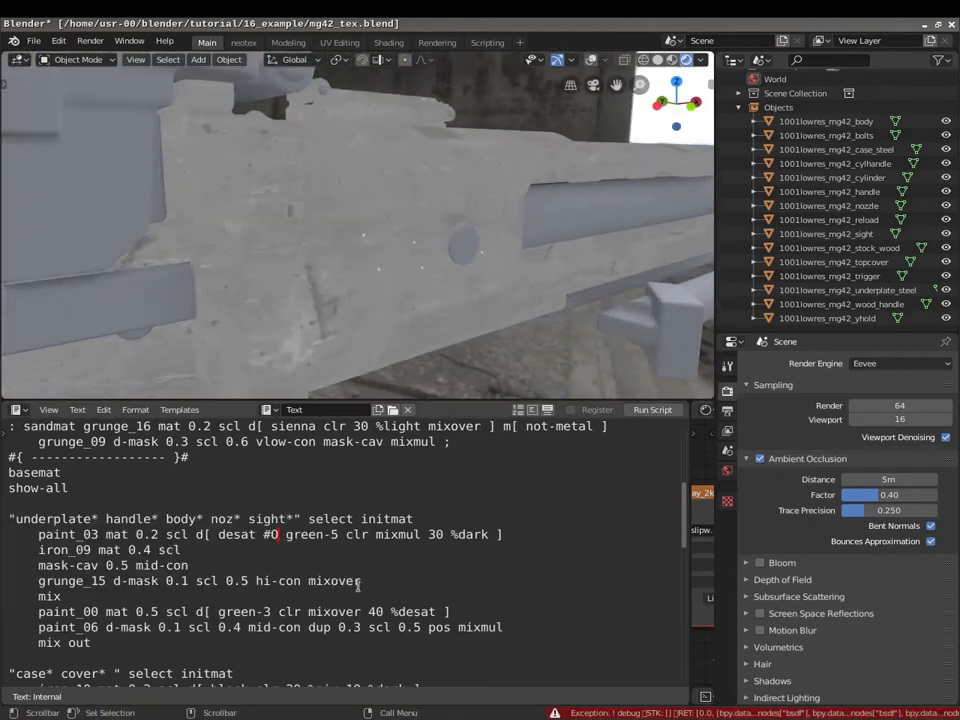
# Move the #O on the paint_03 line to after green-5 clr, run the script and inspect the colour on the gun.
pyautogui.press('BackSpace')
pyautogui.press('BackSpace')
pyautogui.press('BackSpace')
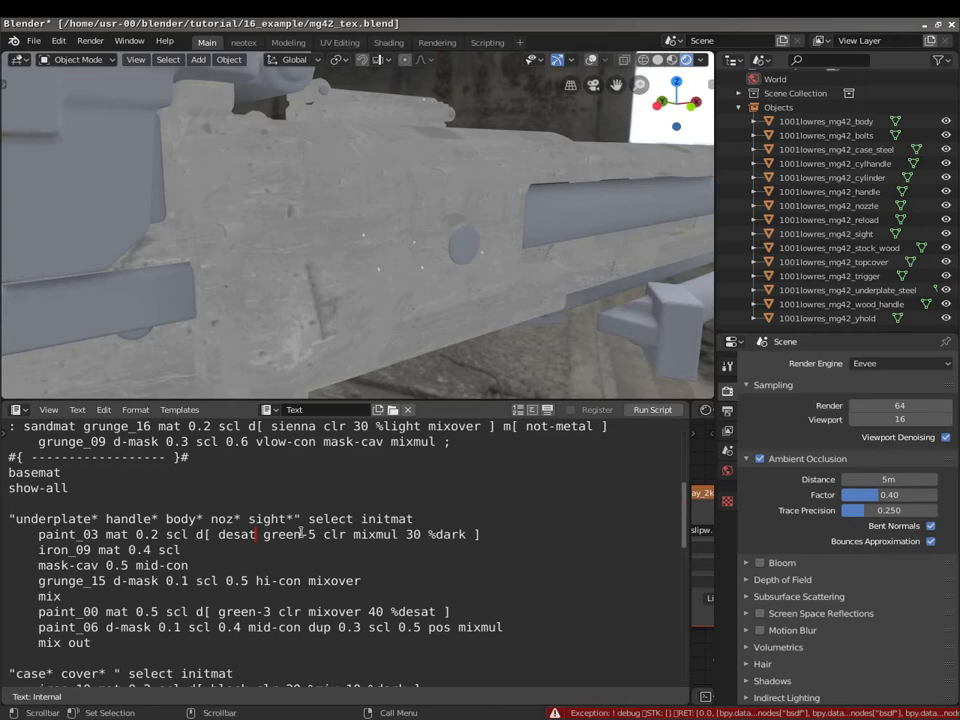
pyautogui.write('#0')
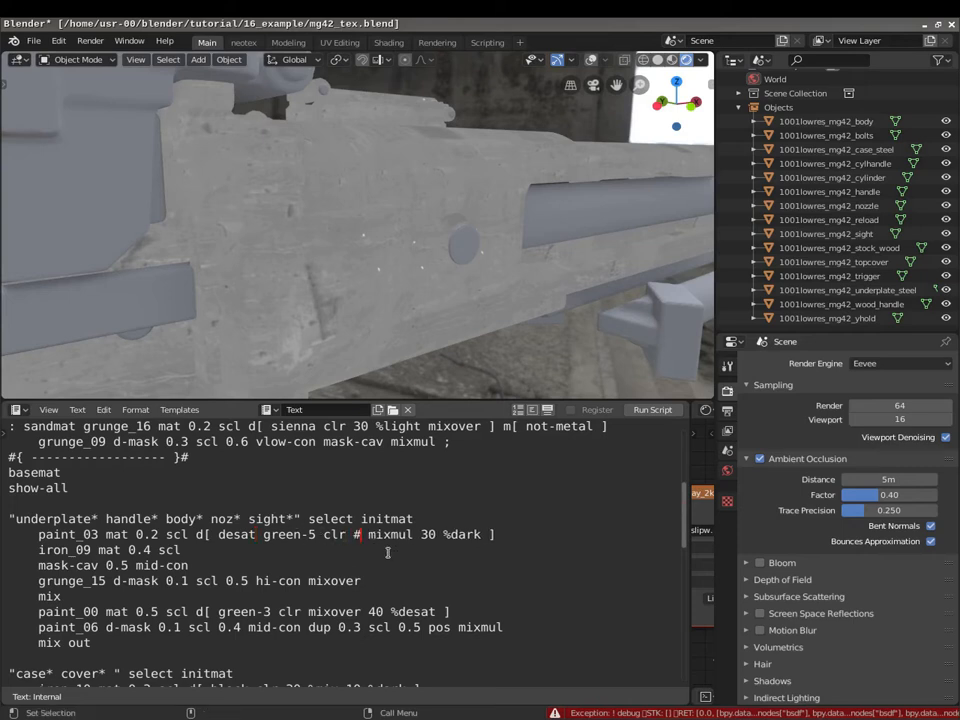
pyautogui.moveTo(436, 325); pyautogui.dragTo(394, 292, button='middle')
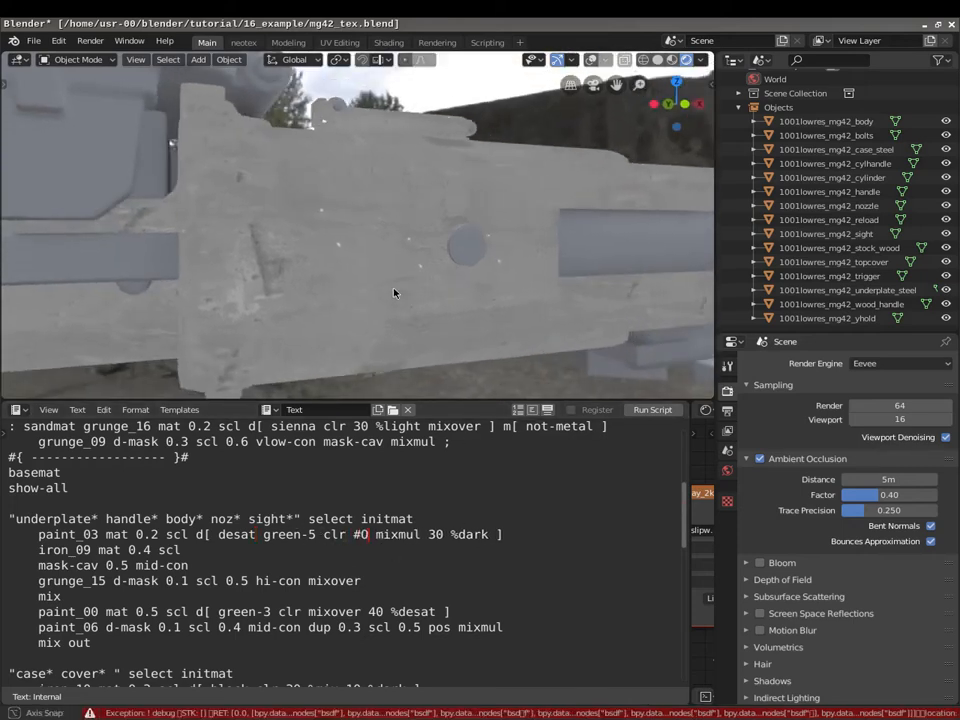
pyautogui.hotkey('alt', 'p')
pyautogui.moveTo(431, 253); pyautogui.dragTo(400, 244, button='middle')
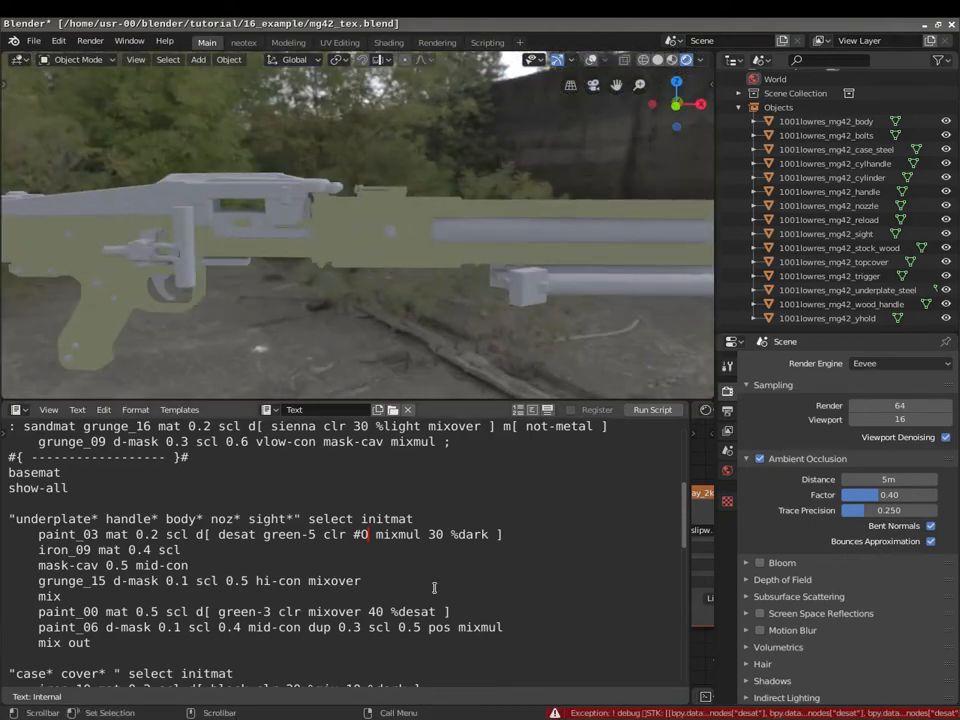
# Move the #O on the paint_03 line to after 30 %dark, run the script and inspect the darkened paint.
pyautogui.press('BackSpace')
pyautogui.press('BackSpace')
pyautogui.press('BackSpace')
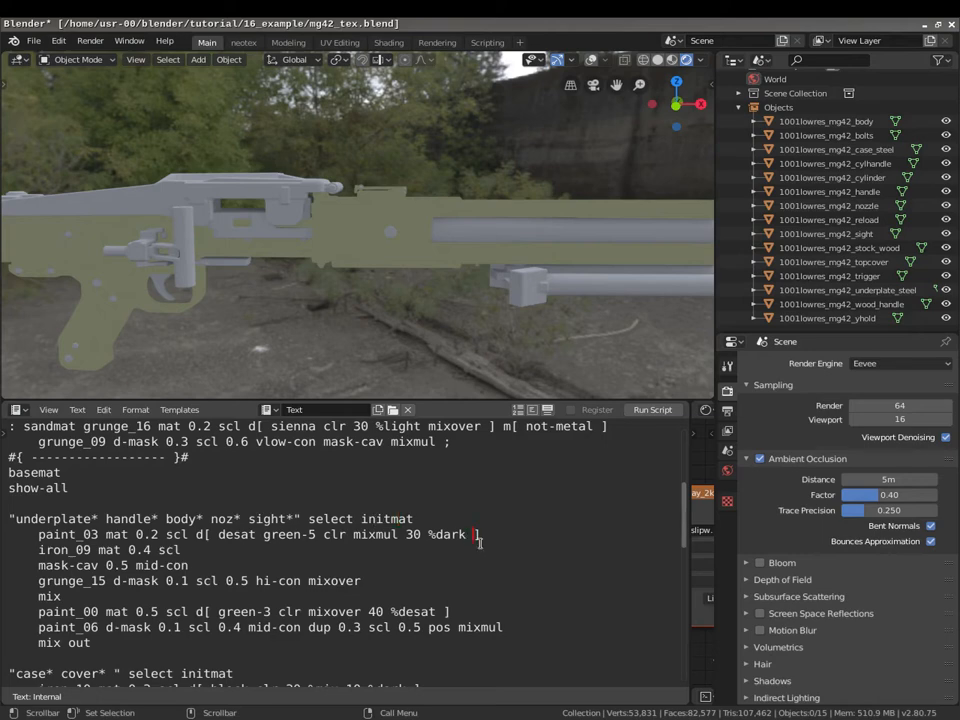
pyautogui.write('#0')
pyautogui.scroll(6, 430, 272)
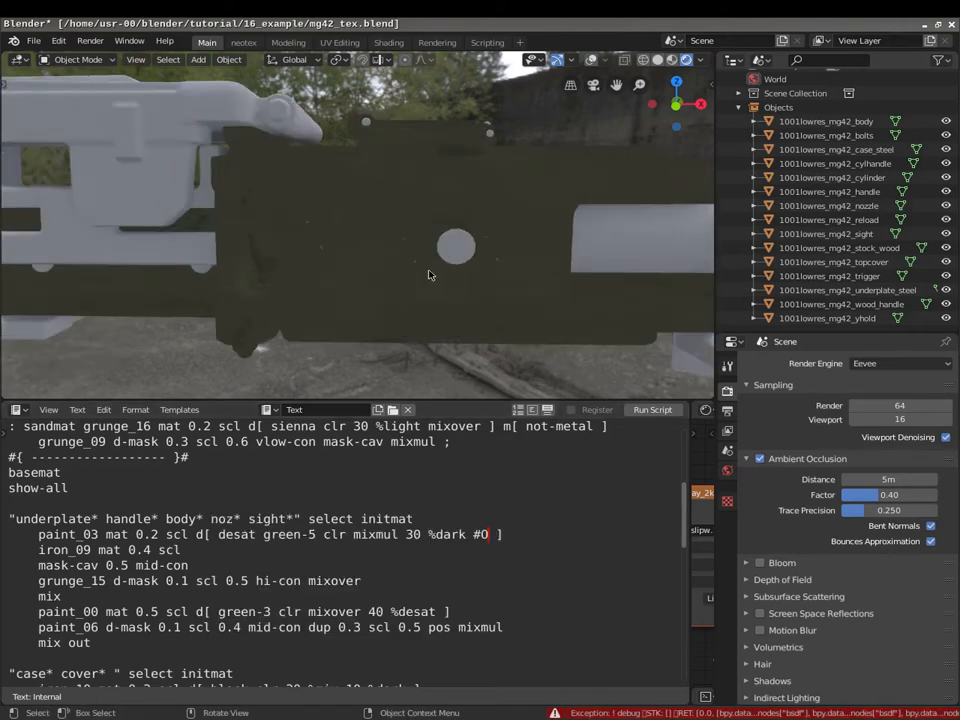
pyautogui.scroll(-3, 418, 208)
pyautogui.moveTo(391, 230); pyautogui.dragTo(318, 316, button='middle')
pyautogui.scroll(2, 474, 214)
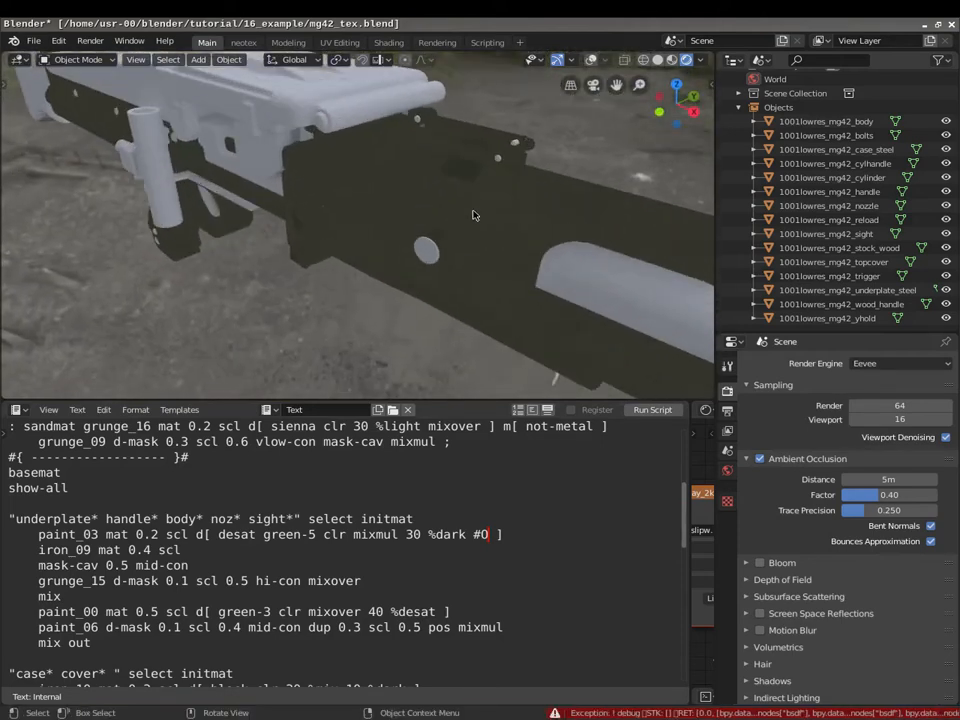
# Move the #O to after the closing bracket of the paint_03 line, run the script and inspect the complete paint along the barrel.
pyautogui.press('BackSpace')
pyautogui.press('BackSpace')
pyautogui.write('#')
pyautogui.hotkey('alt', 'p')
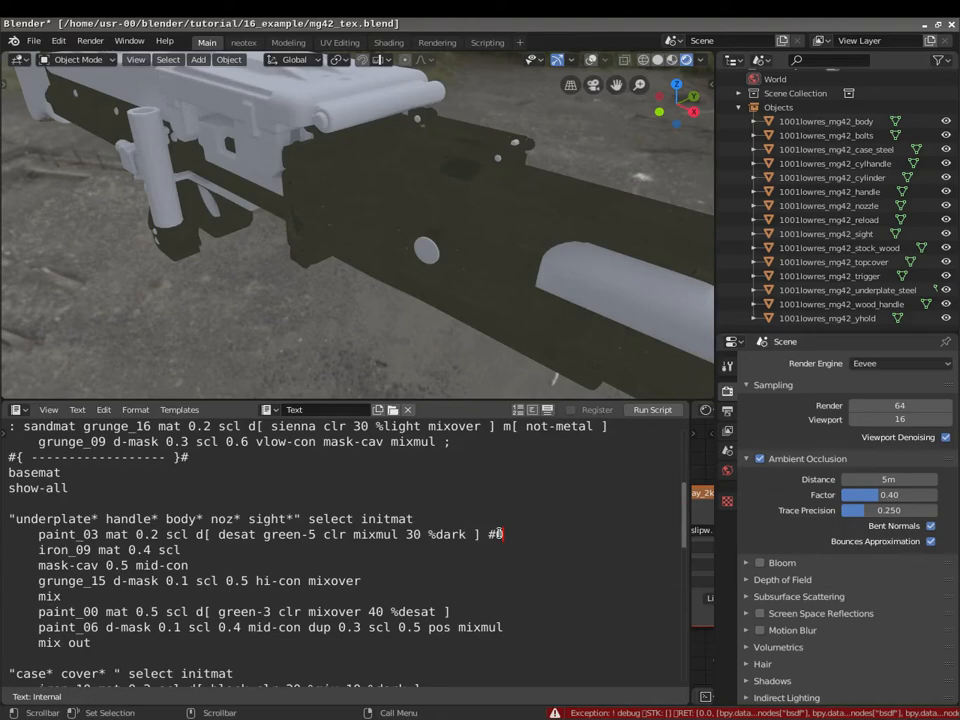
pyautogui.moveTo(358, 208); pyautogui.dragTo(429, 242, button='middle')
pyautogui.scroll(-2, 447, 217)
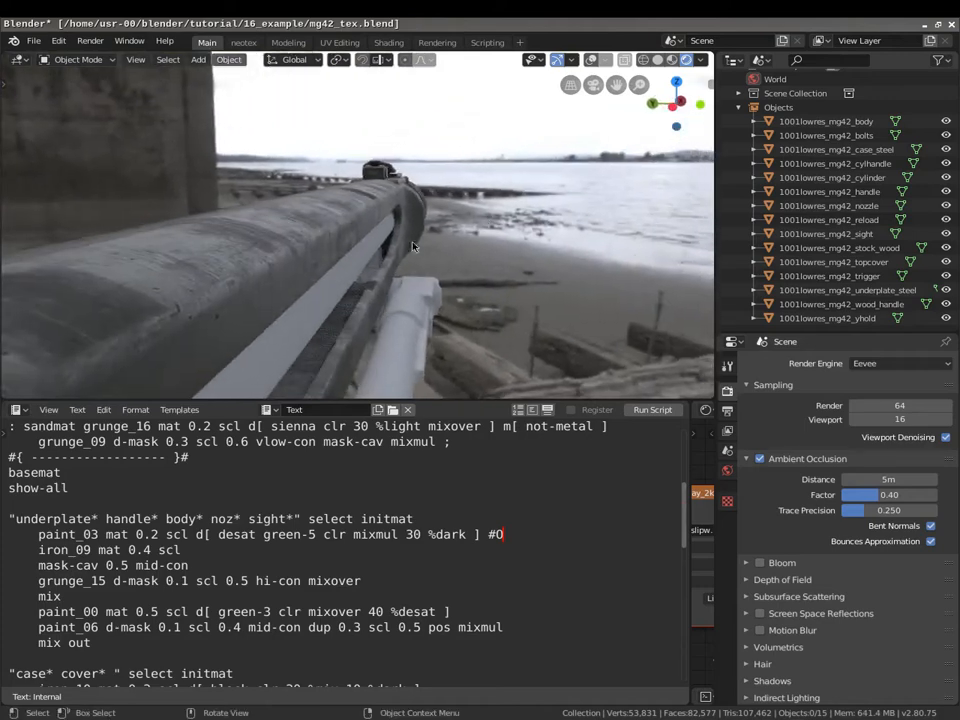
pyautogui.moveTo(350, 257); pyautogui.dragTo(319, 348, button='middle')
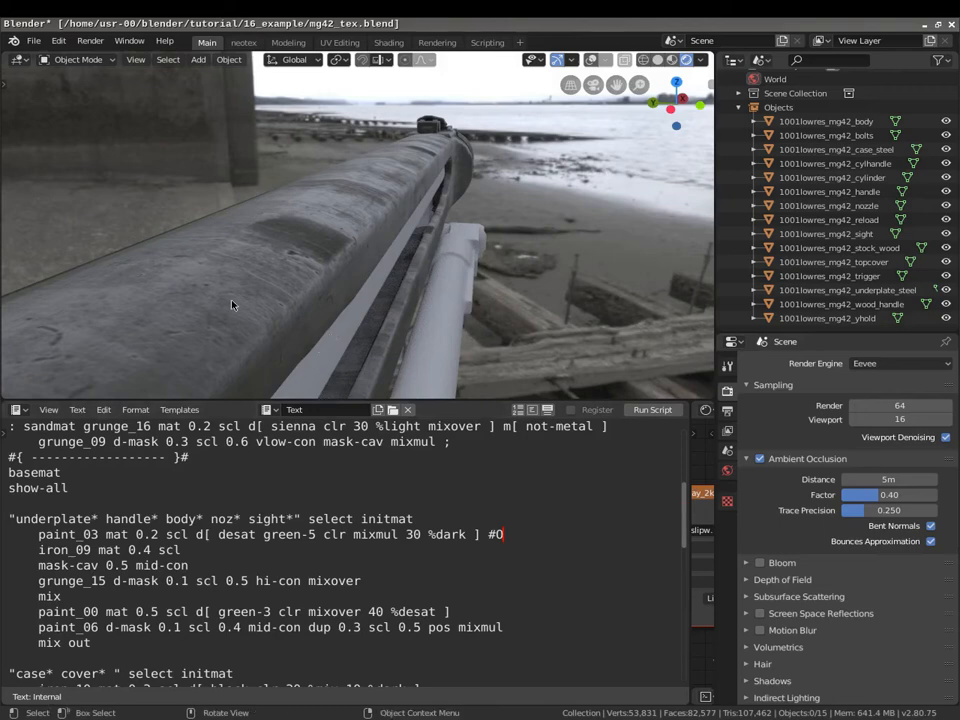
# Move the #O to the end of the iron_09 line, run the script and inspect the iron on the body.
pyautogui.press('BackSpace')
pyautogui.press('BackSpace')
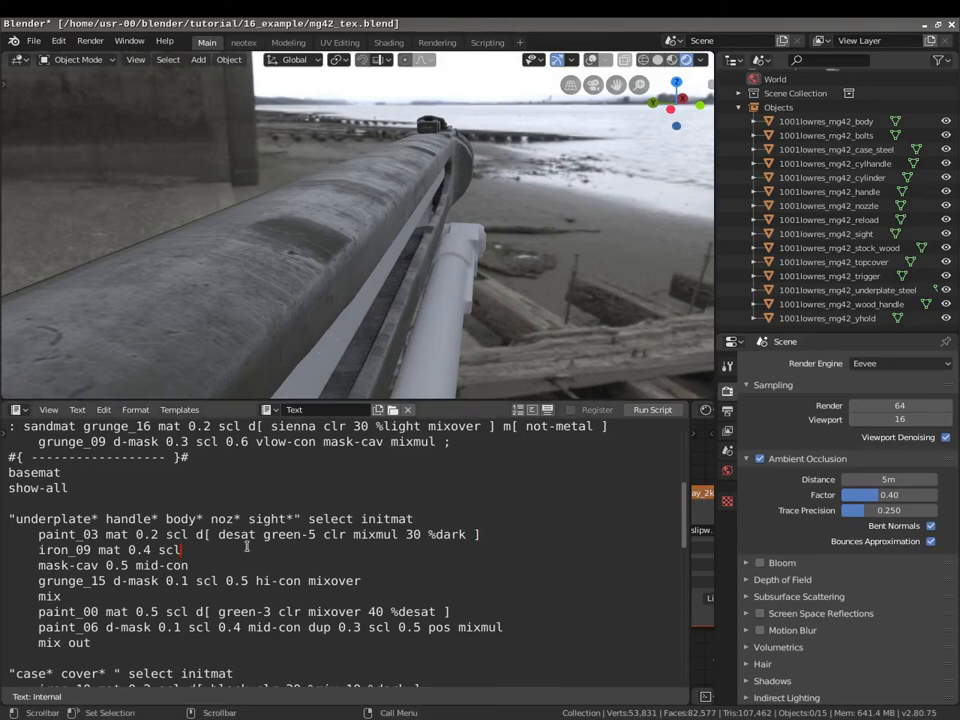
pyautogui.write('#0')
pyautogui.hotkey('alt', 'p')
pyautogui.moveTo(416, 243)
pyautogui.mouseDown(button='middle')
pyautogui.moveTo(375, 287)
pyautogui.moveTo(403, 251)
pyautogui.moveTo(353, 273)
pyautogui.moveTo(360, 269)
pyautogui.mouseUp(button='middle')
# Switch to the texture catalog in Firefox, open the IRON section and examine iron_09.
pyautogui.hotkey('ctrl', 'alt', 'Right')
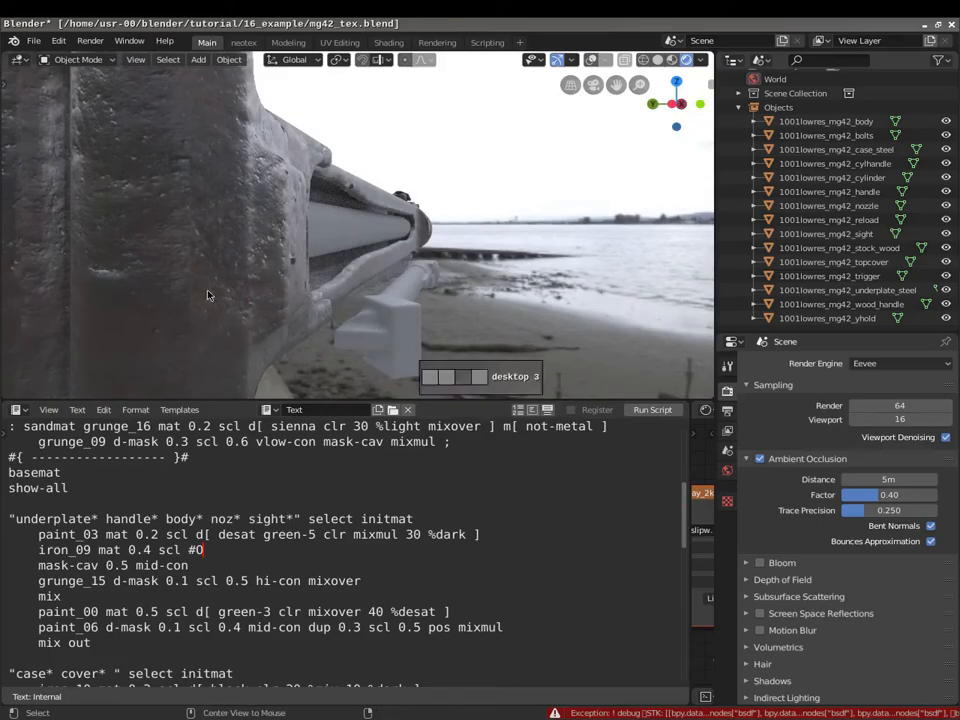
pyautogui.click(17, 70)
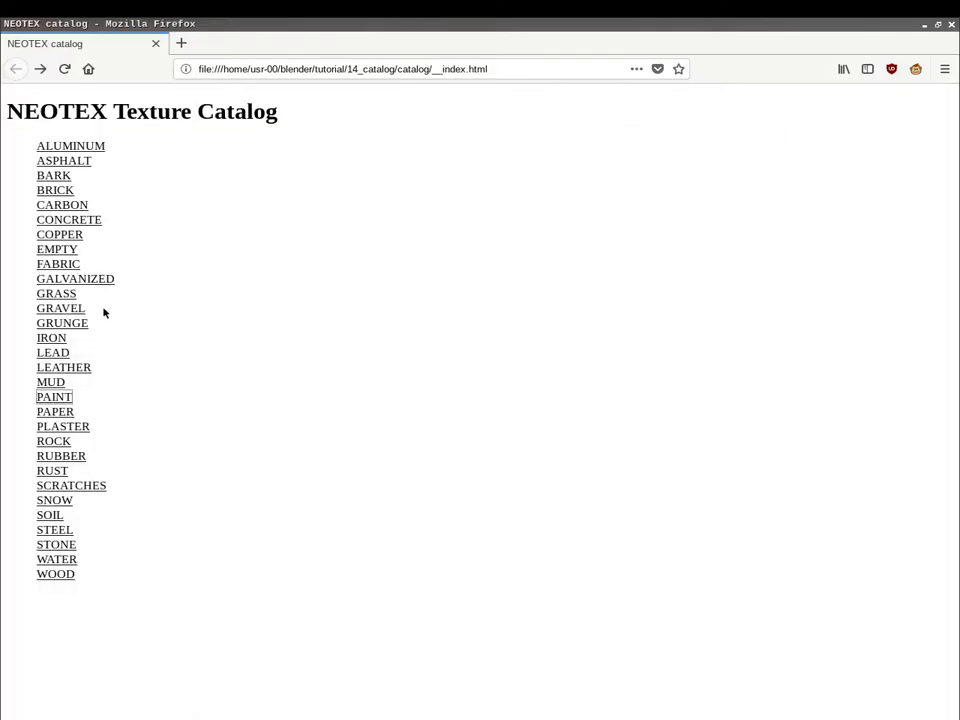
pyautogui.click(44, 338)
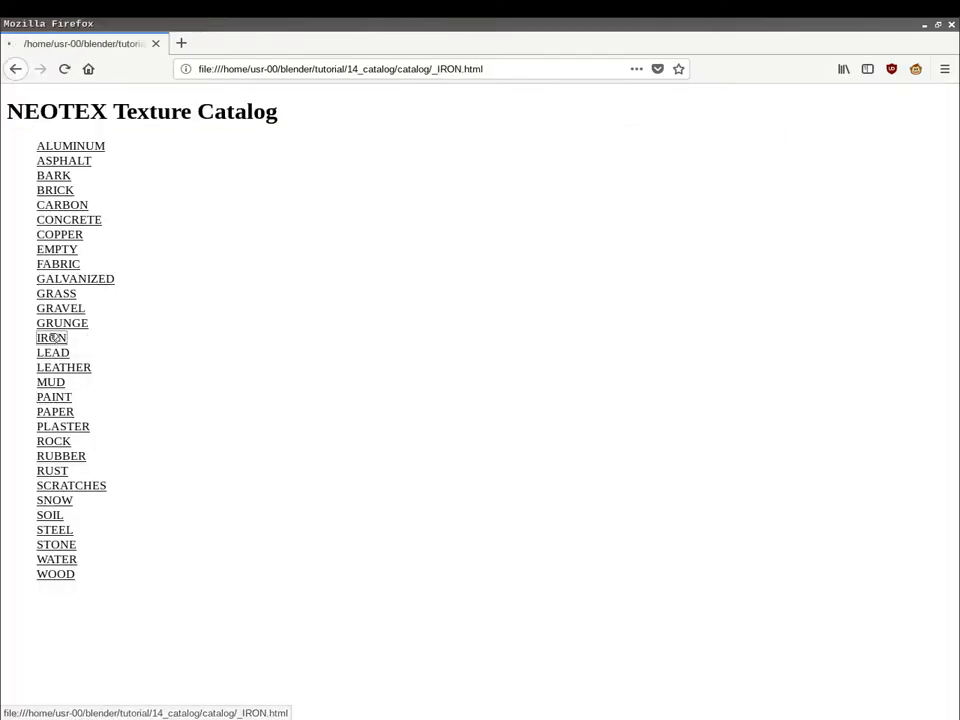
pyautogui.hotkey('ctrl', 'alt', 'Left')
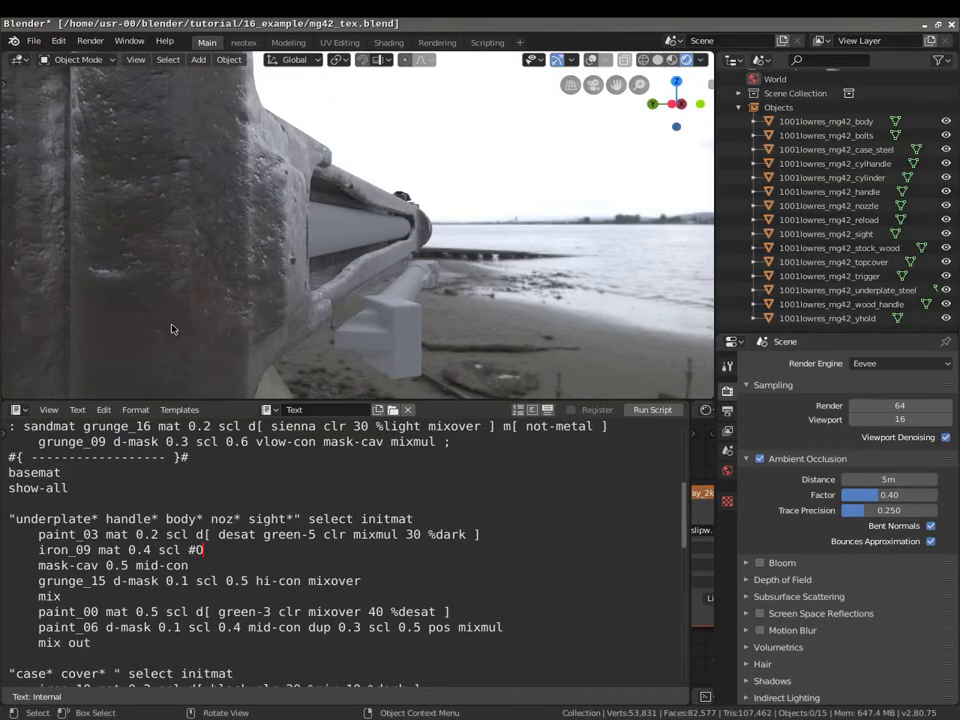
pyautogui.hotkey('ctrl', 'alt', 'Right')
pyautogui.scroll(-15, 748, 210)
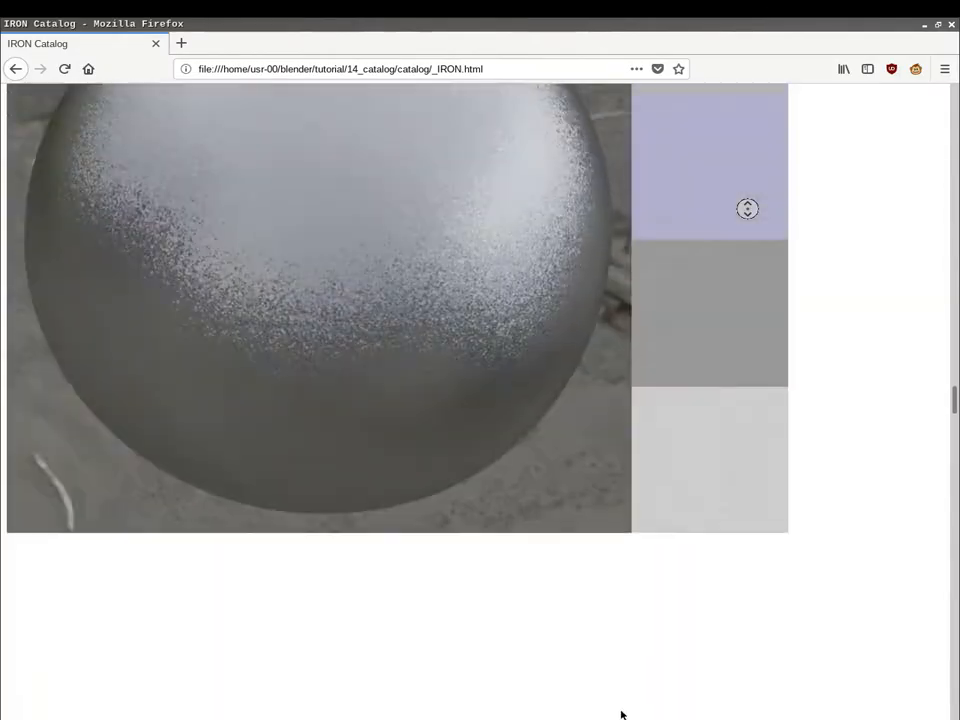
pyautogui.scroll(-8, 590, 580)
pyautogui.scroll(3, 530, 590)
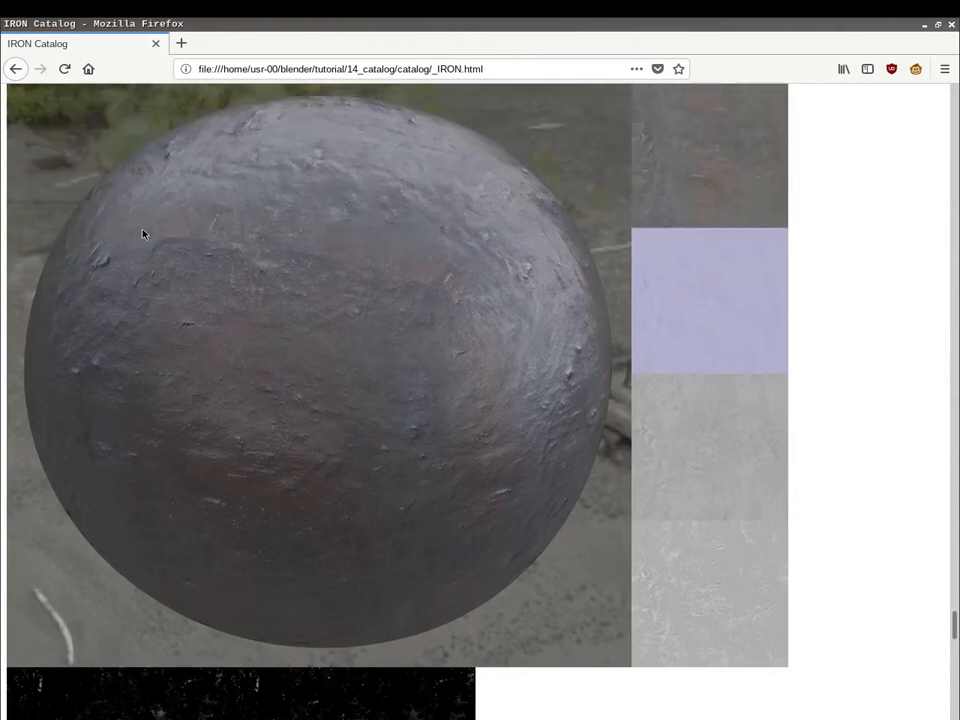
# Switch back to Blender and examine the iron_09 material along the gun down to the grip and trigger area.
pyautogui.hotkey('ctrl', 'alt', 'Left')
pyautogui.moveTo(214, 276); pyautogui.dragTo(377, 327, button='middle')
pyautogui.scroll(-4, 377, 327)
pyautogui.keyDown('shift'); pyautogui.moveTo(264, 304); pyautogui.dragTo(362, 257, button='middle'); pyautogui.keyUp('shift')
pyautogui.scroll(5, 362, 257)
pyautogui.moveTo(410, 286); pyautogui.dragTo(623, 225, button='middle')
pyautogui.scroll(-3, 426, 244)
pyautogui.keyDown('shift'); pyautogui.moveTo(380, 246); pyautogui.dragTo(413, 211, button='middle'); pyautogui.keyUp('shift')
pyautogui.scroll(-3, 412, 202)
pyautogui.scroll(2, 412, 211)
# Move the #O to the end of the mask-cav line, run the script and inspect the mask on the grip and barrel.
pyautogui.press('BackSpace')
pyautogui.press('BackSpace')
pyautogui.press('BackSpace')
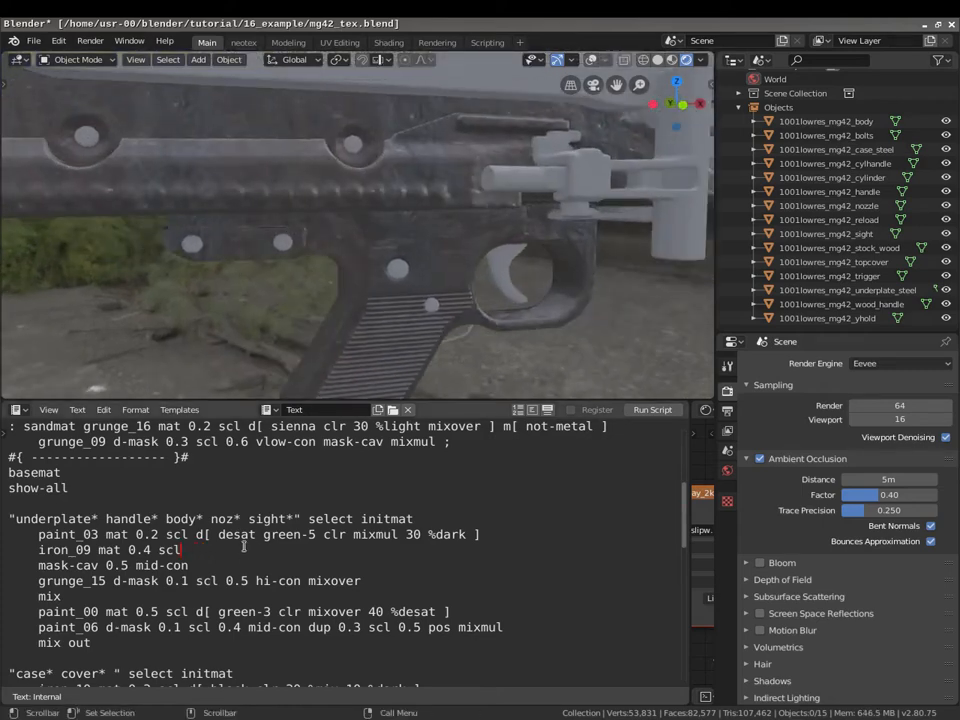
pyautogui.write('#0')
pyautogui.hotkey('alt', 'p')
pyautogui.moveTo(432, 200); pyautogui.dragTo(335, 354, button='middle')
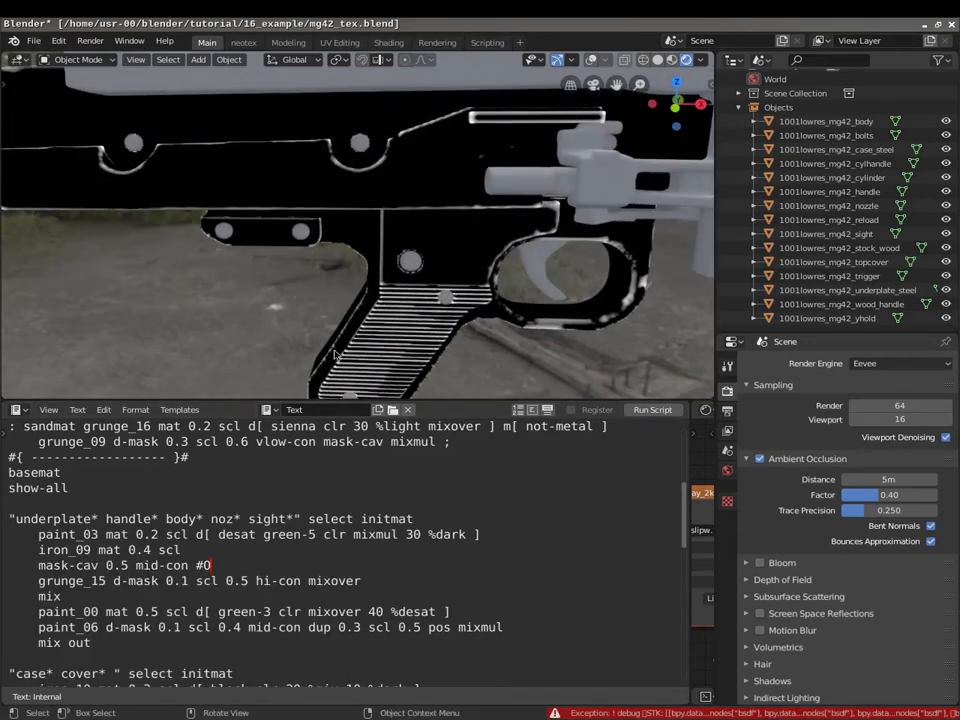
pyautogui.moveTo(353, 272); pyautogui.dragTo(388, 258, button='middle')
pyautogui.scroll(-3, 388, 258)
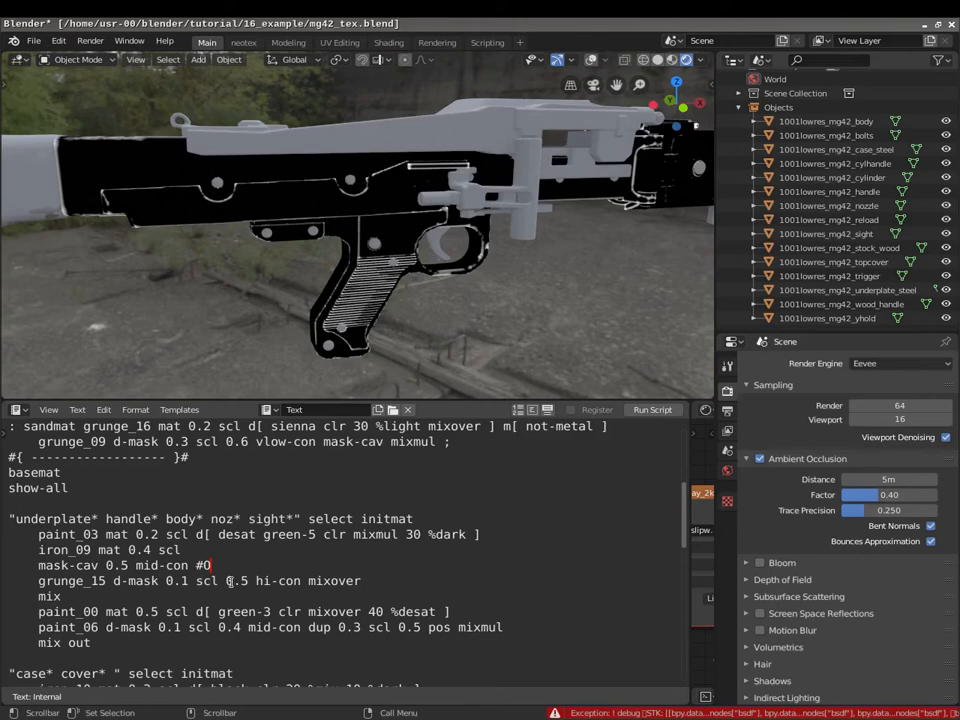
pyautogui.scroll(5, 370, 245)
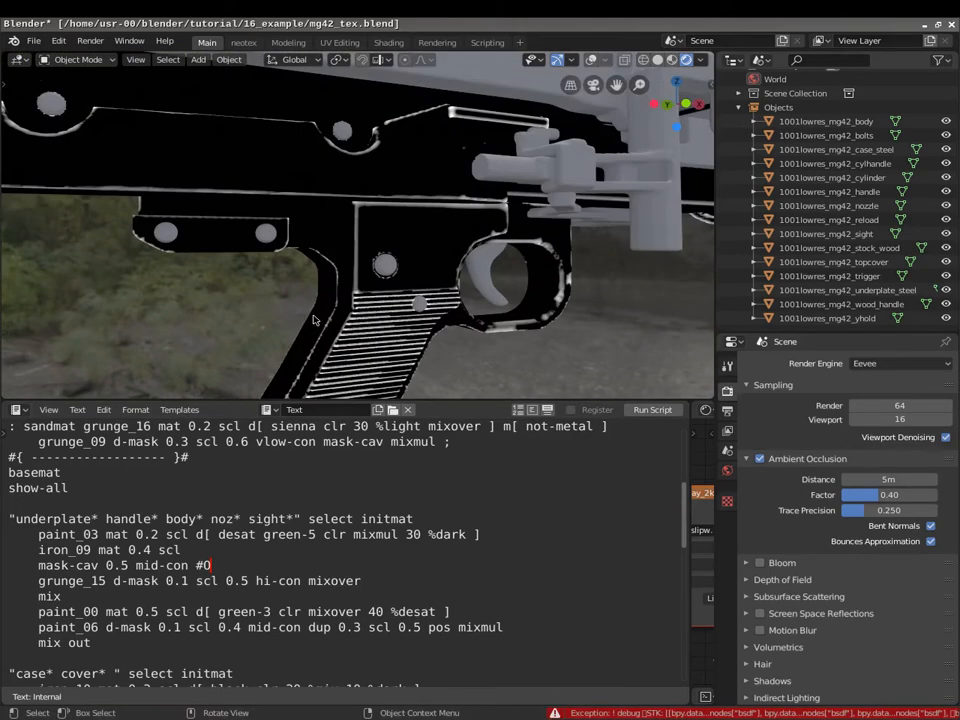
pyautogui.moveTo(298, 304); pyautogui.dragTo(279, 291, button='middle')
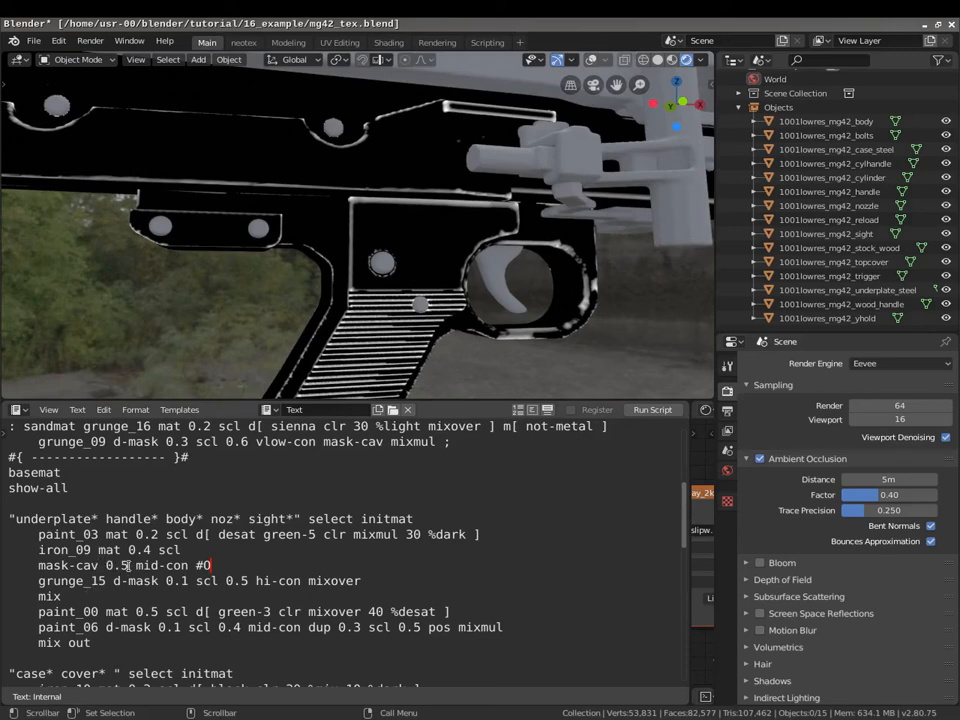
pyautogui.moveTo(359, 260); pyautogui.dragTo(371, 297, button='middle')
pyautogui.moveTo(501, 214); pyautogui.dragTo(250, 330, button='middle')
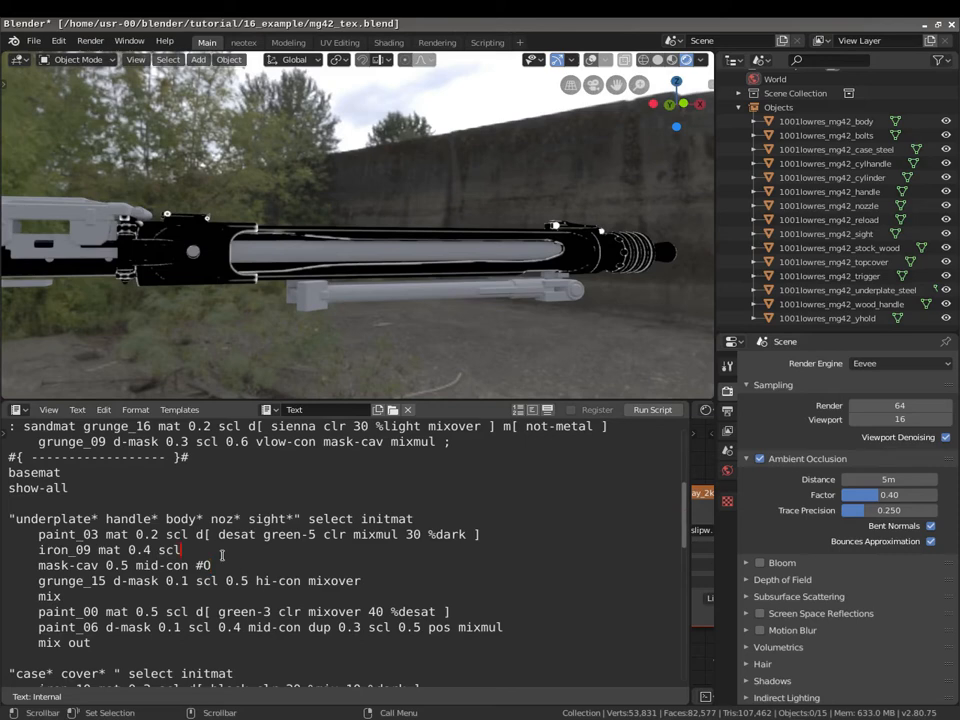
# Insert the line "mask-edge 0.5 mid-con #O" below the iron_09 line, run the script and inspect the edge mask.
pyautogui.press('Return')
pyautogui.write('mask-ed')
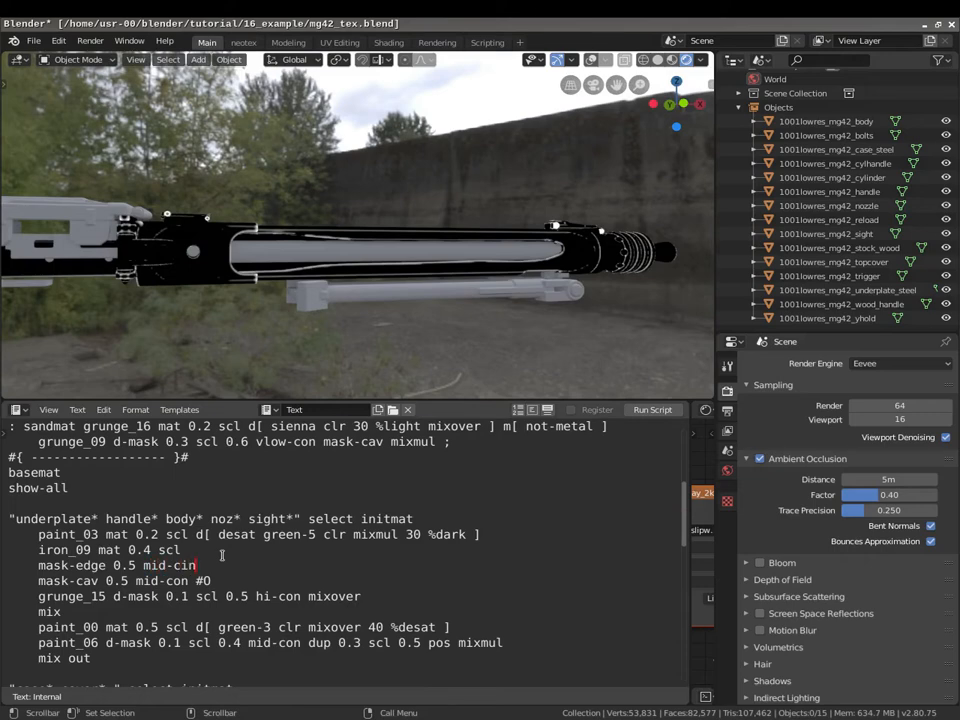
pyautogui.write('ge 0.5 mid-con #0')
pyautogui.scroll(6, 158, 286)
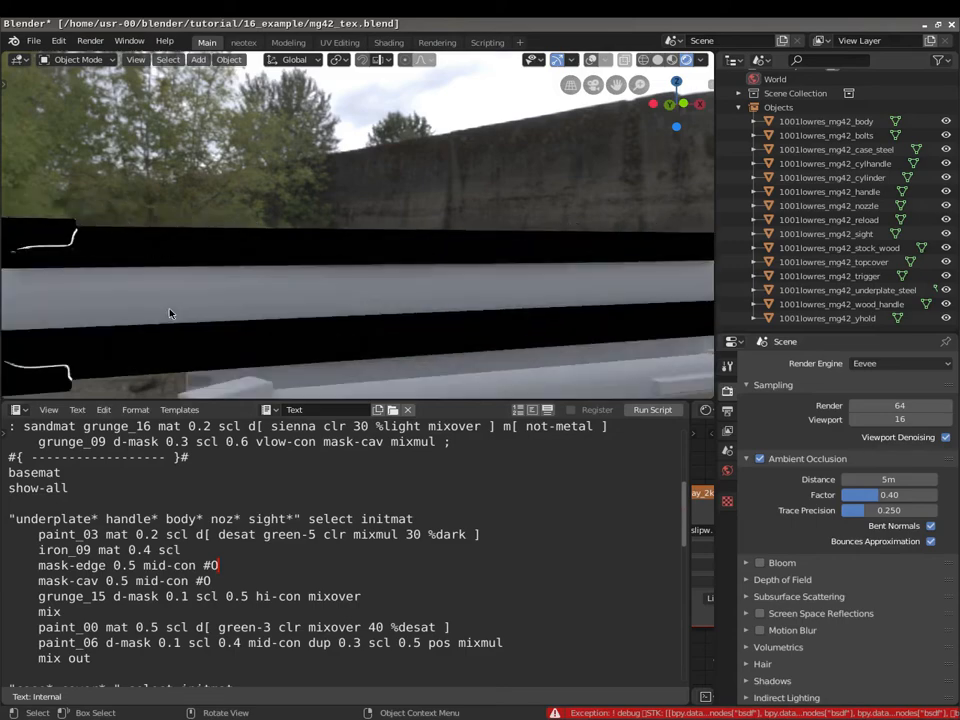
pyautogui.moveTo(467, 248); pyautogui.dragTo(306, 370, button='middle')
# Delete the mask-edge line and inspect the mask-cav result around the gun.
pyautogui.hotkey('shift', 'Home')
pyautogui.press('BackSpace')
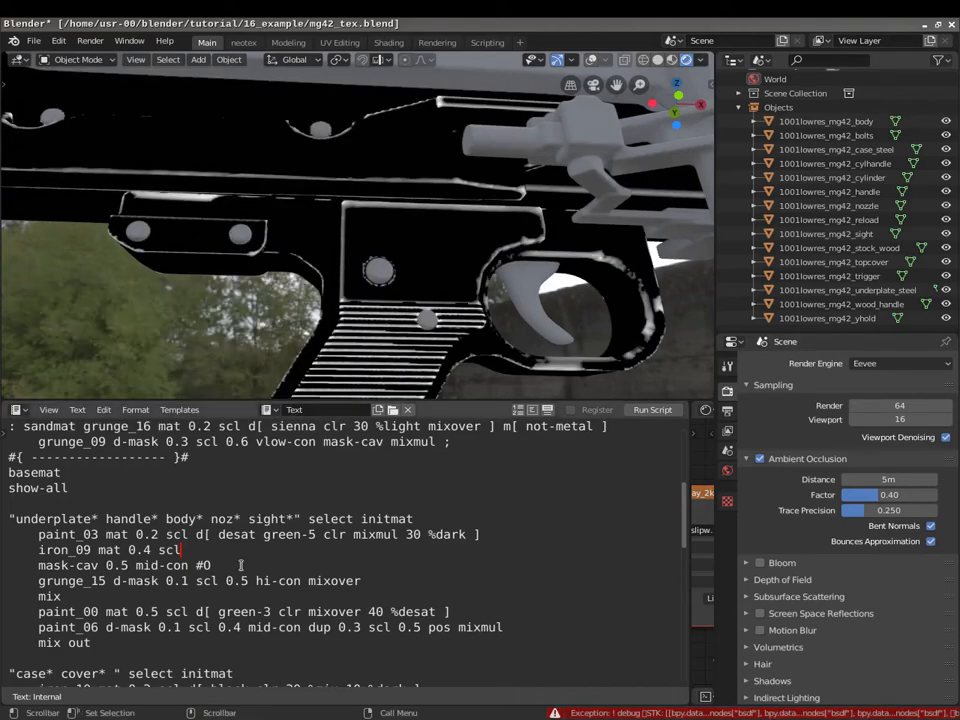
pyautogui.scroll(-3, 424, 321)
pyautogui.moveTo(424, 321); pyautogui.dragTo(479, 235, button='middle')
pyautogui.moveTo(434, 286); pyautogui.dragTo(541, 246, button='middle')
# Move the #O from the mask-cav line to after d-mask on the grunge_15 line, run the script and inspect the grunge mask.
pyautogui.click(211, 567)
pyautogui.press('BackSpace')
pyautogui.press('BackSpace')
pyautogui.press('BackSpace')
pyautogui.click(159, 581)
pyautogui.write('#O')
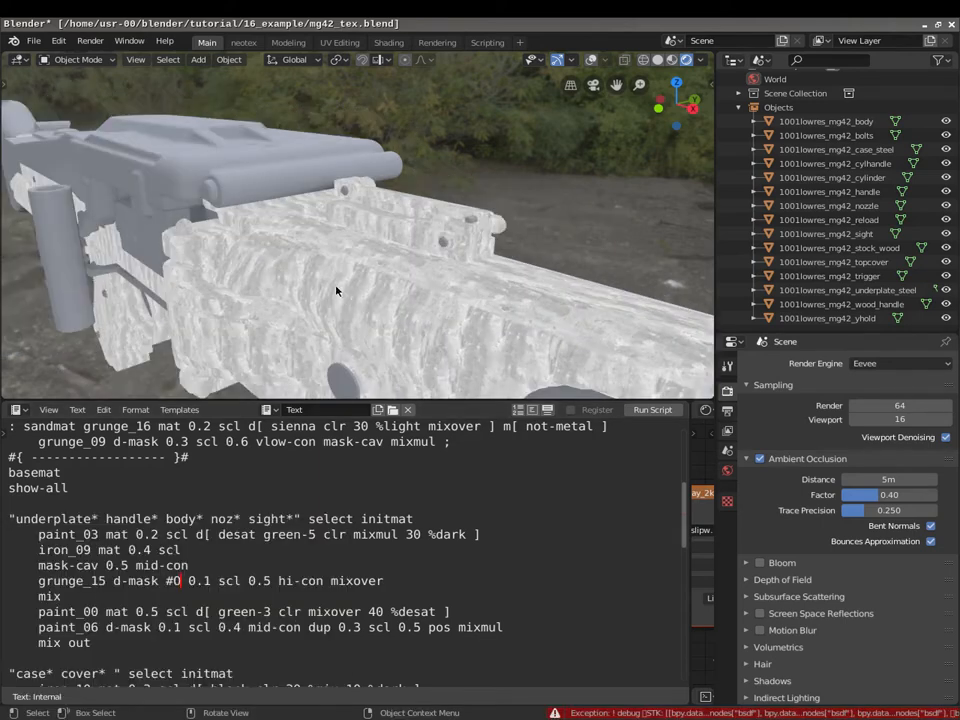
pyautogui.moveTo(309, 348); pyautogui.dragTo(432, 284, button='middle')
pyautogui.moveTo(320, 279); pyautogui.dragTo(368, 232, button='middle')
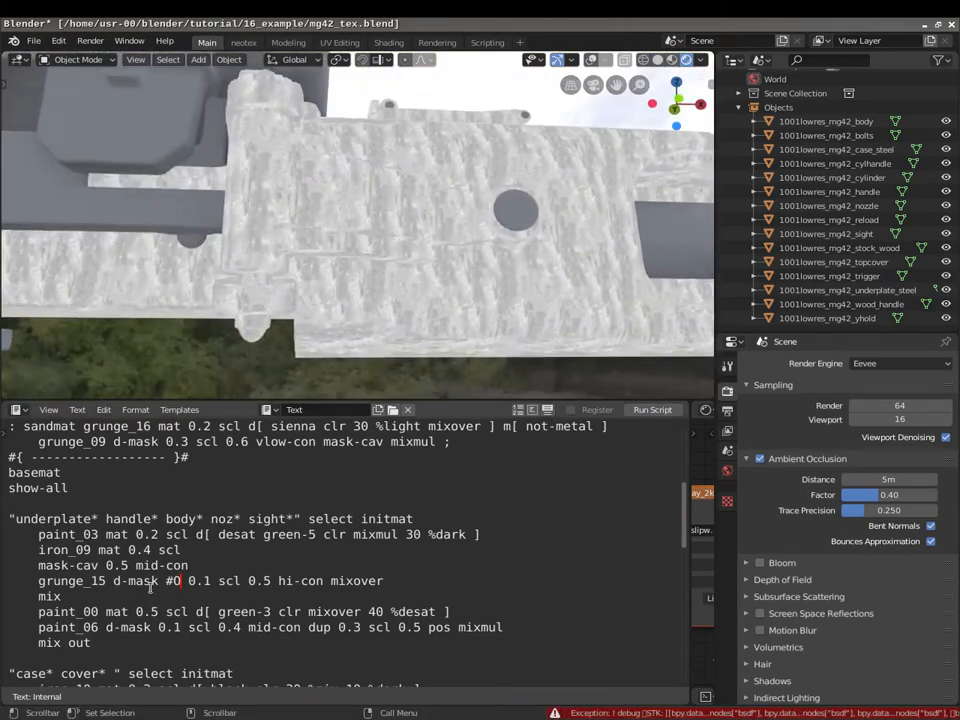
# Move the #O on the grunge_15 line to after hi-con, run the script and inspect the high-contrast grunge mask around the gun.
pyautogui.press('BackSpace')
pyautogui.press('Delete')
pyautogui.press('Delete')
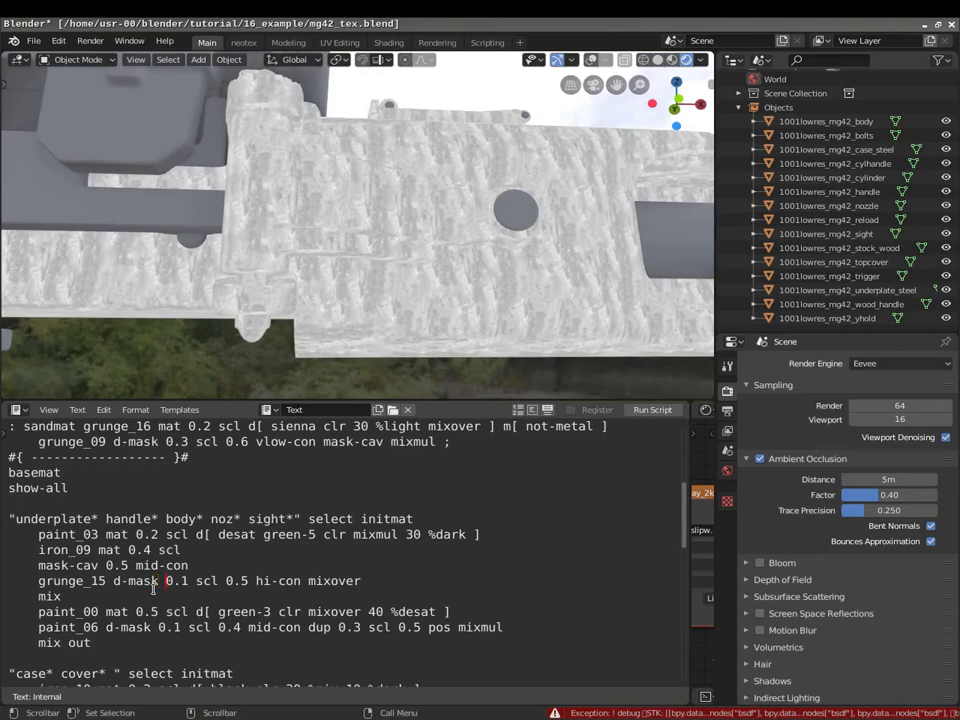
pyautogui.write('#0')
pyautogui.press('BackSpace')
pyautogui.press('BackSpace')
pyautogui.press('BackSpace')
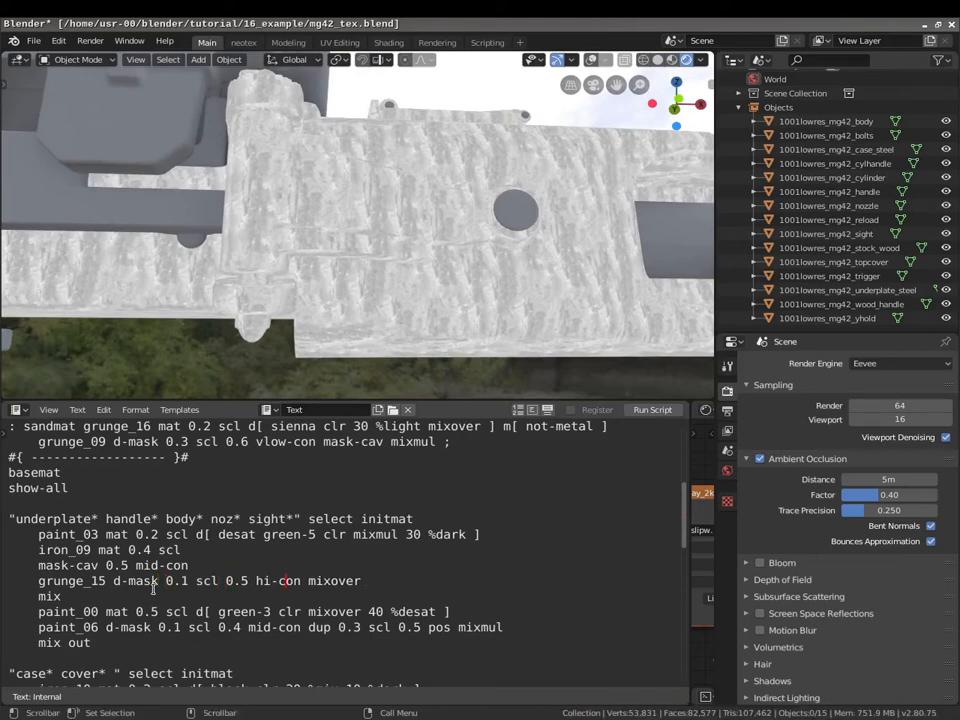
pyautogui.write('#0')
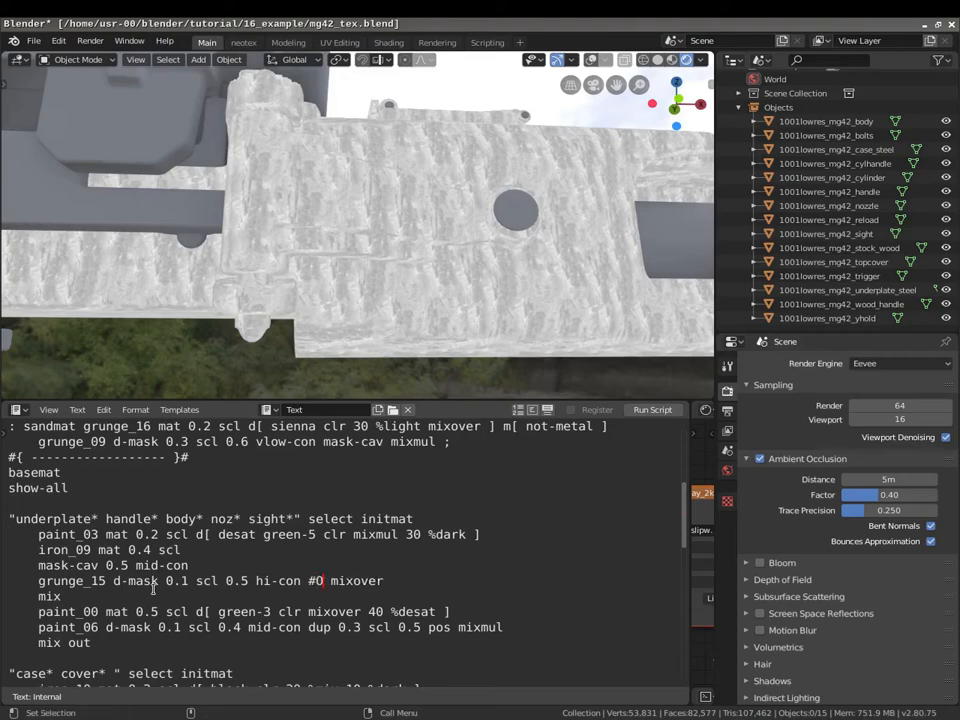
pyautogui.hotkey('alt', 'p')
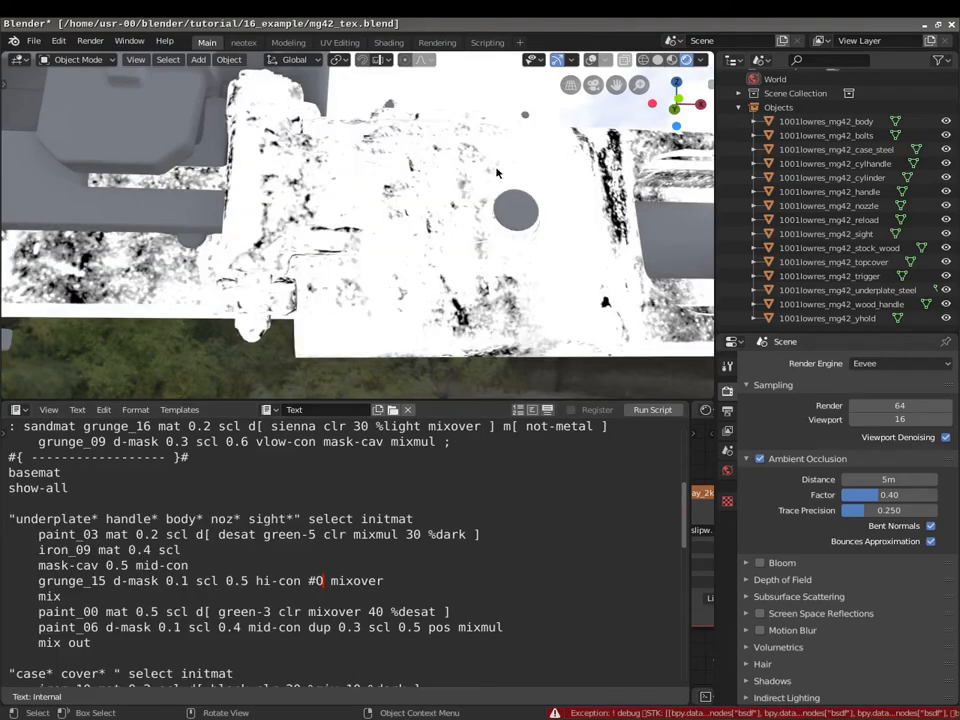
pyautogui.scroll(-5, 468, 211)
pyautogui.moveTo(468, 211); pyautogui.dragTo(200, 252, button='middle')
pyautogui.scroll(4, 538, 267)
pyautogui.moveTo(598, 270); pyautogui.dragTo(200, 250, button='middle')
# Move the #O to the end of the grunge_15 line, after mixover, run the script and inspect the combined mask on the receiver.
pyautogui.press('BackSpace')
pyautogui.press('BackSpace')
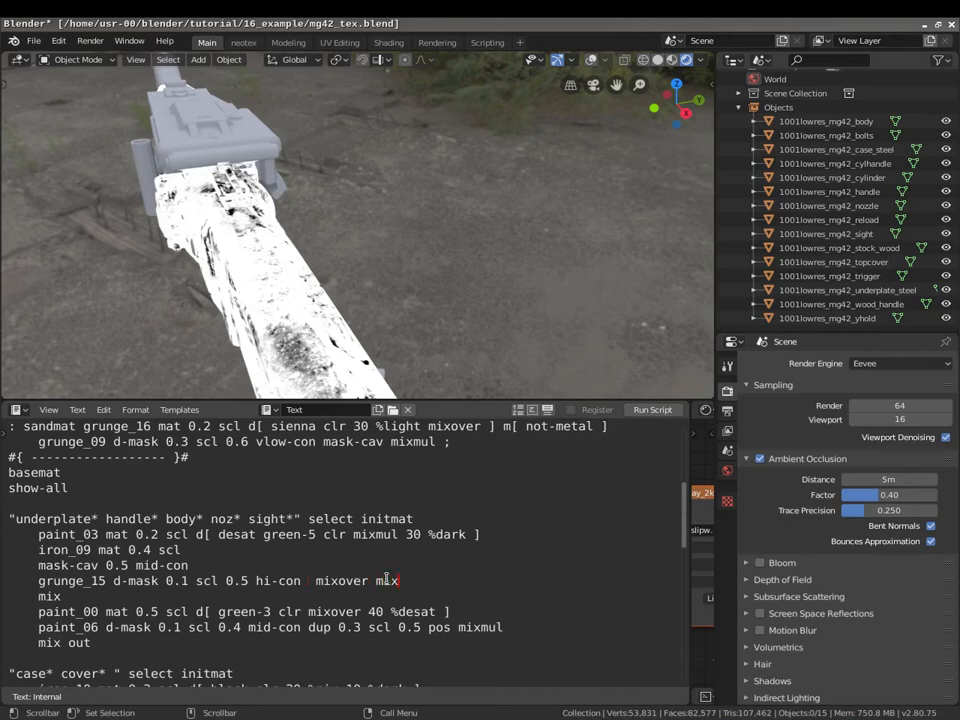
pyautogui.press('BackSpace')
pyautogui.press('BackSpace')
pyautogui.press('BackSpace')
pyautogui.write('#0')
pyautogui.hotkey('alt', 'p')
pyautogui.scroll(-4, 252, 246)
pyautogui.moveTo(252, 246); pyautogui.dragTo(383, 201, button='middle')
pyautogui.scroll(10, 385, 201)
pyautogui.keyDown('shift'); pyautogui.moveTo(443, 222); pyautogui.dragTo(700, 254, button='middle'); pyautogui.keyUp('shift')
pyautogui.scroll(-3, 369, 261)
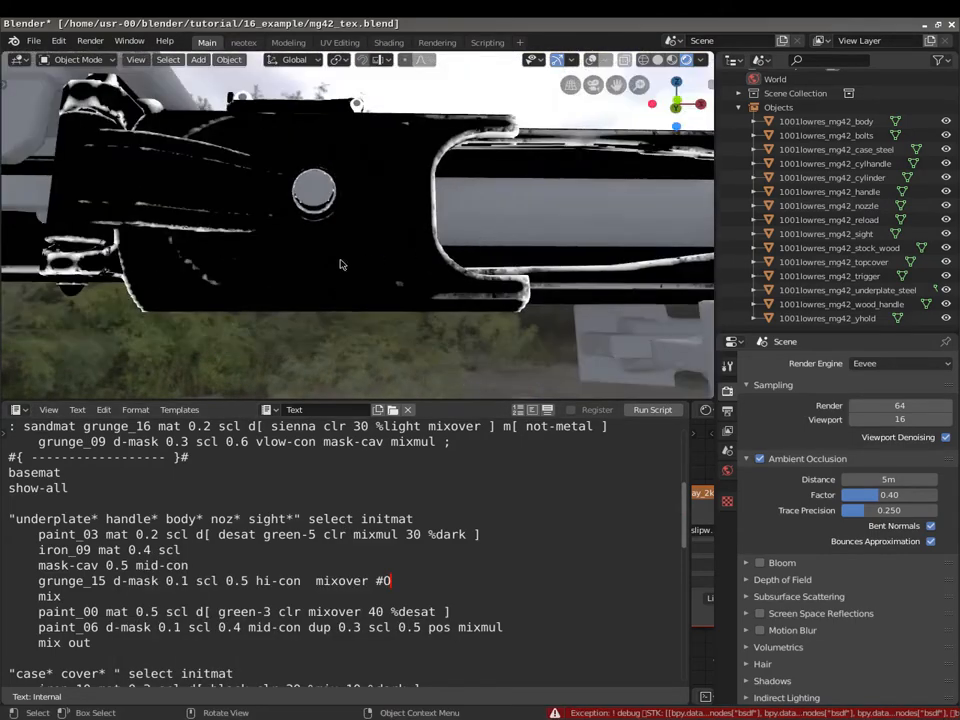
# Examine the combined cavity and grunge mask along the edges of the body and underplate.
pyautogui.keyDown('shift'); pyautogui.moveTo(196, 260); pyautogui.dragTo(497, 239, button='middle'); pyautogui.keyUp('shift')
pyautogui.keyDown('shift'); pyautogui.moveTo(103, 261); pyautogui.dragTo(448, 216, button='middle'); pyautogui.keyUp('shift')
pyautogui.keyDown('shift'); pyautogui.moveTo(150, 180); pyautogui.dragTo(455, 248, button='middle'); pyautogui.keyUp('shift')
pyautogui.moveTo(372, 192); pyautogui.dragTo(303, 295, button='middle')
pyautogui.scroll(3, 370, 187)
pyautogui.scroll(-3, 375, 189)
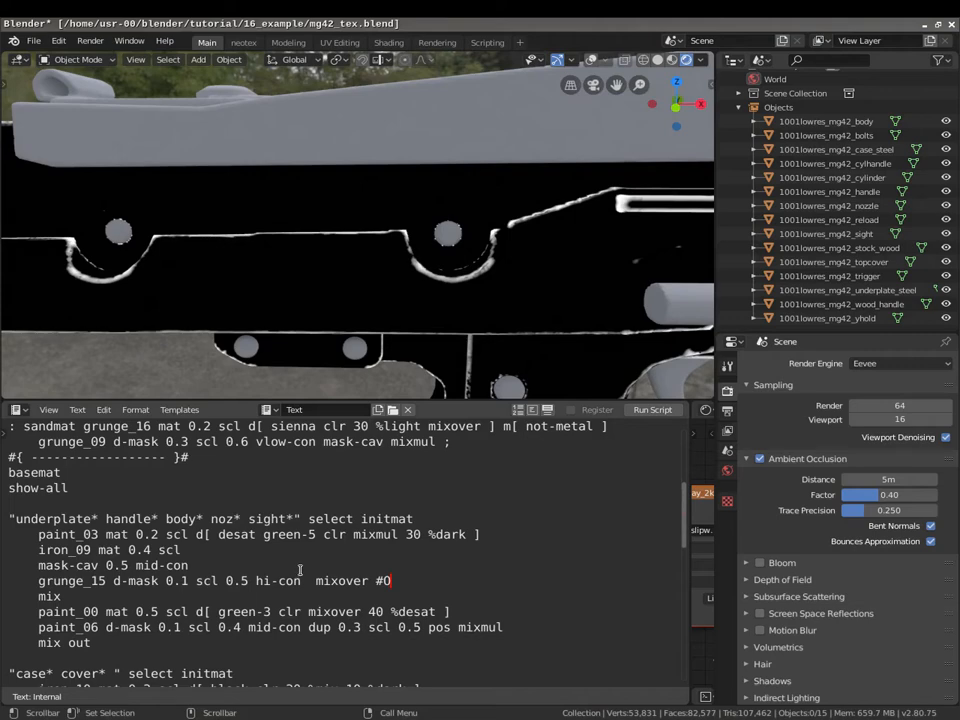
pyautogui.moveTo(306, 260); pyautogui.dragTo(480, 268, button='middle')
# Move the #O to after mix on the line below grunge_15, run the script and inspect the mixed material on the grip.
pyautogui.press('BackSpace')
pyautogui.press('BackSpace')
pyautogui.press('BackSpace')
pyautogui.moveTo(307, 160); pyautogui.dragTo(406, 185, button='middle')
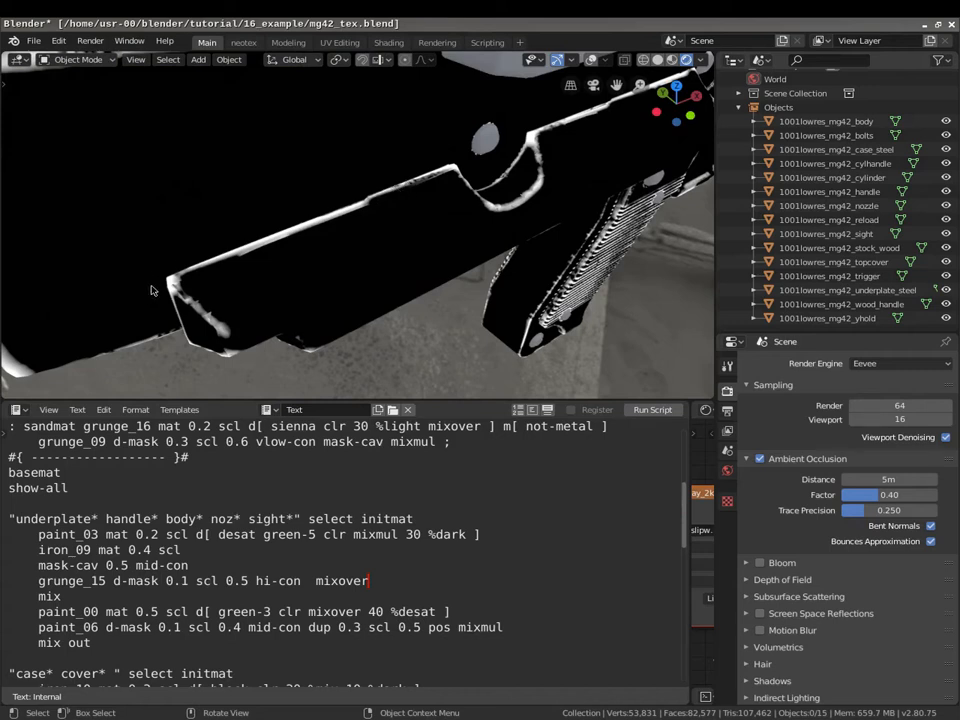
pyautogui.write('#0')
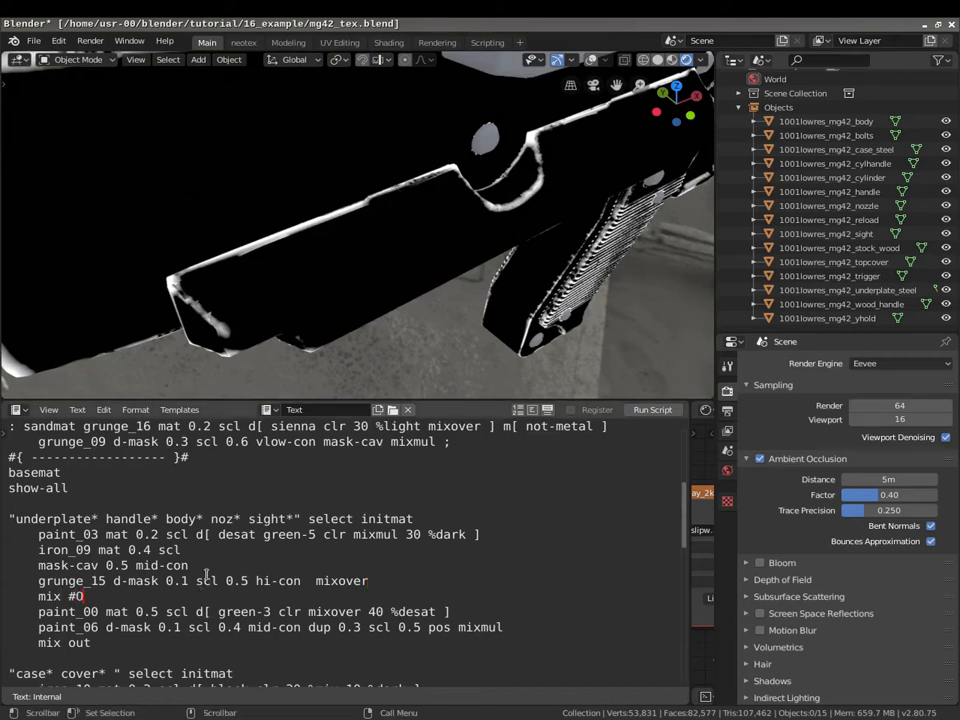
pyautogui.hotkey('alt', 'p')
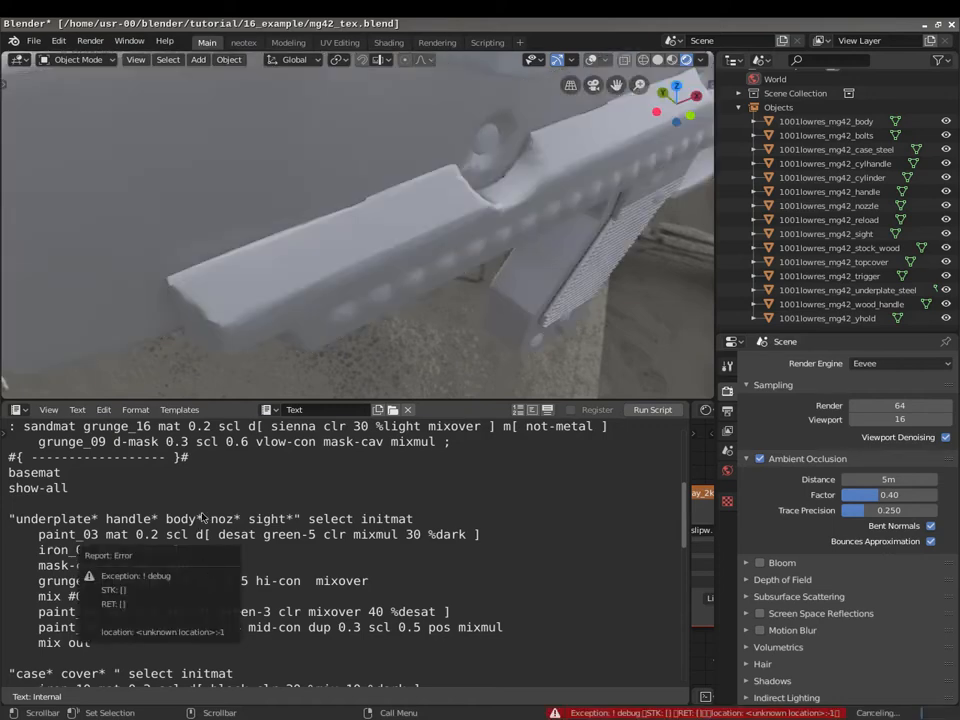
pyautogui.moveTo(255, 255)
pyautogui.mouseDown(button='middle')
pyautogui.moveTo(441, 264)
pyautogui.moveTo(287, 264)
pyautogui.moveTo(302, 296)
pyautogui.moveTo(397, 212)
pyautogui.mouseUp(button='middle')
pyautogui.moveTo(314, 264); pyautogui.dragTo(332, 216, button='middle')
pyautogui.moveTo(249, 268); pyautogui.dragTo(194, 206, button='middle')
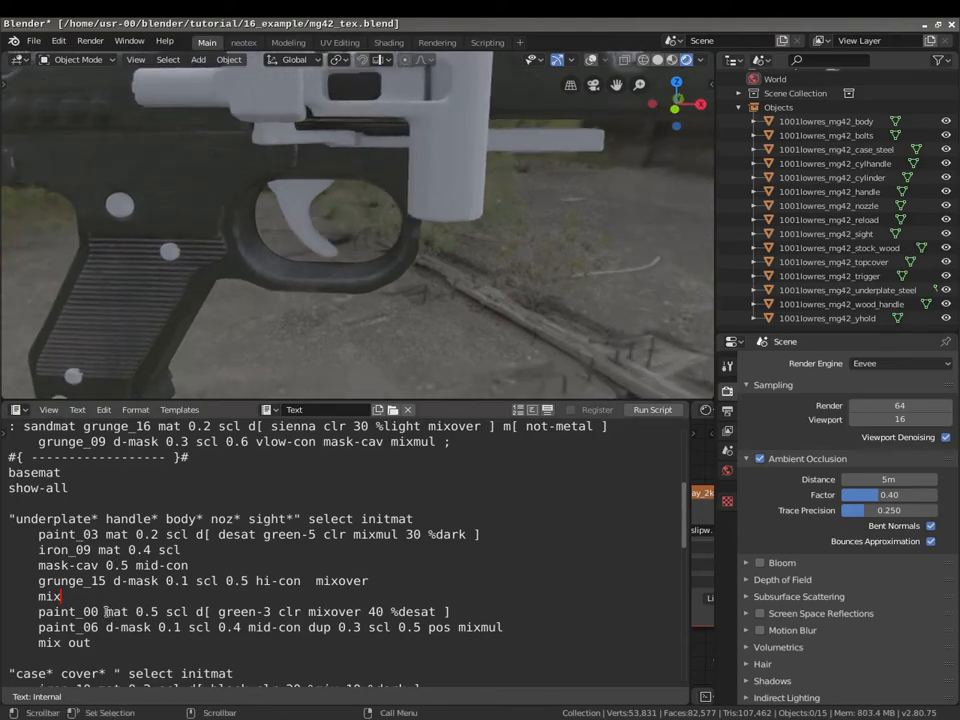
# Examine the mixed paint and iron material along the body, underplate and grip from several sides.
pyautogui.click(143, 611)
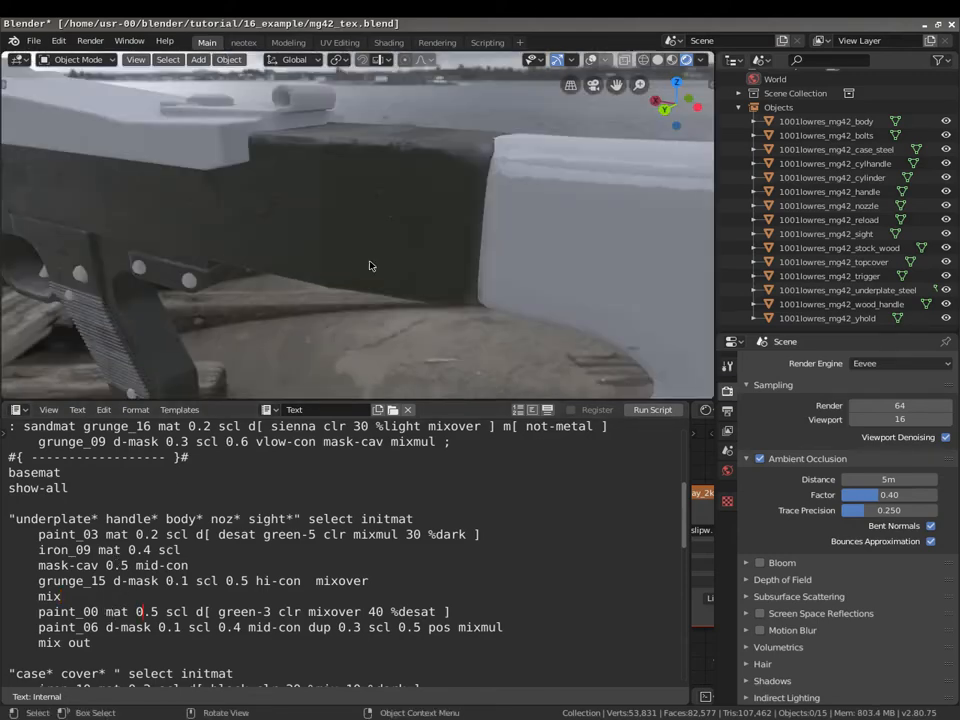
pyautogui.scroll(-3, 340, 266)
pyautogui.moveTo(311, 266); pyautogui.dragTo(345, 208, button='middle')
pyautogui.scroll(4, 339, 212)
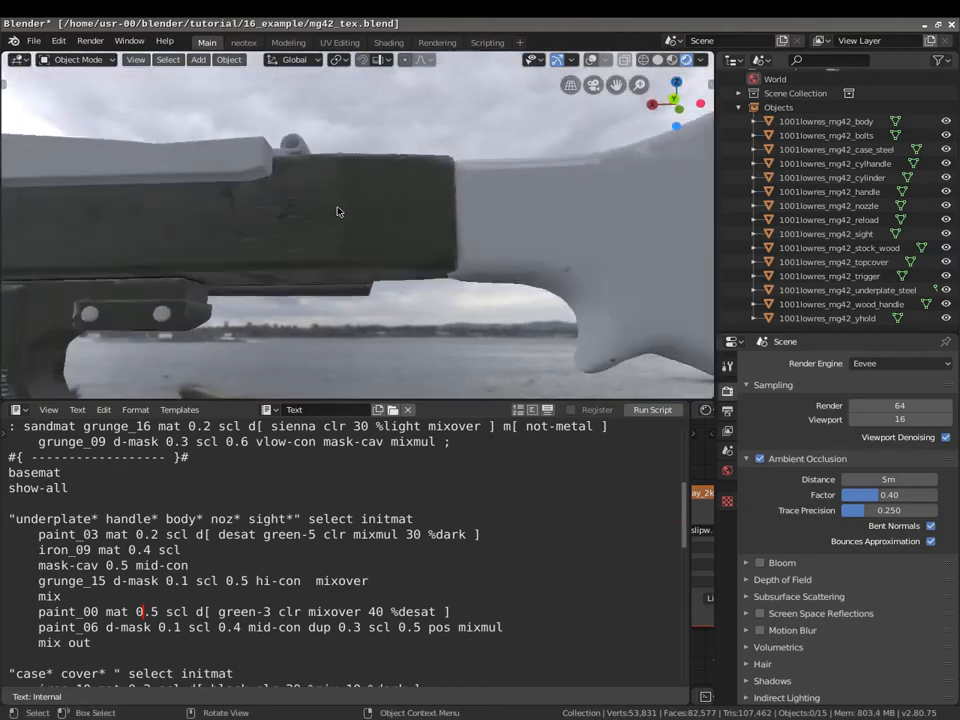
pyautogui.keyDown('shift'); pyautogui.moveTo(207, 256); pyautogui.dragTo(317, 256, button='middle'); pyautogui.keyUp('shift')
pyautogui.scroll(1, 315, 252)
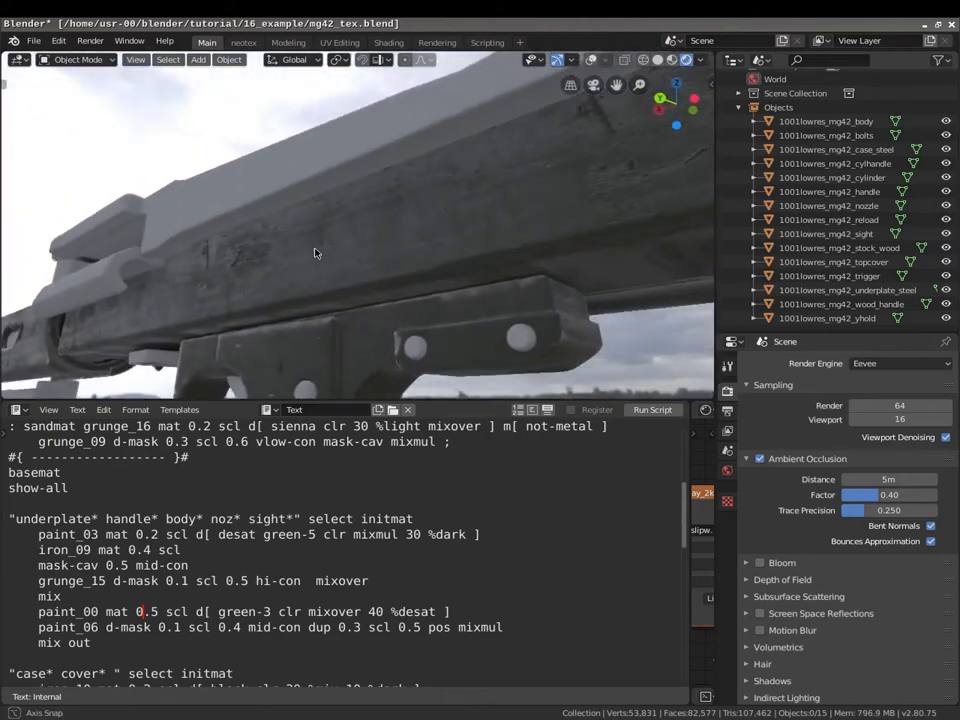
pyautogui.scroll(3, 376, 295)
pyautogui.moveTo(374, 294); pyautogui.dragTo(135, 313, button='middle')
pyautogui.scroll(-6, 360, 204)
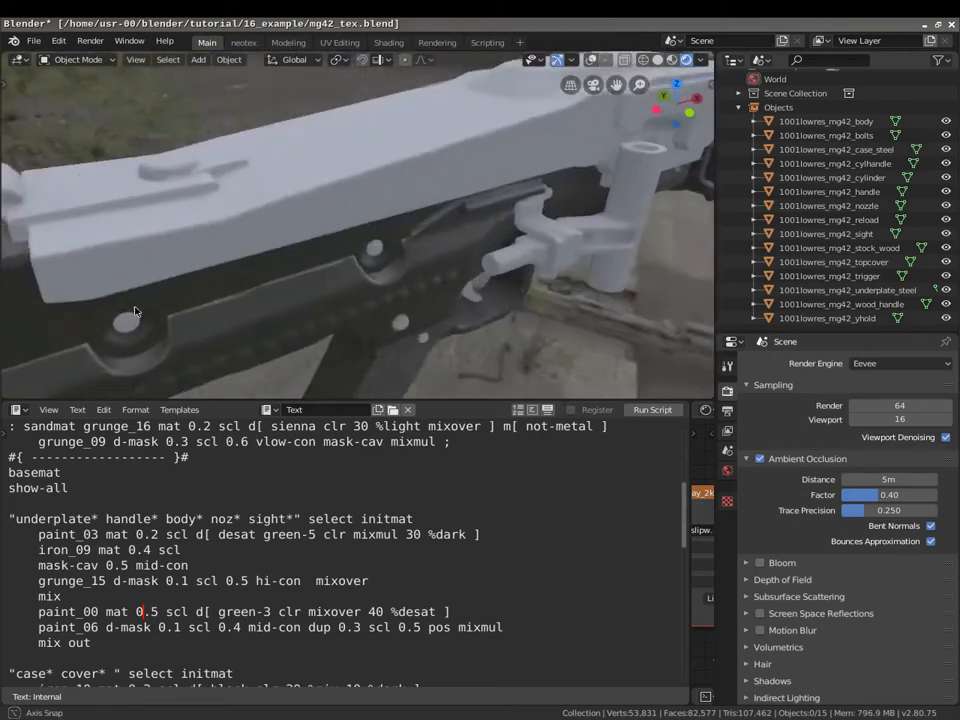
pyautogui.scroll(-3, 320, 302)
pyautogui.moveTo(319, 302); pyautogui.dragTo(138, 222, button='middle')
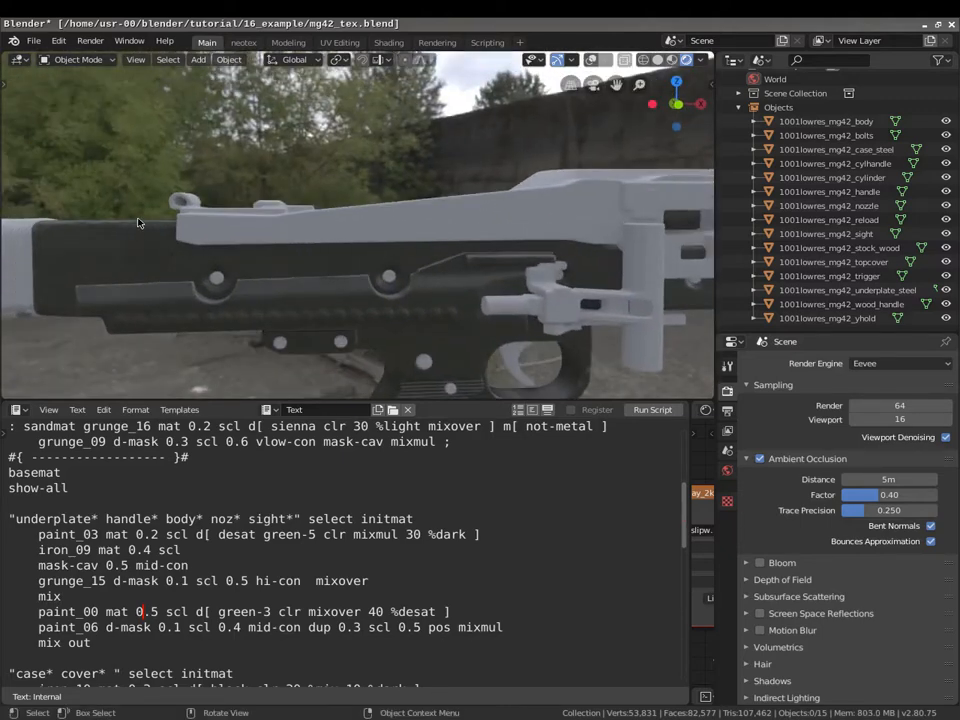
pyautogui.moveTo(148, 240); pyautogui.dragTo(240, 258, button='middle')
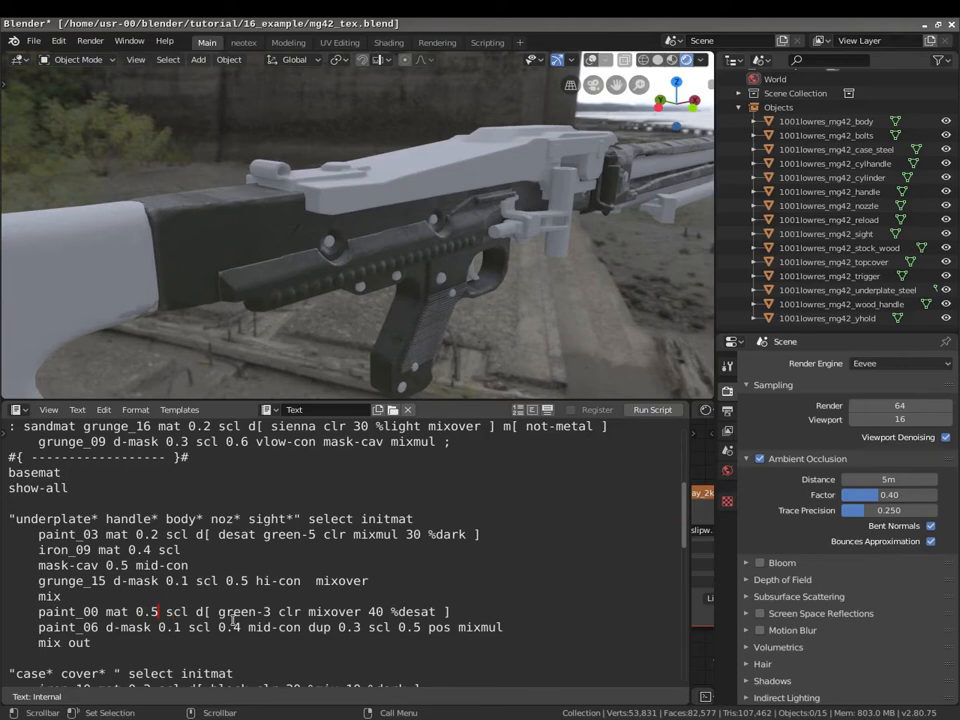
# Insert #O after "0.5 scl" on the paint_00 line, run the script and inspect the base paint on the body and barrel housing.
pyautogui.press('Right')
pyautogui.press('Right')
pyautogui.press('Right')
pyautogui.write('#0')
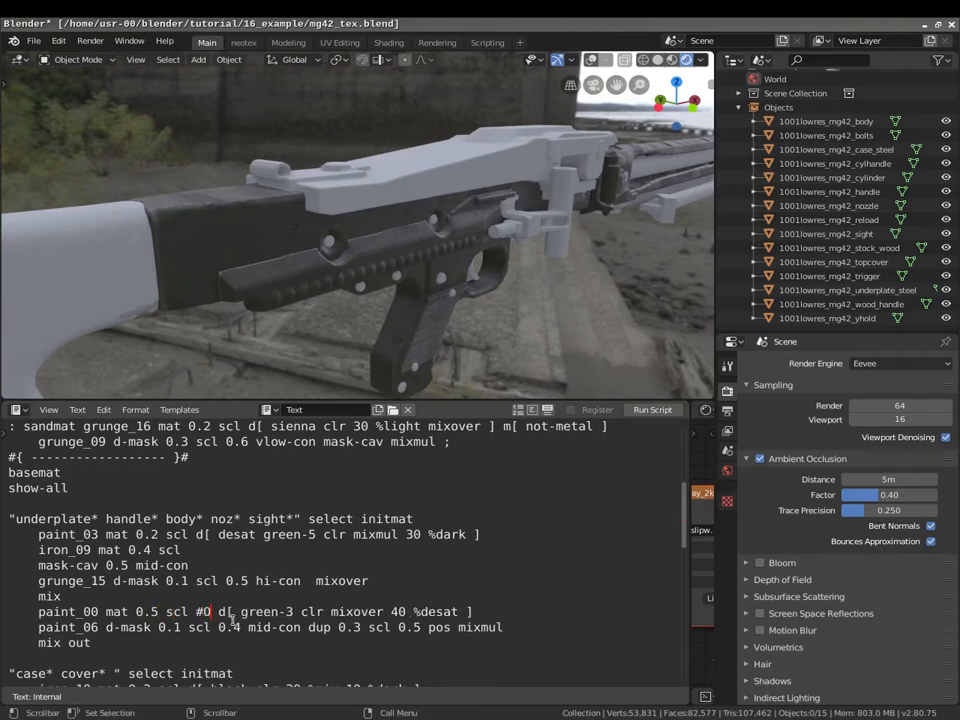
pyautogui.hotkey('alt', 'p')
pyautogui.moveTo(326, 312); pyautogui.dragTo(279, 278, button='middle')
pyautogui.scroll(5, 257, 260)
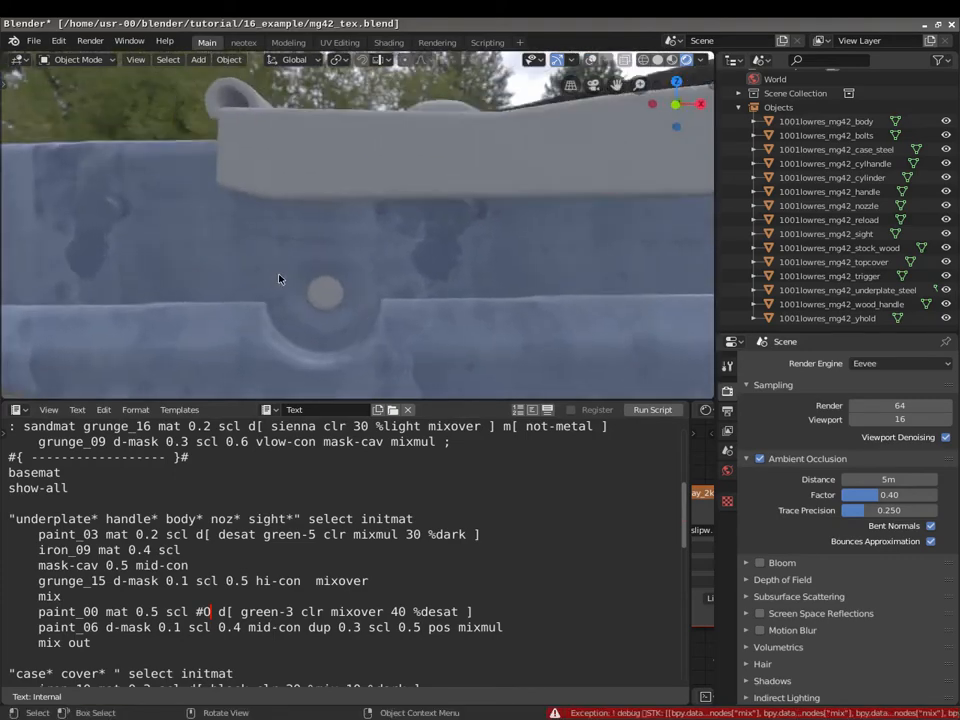
pyautogui.scroll(-2, 279, 278)
pyautogui.keyDown('shift'); pyautogui.moveTo(655, 302); pyautogui.dragTo(471, 197, button='middle'); pyautogui.keyUp('shift')
pyautogui.keyDown('shift'); pyautogui.moveTo(660, 200); pyautogui.dragTo(309, 268, button='middle'); pyautogui.keyUp('shift')
pyautogui.scroll(3, 311, 248)
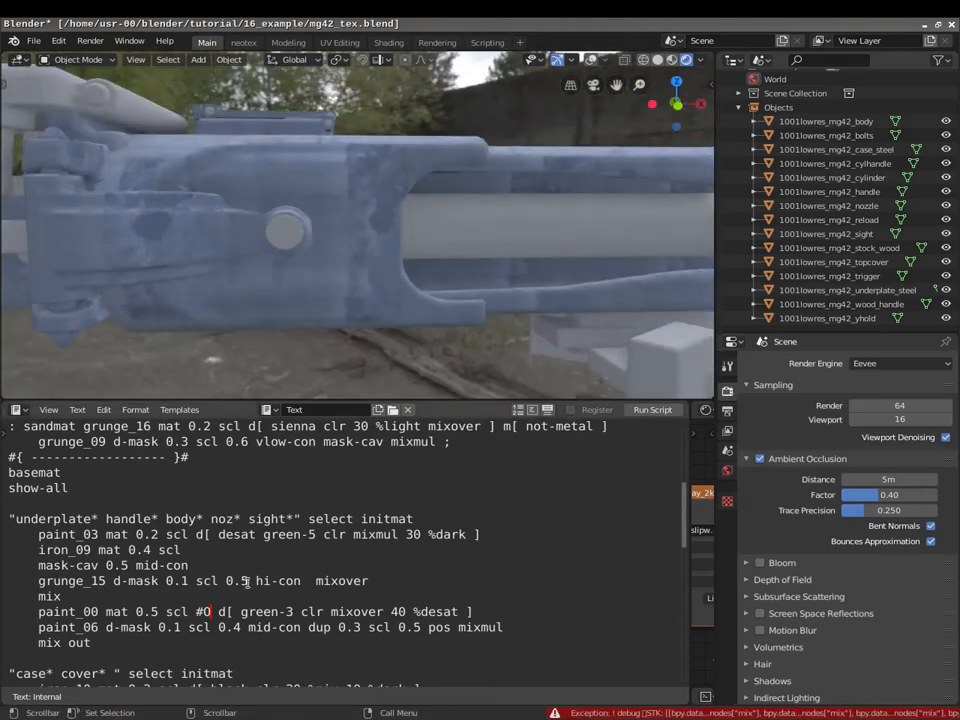
# Move the #O to after mixover on the paint_00 line, run the script and inspect the green-3 colouring.
pyautogui.press('BackSpace')
pyautogui.press('BackSpace')
pyautogui.press('BackSpace')
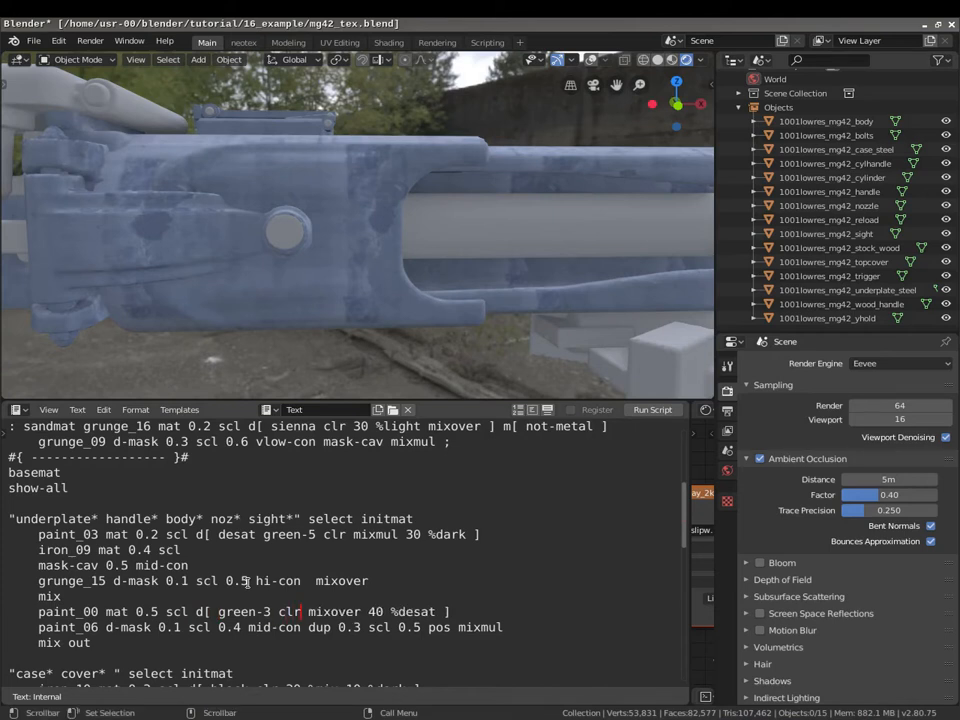
pyautogui.write('#0')
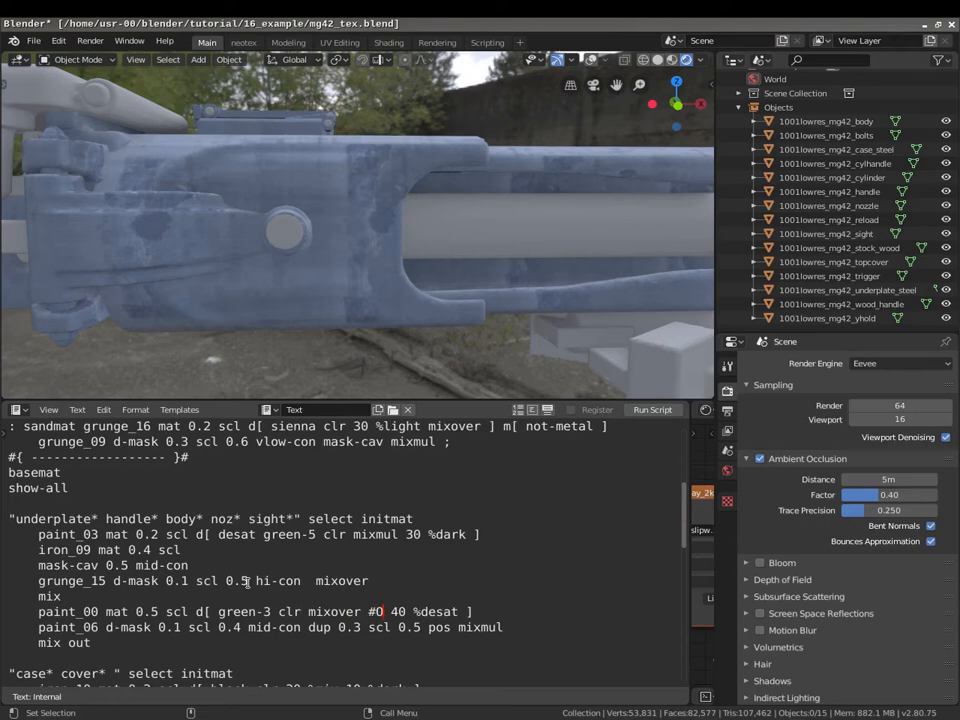
pyautogui.hotkey('alt', 'p')
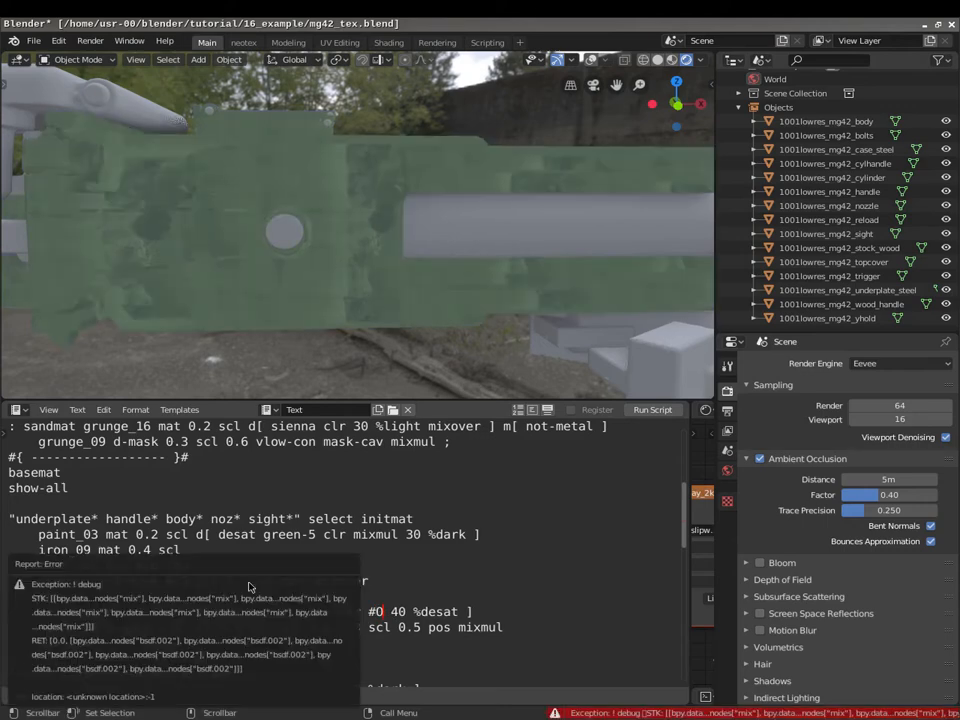
pyautogui.moveTo(242, 242); pyautogui.dragTo(395, 290, button='middle')
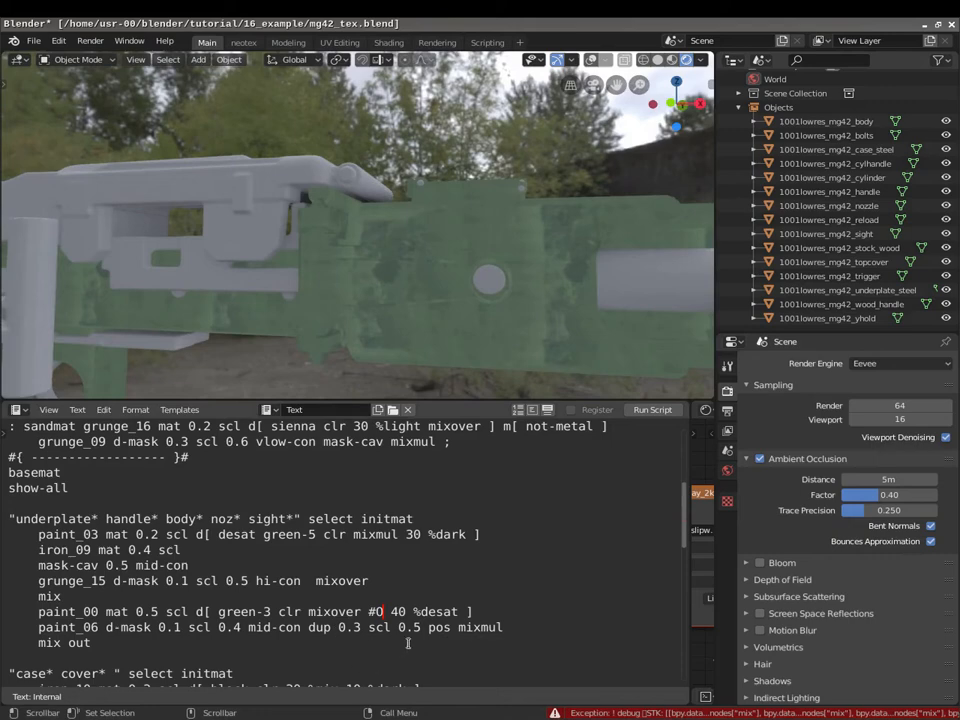
# Move the #O to after "40 %desat" on the paint_00 line, run the script and inspect the desaturated green paint.
pyautogui.press('BackSpace')
pyautogui.press('BackSpace')
pyautogui.press('BackSpace')
pyautogui.write('#0')
pyautogui.hotkey('alt', 'p')
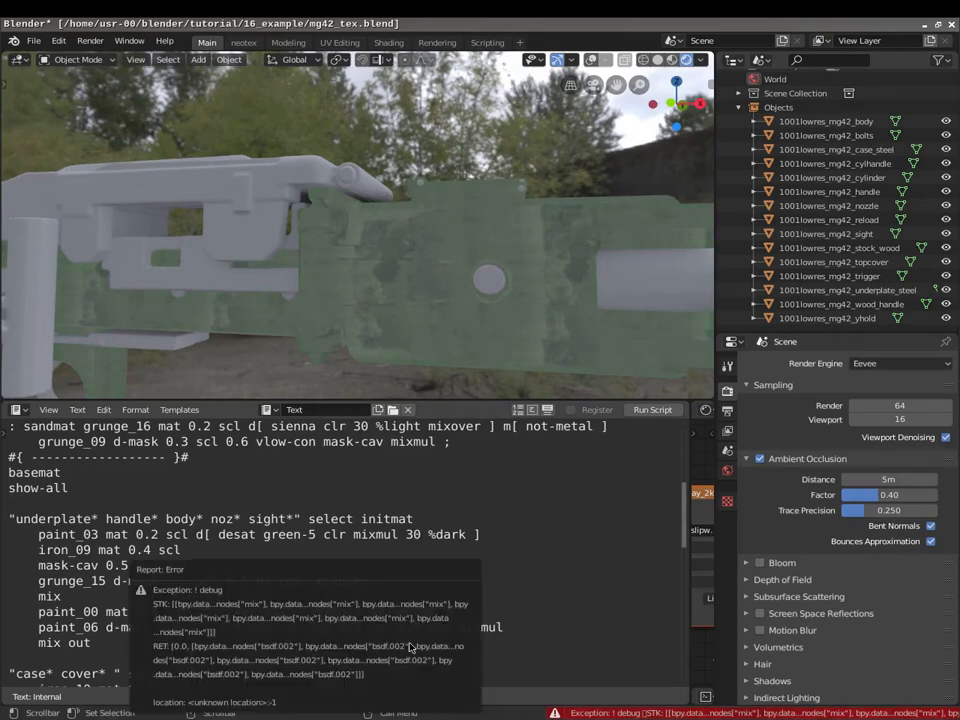
pyautogui.moveTo(254, 224); pyautogui.dragTo(331, 254, button='middle')
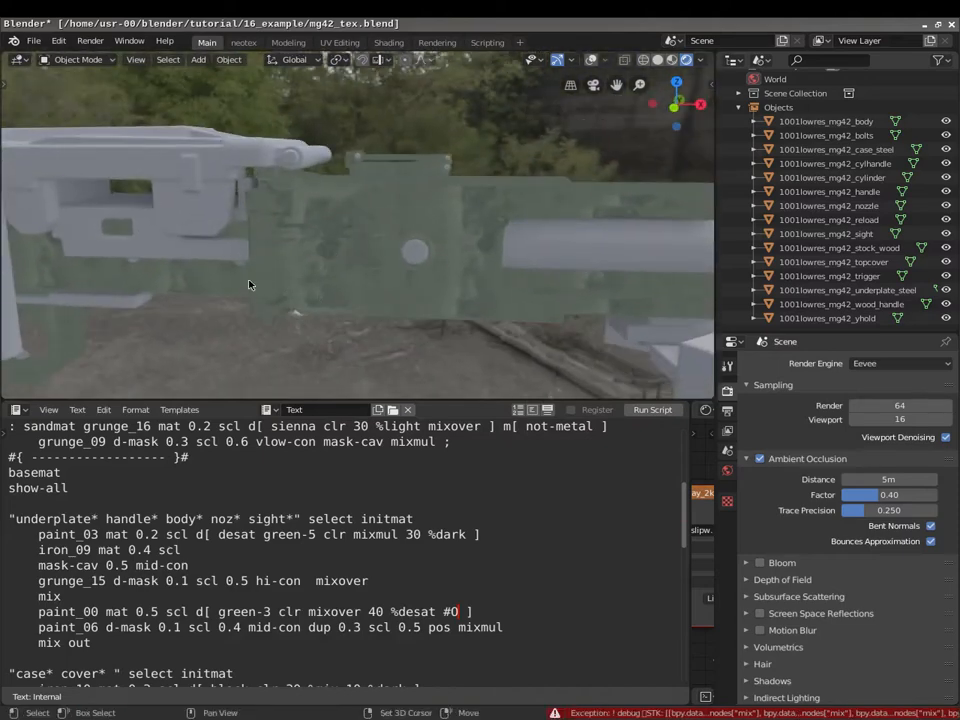
pyautogui.moveTo(251, 283); pyautogui.dragTo(349, 332, button='middle')
# Move the #O from the paint_00 line to after d-mask on the paint_06 line, run the script and inspect the scratch mask.
pyautogui.press('BackSpace')
pyautogui.press('BackSpace')
pyautogui.press('BackSpace')
pyautogui.click(466, 608)
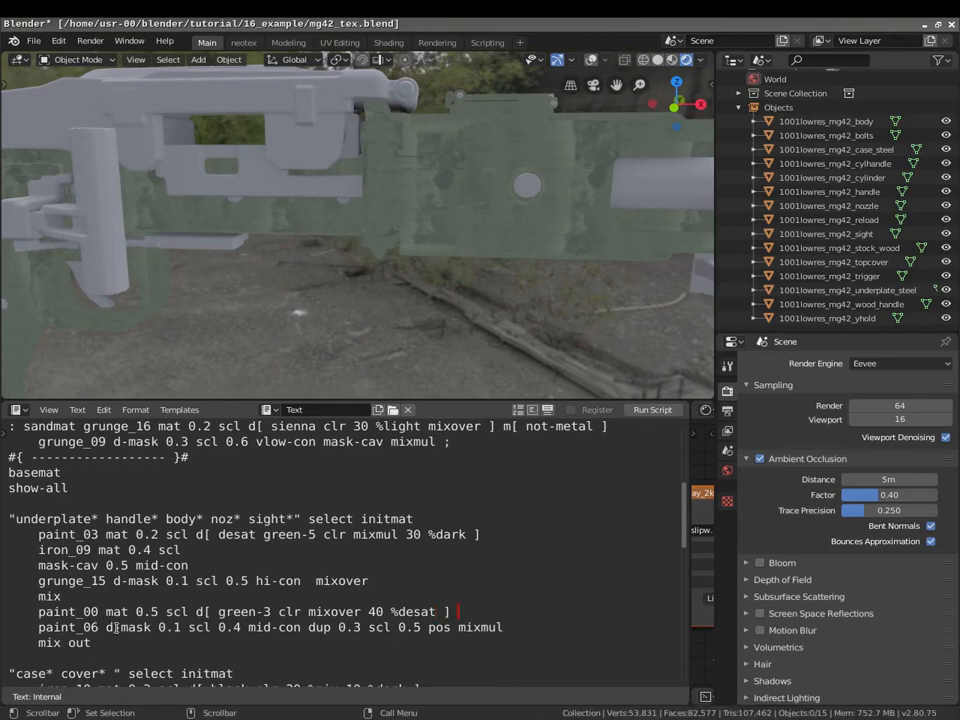
pyautogui.scroll(-1, 116, 628)
pyautogui.click(87, 565)
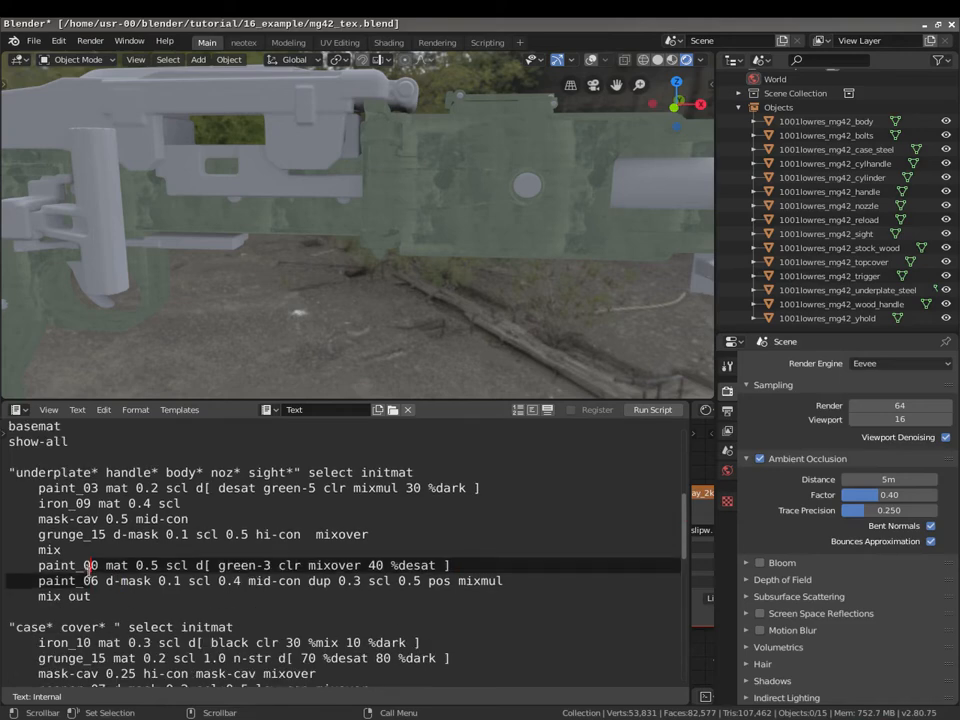
pyautogui.click(97, 580)
pyautogui.click(158, 581)
pyautogui.write('#P')
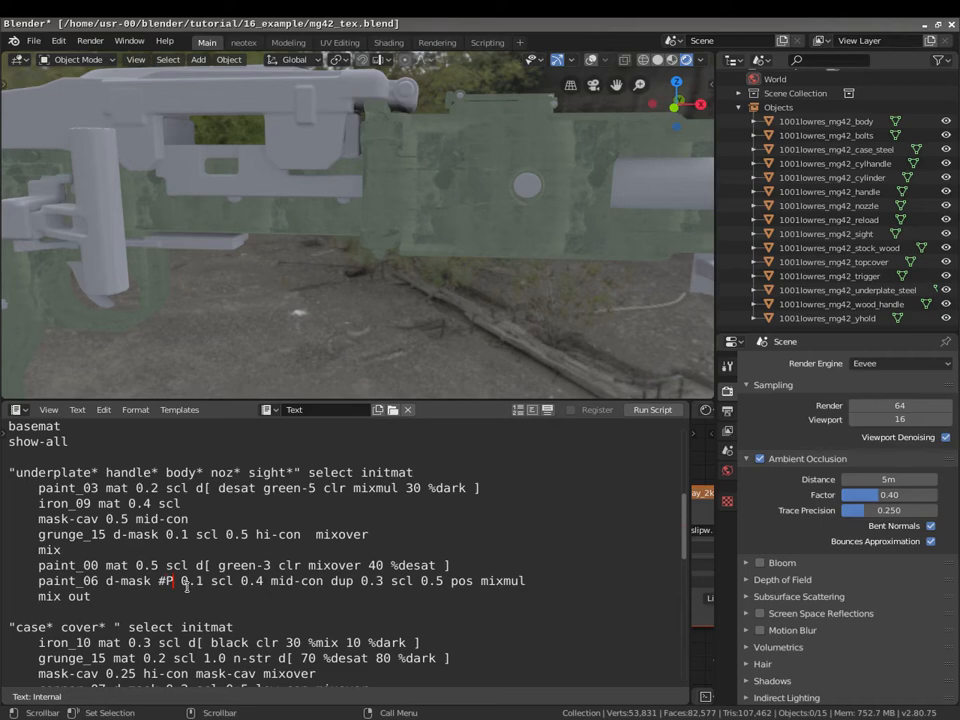
pyautogui.press('BackSpace')
pyautogui.write('0')
pyautogui.hotkey('alt', 'p')
pyautogui.moveTo(376, 226)
pyautogui.mouseDown(button='middle')
pyautogui.moveTo(388, 195)
pyautogui.moveTo(493, 174)
pyautogui.moveTo(470, 169)
pyautogui.moveTo(525, 184)
pyautogui.moveTo(343, 246)
pyautogui.moveTo(360, 259)
pyautogui.moveTo(392, 252)
pyautogui.moveTo(349, 259)
pyautogui.moveTo(352, 250)
pyautogui.mouseUp(button='middle')
pyautogui.scroll(3, 495, 174)
pyautogui.scroll(3, 343, 246)
pyautogui.scroll(-3, 394, 253)
# Move the #O to after "0.1 scl" on the paint_06 line, run the script and inspect the rescaled scratch mask around the gun.
pyautogui.press('BackSpace')
pyautogui.press('BackSpace')
pyautogui.press('BackSpace')
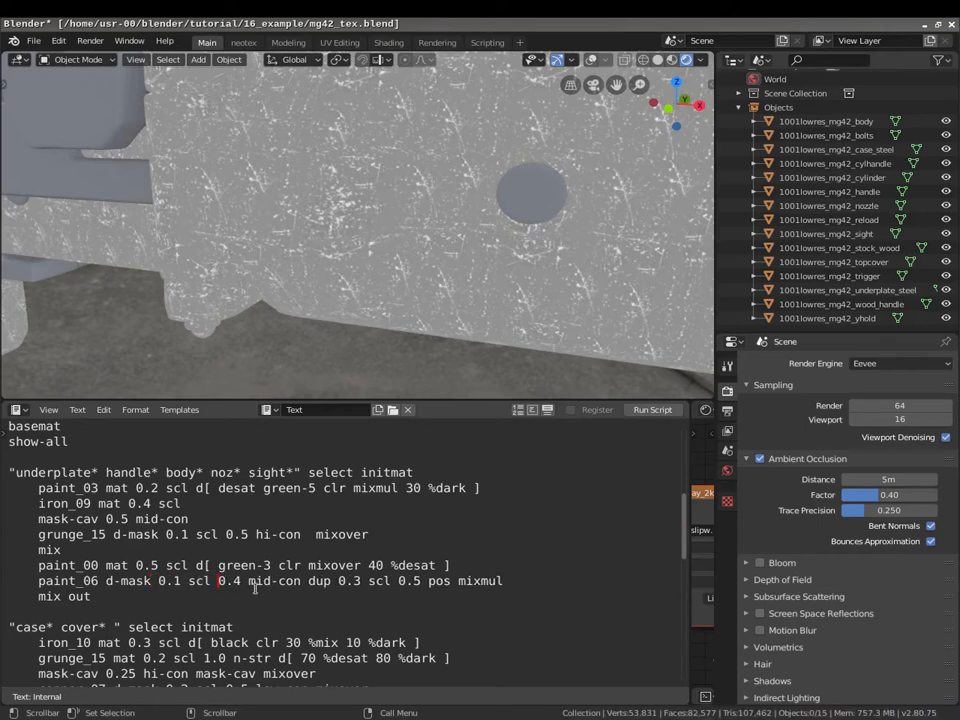
pyautogui.write('#0')
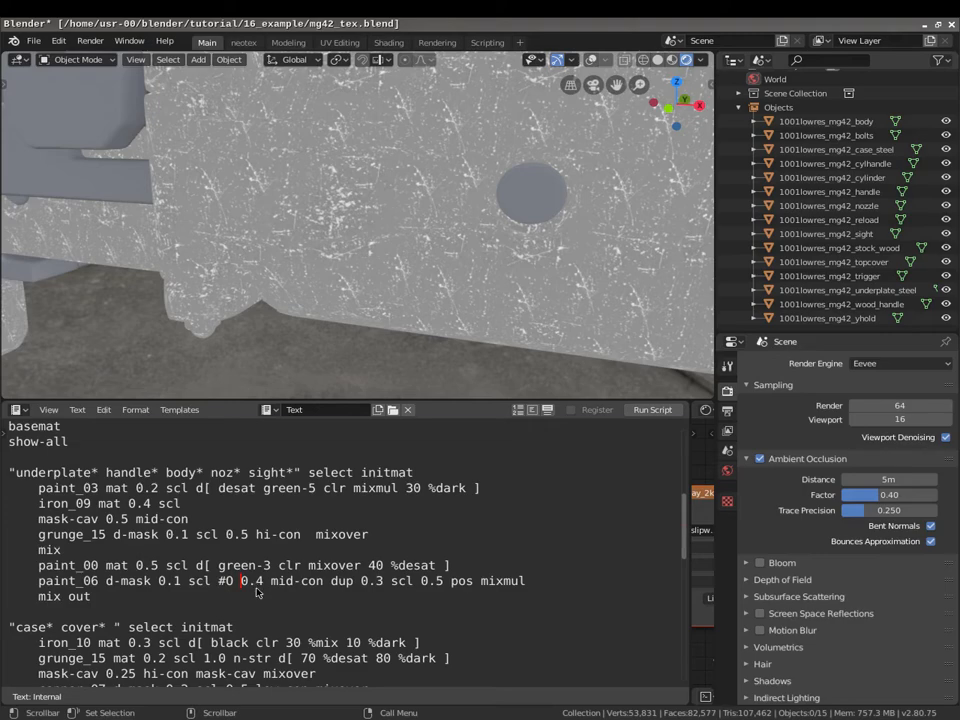
pyautogui.hotkey('alt', 'p')
pyautogui.scroll(-5, 343, 223)
pyautogui.moveTo(351, 283); pyautogui.dragTo(145, 243, button='middle')
pyautogui.scroll(-2, 414, 261)
pyautogui.scroll(5, 259, 266)
pyautogui.scroll(-4, 180, 238)
pyautogui.keyDown('shift'); pyautogui.moveTo(441, 248); pyautogui.dragTo(200, 255, button='middle'); pyautogui.keyUp('shift')
pyautogui.scroll(2, 312, 256)
# Switch to the IRON Catalog page in Firefox to view the iron material previews.
pyautogui.hotkey('alt', 'Tab')
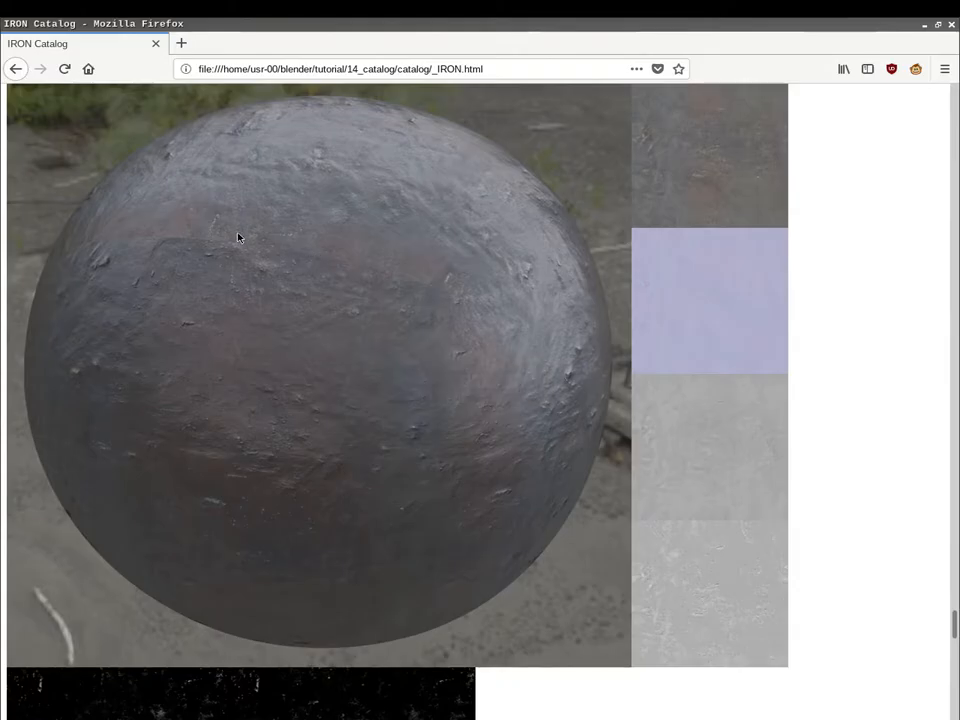
# Return to the catalog index, open the PAINT textures and examine the paint_06 sample.
pyautogui.click(16, 68)
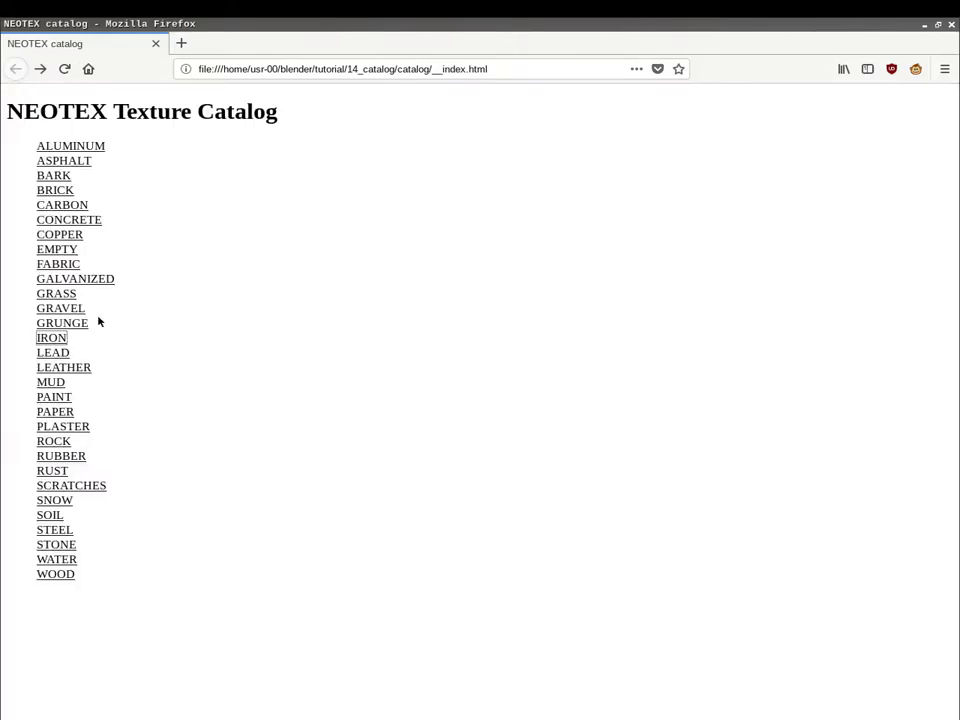
pyautogui.click(52, 397)
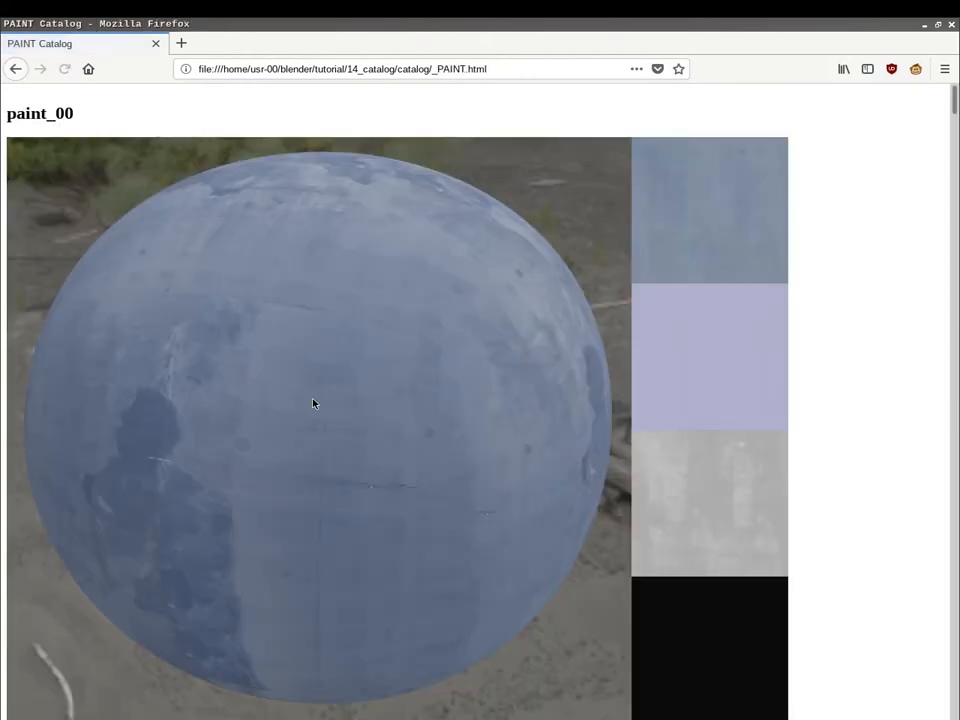
pyautogui.hotkey('alt', 'Tab')
pyautogui.hotkey('alt', 'Tab')
pyautogui.moveTo(390, 234)
pyautogui.mouseDown(button='middle')
pyautogui.moveTo(298, 580)
pyautogui.moveTo(273, 514)
pyautogui.mouseUp(button='middle')
pyautogui.moveTo(310, 277)
pyautogui.mouseDown(button='middle')
pyautogui.moveTo(288, 391)
pyautogui.moveTo(260, 393)
pyautogui.mouseUp(button='middle')
pyautogui.scroll(-2, 335, 393)
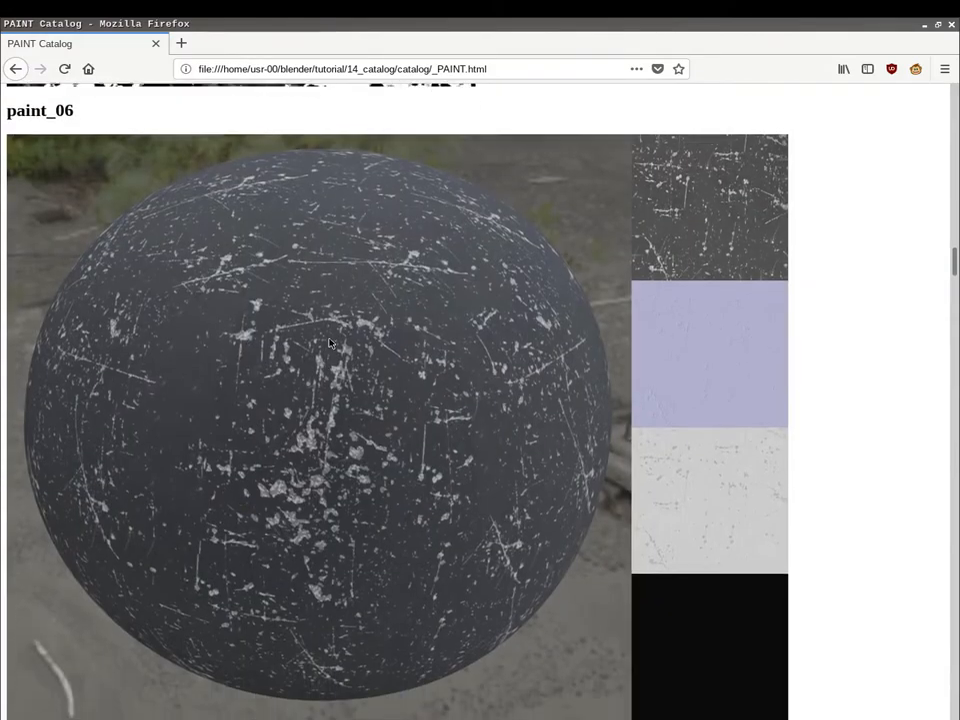
pyautogui.scroll(1, 338, 296)
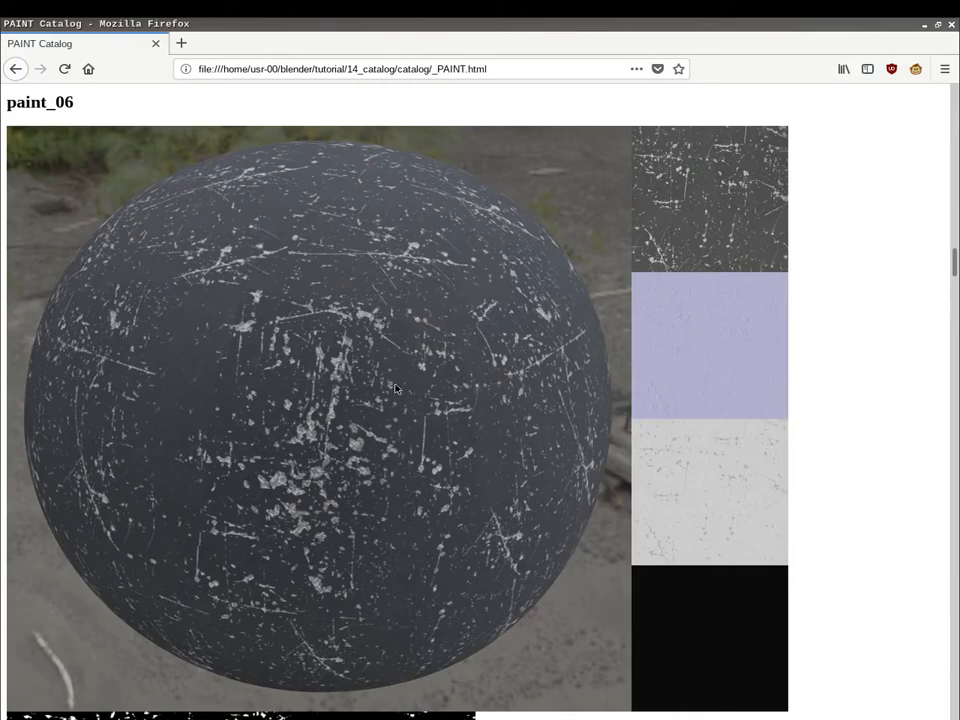
# Switch back to Blender, move the #O marker on the paint_06 line to just after "mid-con", and run the script.
pyautogui.hotkey('alt', 'Tab')
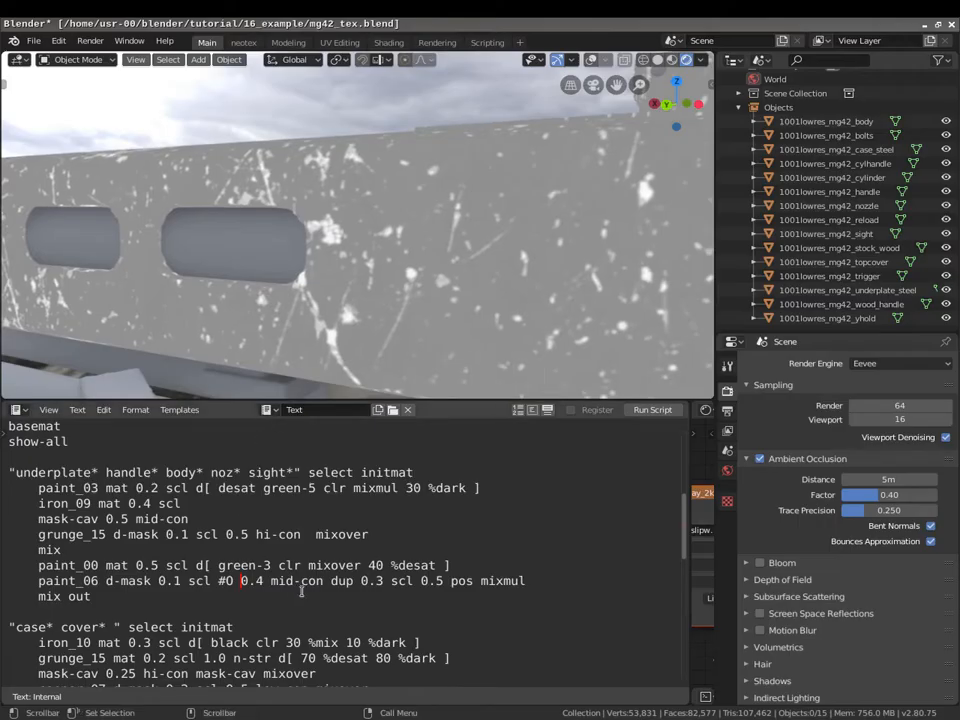
pyautogui.press('BackSpace')
pyautogui.press('BackSpace')
pyautogui.press('BackSpace')
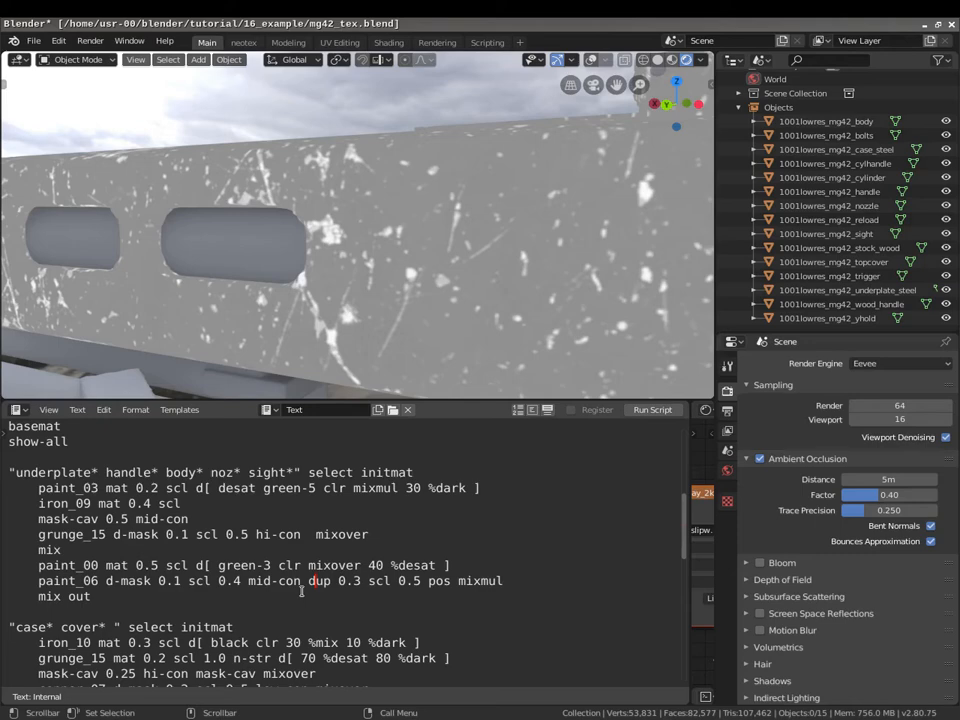
pyautogui.write('#0')
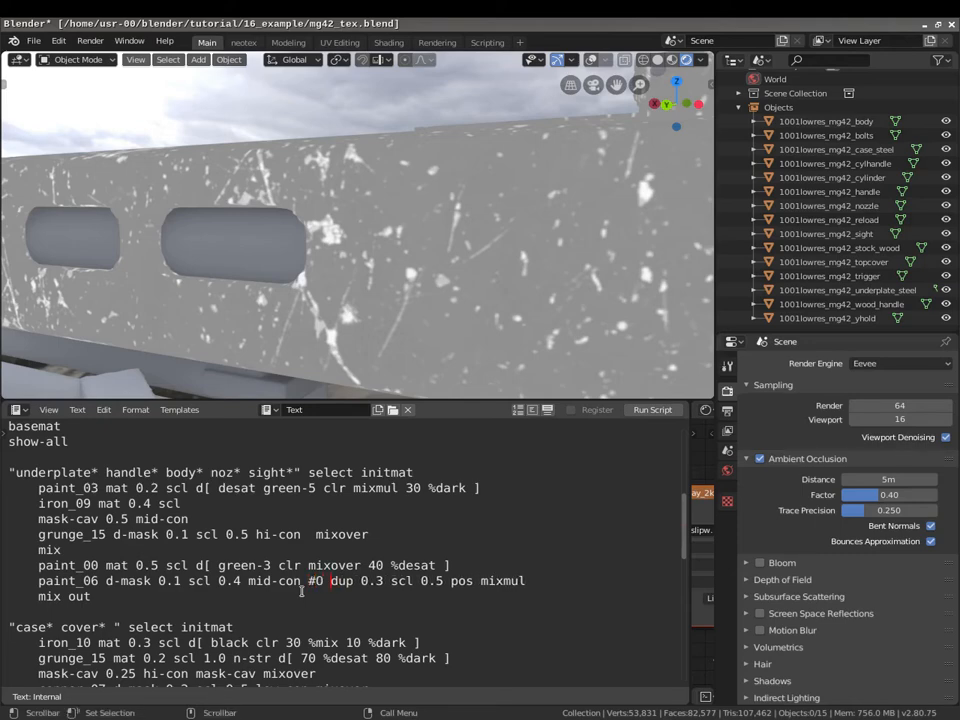
pyautogui.hotkey('alt', 'p')
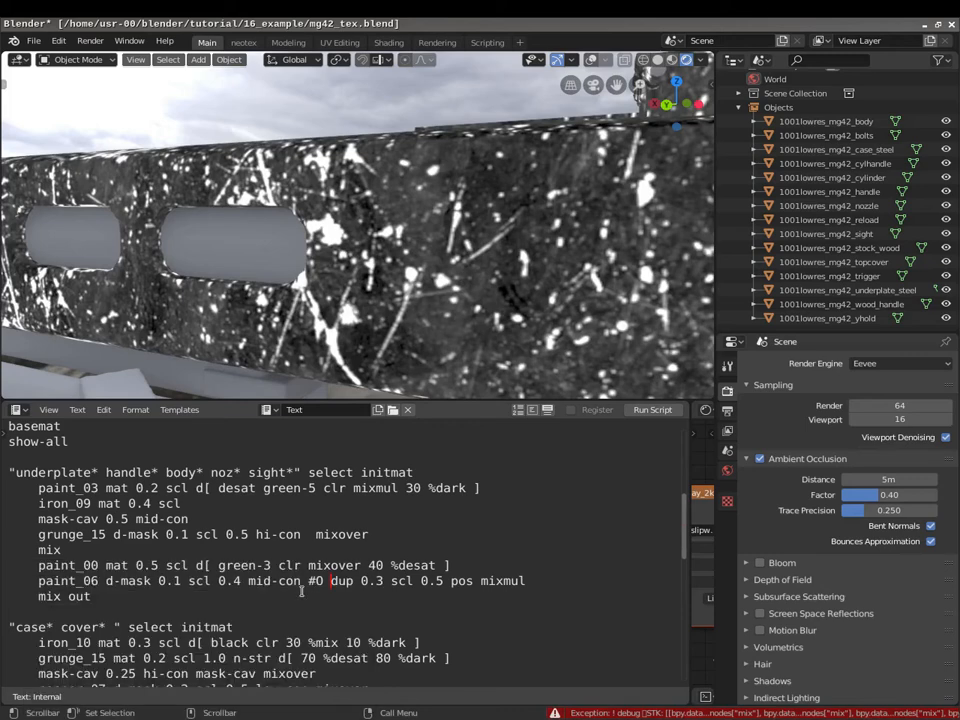
# Move the #O marker on the paint_06 line to just after "0.5 pos" and rerun the script.
pyautogui.press('BackSpace')
pyautogui.press('BackSpace')
pyautogui.press('BackSpace')
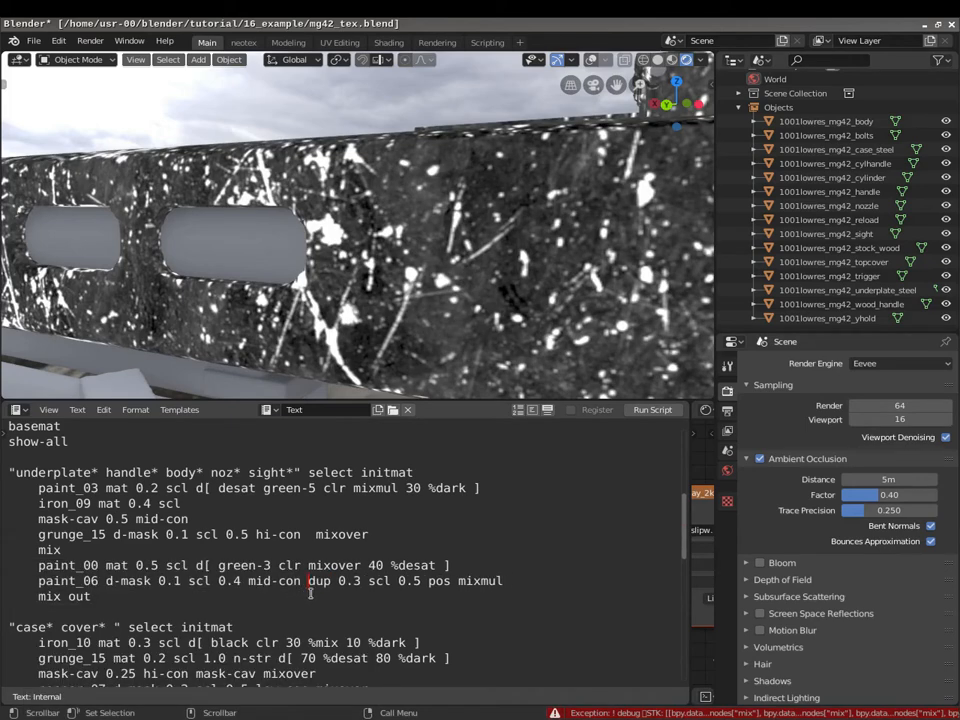
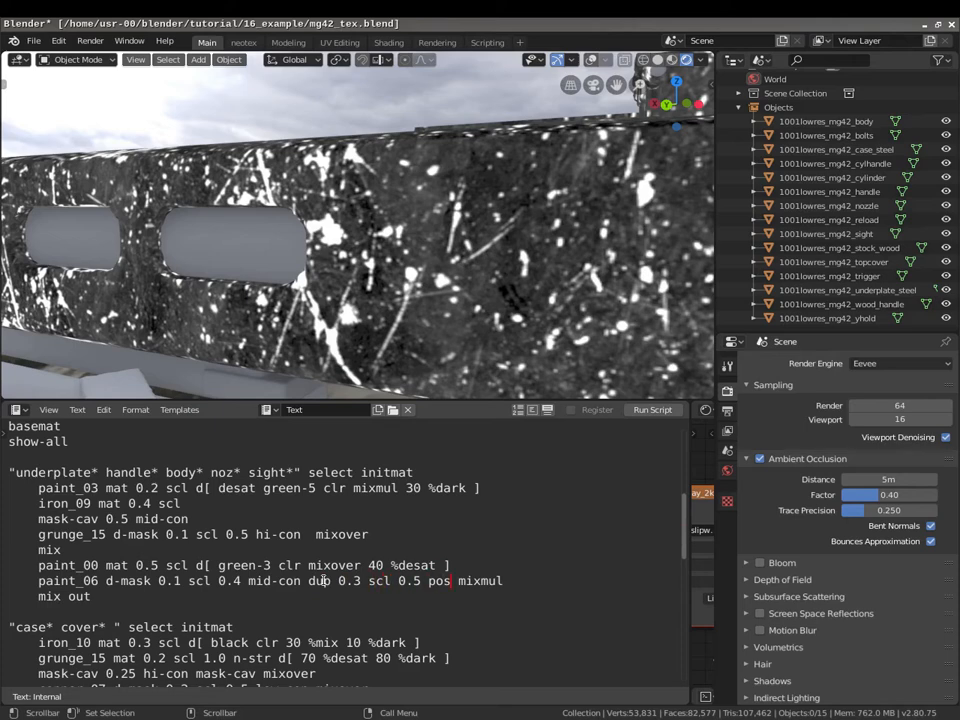
pyautogui.write('#0')
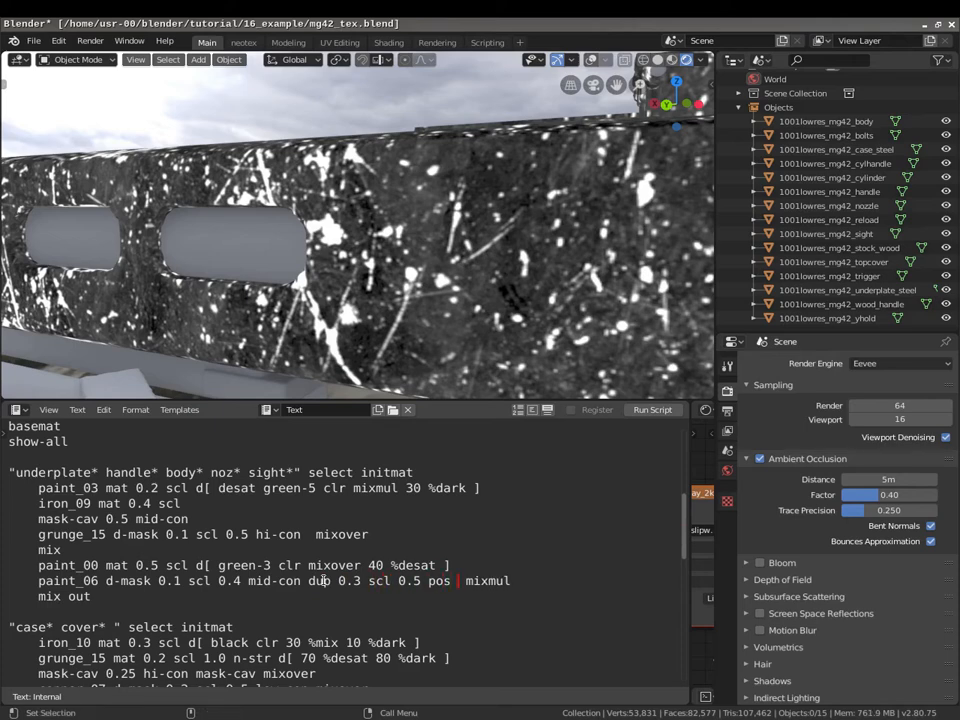
pyautogui.press('BackSpace')
pyautogui.press('BackSpace')
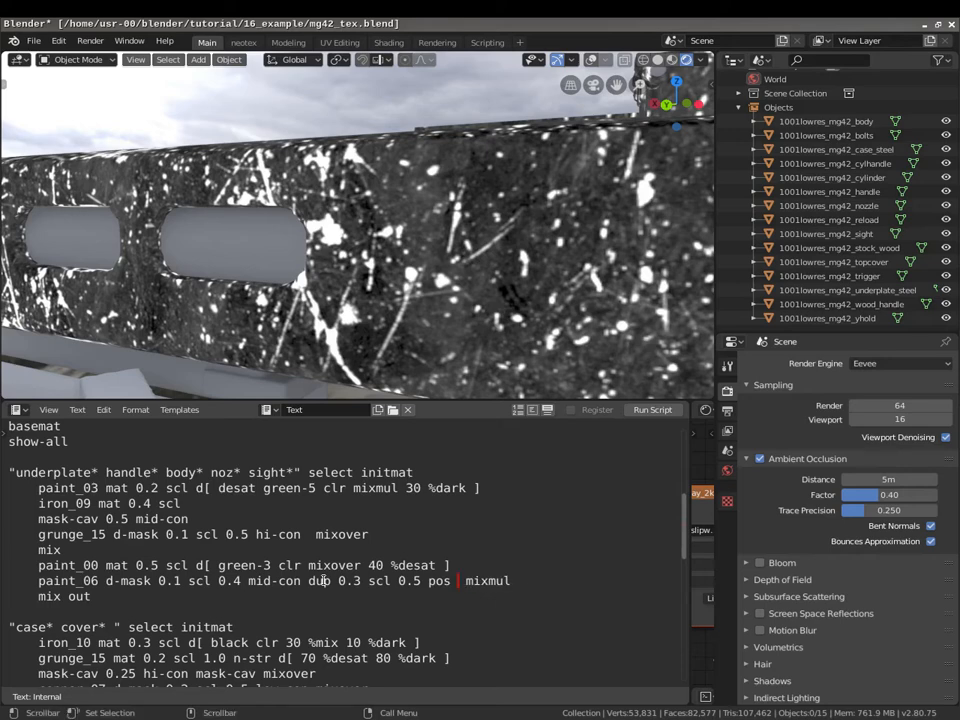
pyautogui.write('#0')
pyautogui.hotkey('alt', 'p')
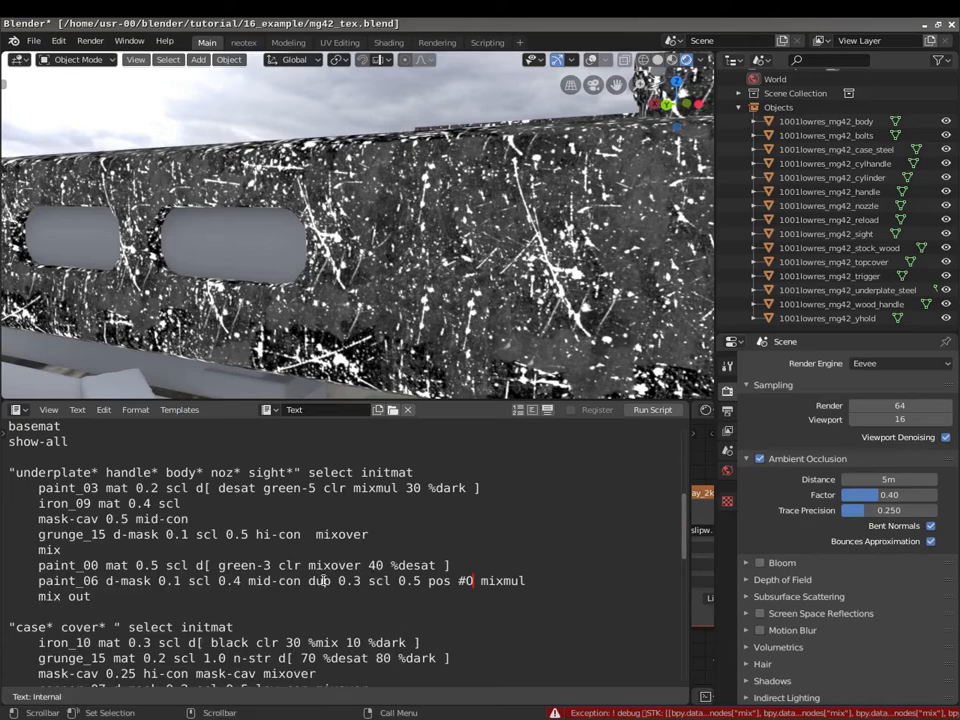
# Move the #O marker to the end of the paint_06 line after "mixmul", rerun the script, and inspect the combined mask.
pyautogui.press('BackSpace')
pyautogui.press('BackSpace')
pyautogui.press('BackSpace')
pyautogui.write('#10')
pyautogui.hotkey('alt', 'p')
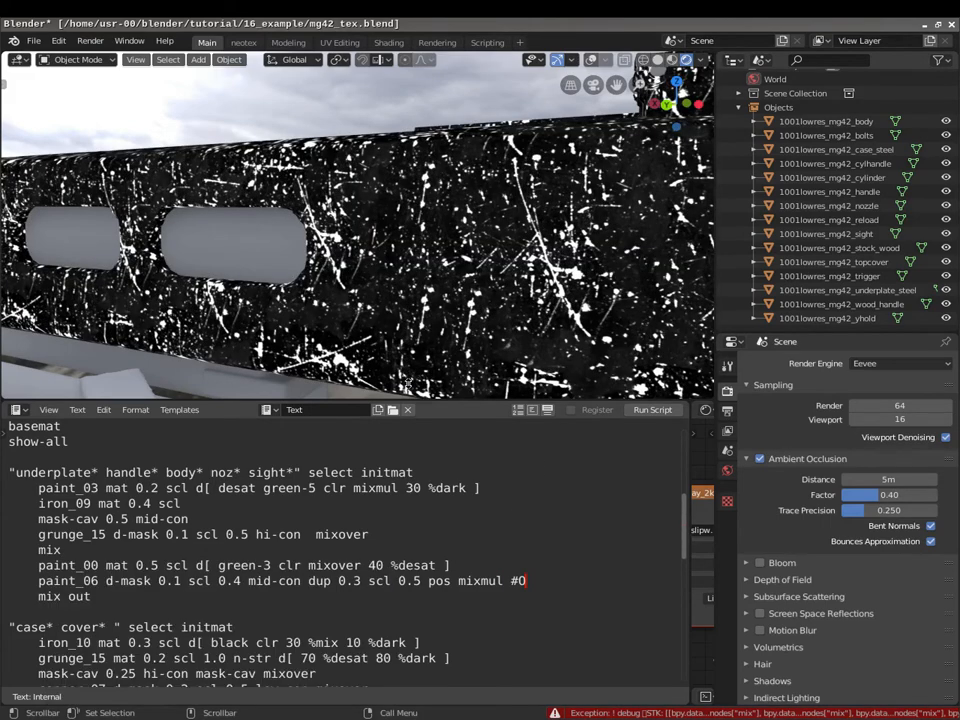
pyautogui.moveTo(418, 263); pyautogui.dragTo(322, 172, button='middle')
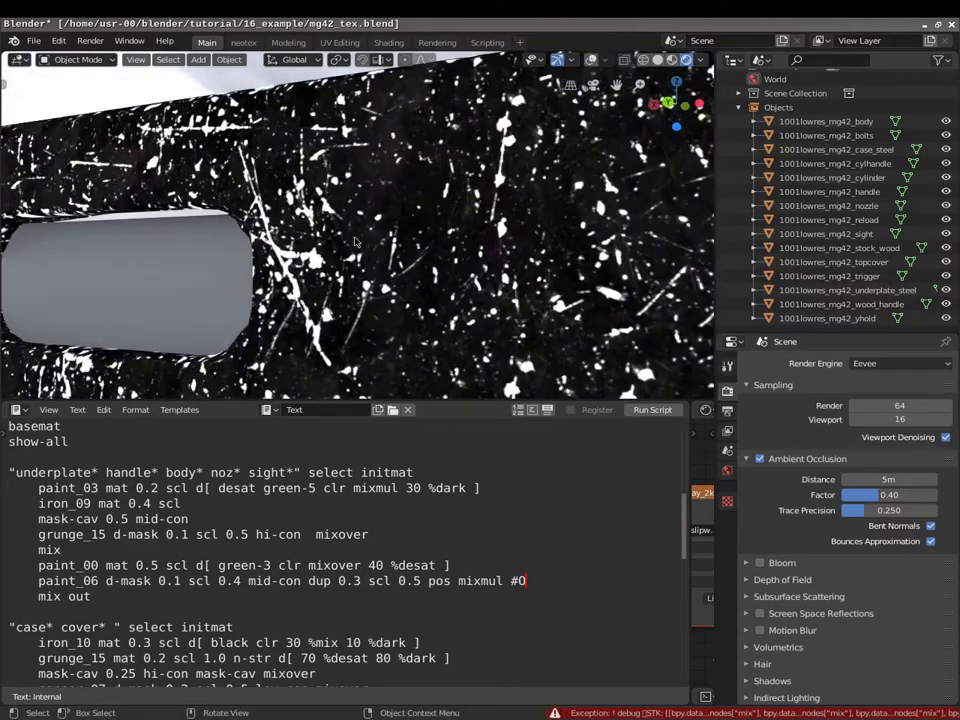
pyautogui.scroll(-4, 380, 268)
pyautogui.keyDown('shift'); pyautogui.moveTo(244, 273); pyautogui.dragTo(289, 207, button='middle'); pyautogui.keyUp('shift')
pyautogui.scroll(5, 450, 252)
# Move the #O marker to the end of the underplate block's "mix out" line and run the script.
pyautogui.press('BackSpace')
pyautogui.press('BackSpace')
pyautogui.hotkey('alt', 'p')
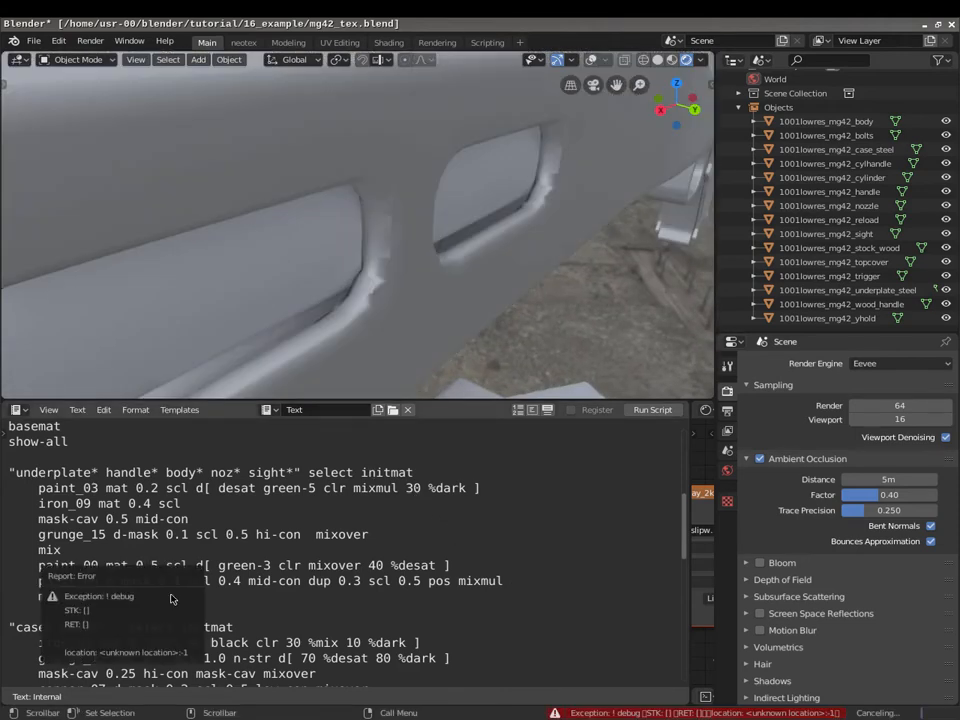
# Examine the mixed paint and iron material on the barrel shroud, receiver and grip from several angles.
pyautogui.moveTo(185, 305); pyautogui.dragTo(274, 279, button='middle')
pyautogui.scroll(-6, 357, 285)
pyautogui.moveTo(357, 285); pyautogui.dragTo(242, 184, button='middle')
pyautogui.scroll(3, 409, 305)
pyautogui.scroll(-3, 260, 188)
pyautogui.moveTo(362, 206); pyautogui.dragTo(494, 264, button='middle')
pyautogui.scroll(-2, 400, 256)
pyautogui.moveTo(272, 243); pyautogui.dragTo(480, 248, button='middle')
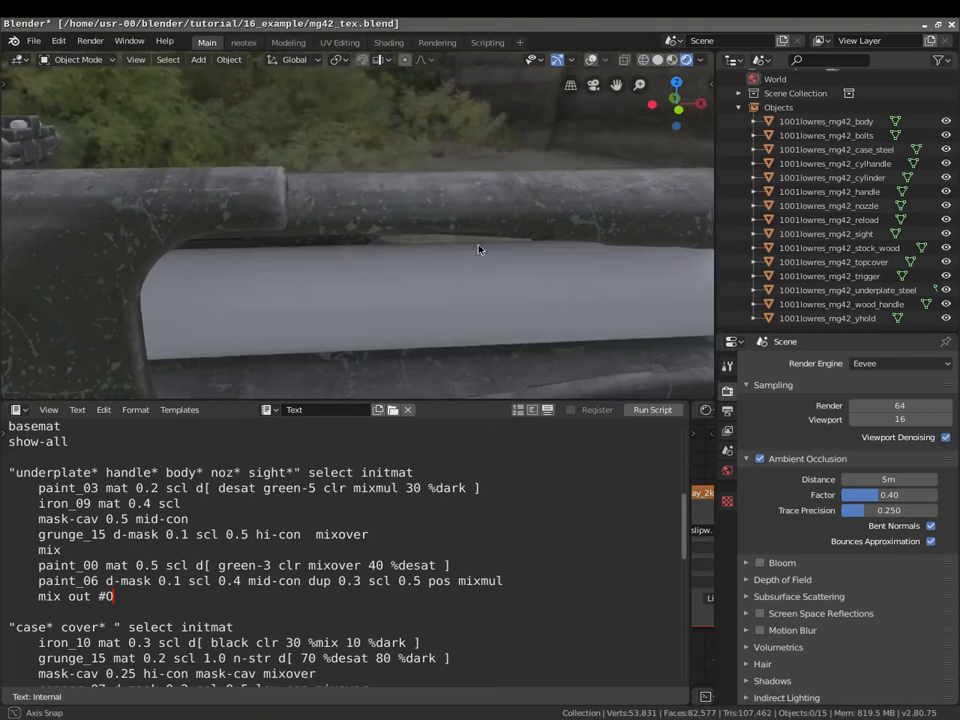
pyautogui.keyDown('shift'); pyautogui.moveTo(168, 250); pyautogui.dragTo(476, 207, button='middle'); pyautogui.keyUp('shift')
pyautogui.moveTo(416, 264); pyautogui.dragTo(402, 230, button='middle')
pyautogui.keyDown('shift'); pyautogui.moveTo(200, 237); pyautogui.dragTo(352, 215, button='middle'); pyautogui.keyUp('shift')
pyautogui.keyDown('shift'); pyautogui.moveTo(143, 222); pyautogui.dragTo(373, 219, button='middle'); pyautogui.keyUp('shift')
pyautogui.scroll(3, 340, 230)
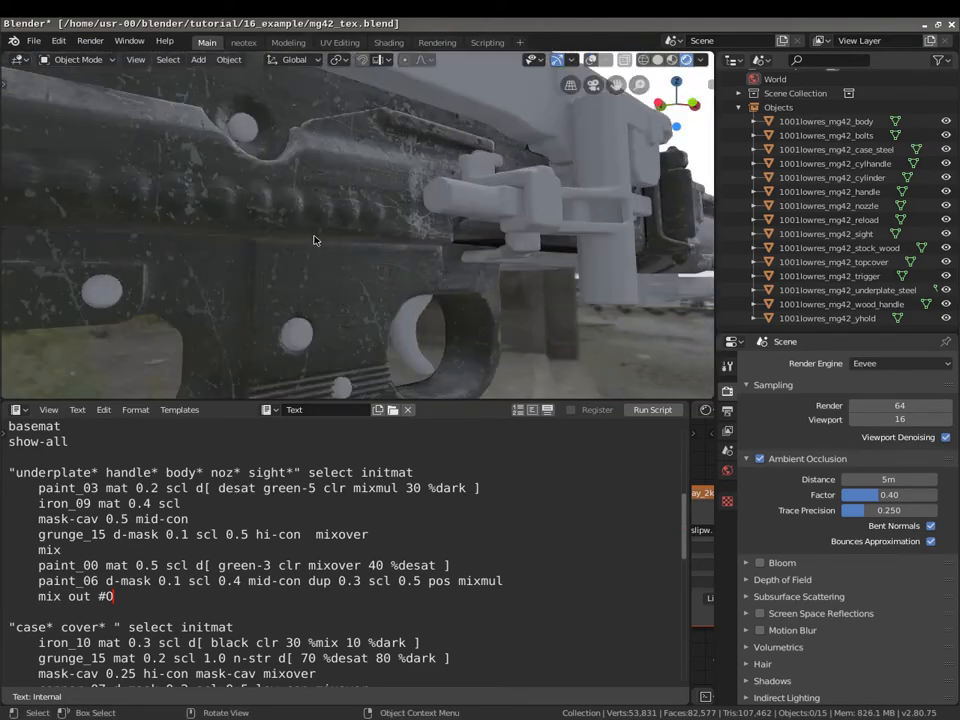
pyautogui.moveTo(343, 301); pyautogui.dragTo(362, 272, button='middle')
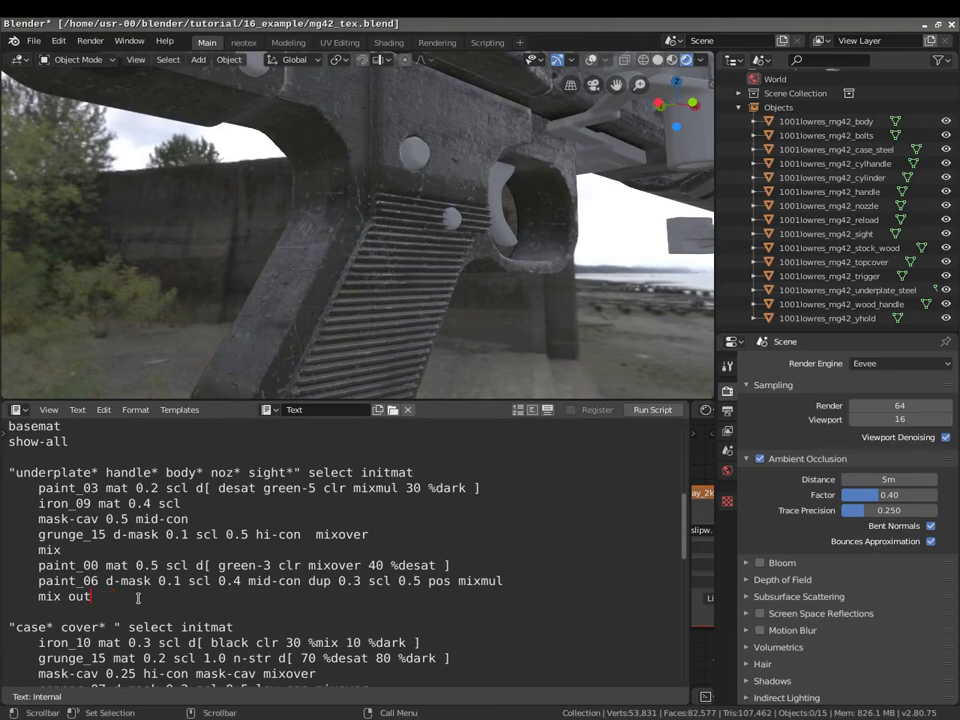
# Clear the #O marker after "mix out" and delete the surplus blank lines before and after the cylinder block.
pyautogui.scroll(-3, 137, 598)
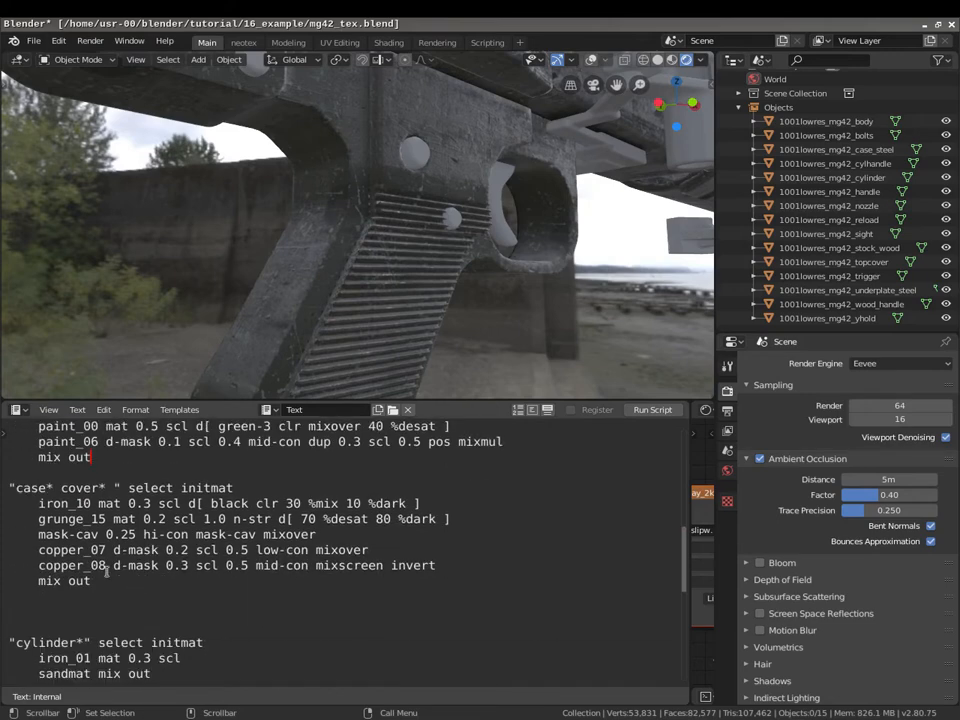
pyautogui.click(113, 626)
pyautogui.press('BackSpace')
pyautogui.press('BackSpace')
pyautogui.scroll(-1, 140, 632)
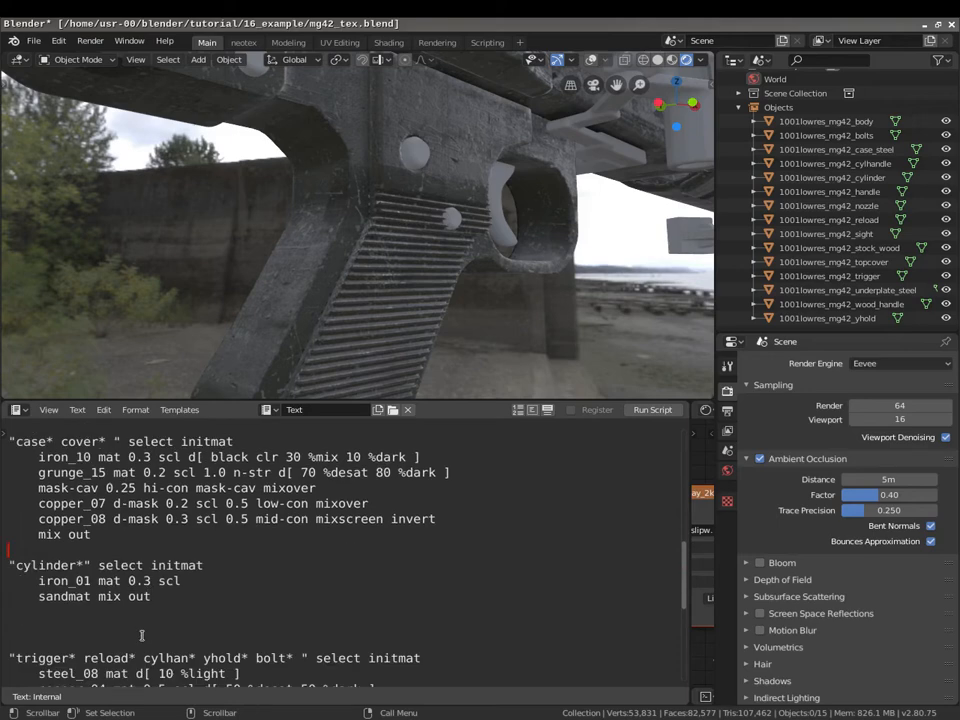
pyautogui.press('BackSpace')
pyautogui.press('BackSpace')
# Move the cylinder block above the underplate block and add "#" after its "sandmat mix out".
pyautogui.moveTo(148, 597); pyautogui.dragTo(1, 565)
pyautogui.rightClick(22, 571)
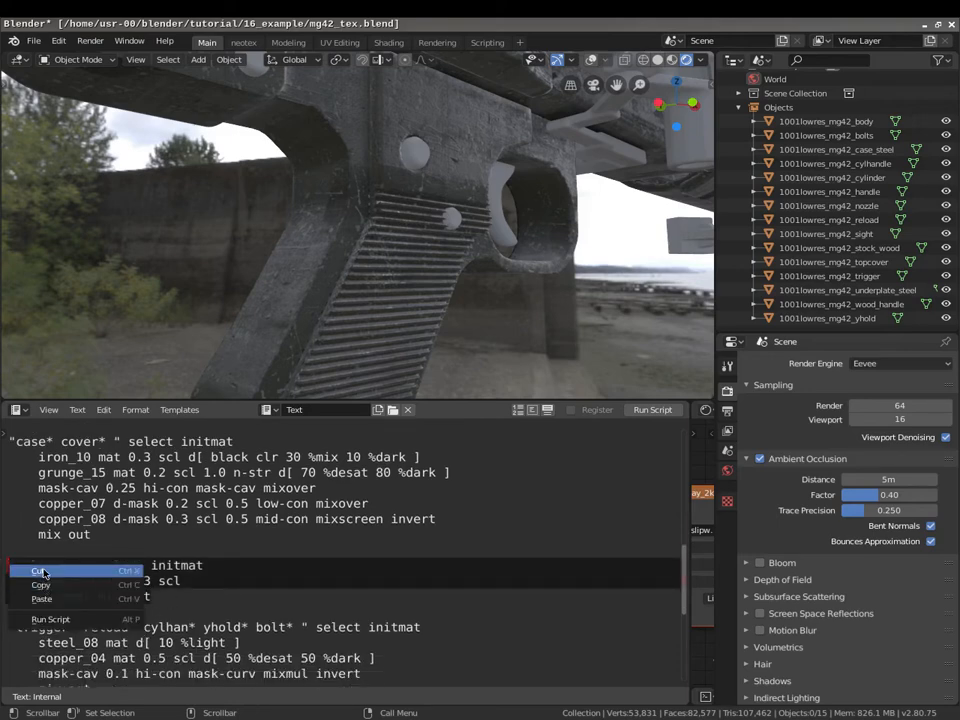
pyautogui.click(32, 570)
pyautogui.scroll(4, 72, 594)
pyautogui.click(75, 441)
pyautogui.rightClick(75, 441)
pyautogui.click(80, 460)
pyautogui.write('#')
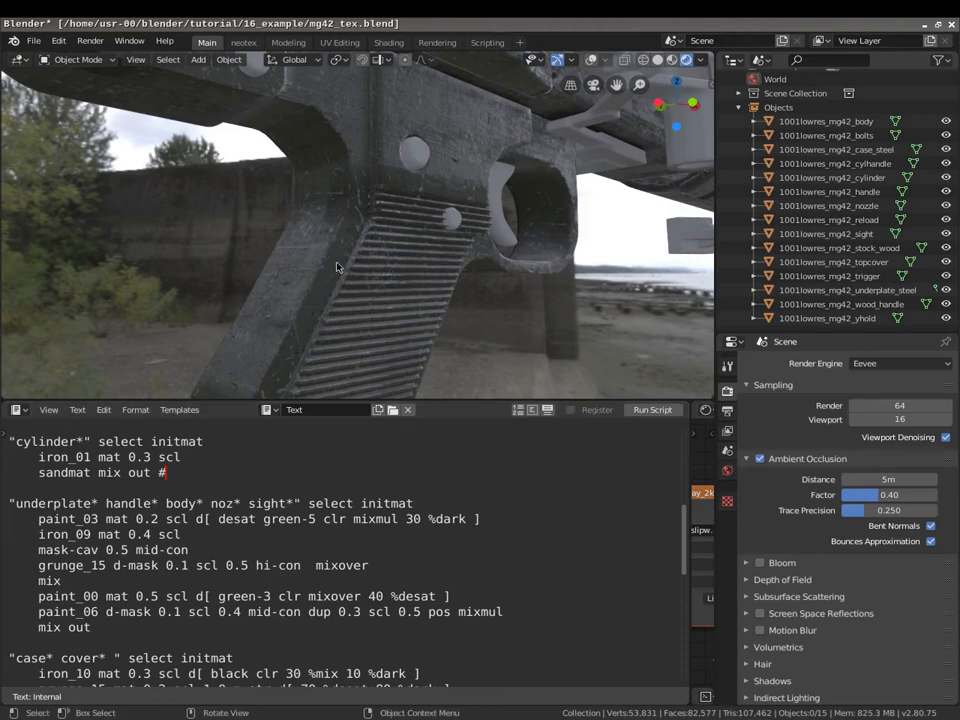
# Add "#" after "select initmat" in the cylinder block and run the script with the barrel in view.
pyautogui.moveTo(412, 164); pyautogui.dragTo(394, 332, button='middle')
pyautogui.scroll(-6, 394, 332)
pyautogui.keyDown('shift'); pyautogui.moveTo(584, 278); pyautogui.dragTo(391, 279, button='middle'); pyautogui.keyUp('shift')
pyautogui.scroll(2, 391, 281)
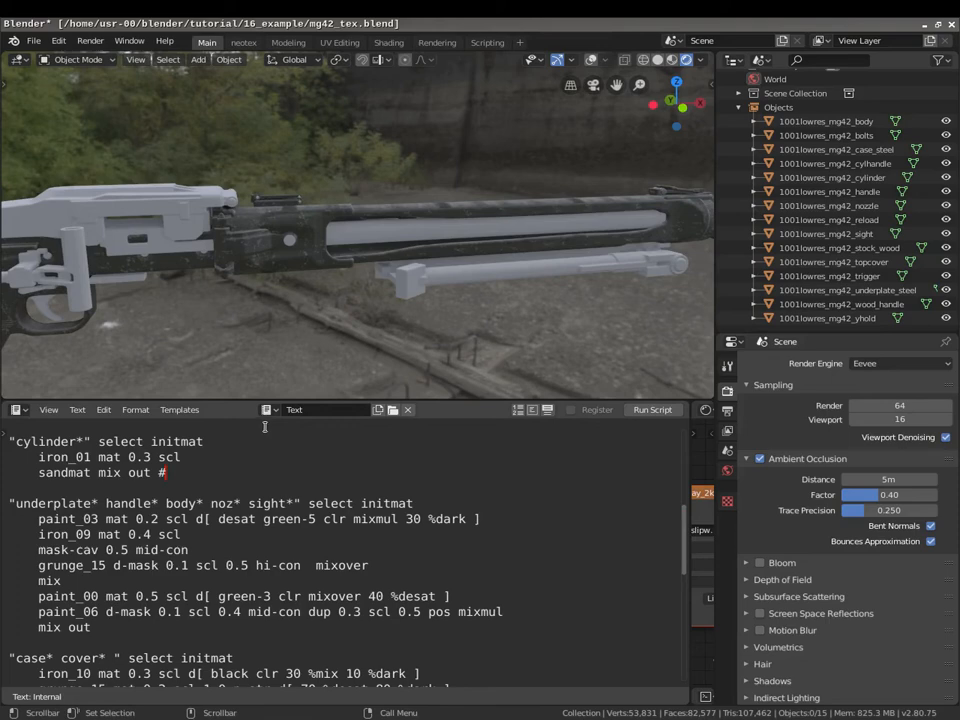
pyautogui.click(254, 441)
pyautogui.write('#')
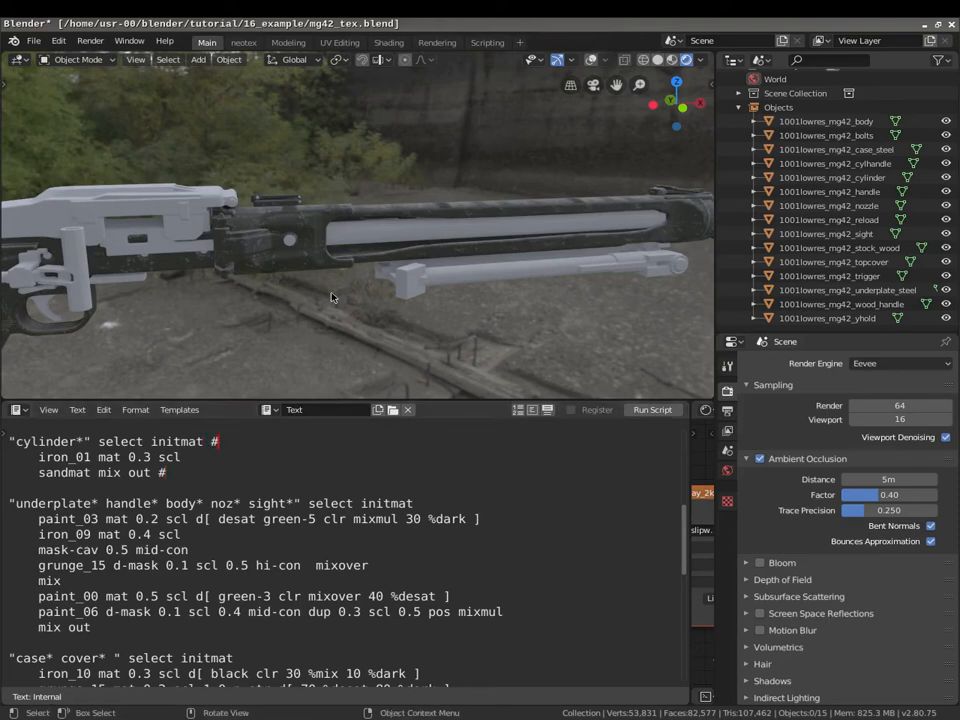
pyautogui.hotkey('alt', 'p')
# Examine the initialised cylinder inside the barrel shroud and its lines in the script.
pyautogui.moveTo(480, 271); pyautogui.dragTo(373, 298, button='middle')
pyautogui.scroll(6, 257, 276)
pyautogui.scroll(-3, 257, 276)
pyautogui.keyDown('shift'); pyautogui.moveTo(430, 305); pyautogui.dragTo(257, 243, button='middle'); pyautogui.keyUp('shift')
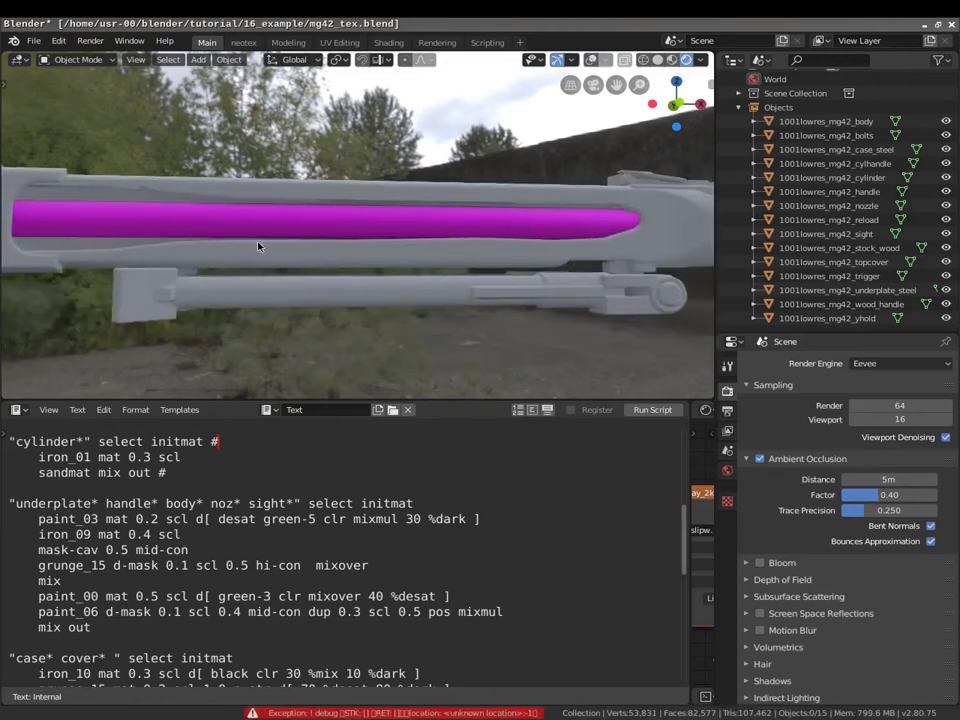
pyautogui.scroll(2, 182, 534)
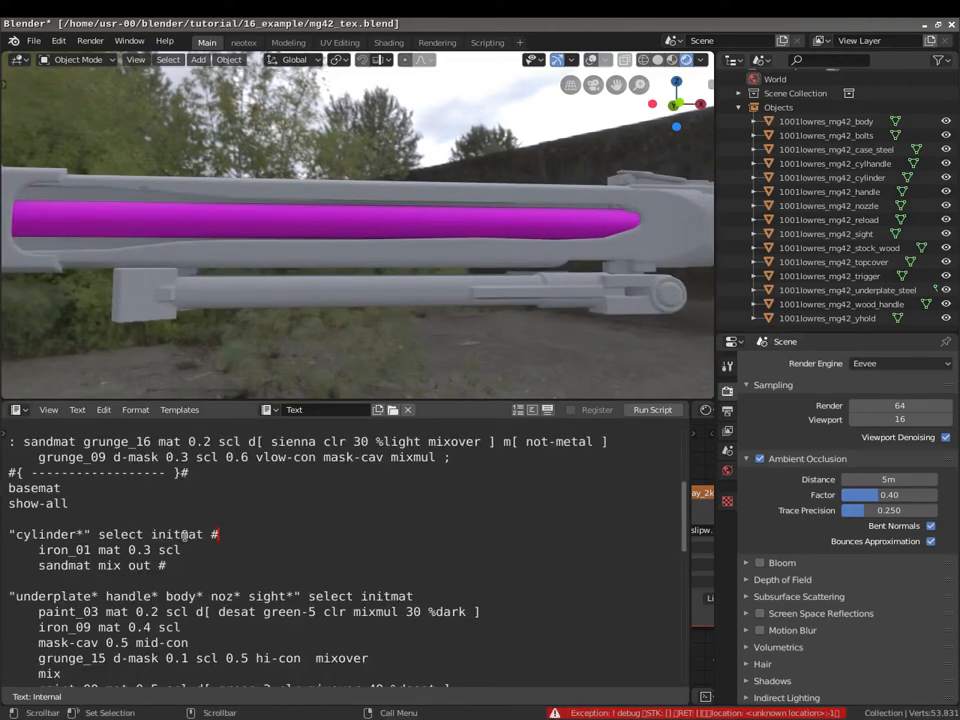
pyautogui.moveTo(463, 237); pyautogui.dragTo(440, 270, button='middle')
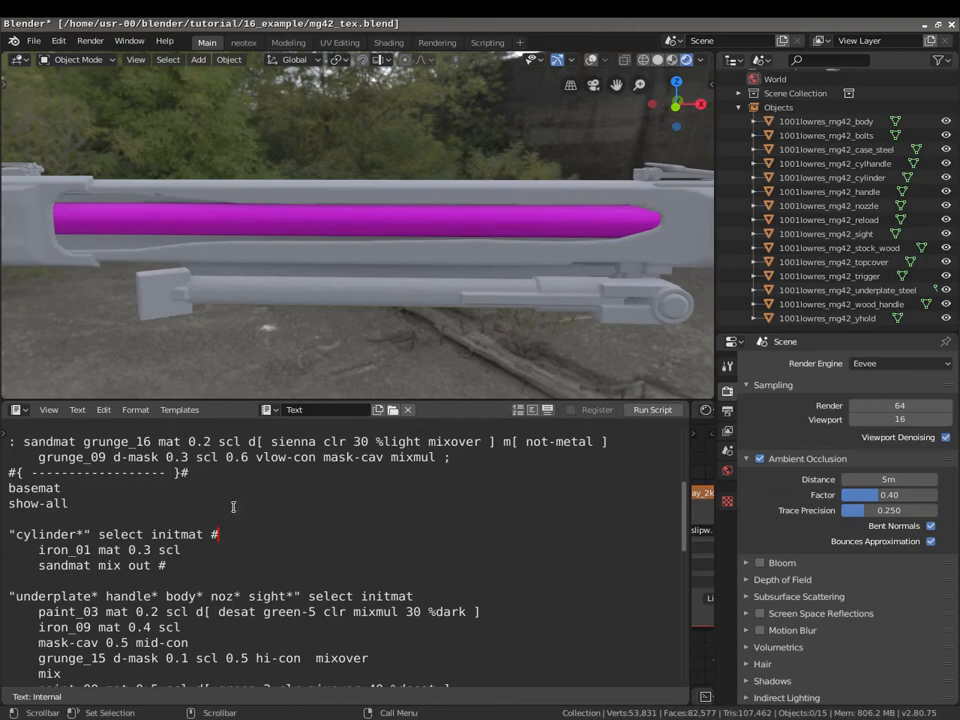
pyautogui.keyDown('shift'); pyautogui.moveTo(144, 315); pyautogui.dragTo(380, 308, button='middle'); pyautogui.keyUp('shift')
pyautogui.scroll(3, 440, 268)
pyautogui.moveTo(455, 257); pyautogui.dragTo(435, 268, button='middle')
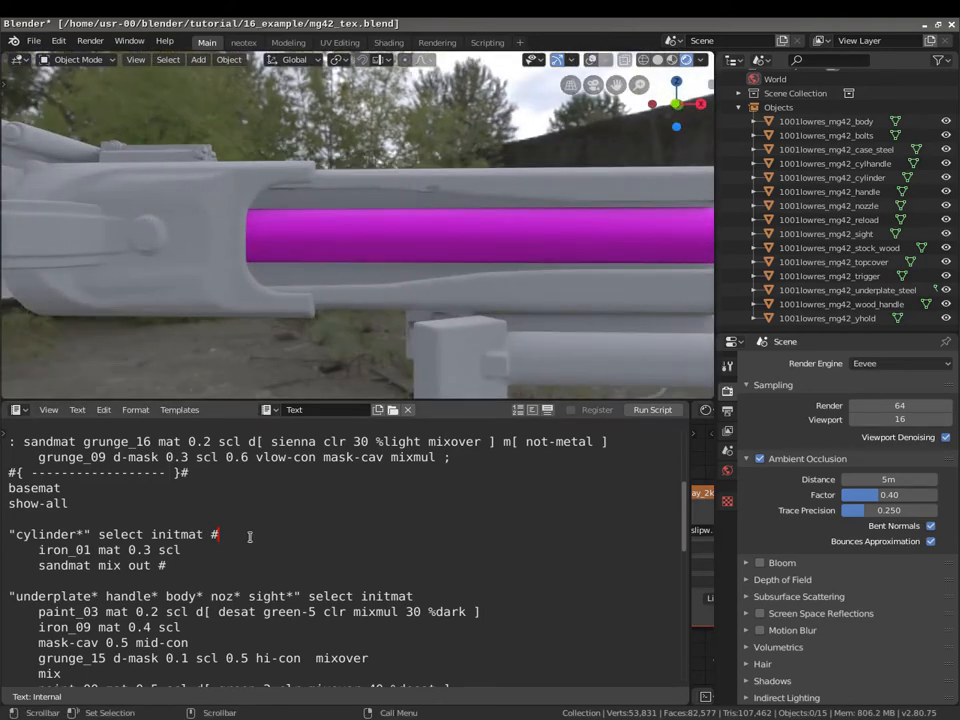
pyautogui.moveTo(300, 316); pyautogui.dragTo(371, 302, button='middle')
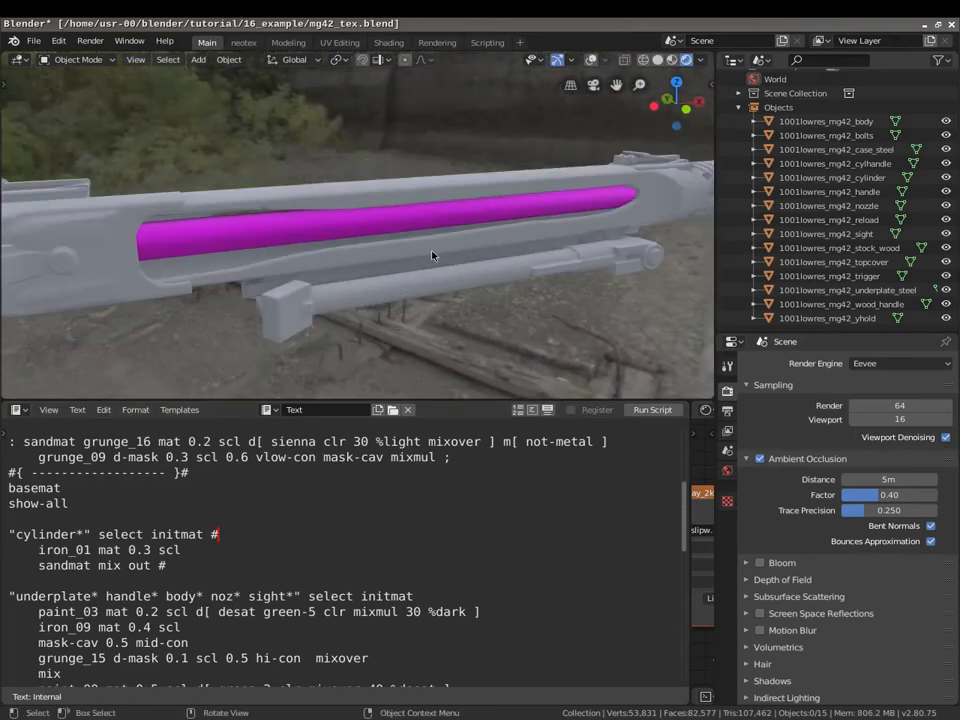
# Replace the marker after "initmat" with #O after "iron_01 mat 0.3 scl", run the script, and inspect the cylinder's iron texture.
pyautogui.press('BackSpace')
pyautogui.press('BackSpace')
pyautogui.scroll(-2, 197, 611)
pyautogui.scroll(2, 210, 580)
pyautogui.click(219, 553)
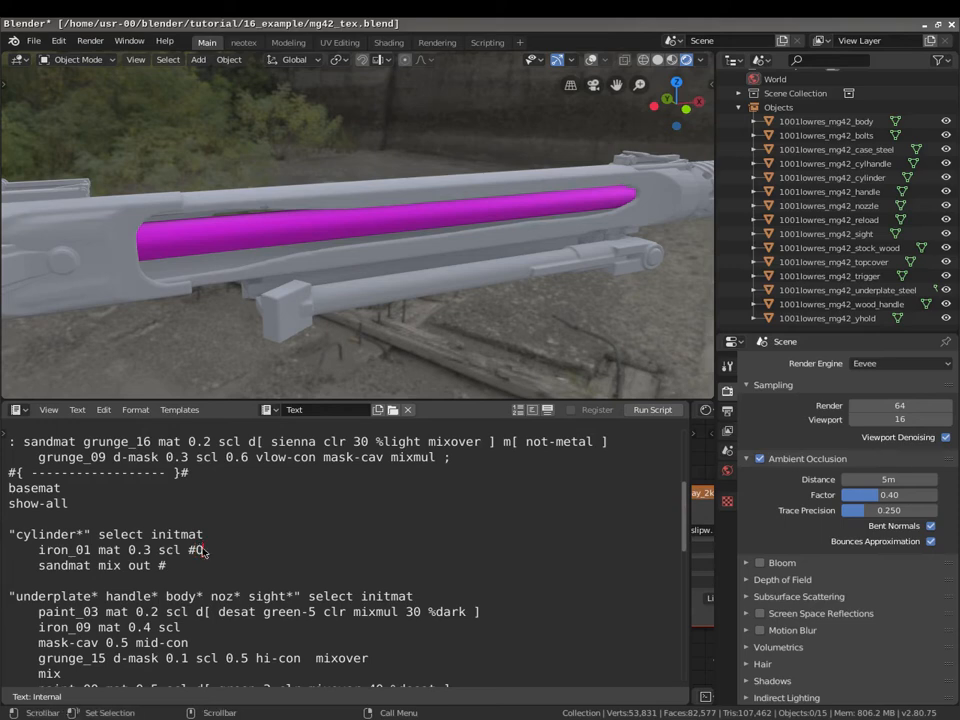
pyautogui.hotkey('alt', 'p')
pyautogui.scroll(5, 219, 196)
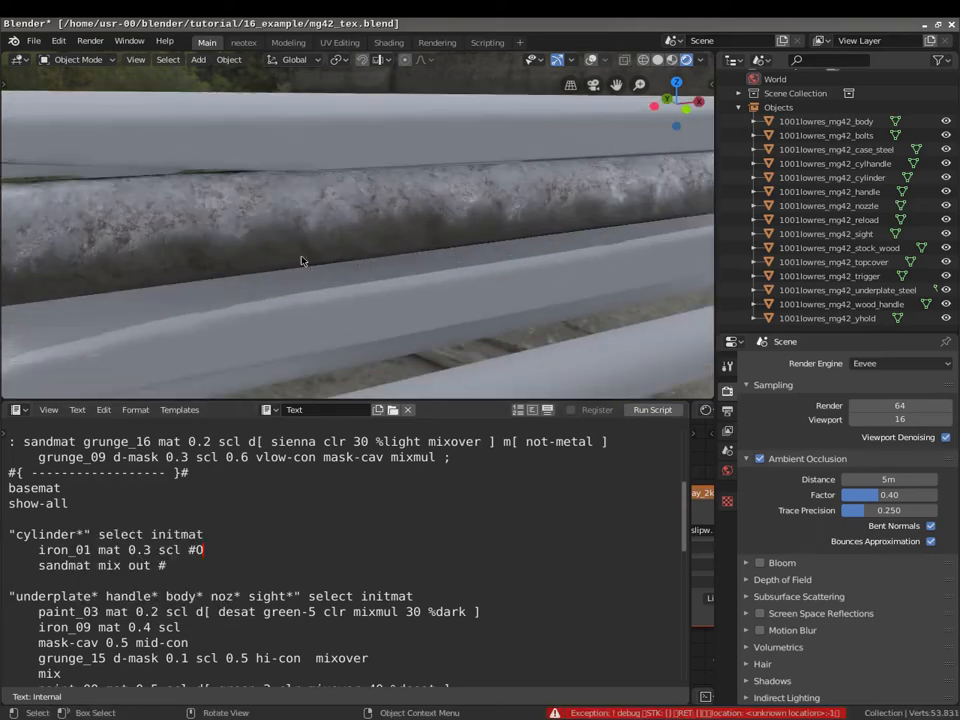
pyautogui.moveTo(196, 204); pyautogui.dragTo(390, 320, button='middle')
# Remove the #O marker from the iron_01 line and review the sandmat definition above.
pyautogui.press('BackSpace')
pyautogui.press('BackSpace')
pyautogui.press('BackSpace')
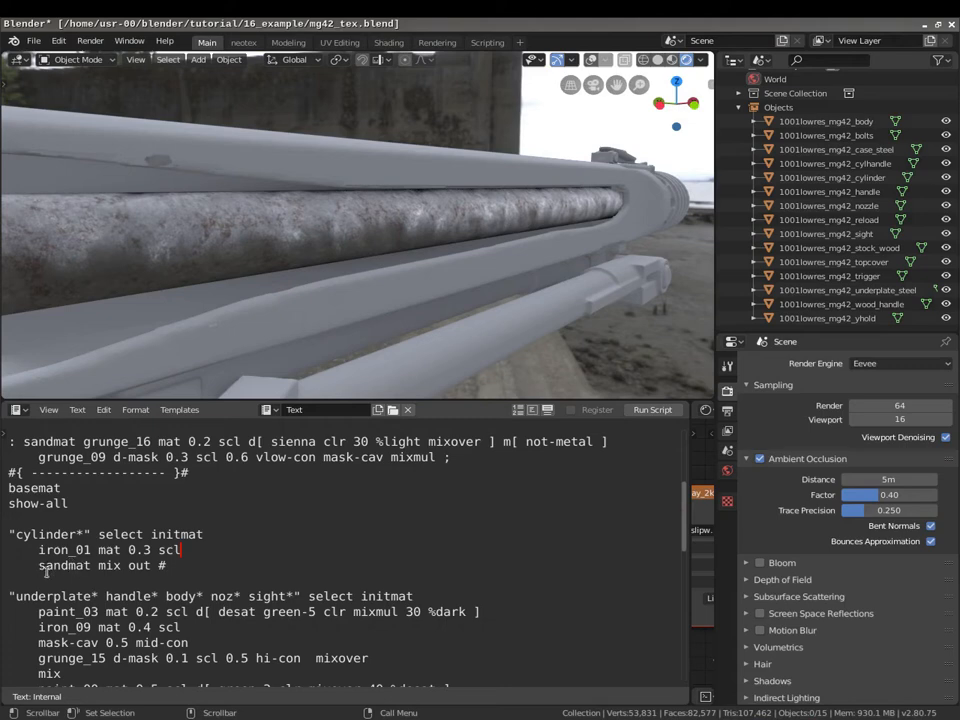
pyautogui.scroll(2, 58, 566)
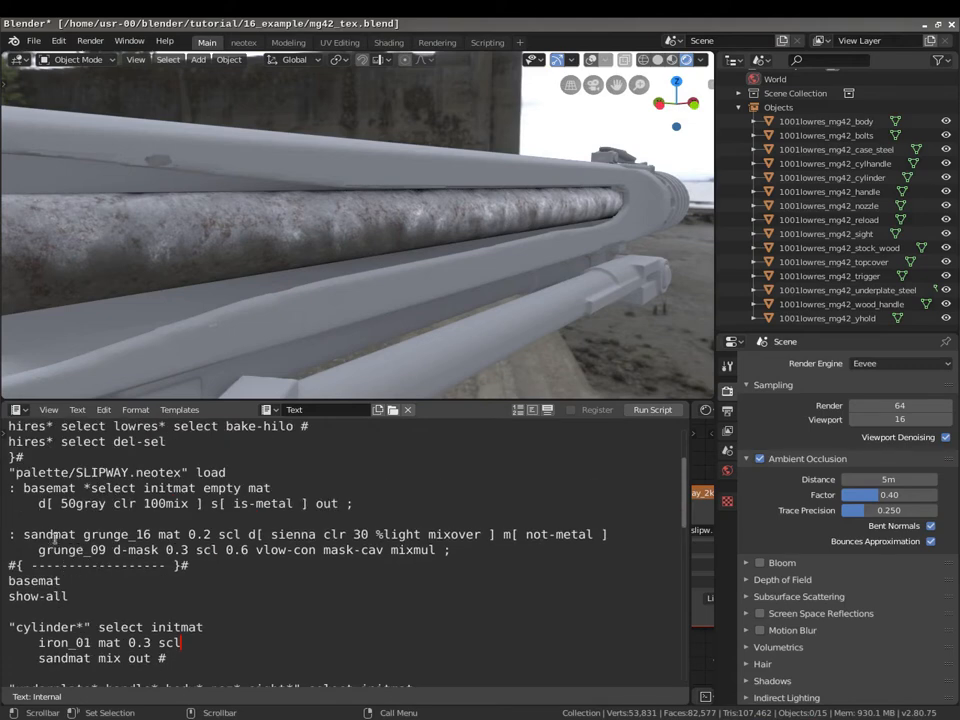
pyautogui.scroll(-1, 106, 556)
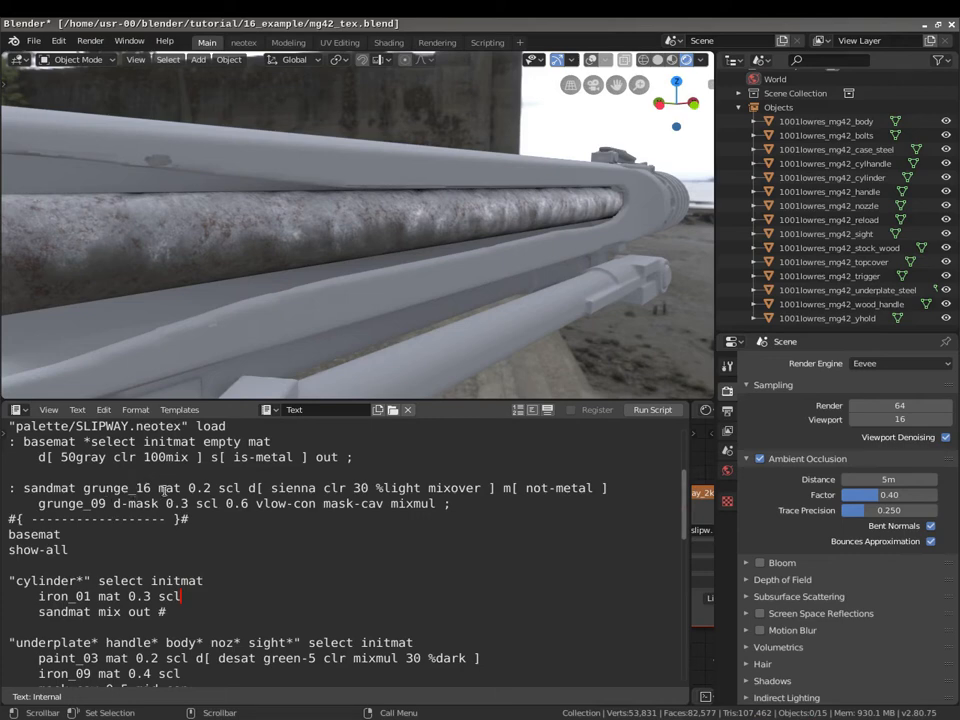
# Preview the grunge_16 layer in sandmat by running the script with #O after "0.2 scl" and again with #O after "mixover".
pyautogui.click(247, 488)
pyautogui.write('out')
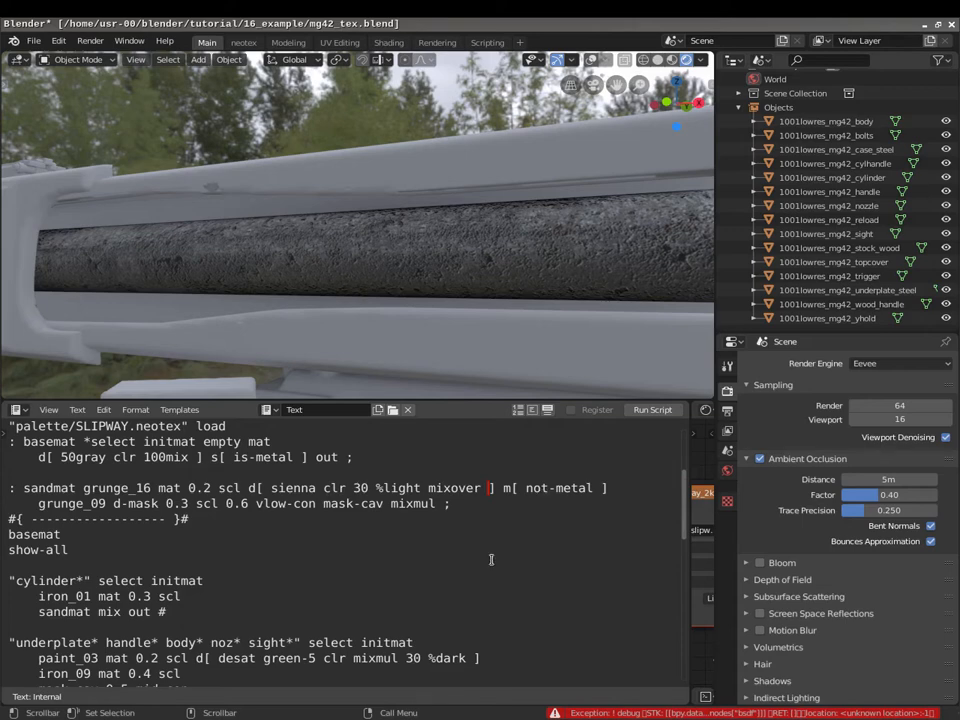
pyautogui.write('#0')
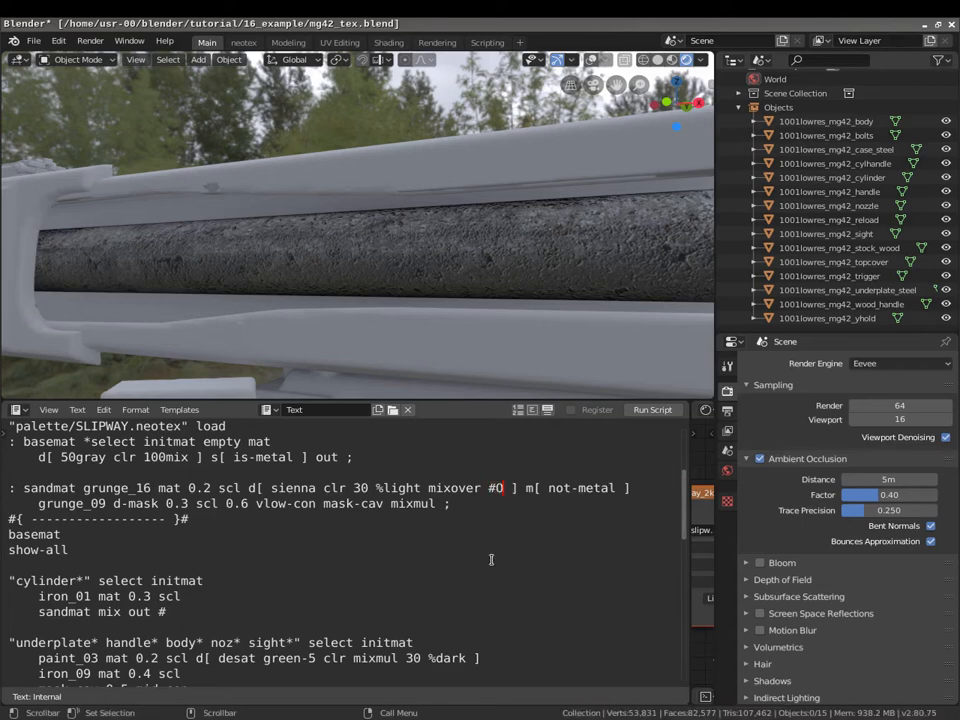
pyautogui.hotkey('alt', 'p')
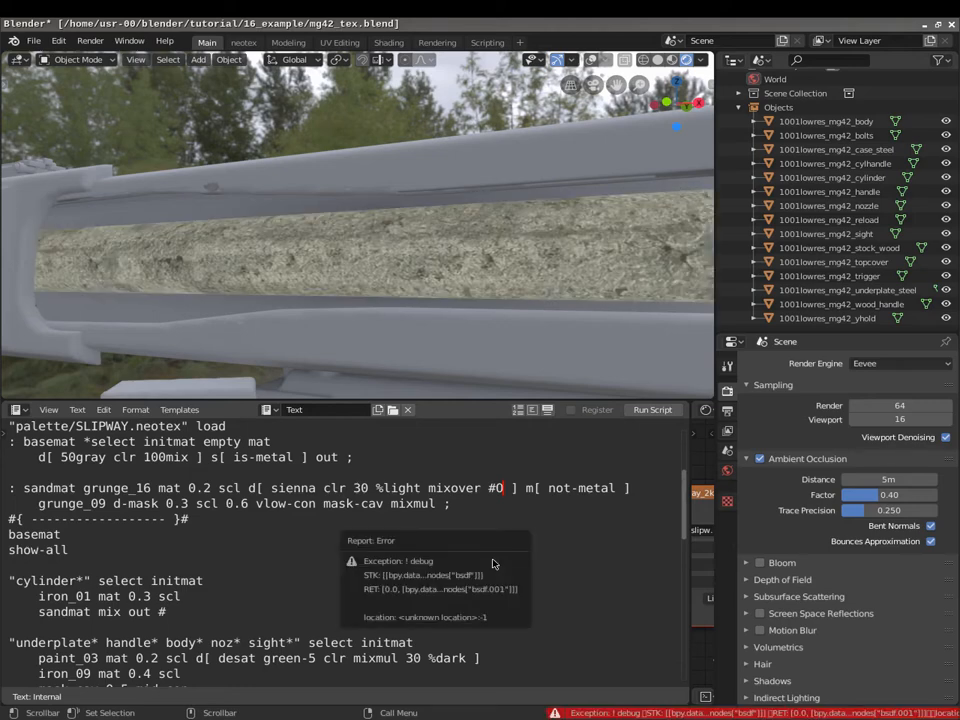
# Preview the sandmat diffuse before the sienna tint by running the script with #O after "d[", and remove that marker.
pyautogui.click(263, 488)
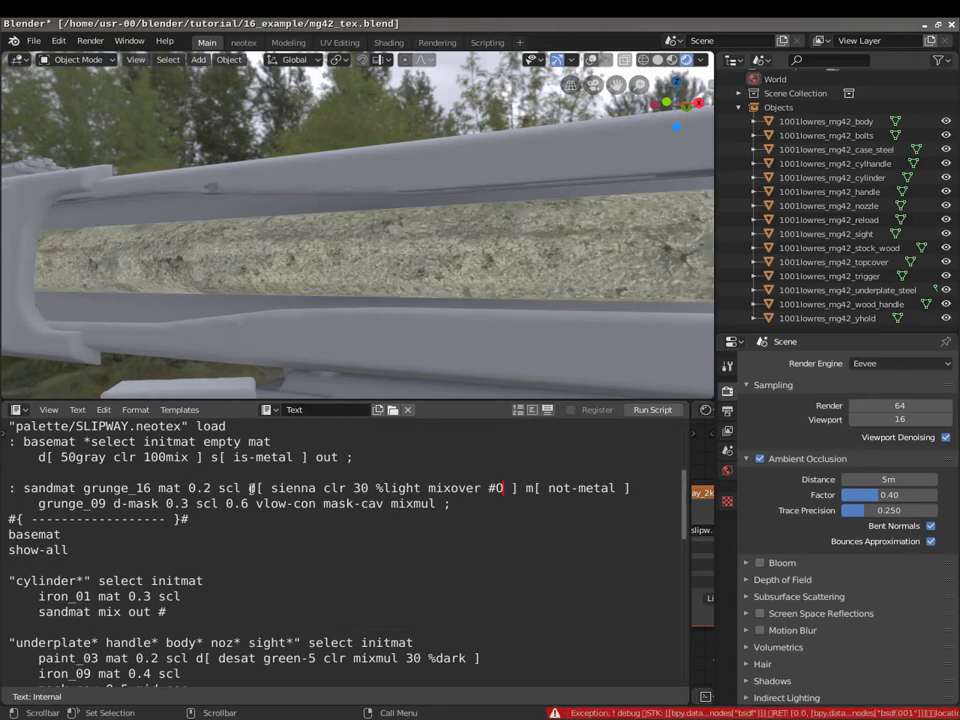
pyautogui.write('#0')
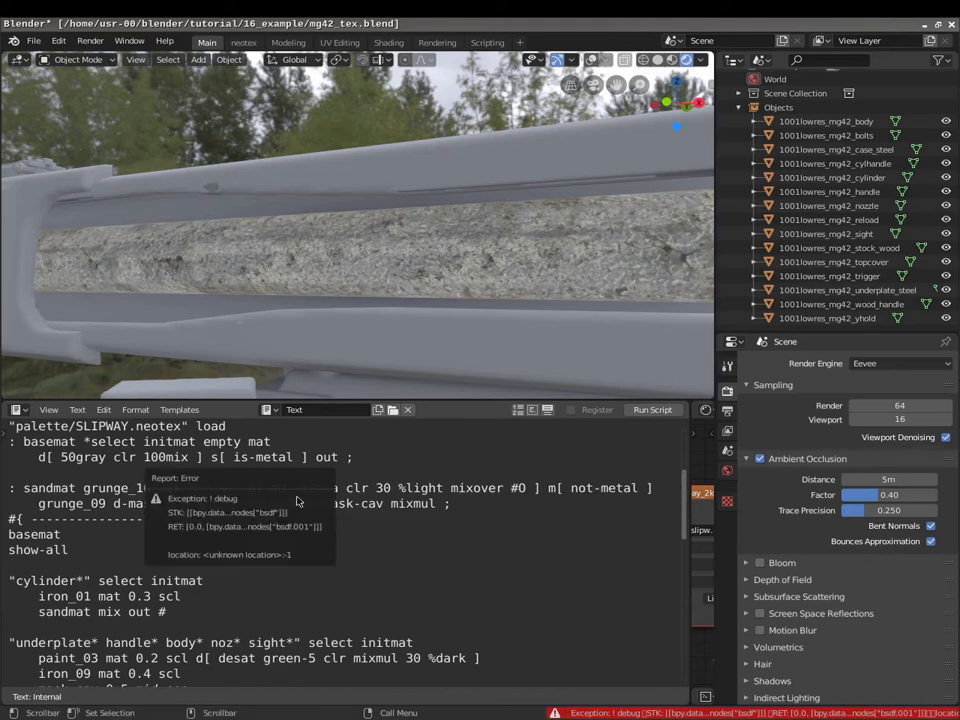
pyautogui.press('BackSpace')
pyautogui.press('BackSpace')
pyautogui.press('BackSpace')
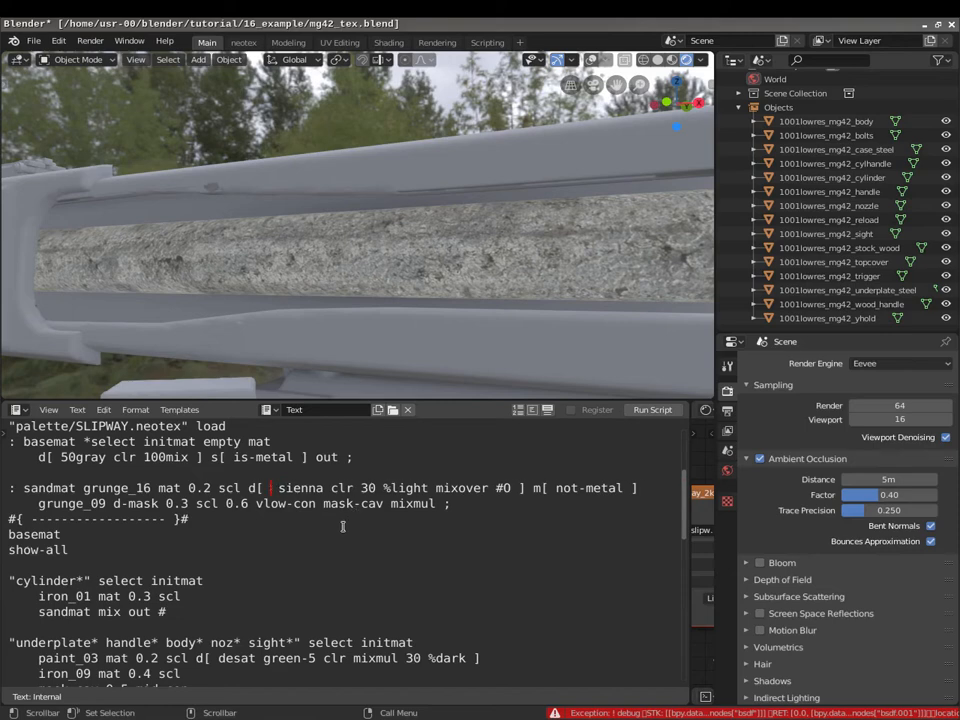
# Move the #O marker from after "mixover" to after "m[ not-metal ]" in sandmat, run the script, and inspect the cylinder.
pyautogui.click(505, 488)
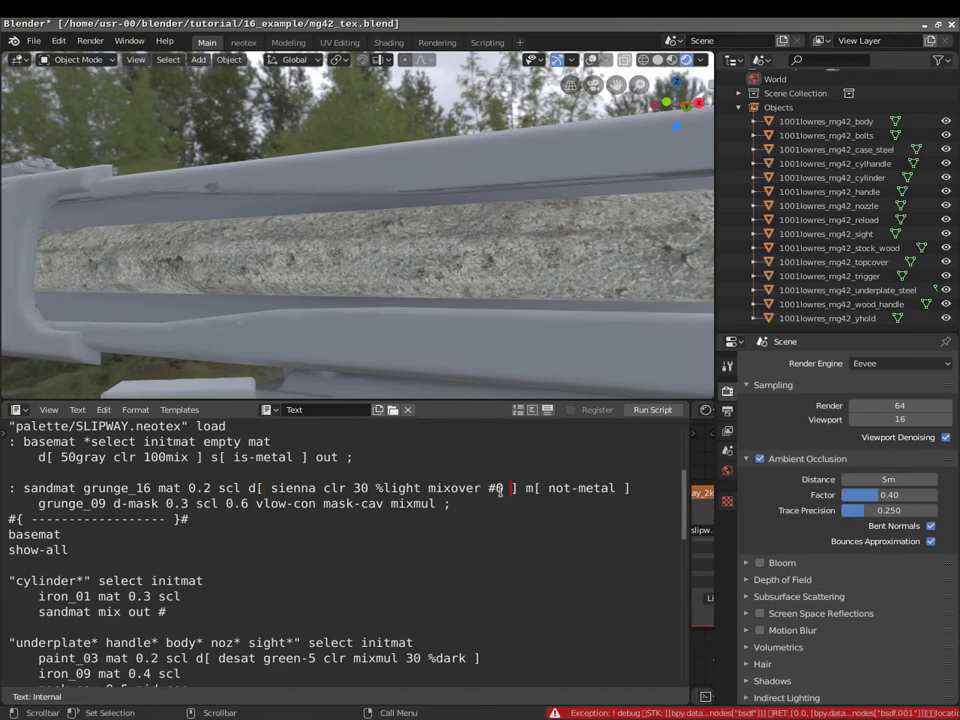
pyautogui.press('BackSpace')
pyautogui.press('BackSpace')
pyautogui.press('BackSpace')
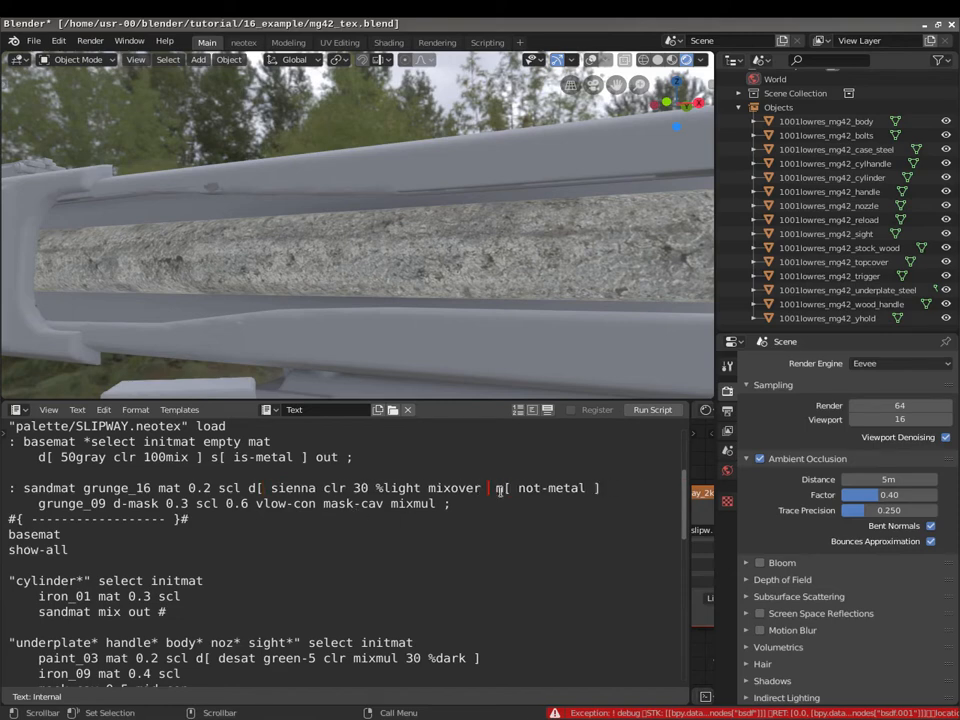
pyautogui.write(']')
pyautogui.press('Right')
pyautogui.press('Right')
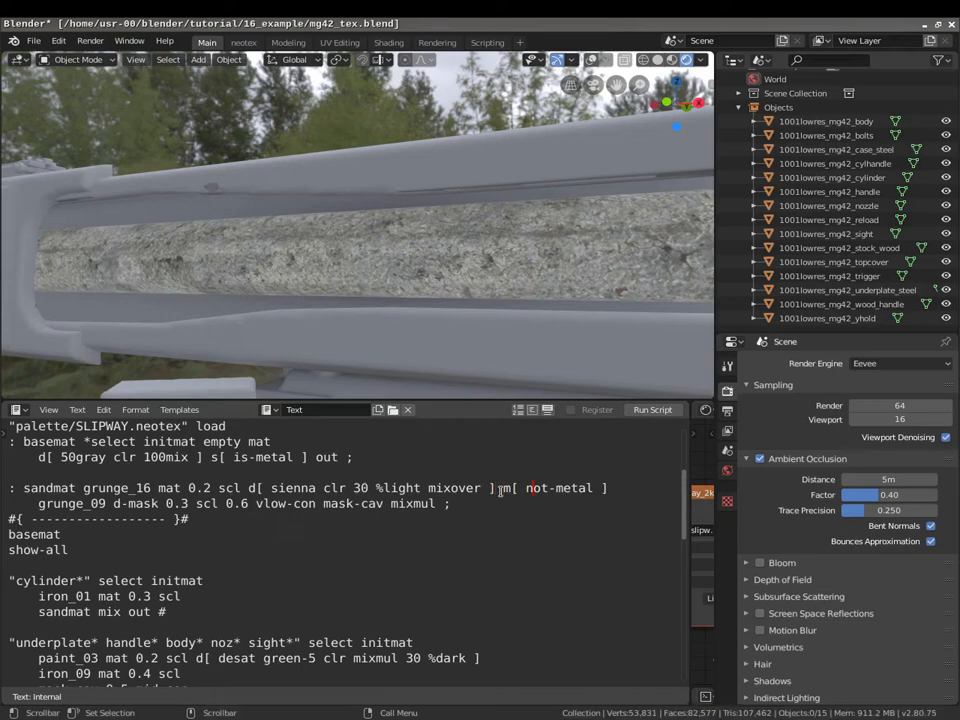
pyautogui.write('#0')
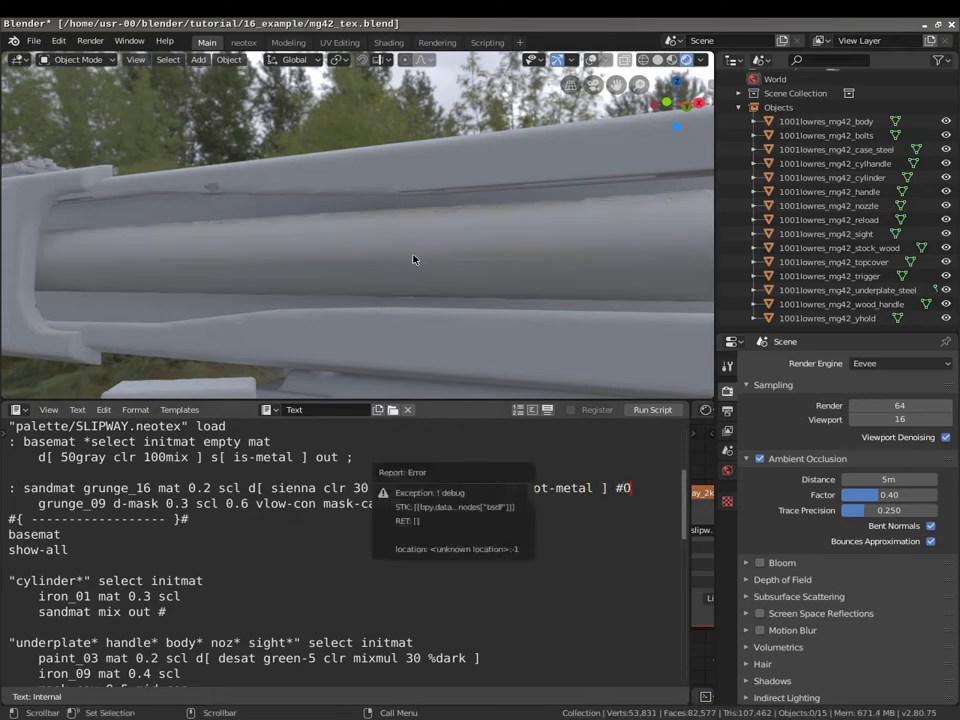
pyautogui.moveTo(354, 261)
pyautogui.mouseDown(button='middle')
pyautogui.moveTo(371, 280)
pyautogui.moveTo(375, 261)
pyautogui.moveTo(390, 285)
pyautogui.moveTo(352, 299)
pyautogui.moveTo(356, 329)
pyautogui.mouseUp(button='middle')
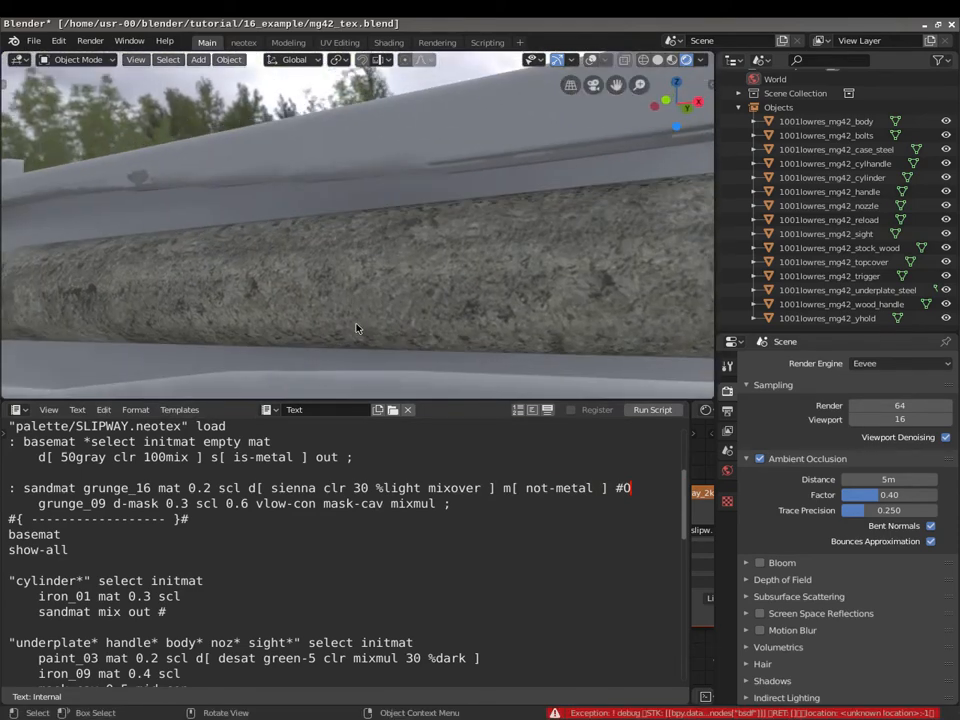
# Replace the not-metal marker with #O after "grunge_09 d-mask 0.3 scl", run the script, and inspect the mask on the cylinder.
pyautogui.press('BackSpace')
pyautogui.press('BackSpace')
pyautogui.press('BackSpace')
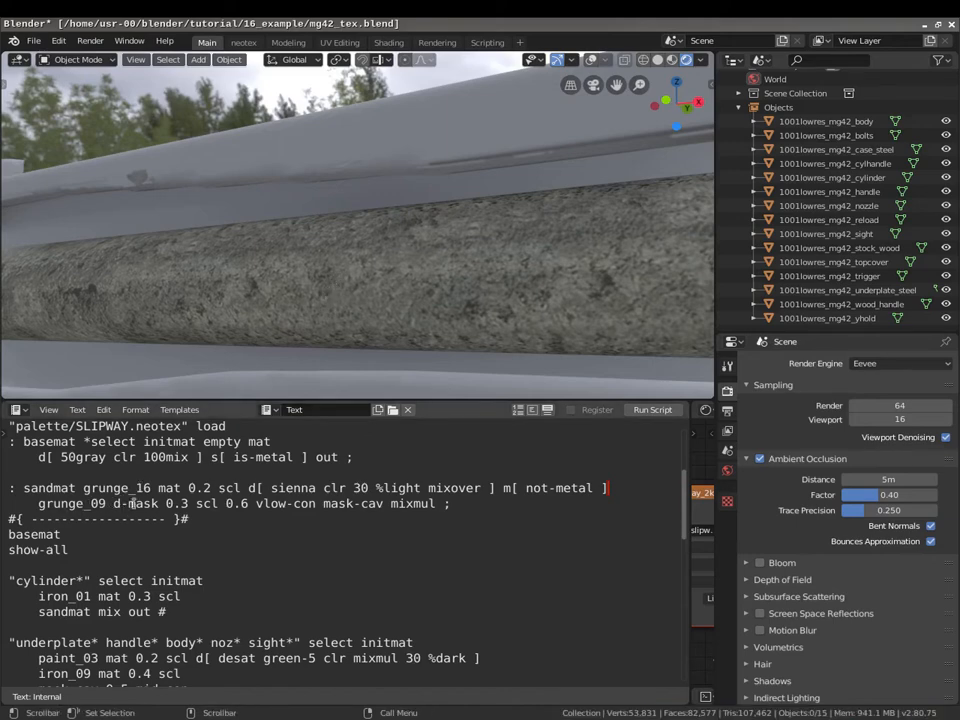
pyautogui.click(215, 503)
pyautogui.write('#O')
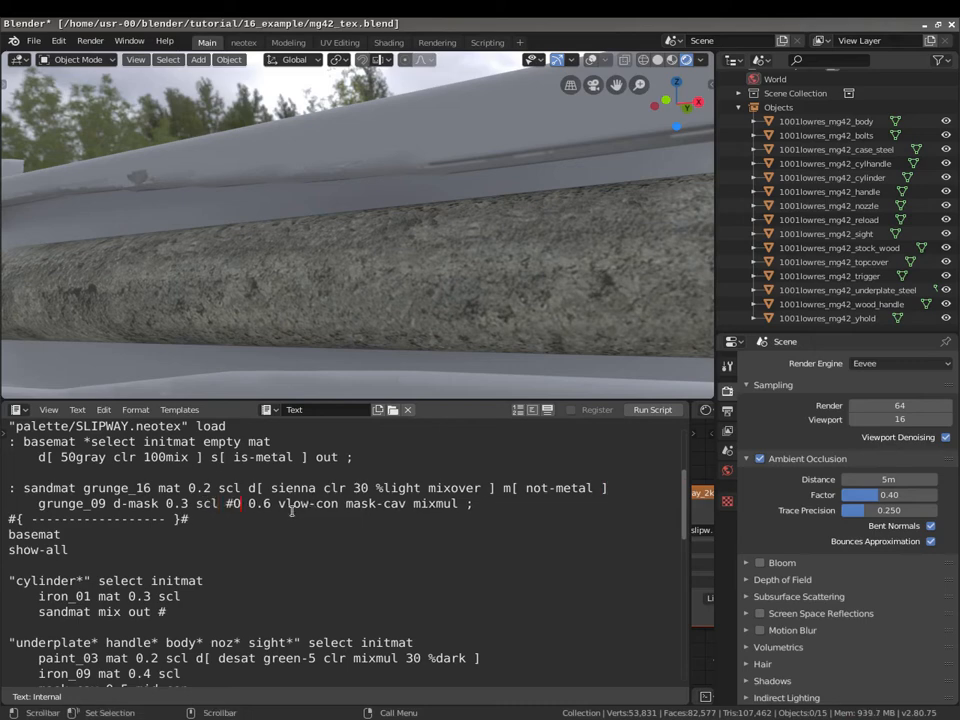
pyautogui.hotkey('alt', 'p')
pyautogui.moveTo(386, 375); pyautogui.dragTo(400, 280, button='middle')
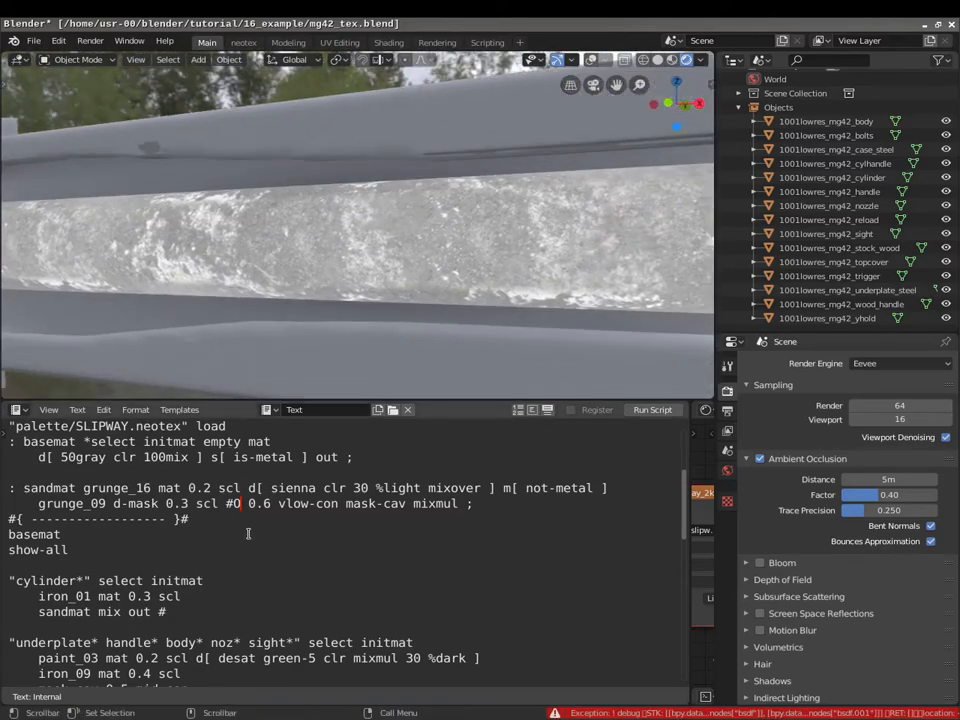
# Move the #O marker to after "0.6 vlow-con" in the grunge_09 line and run the script.
pyautogui.press('BackSpace')
pyautogui.press('BackSpace')
pyautogui.press('BackSpace')
pyautogui.click(323, 505)
pyautogui.press('Left')
pyautogui.write('#O')
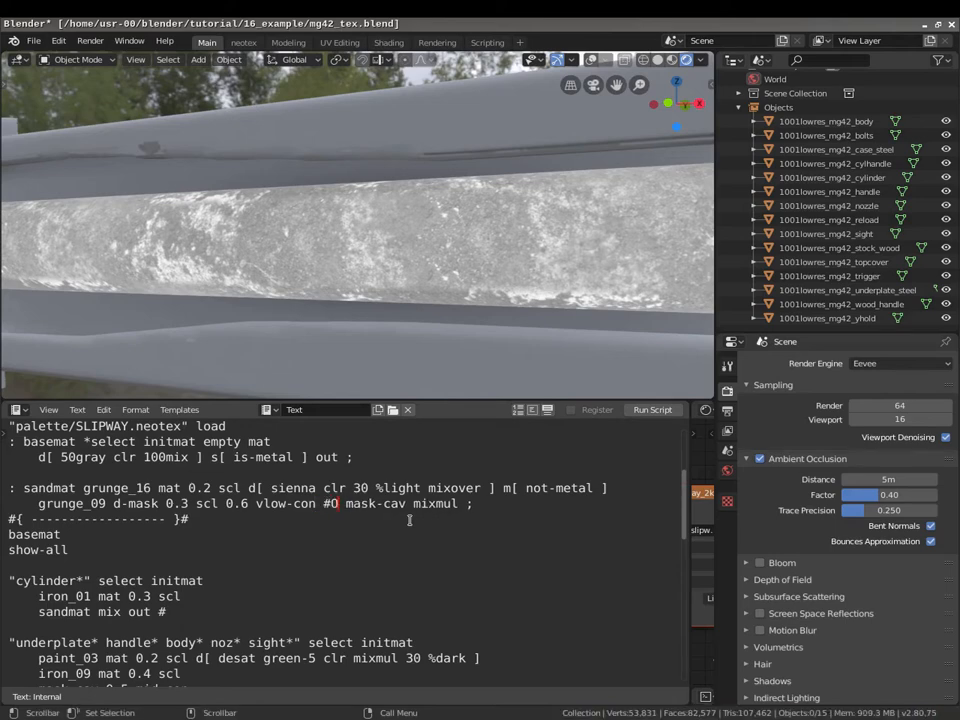
pyautogui.hotkey('alt', 'p')
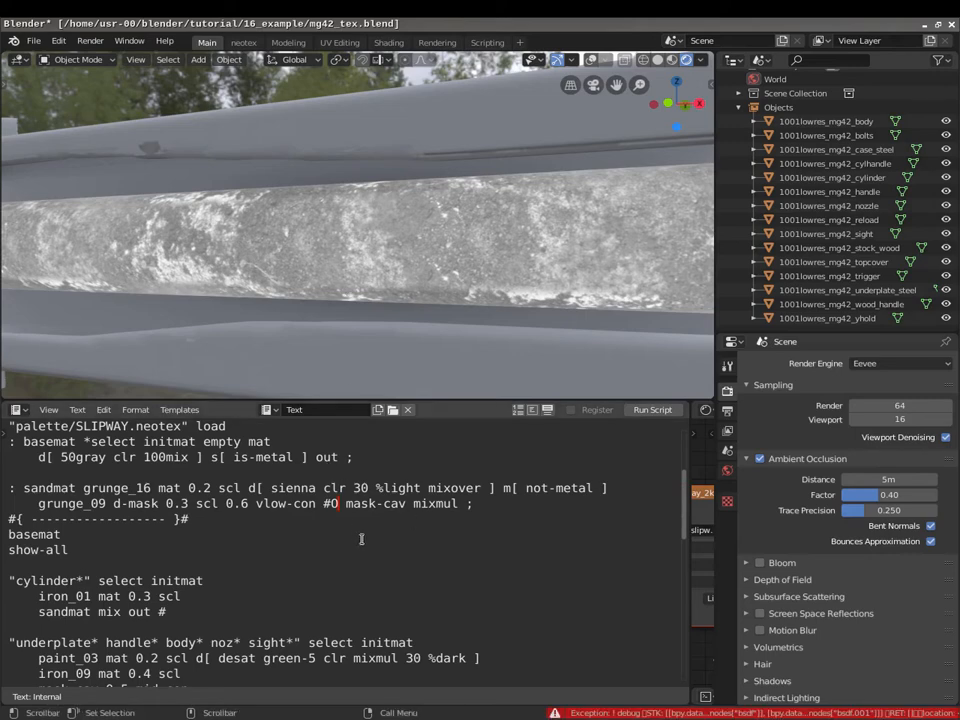
# Move the #O marker to after "mask-cav mixmul", run the script, and inspect the combined mask along the cylinder.
pyautogui.press('BackSpace')
pyautogui.press('BackSpace')
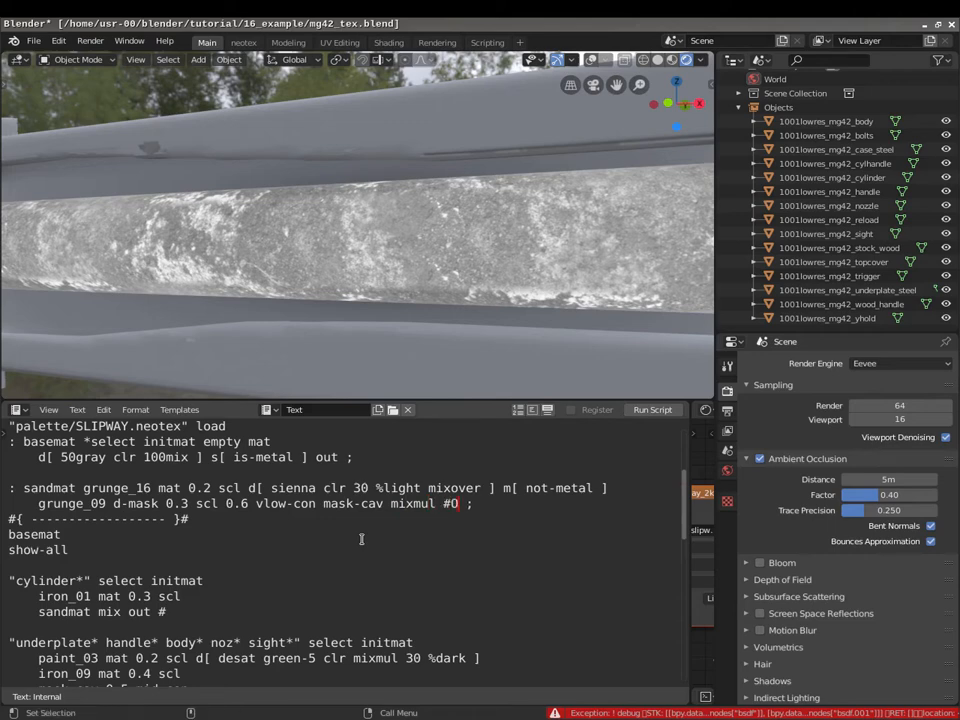
pyautogui.write('#O')
pyautogui.hotkey('alt', 'p')
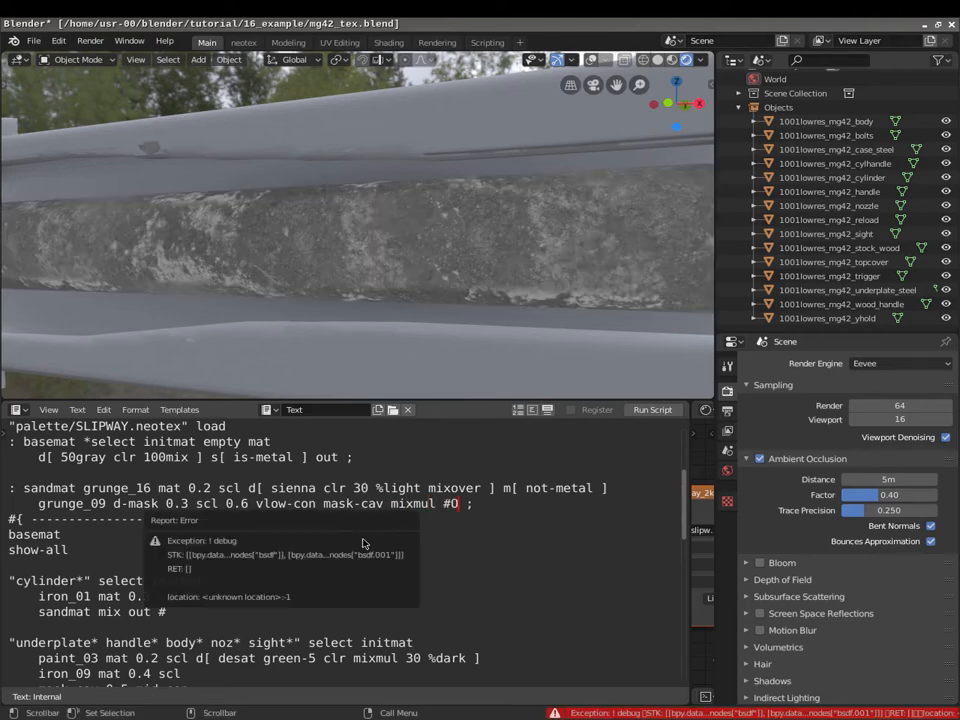
pyautogui.press('Escape')
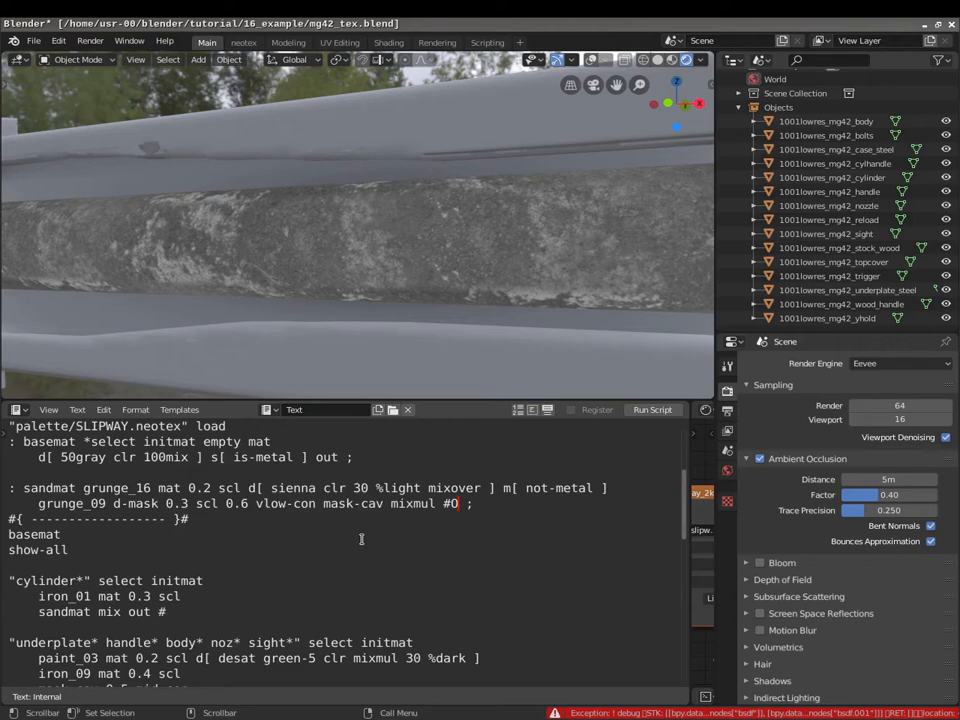
pyautogui.moveTo(414, 300); pyautogui.dragTo(505, 335, button='middle')
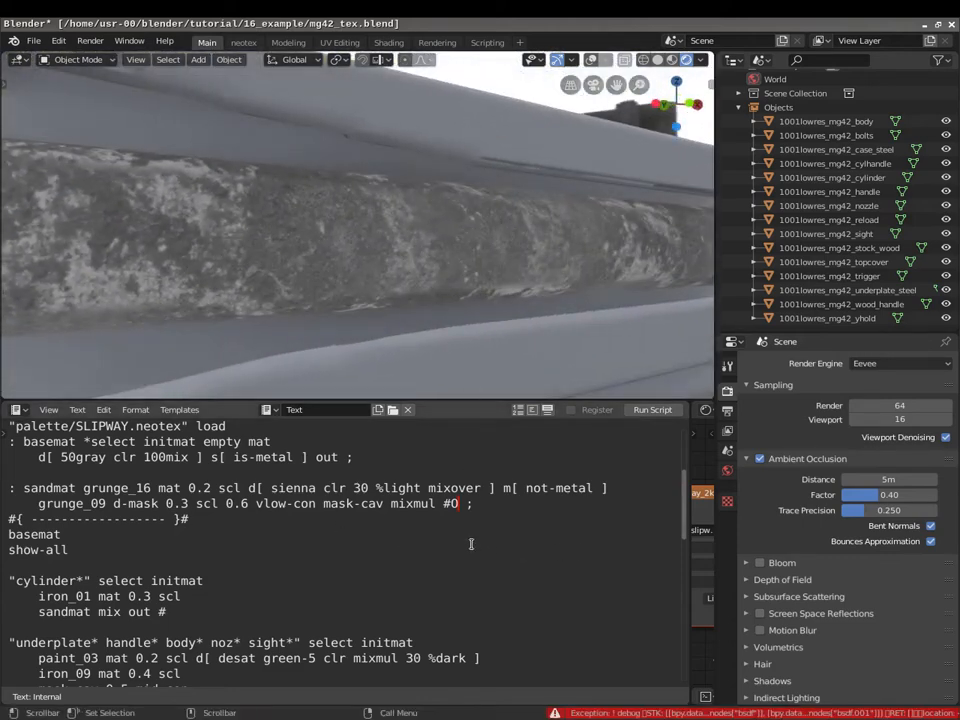
# Remove the #O marker after "mixmul" in sandmat and review the remaining blocks down to "*select continue".
pyautogui.press('BackSpace')
pyautogui.press('BackSpace')
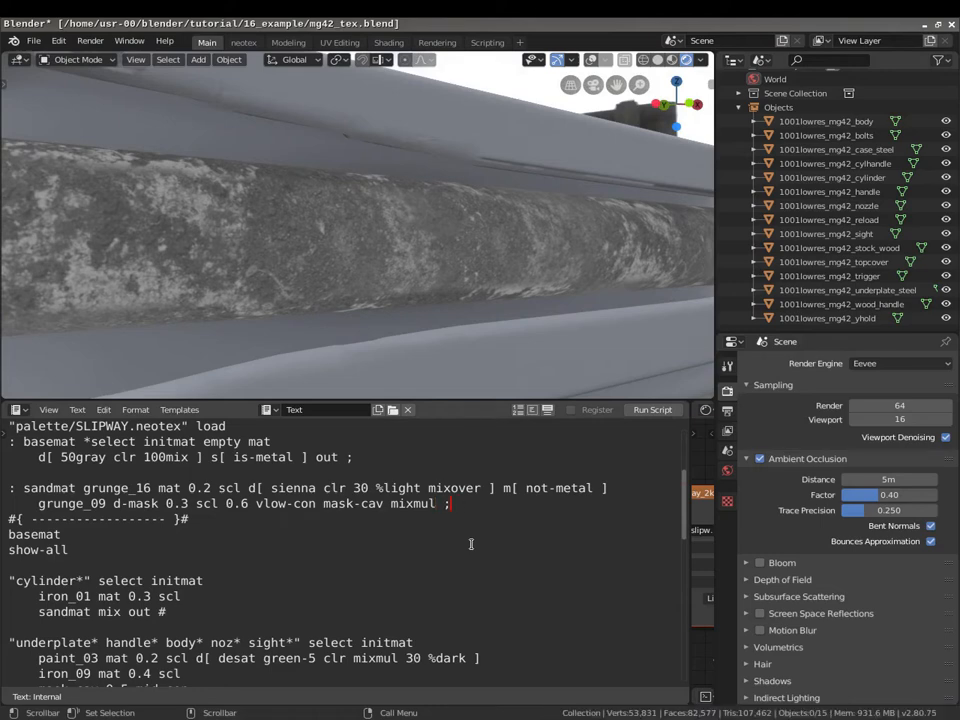
pyautogui.scroll(-3, 411, 563)
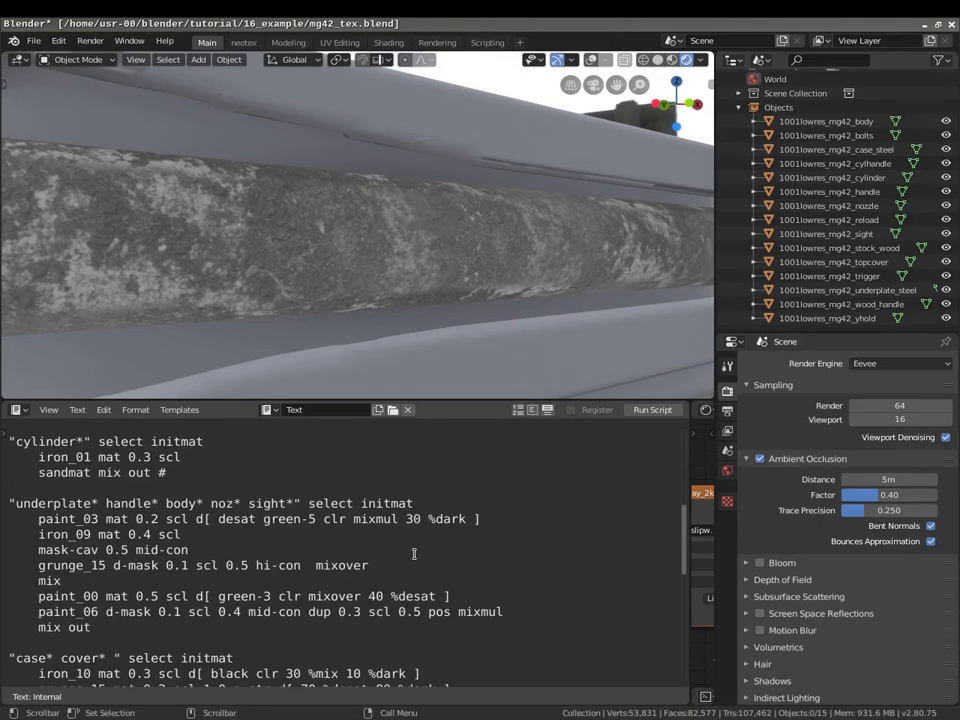
pyautogui.scroll(-8, 420, 540)
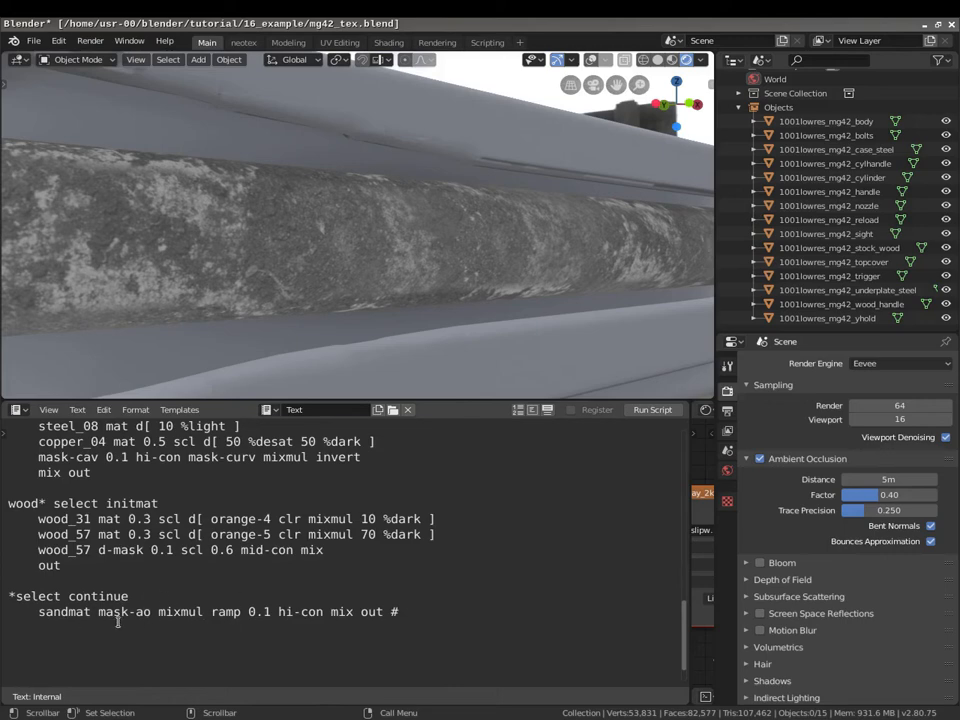
pyautogui.scroll(-10, 366, 216)
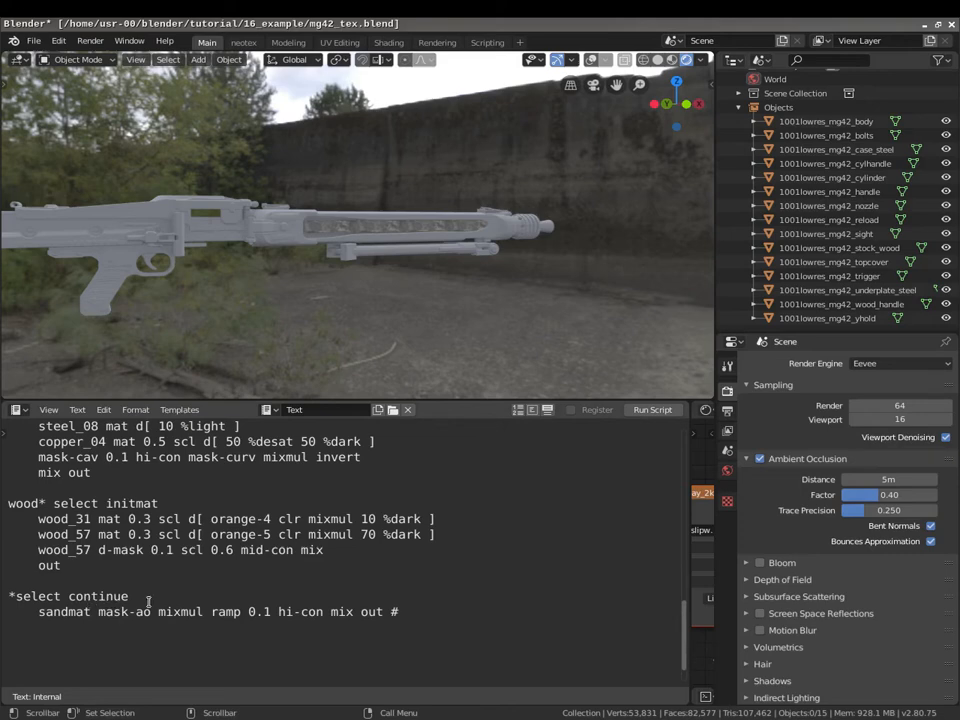
pyautogui.scroll(8, 261, 573)
# Re-enter the "#" after "sandmat mix out" in the cylinder block and run the script with the barrel in close view.
pyautogui.click(189, 515)
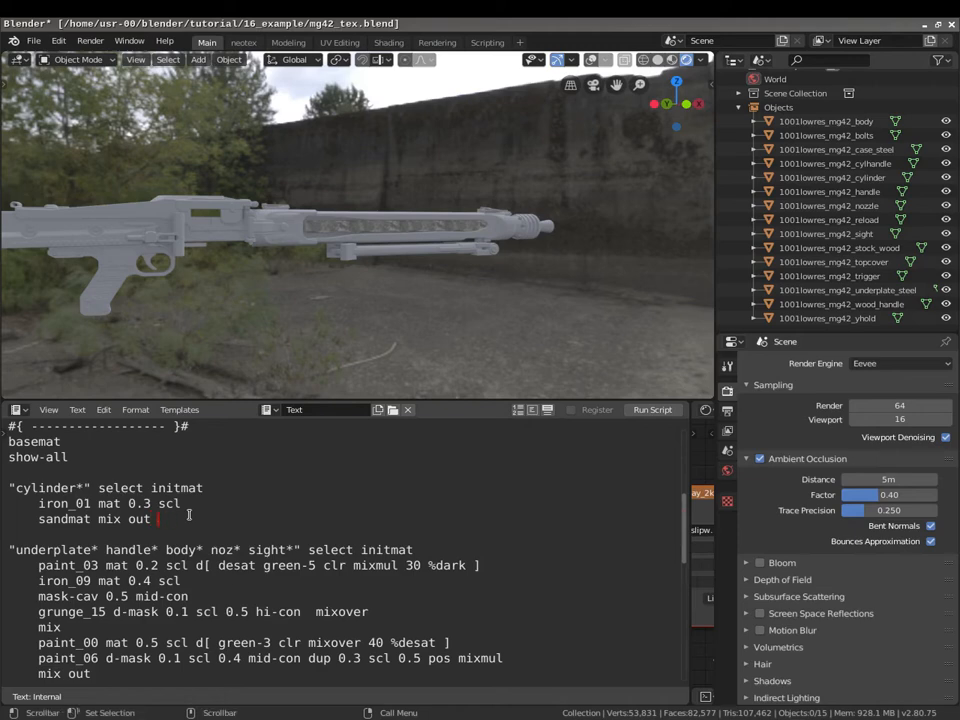
pyautogui.scroll(2, 326, 536)
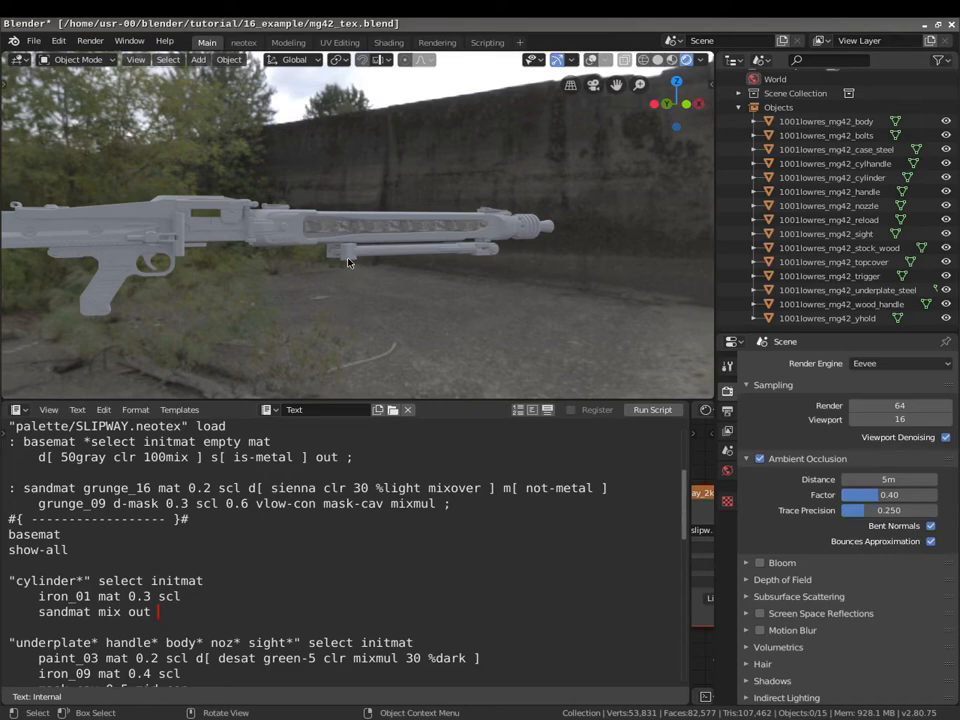
pyautogui.moveTo(348, 262)
pyautogui.mouseDown(button='middle')
pyautogui.moveTo(336, 270)
pyautogui.moveTo(365, 268)
pyautogui.mouseUp(button='middle')
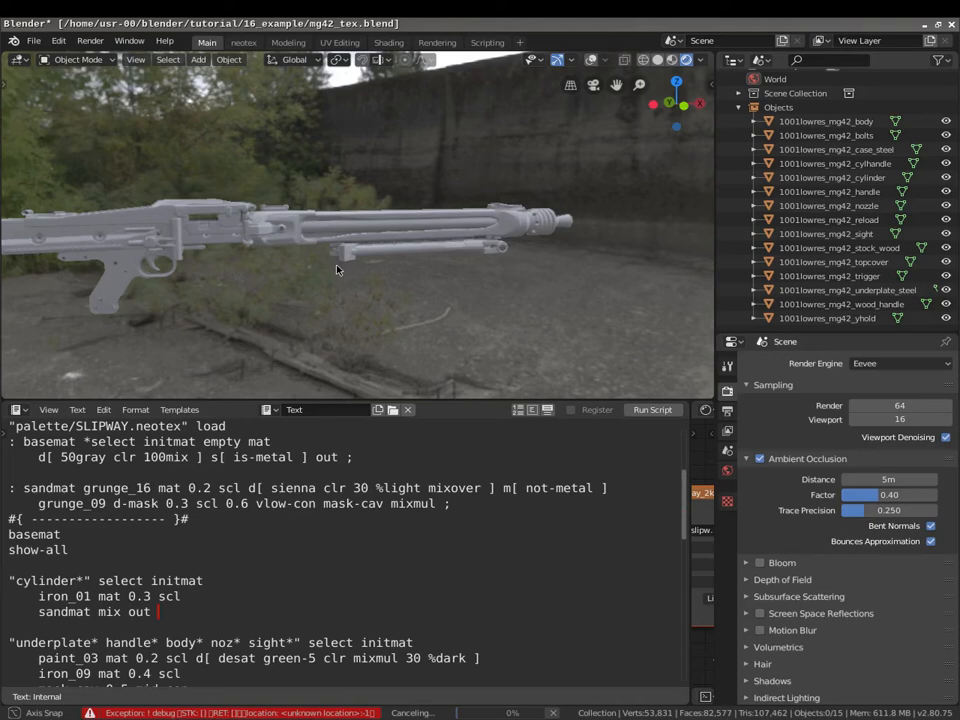
pyautogui.scroll(9, 336, 270)
pyautogui.moveTo(349, 272); pyautogui.dragTo(377, 252, button='middle')
pyautogui.write('#')
pyautogui.hotkey('alt', 'p')
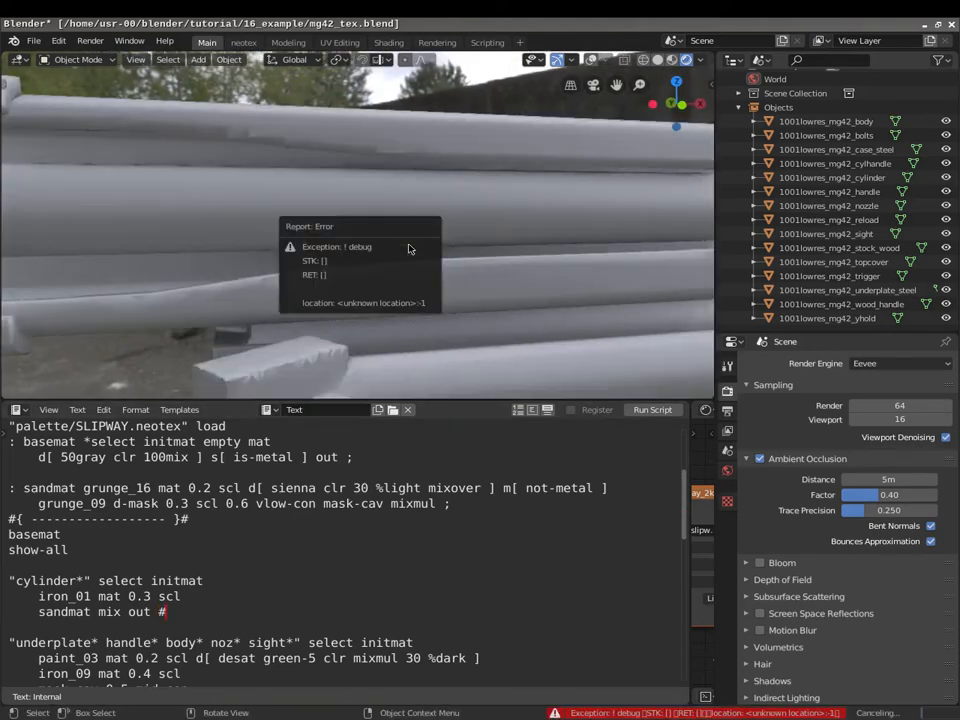
# Inspect the cylinder's mixed iron and sand material up close, and remove the "#" after "sandmat mix out".
pyautogui.moveTo(437, 236); pyautogui.dragTo(362, 216, button='middle')
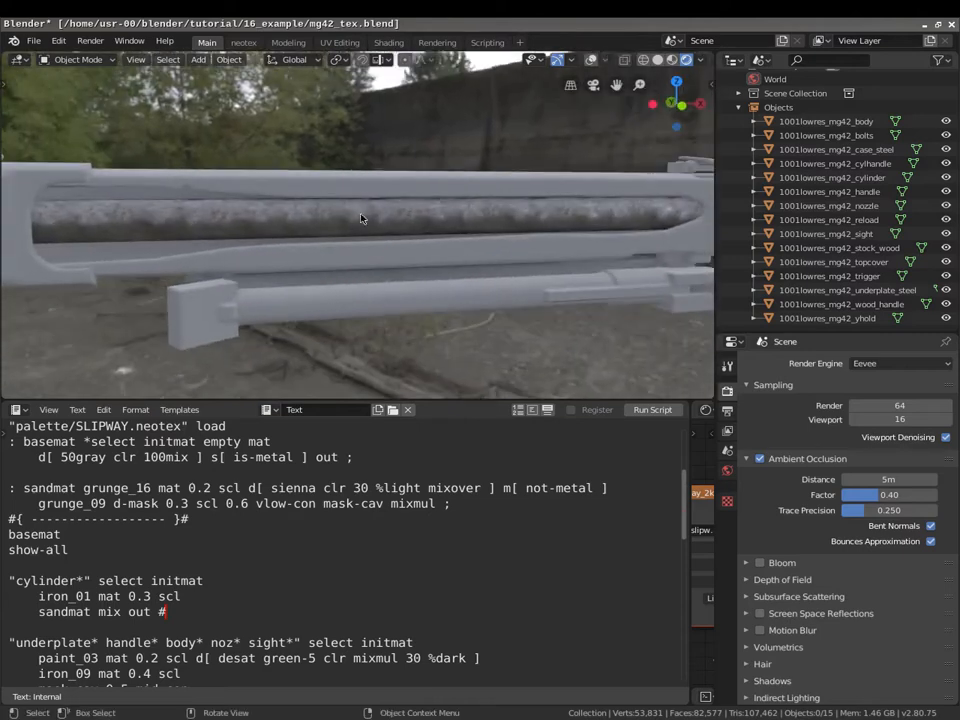
pyautogui.keyDown('shift'); pyautogui.moveTo(660, 248); pyautogui.dragTo(540, 261, button='middle'); pyautogui.keyUp('shift')
pyautogui.scroll(7, 493, 257)
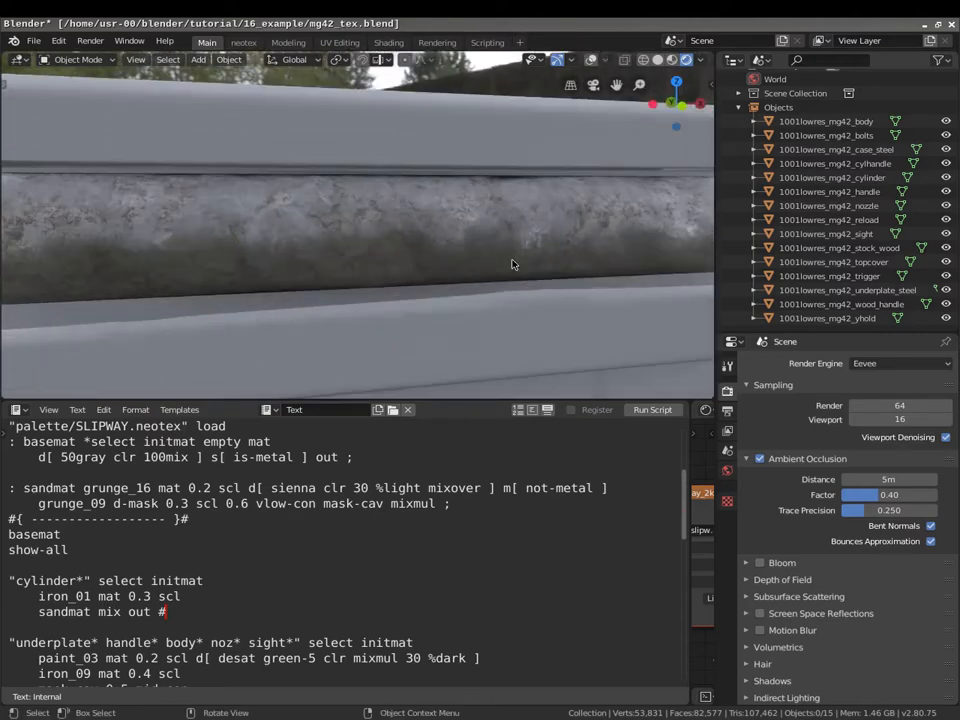
pyautogui.moveTo(448, 243); pyautogui.dragTo(392, 233, button='middle')
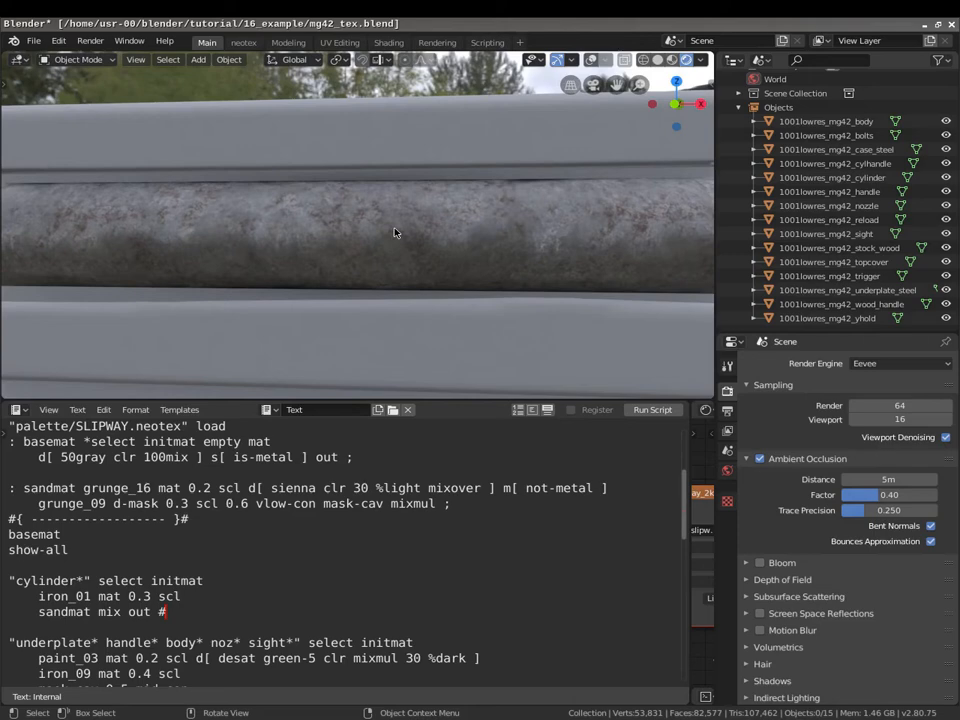
pyautogui.press('BackSpace')
pyautogui.press('BackSpace')
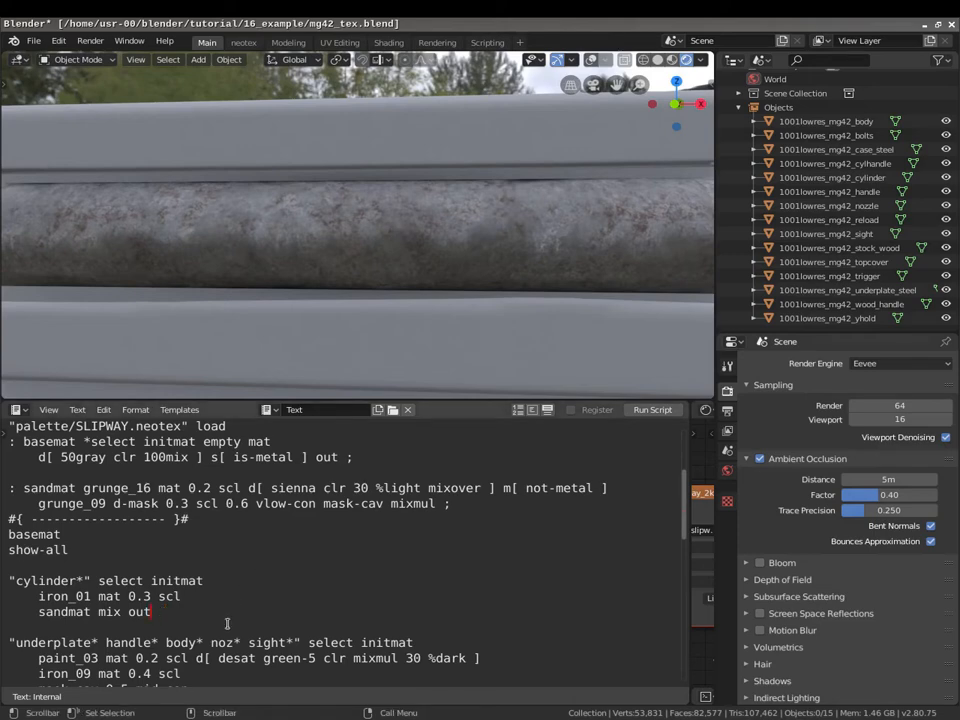
# Cut the "trigger* reload* cylhan* yhold* bolt*" block from below the case and cover block and remove the leftover blank lines.
pyautogui.scroll(-3, 232, 600)
pyautogui.scroll(-5, 230, 582)
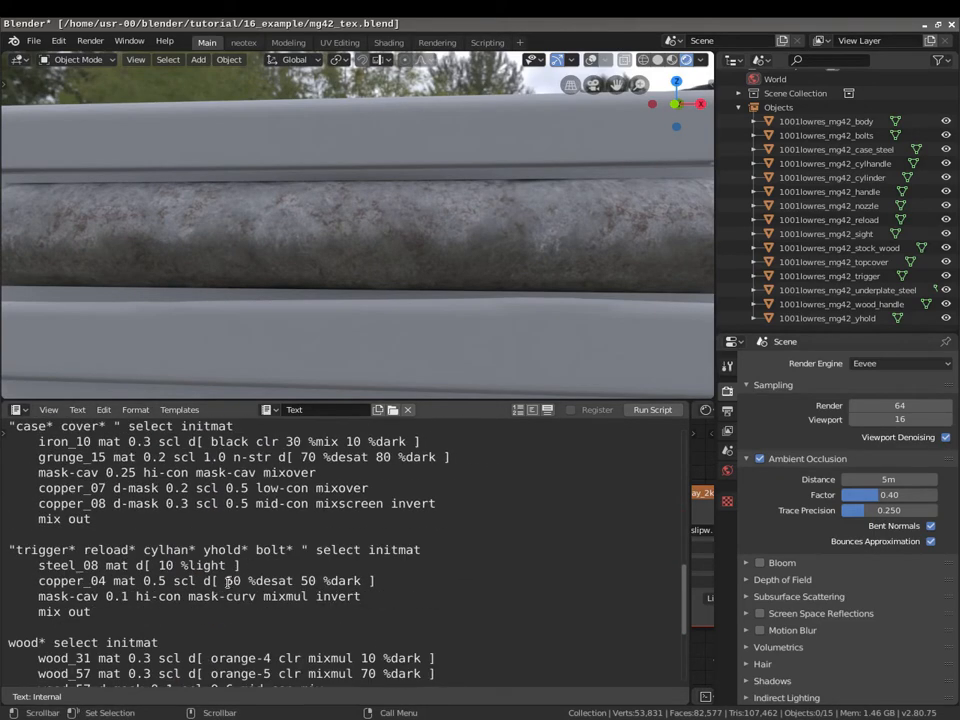
pyautogui.scroll(1, 149, 550)
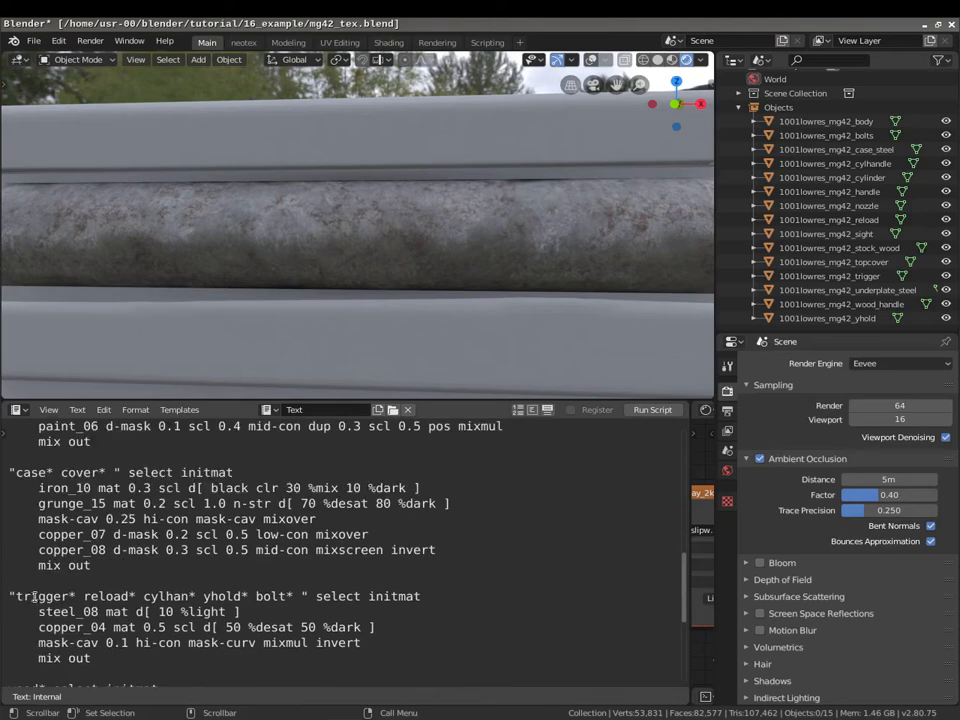
pyautogui.moveTo(103, 656); pyautogui.dragTo(8, 596)
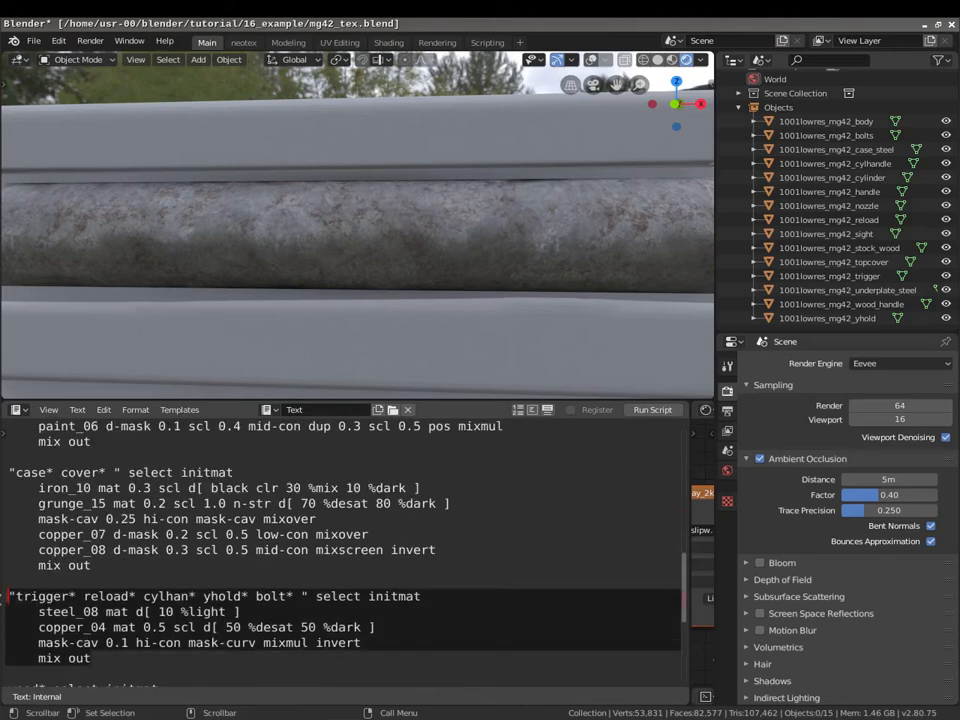
pyautogui.rightClick(52, 596)
pyautogui.click(60, 593)
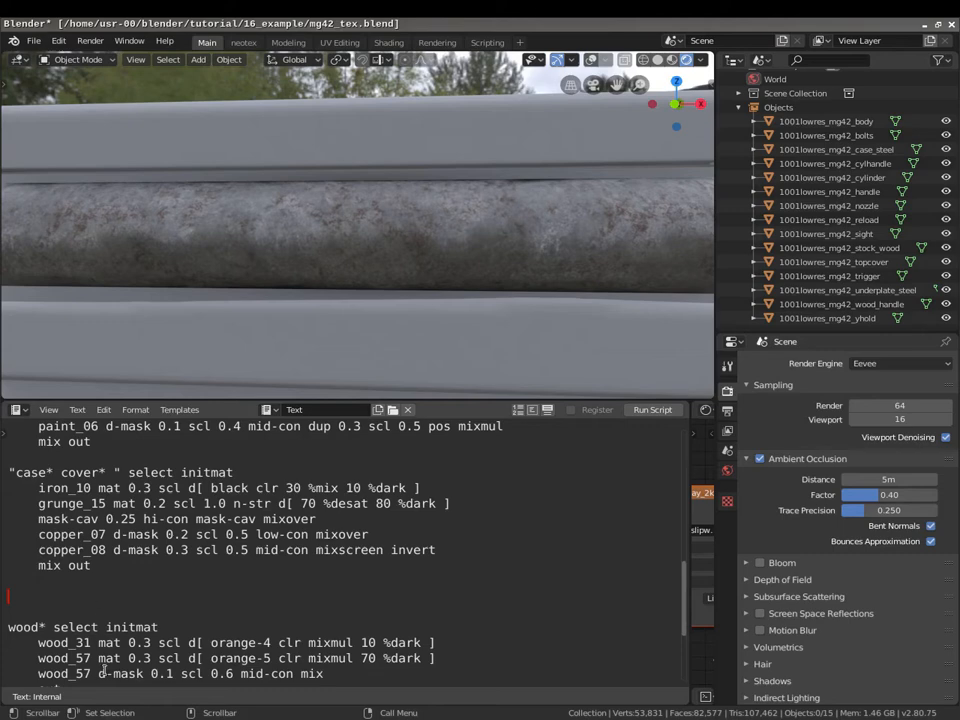
pyautogui.press('BackSpace')
pyautogui.press('BackSpace')
# Paste the trigger block between "show-all" and the cylinder block, and add "#" after its "mix out".
pyautogui.scroll(8, 101, 548)
pyautogui.click(90, 607)
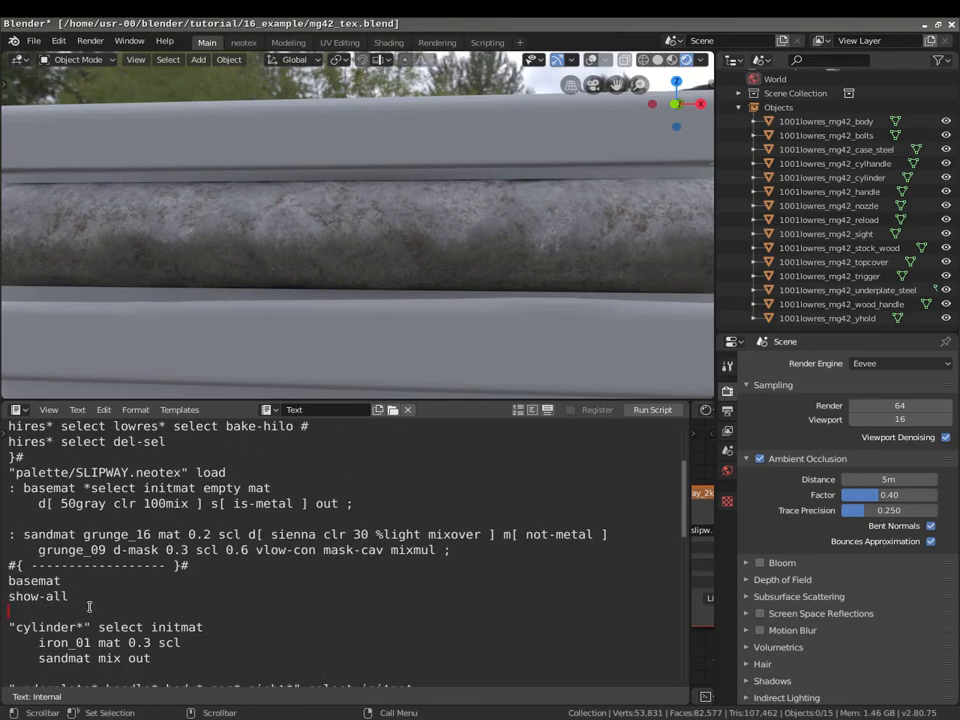
pyautogui.hotkey('ctrl', 'v')
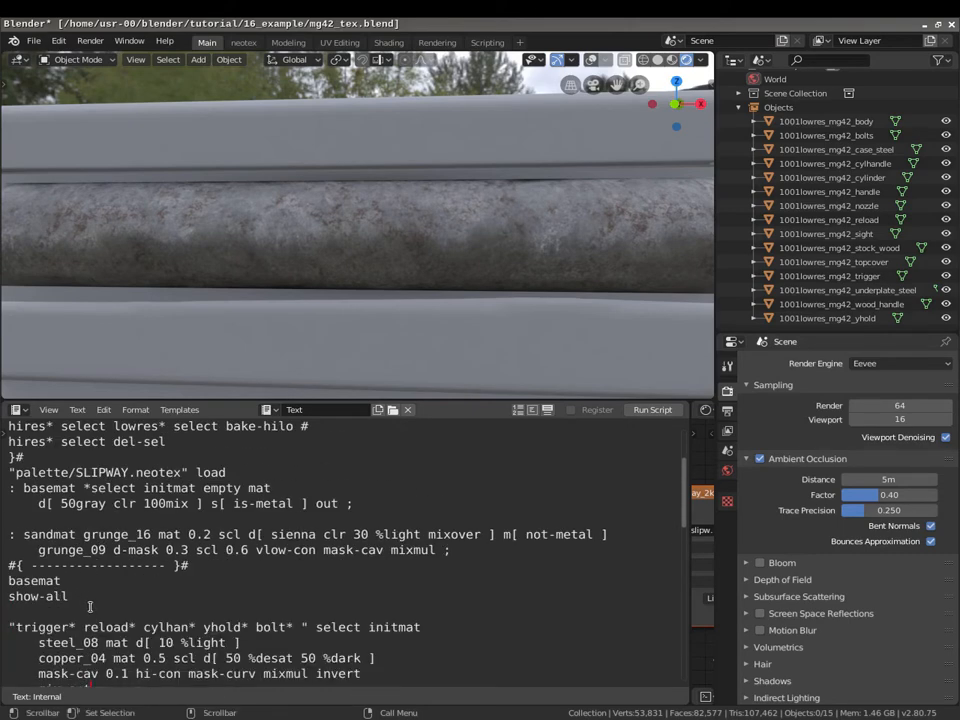
pyautogui.write('#')
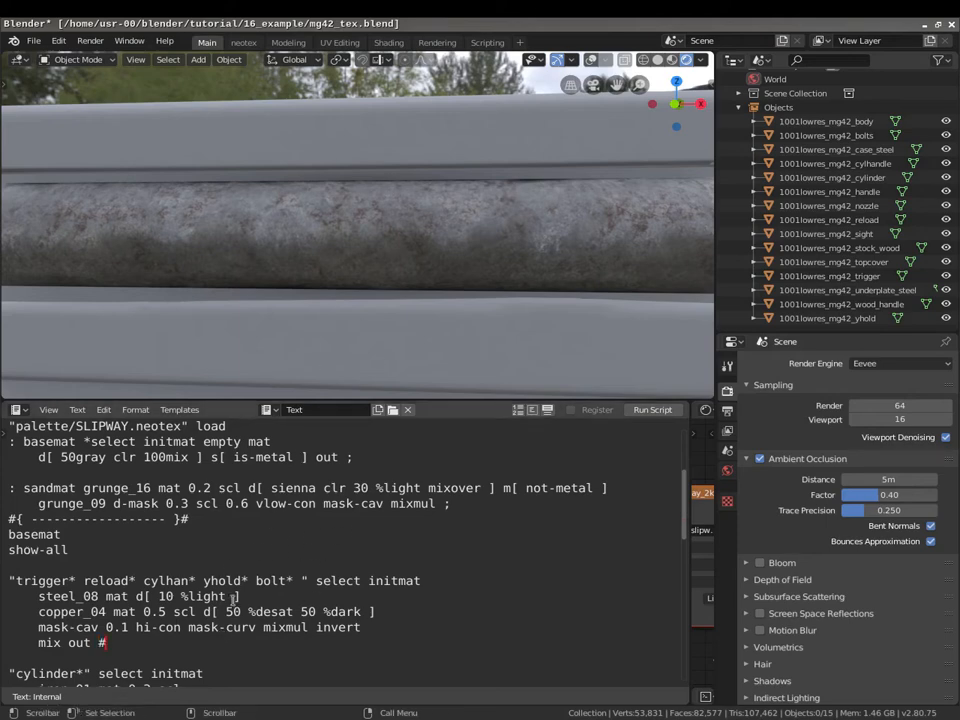
# Enter #O after "select initmat" in the trigger block, run the script, and shorten the marker to "#" for a rerun.
pyautogui.scroll(-2, 119, 625)
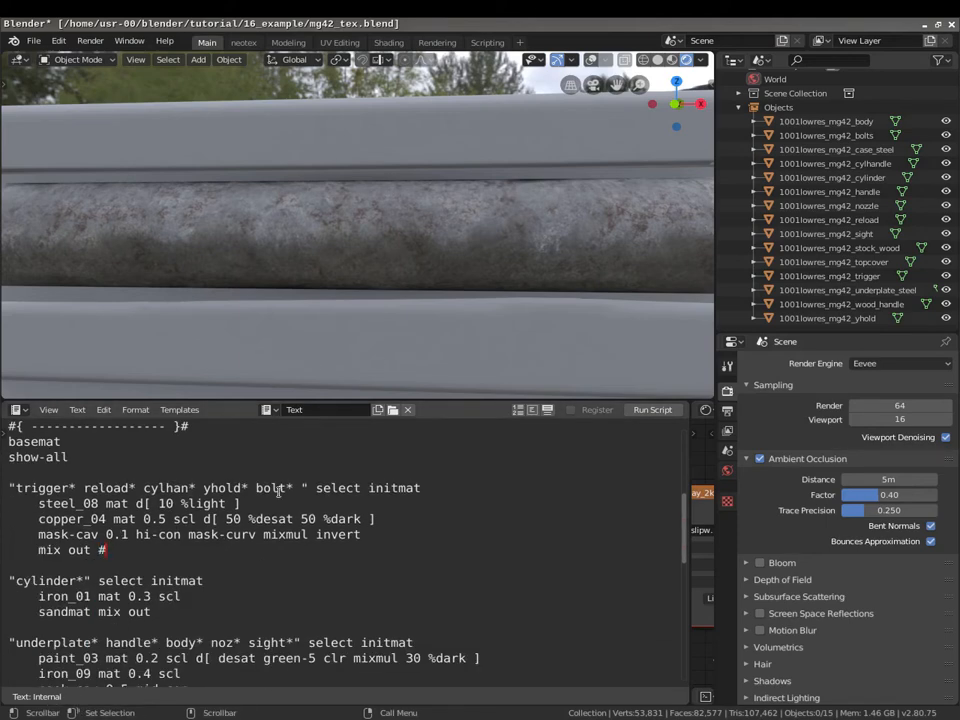
pyautogui.scroll(1, 152, 535)
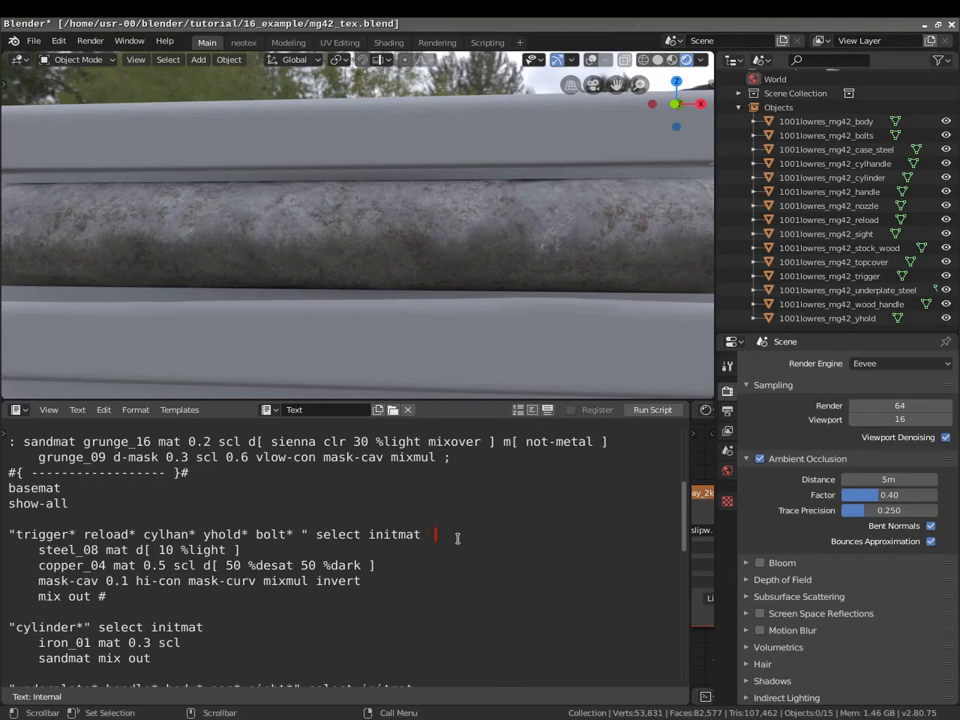
pyautogui.write('#0')
pyautogui.scroll(-6, 352, 334)
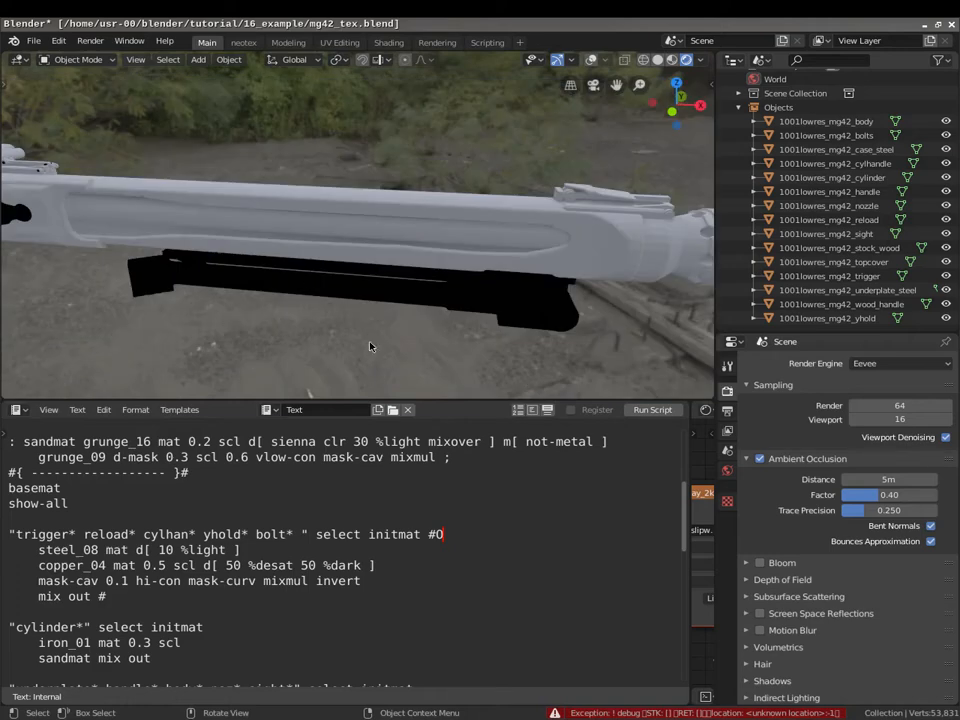
pyautogui.press('BackSpace')
# Examine which parts around the grip, trigger and receiver are highlighted by the trigger block's selection.
pyautogui.scroll(-5, 377, 294)
pyautogui.keyDown('shift'); pyautogui.moveTo(108, 253); pyautogui.dragTo(380, 204, button='middle'); pyautogui.keyUp('shift')
pyautogui.scroll(1, 323, 262)
pyautogui.keyDown('shift'); pyautogui.moveTo(50, 266); pyautogui.dragTo(300, 238, button='middle'); pyautogui.keyUp('shift')
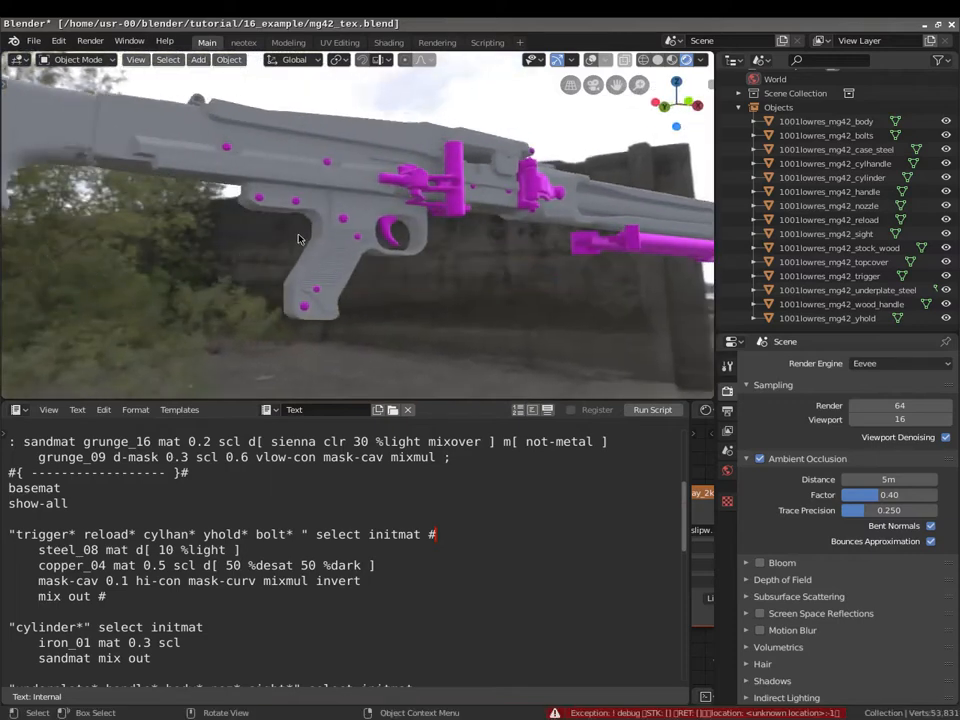
pyautogui.scroll(3, 300, 238)
pyautogui.keyDown('shift'); pyautogui.moveTo(445, 263); pyautogui.dragTo(240, 355, button='middle'); pyautogui.keyUp('shift')
pyautogui.moveTo(396, 212); pyautogui.dragTo(386, 242, button='middle')
pyautogui.scroll(-4, 390, 242)
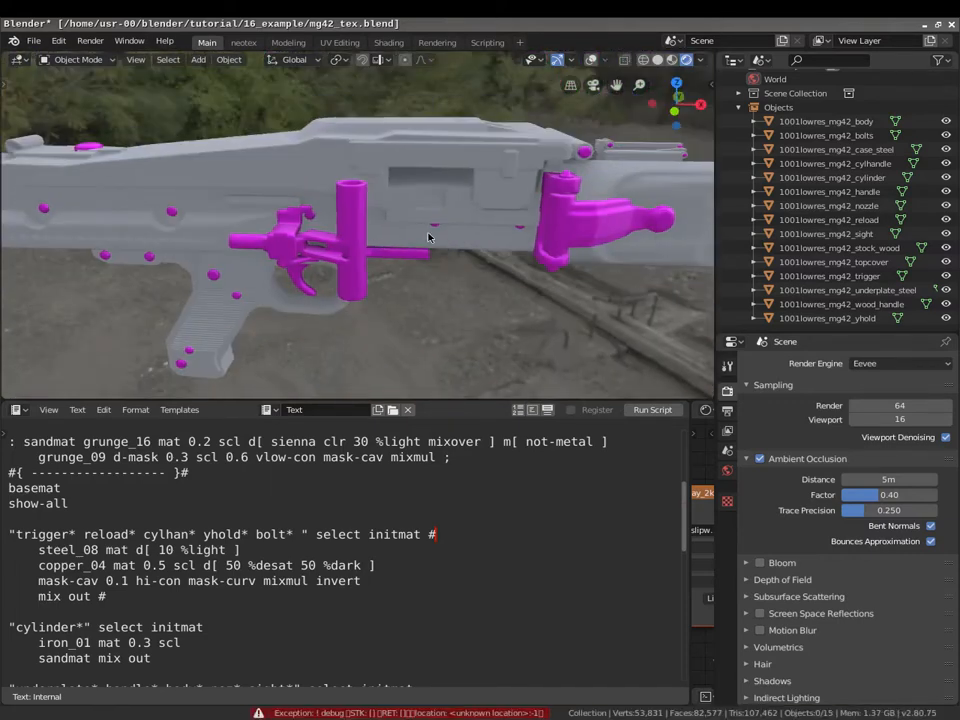
# Examine the highlighted parts along the barrel, including the folded legs from the side and from below.
pyautogui.keyDown('shift'); pyautogui.moveTo(520, 212); pyautogui.dragTo(253, 208, button='middle'); pyautogui.keyUp('shift')
pyautogui.moveTo(366, 220); pyautogui.dragTo(281, 204, button='middle')
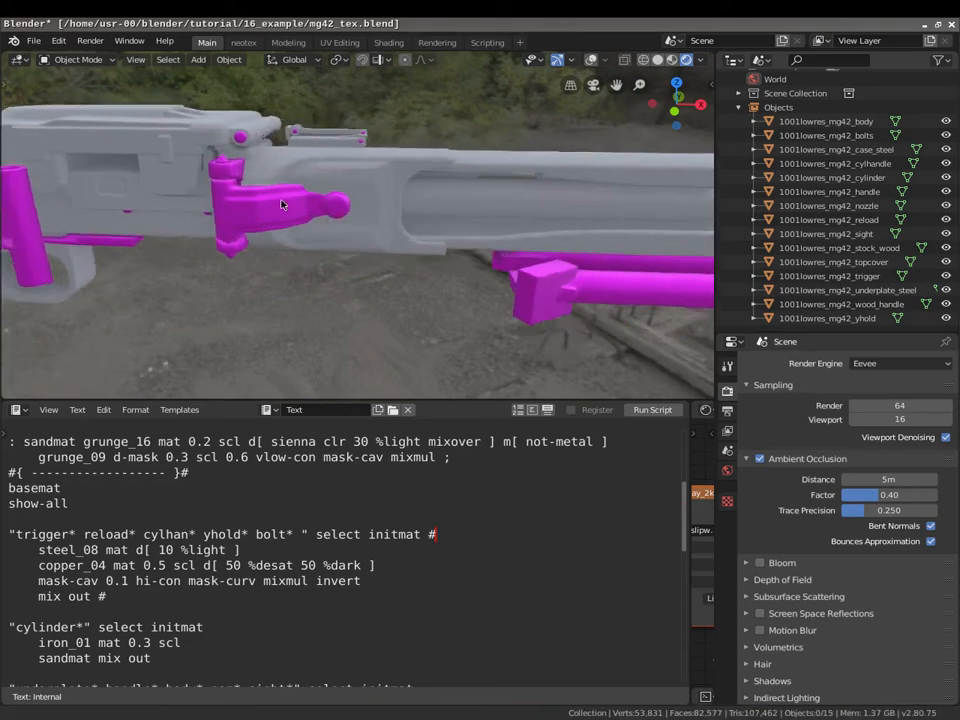
pyautogui.keyDown('shift'); pyautogui.moveTo(545, 275); pyautogui.dragTo(281, 225, button='middle'); pyautogui.keyUp('shift')
pyautogui.moveTo(356, 268); pyautogui.dragTo(369, 216, button='middle')
pyautogui.keyDown('shift'); pyautogui.moveTo(426, 226); pyautogui.dragTo(186, 191, button='middle'); pyautogui.keyUp('shift')
pyautogui.moveTo(345, 205); pyautogui.dragTo(437, 167, button='middle')
pyautogui.moveTo(484, 216); pyautogui.dragTo(452, 234, button='middle')
pyautogui.scroll(3, 514, 253)
pyautogui.moveTo(514, 253); pyautogui.dragTo(272, 223, button='middle')
pyautogui.scroll(-2, 272, 223)
pyautogui.keyDown('shift'); pyautogui.moveTo(158, 286); pyautogui.dragTo(223, 176, button='middle'); pyautogui.keyUp('shift')
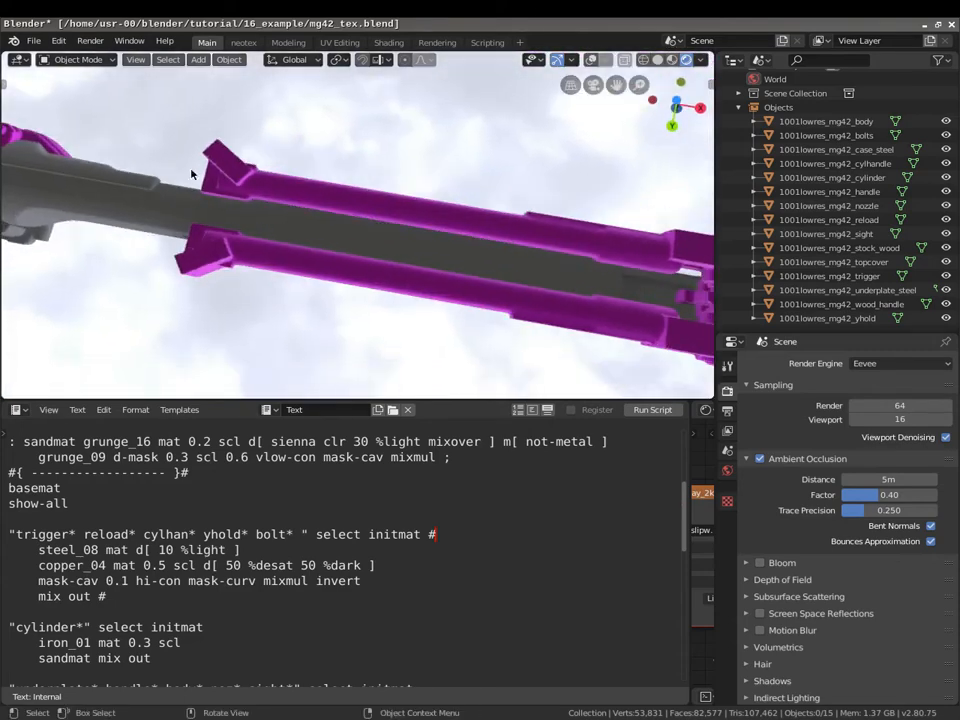
pyautogui.moveTo(275, 201); pyautogui.dragTo(178, 247, button='middle')
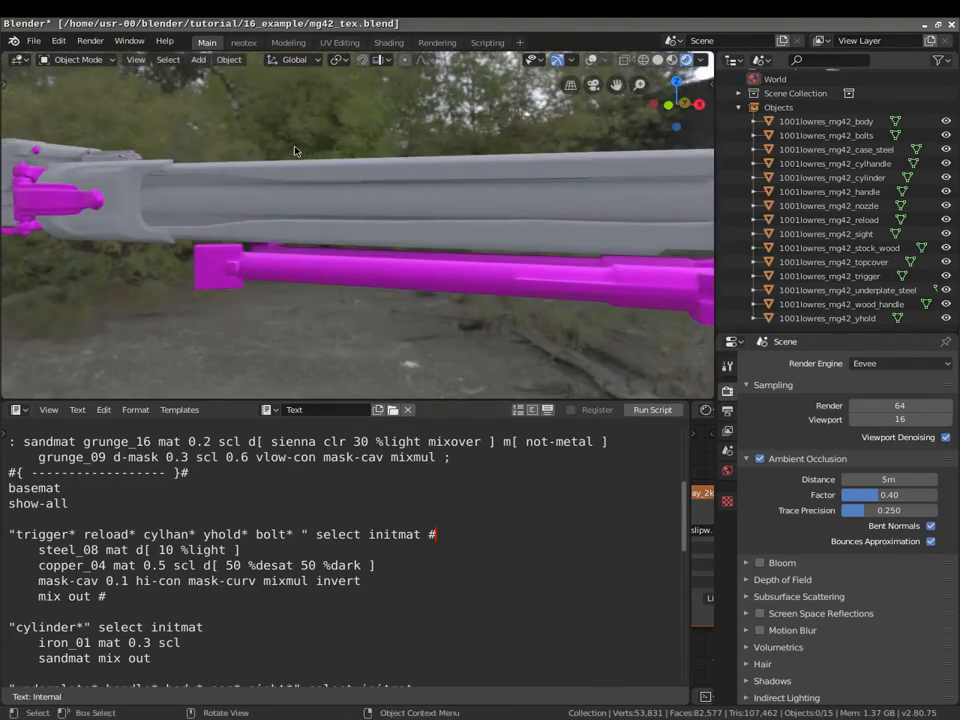
pyautogui.keyDown('shift'); pyautogui.moveTo(55, 272); pyautogui.dragTo(181, 244, button='middle'); pyautogui.keyUp('shift')
pyautogui.scroll(5, 181, 245)
# Move the marker to after "steel_08 mat d[ 10 %light ]" as #O, run the script, and inspect the steel parts.
pyautogui.press('BackSpace')
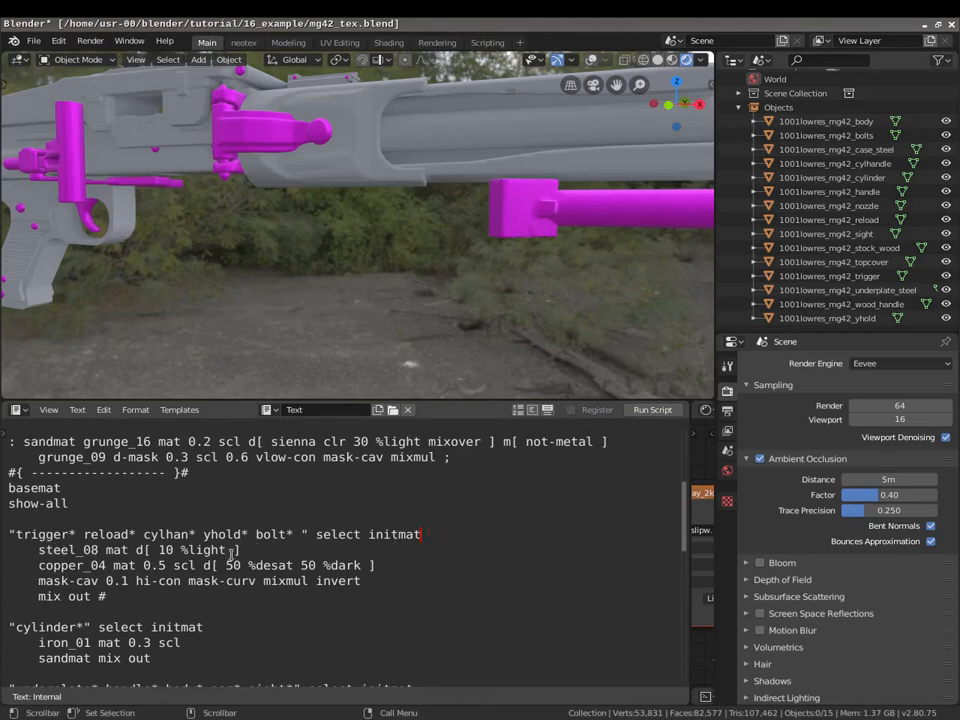
pyautogui.write('0')
pyautogui.hotkey('alt', 'p')
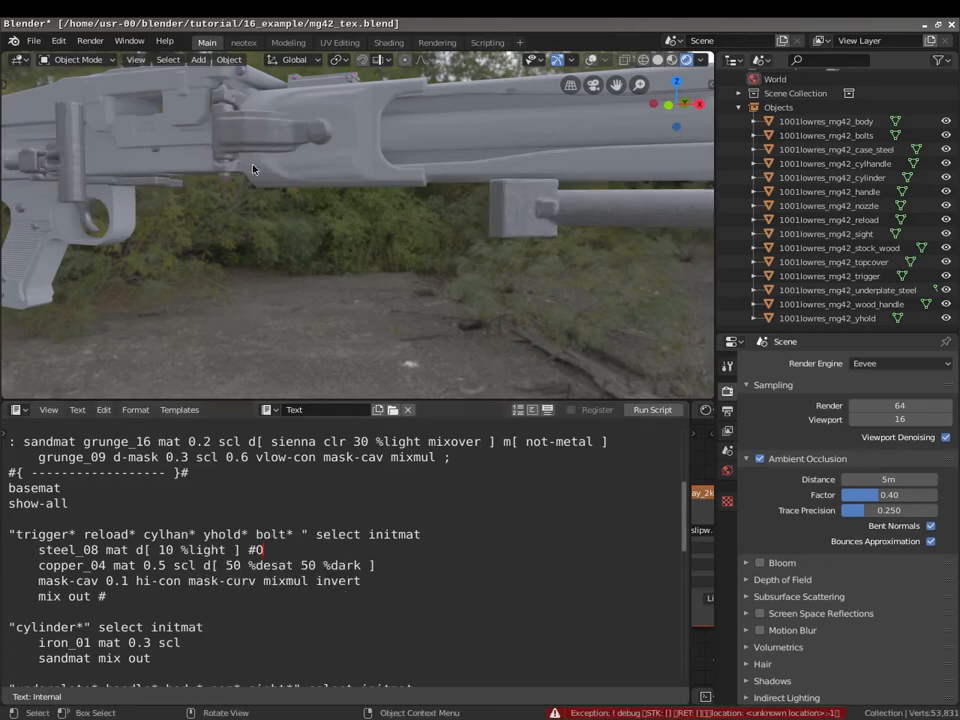
pyautogui.scroll(4, 201, 179)
pyautogui.moveTo(201, 179)
pyautogui.keyDown('shift'); pyautogui.mouseDown(button='middle')
pyautogui.moveTo(319, 311)
pyautogui.moveTo(351, 297)
pyautogui.moveTo(401, 227)
pyautogui.moveTo(257, 206)
pyautogui.moveTo(240, 282)
pyautogui.moveTo(364, 206)
pyautogui.moveTo(334, 249)
pyautogui.mouseUp(button='middle'); pyautogui.keyUp('shift')
pyautogui.scroll(-3, 334, 249)
# Switch to the NEOTEX texture catalog in Firefox, open the STEEL page, and look at the steel_08 entry.
pyautogui.hotkey('ctrl', 'alt', 'Right')
pyautogui.click(13, 73)
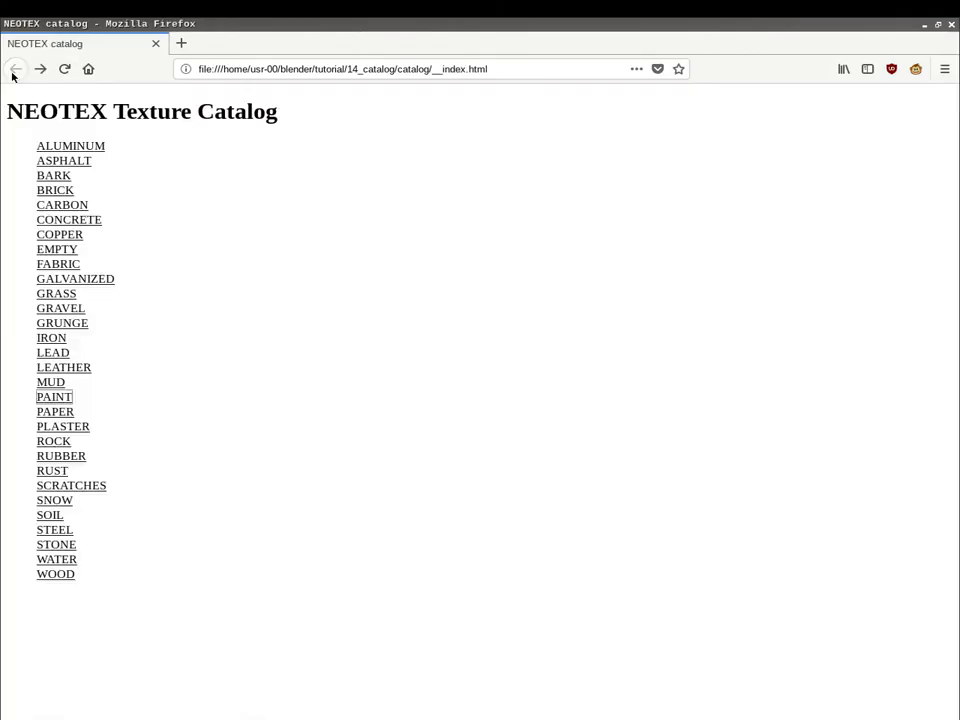
pyautogui.click(55, 532)
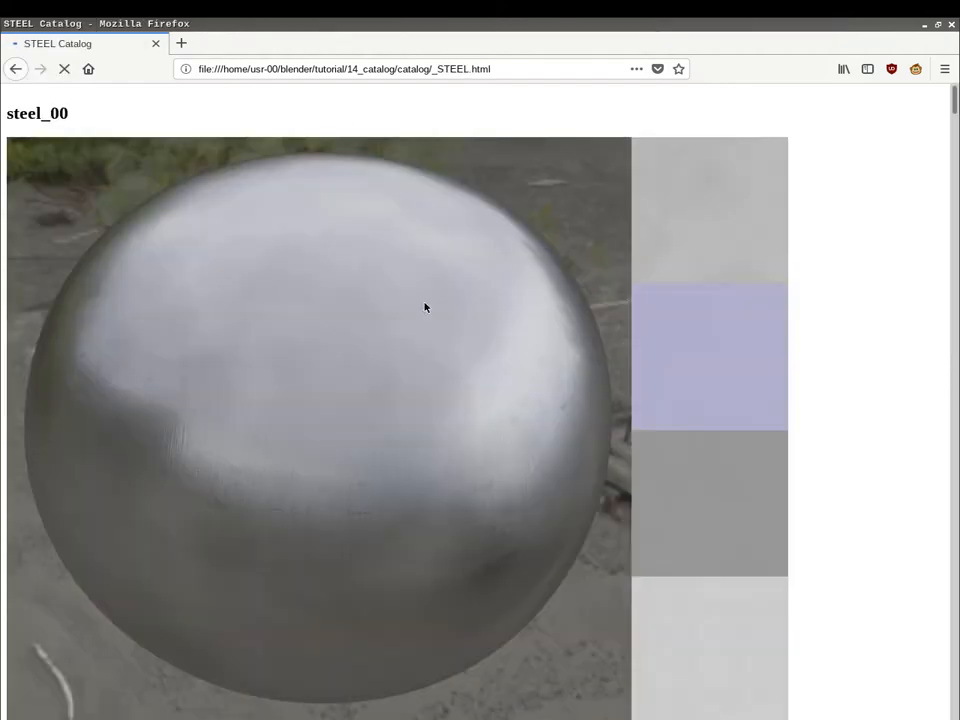
pyautogui.moveTo(548, 211); pyautogui.dragTo(412, 575, button='middle')
pyautogui.moveTo(377, 407); pyautogui.dragTo(342, 592, button='middle')
pyautogui.scroll(8, 316, 438)
pyautogui.moveTo(321, 251); pyautogui.dragTo(298, 443, button='middle')
pyautogui.scroll(-6, 253, 501)
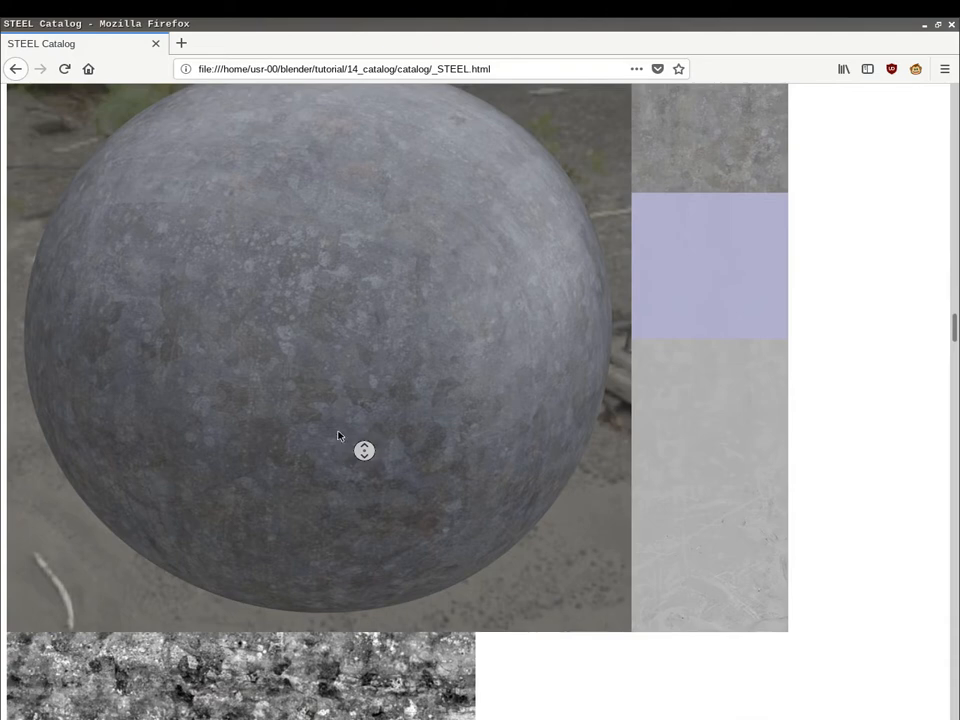
pyautogui.moveTo(338, 435); pyautogui.dragTo(332, 411, button='middle')
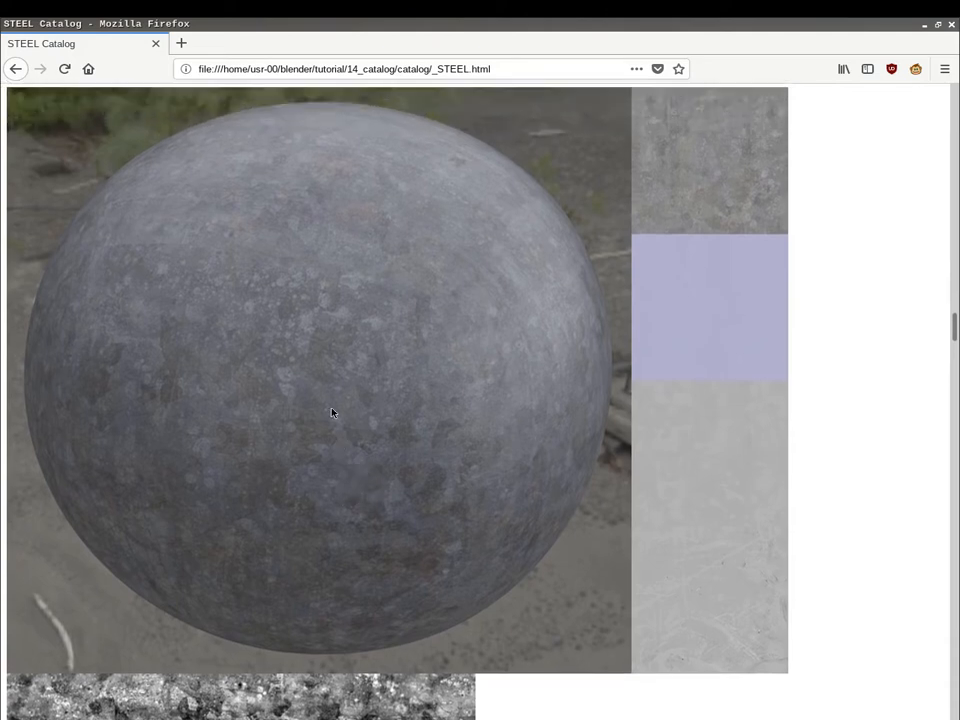
pyautogui.scroll(2, 436, 365)
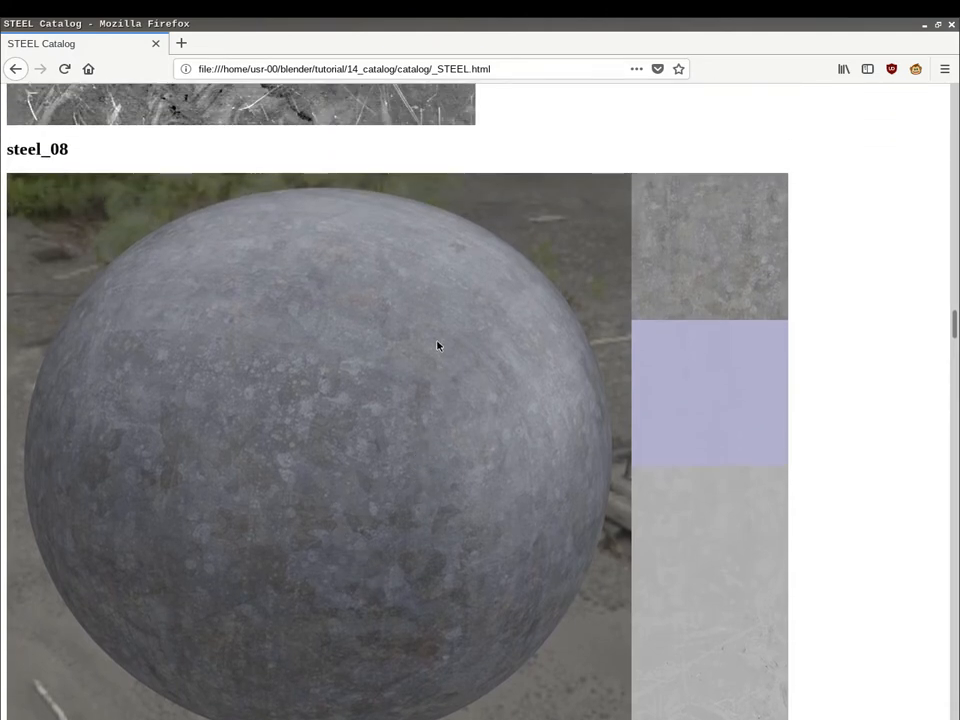
# Return to Blender and inspect the steel_08 material up close on the trigger and grip bolts.
pyautogui.hotkey('alt', 'Tab')
pyautogui.moveTo(414, 347); pyautogui.dragTo(318, 275, button='middle')
pyautogui.keyDown('shift'); pyautogui.moveTo(197, 299); pyautogui.dragTo(394, 197, button='middle'); pyautogui.keyUp('shift')
pyautogui.scroll(3, 350, 228)
pyautogui.scroll(-3, 394, 197)
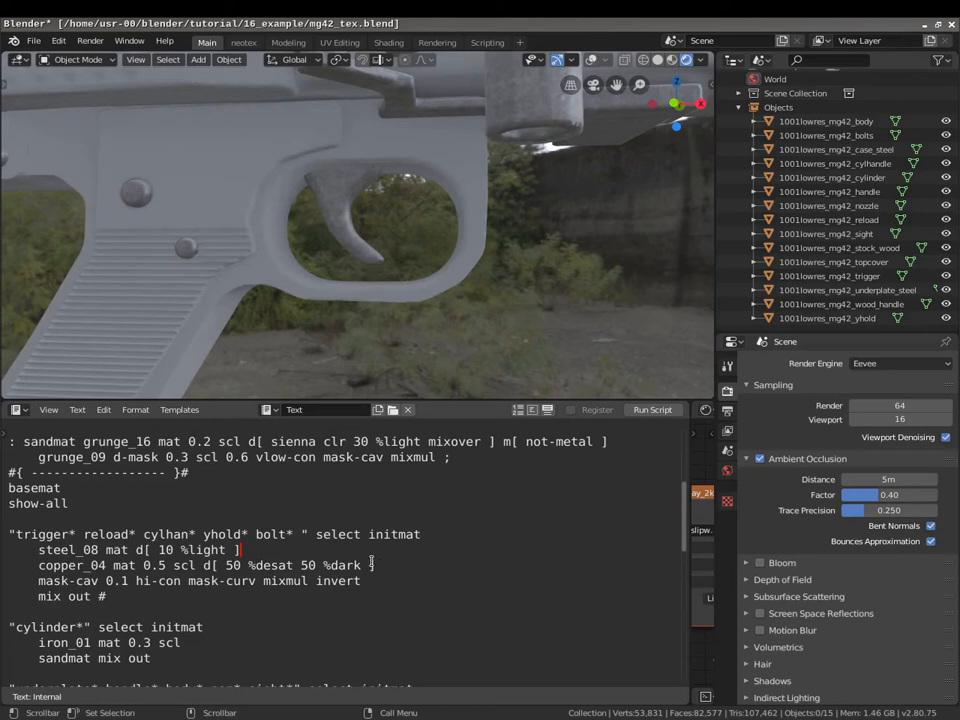
# Enter #O after "copper_04 mat 0.5 scl", run the script, and inspect the copper material on the reload handle.
pyautogui.write('#0')
pyautogui.write('#0')
pyautogui.hotkey('alt', 'p')
pyautogui.moveTo(380, 205); pyautogui.dragTo(330, 242, button='middle')
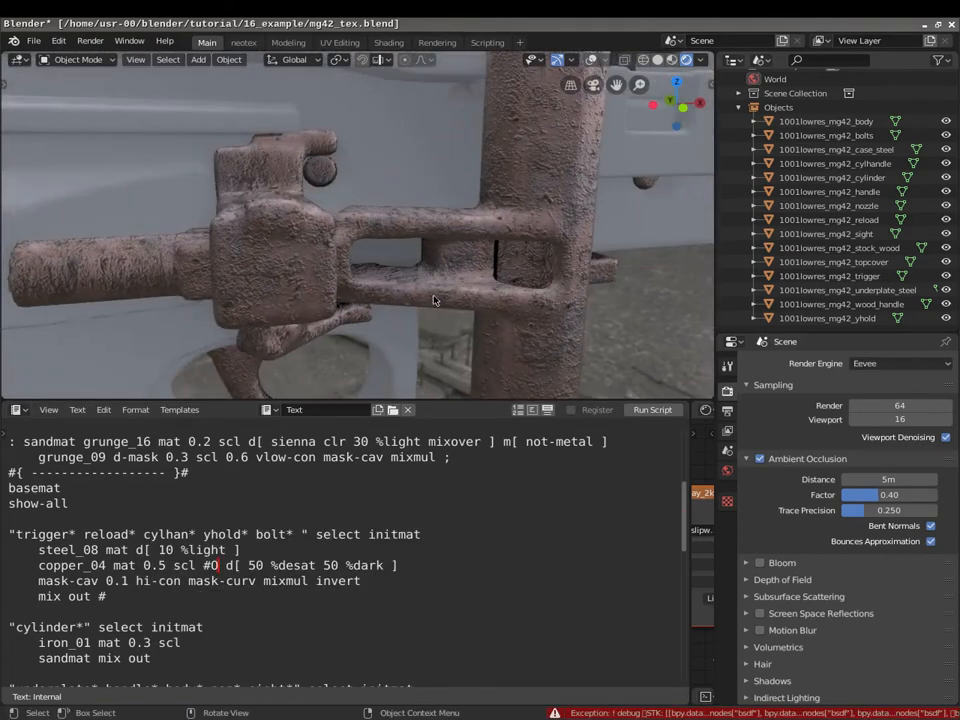
# Move the #O marker to after "50 %desat" in the copper_04 line to preview the desaturated colour.
pyautogui.press('BackSpace')
pyautogui.press('BackSpace')
pyautogui.press('BackSpace')
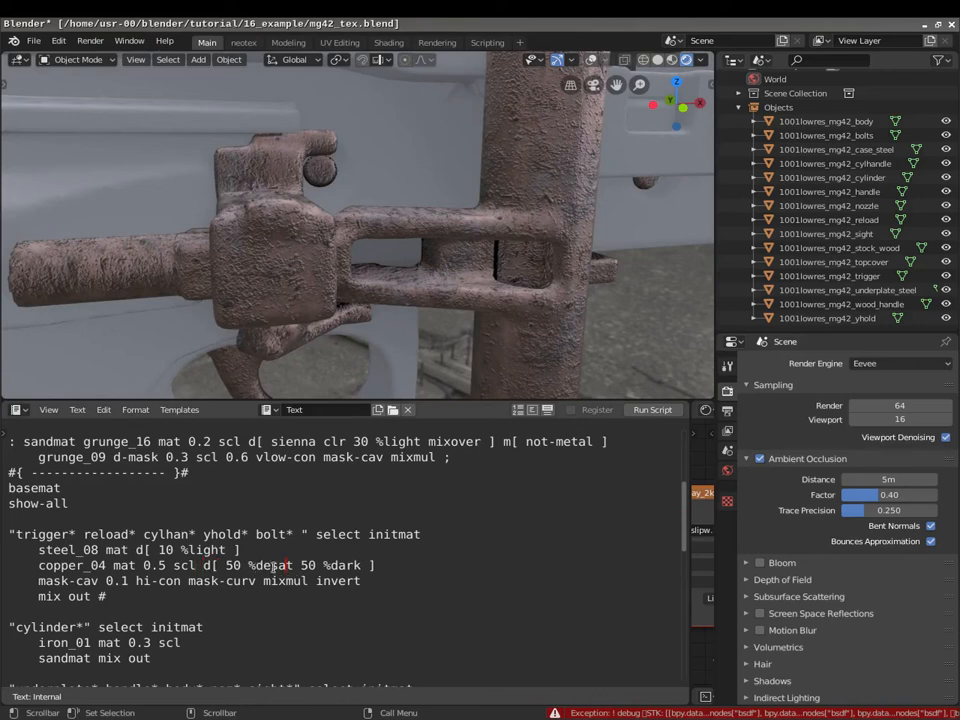
pyautogui.write('#0')
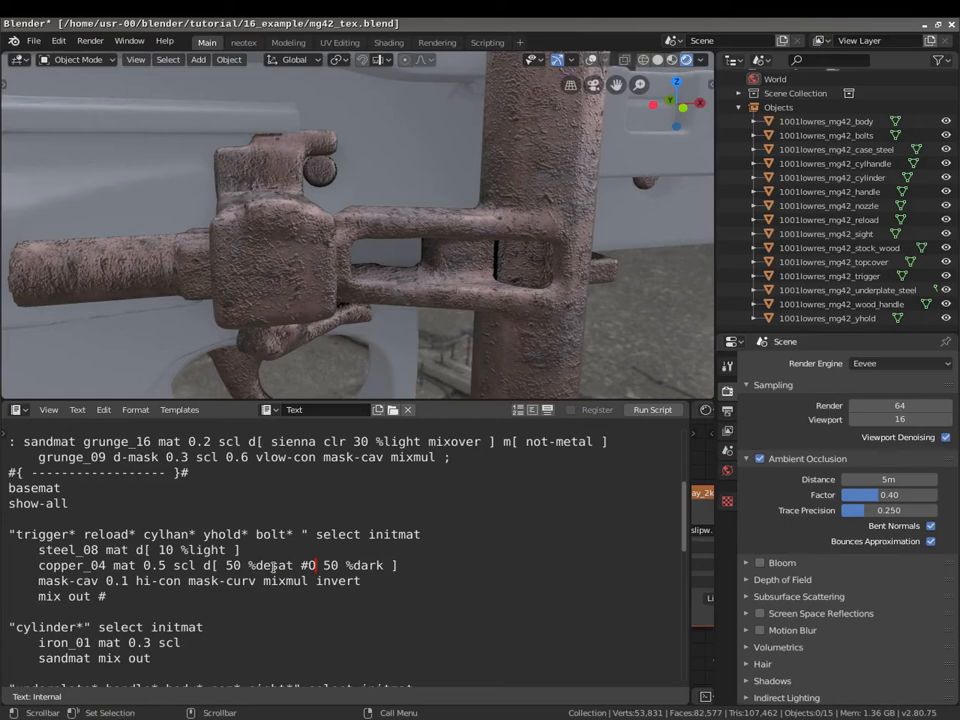
# Move the #O marker to after "50 %dark" in the copper_04 line and preview the darkened colour.
pyautogui.press('BackSpace')
pyautogui.press('BackSpace')
pyautogui.press('BackSpace')
pyautogui.hotkey('ctrl', 'Right')
pyautogui.hotkey('ctrl', 'Right')
pyautogui.write('#0')
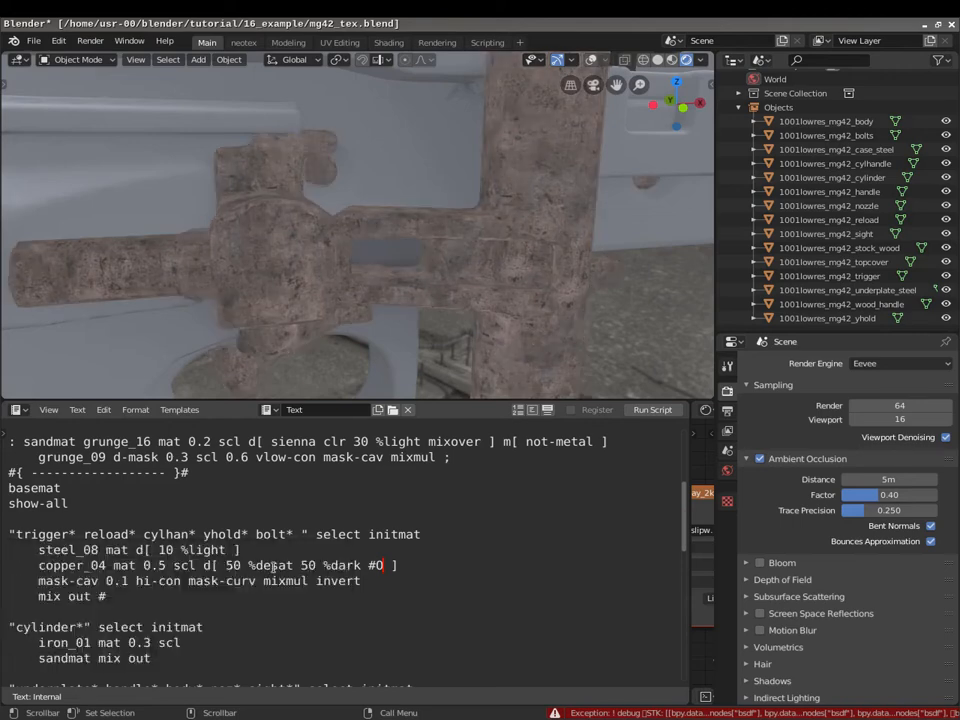
# Enter another #O right after "d[" in the copper_04 line, run the script for comparison, and remove both markers.
pyautogui.write('#O')
pyautogui.press('Left')
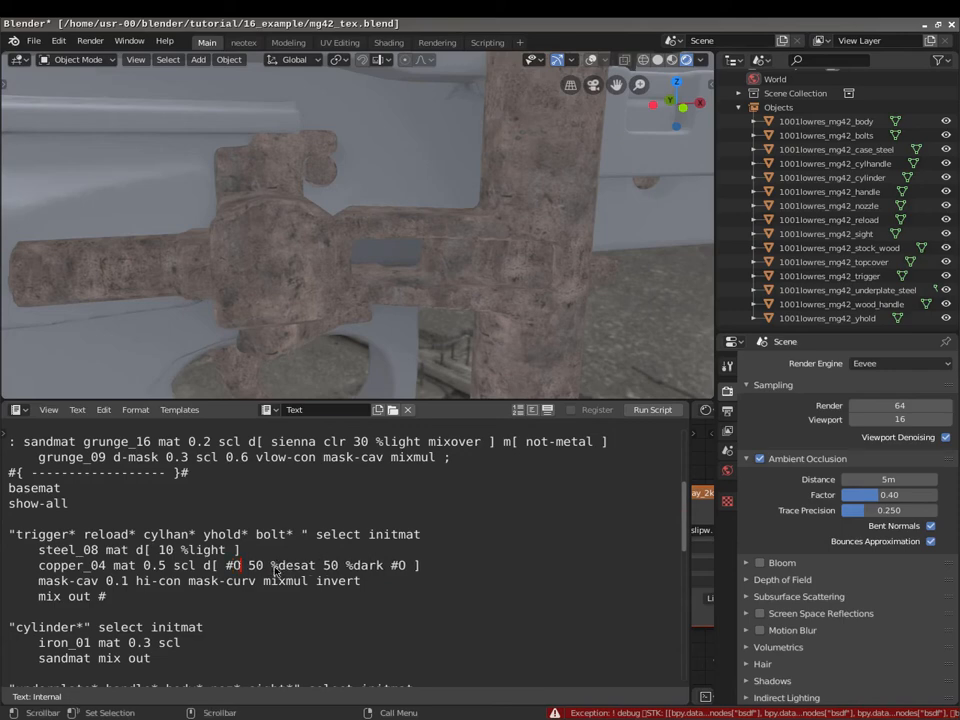
pyautogui.press('BackSpace')
pyautogui.press('BackSpace')
pyautogui.press('BackSpace')
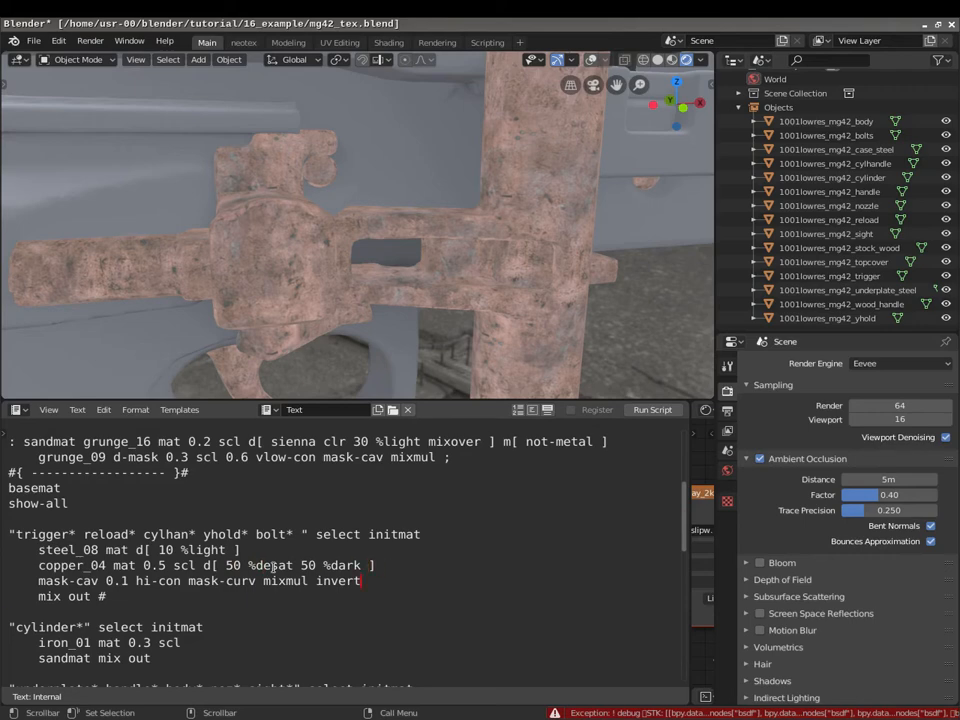
# Enter #O at the end of the copper_04 line, run the script, and inspect the darkened copper on the reload parts.
pyautogui.write('#O')
pyautogui.moveTo(394, 184); pyautogui.dragTo(412, 230, button='middle')
pyautogui.moveTo(252, 130); pyautogui.dragTo(417, 220, button='middle')
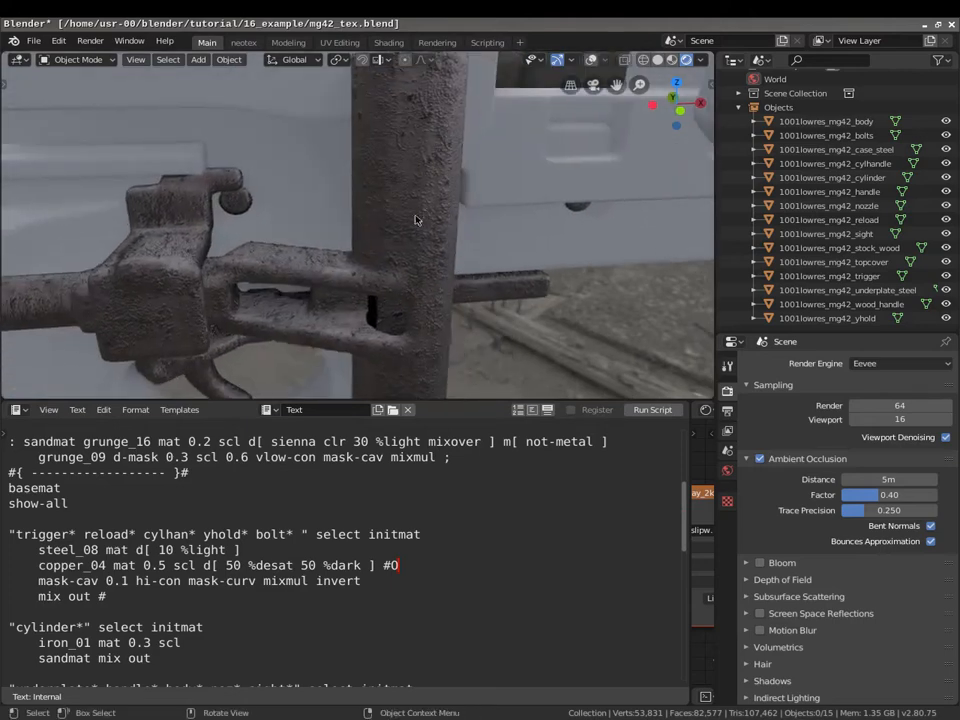
pyautogui.moveTo(415, 267); pyautogui.dragTo(422, 220, button='middle')
pyautogui.scroll(2, 421, 219)
pyautogui.keyDown('shift'); pyautogui.moveTo(448, 265); pyautogui.dragTo(392, 240, button='middle'); pyautogui.keyUp('shift')
pyautogui.scroll(-3, 446, 200)
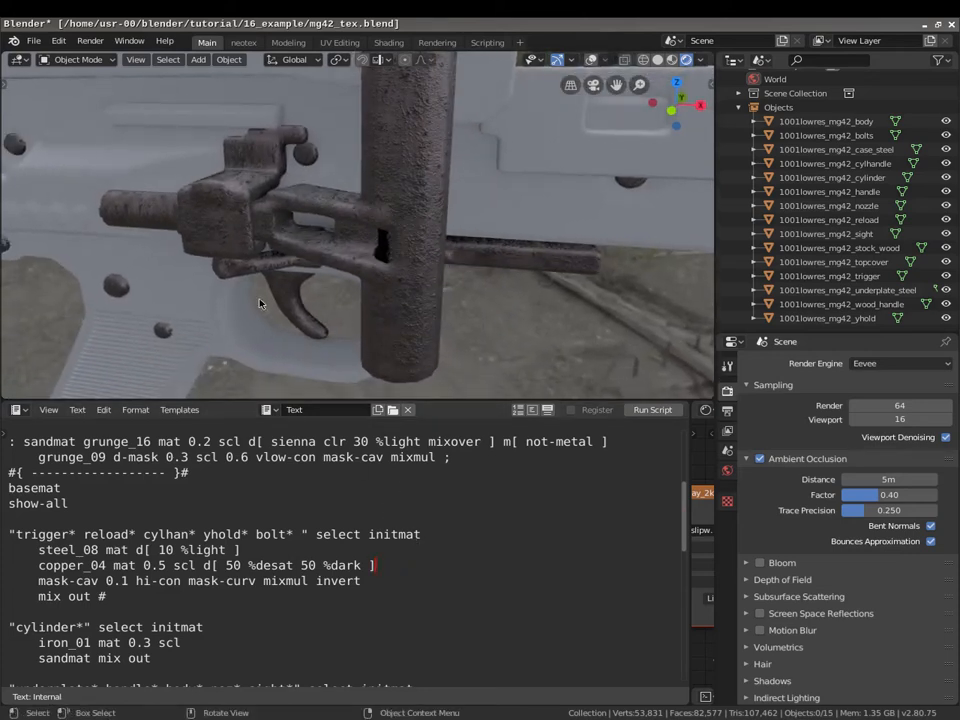
# Enter #O after "mask-cav 0.1 hi-con" in the trigger block and run the script.
pyautogui.press('Up')
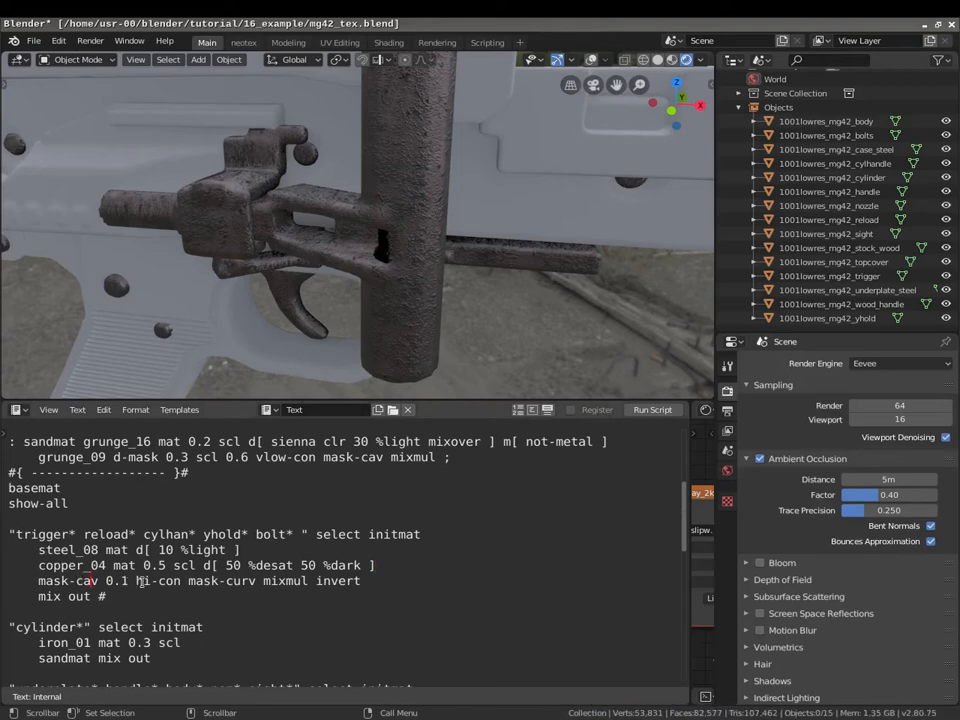
pyautogui.press('Right')
pyautogui.write('#10')
pyautogui.press('BackSpace')
pyautogui.press('BackSpace')
pyautogui.write('0')
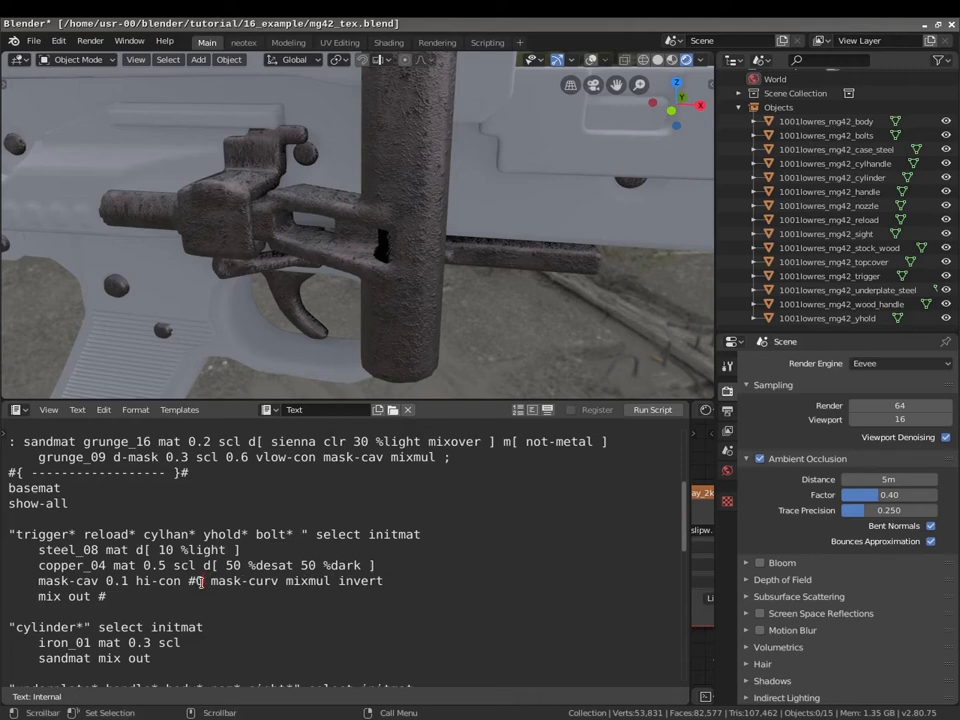
pyautogui.hotkey('alt', 'p')
# Inspect the high-contrast cavity mask on the reload parts and remove the #O after "hi-con".
pyautogui.moveTo(311, 232); pyautogui.dragTo(310, 300, button='middle')
pyautogui.scroll(5, 360, 242)
pyautogui.scroll(-5, 393, 226)
pyautogui.scroll(6, 251, 257)
pyautogui.scroll(-6, 255, 258)
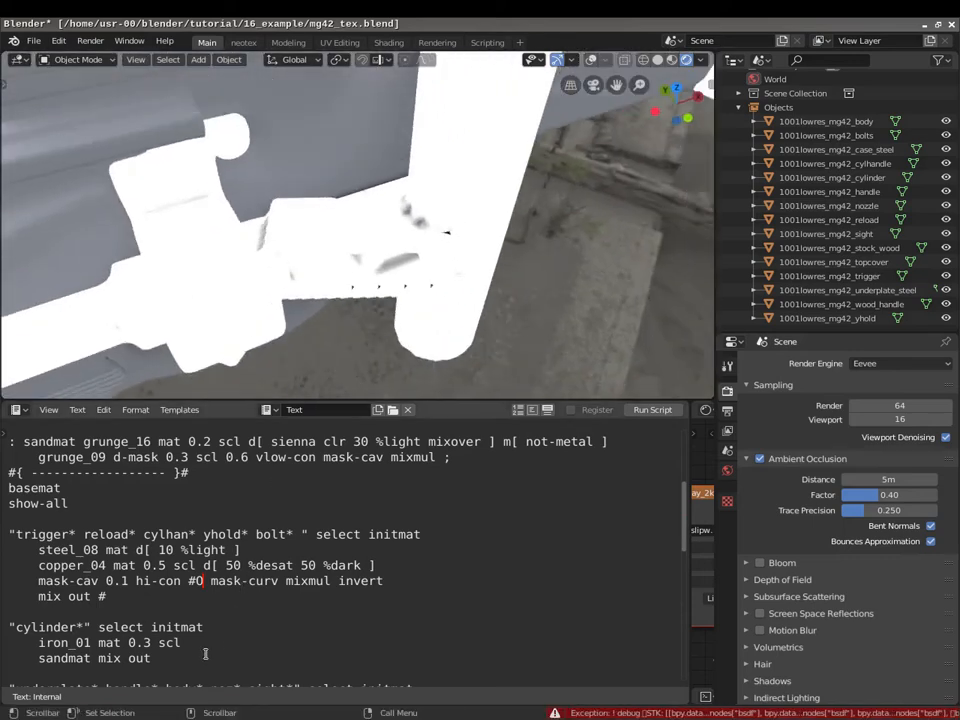
pyautogui.press('BackSpace')
pyautogui.press('BackSpace')
pyautogui.press('BackSpace')
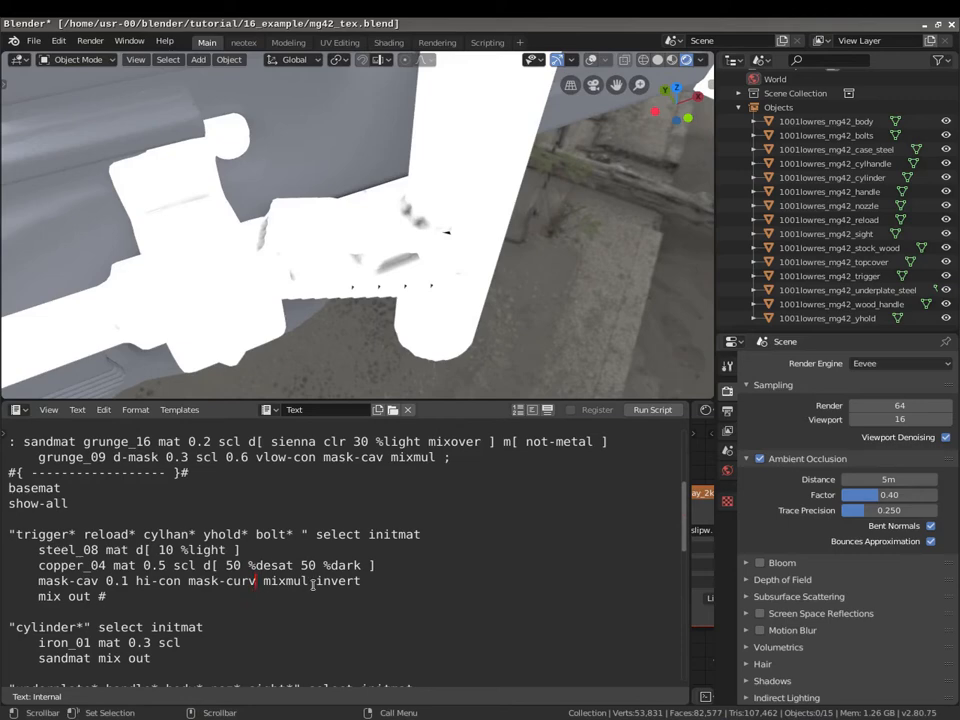
# Preview the combined cavity and curvature mask by running the script with #O after "mixmul" in the trigger block, and remove the marker.
pyautogui.write('#0')
pyautogui.hotkey('alt', 'p')
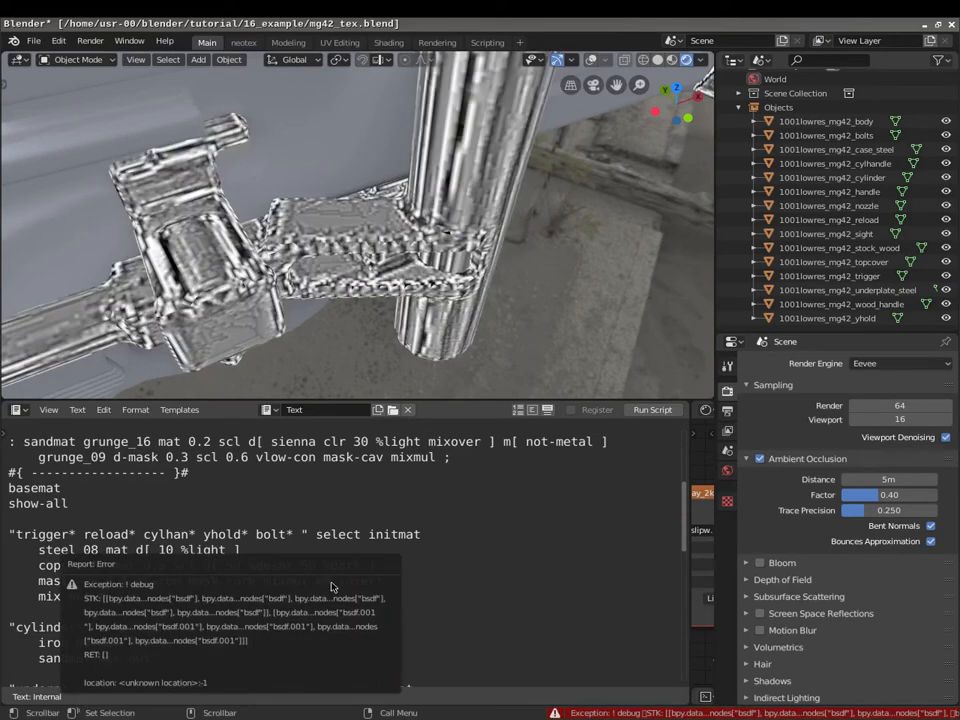
pyautogui.moveTo(282, 212); pyautogui.dragTo(278, 164, button='middle')
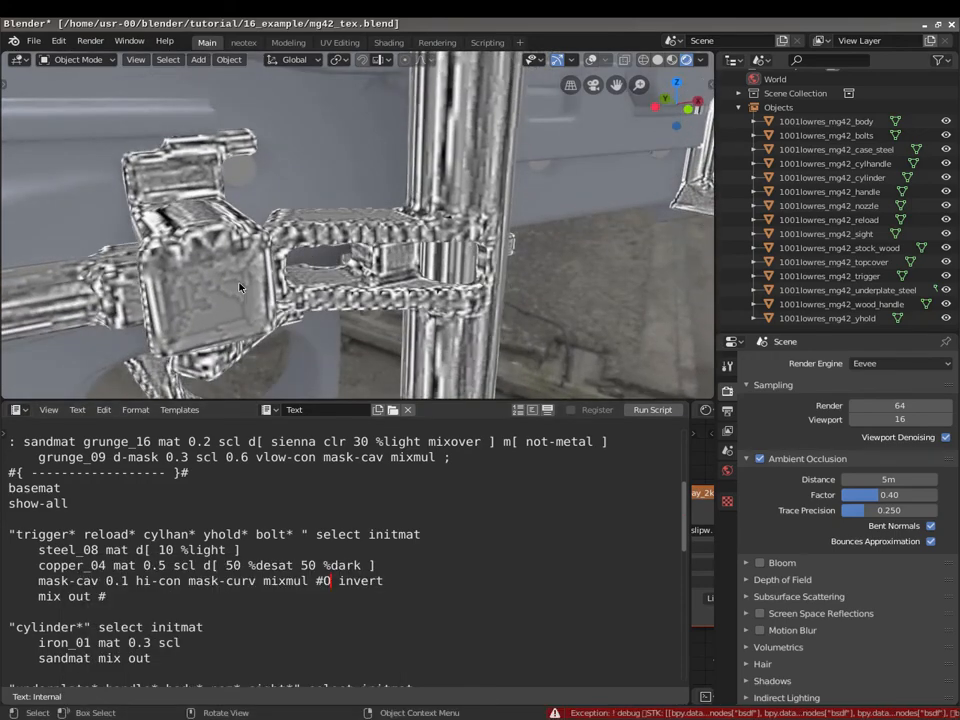
pyautogui.scroll(5, 295, 240)
pyautogui.moveTo(301, 270); pyautogui.dragTo(391, 270, button='middle')
pyautogui.moveTo(403, 163); pyautogui.dragTo(357, 441, button='middle')
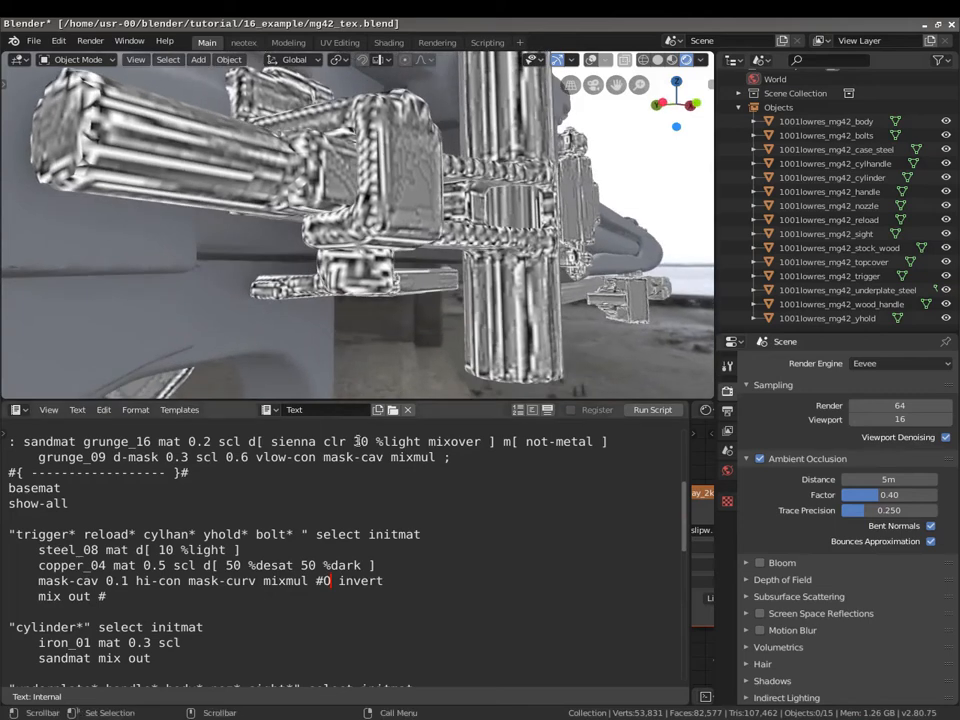
pyautogui.press('BackSpace')
pyautogui.press('BackSpace')
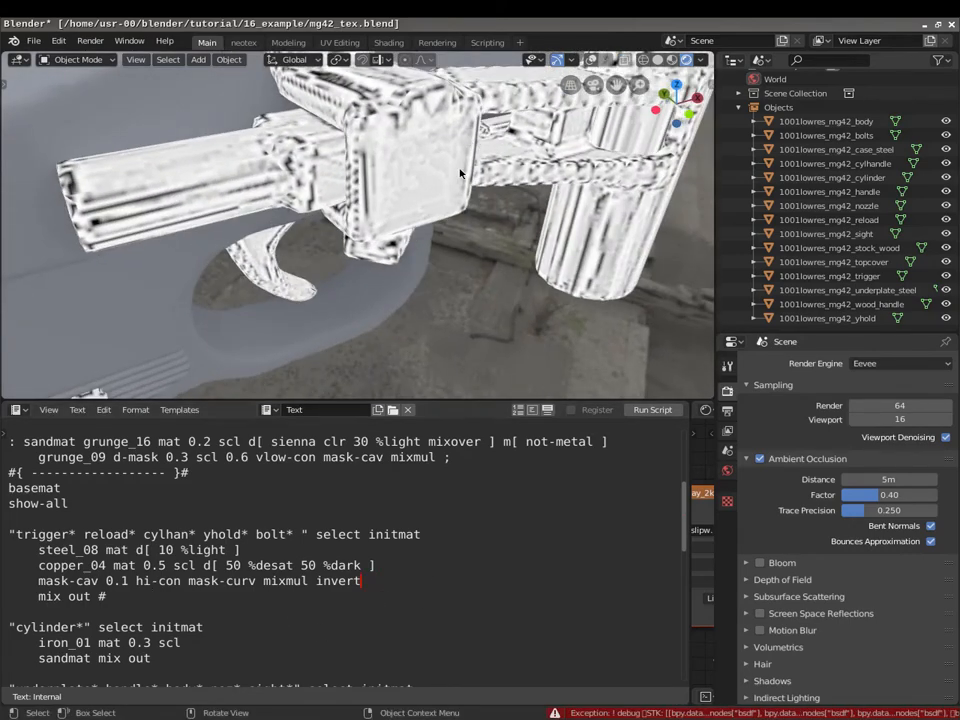
# Examine the inverted cavity and curvature mask on the reload parts from several angles and distances.
pyautogui.moveTo(346, 256); pyautogui.dragTo(292, 200, button='middle')
pyautogui.scroll(3, 332, 239)
pyautogui.moveTo(333, 239); pyautogui.dragTo(415, 211, button='middle')
pyautogui.scroll(-3, 384, 238)
pyautogui.scroll(4, 345, 246)
pyautogui.scroll(-3, 368, 246)
pyautogui.scroll(3, 368, 184)
# Inspect the mixed steel and copper material up close on the trigger inside its guard.
pyautogui.keyDown('shift'); pyautogui.moveTo(489, 210); pyautogui.dragTo(331, 56, button='middle'); pyautogui.keyUp('shift')
pyautogui.scroll(-4, 326, 305)
pyautogui.scroll(3, 236, 310)
pyautogui.moveTo(233, 308); pyautogui.dragTo(92, 203, button='middle')
pyautogui.keyDown('shift'); pyautogui.moveTo(205, 190); pyautogui.dragTo(298, 214, button='middle'); pyautogui.keyUp('shift')
pyautogui.scroll(3, 295, 202)
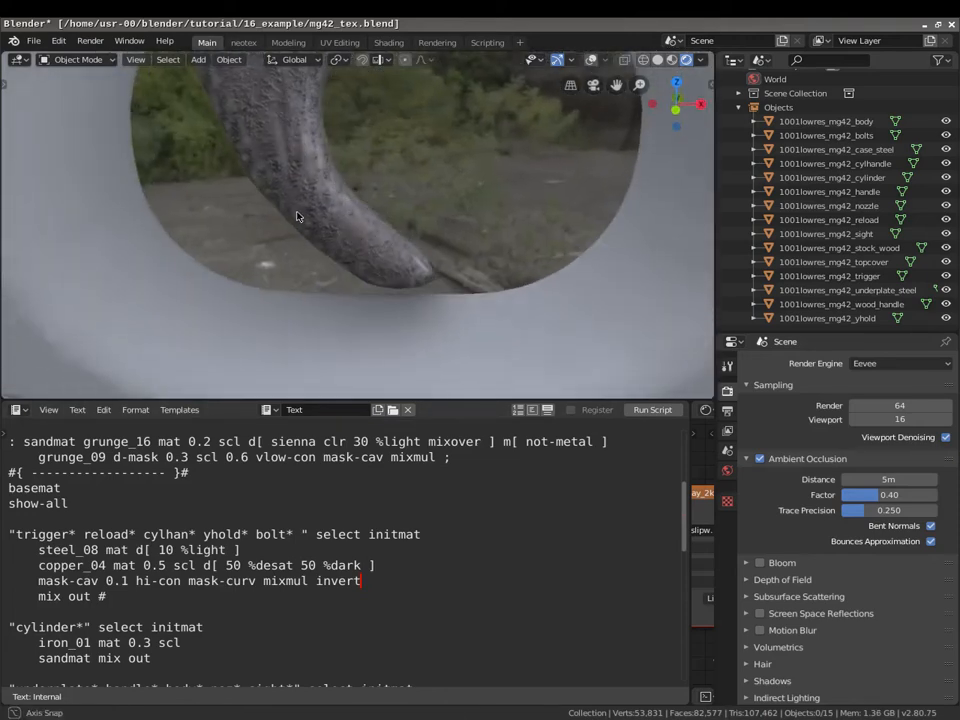
pyautogui.keyDown('shift'); pyautogui.moveTo(323, 155); pyautogui.dragTo(371, 230, button='middle'); pyautogui.keyUp('shift')
pyautogui.scroll(-2, 371, 230)
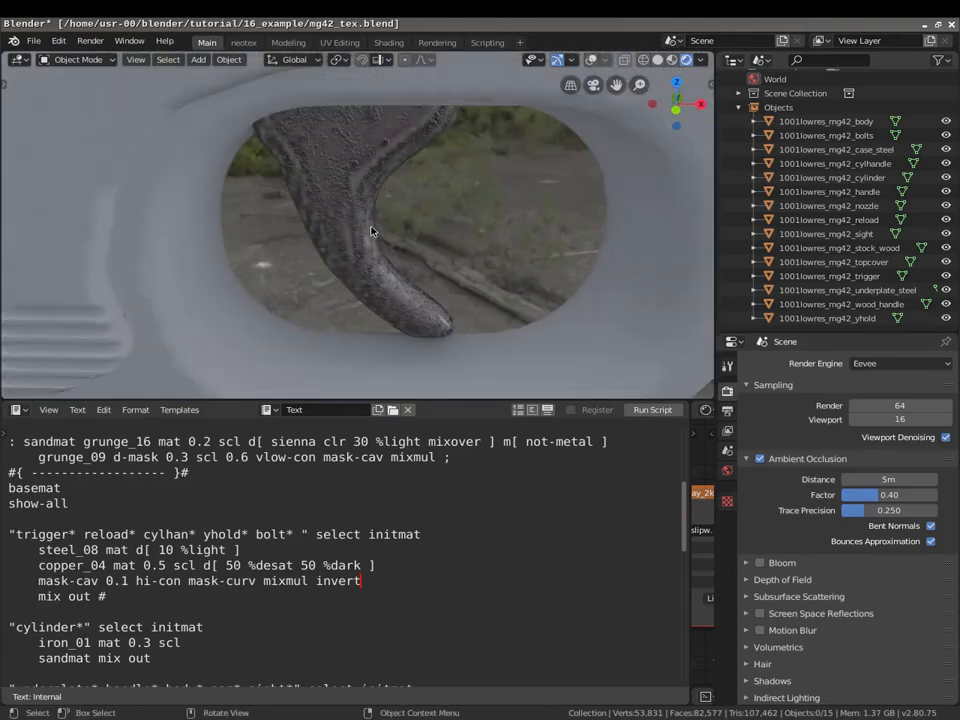
# Inspect the steel and copper mix on the lever mounted at the side of the barrel housing.
pyautogui.scroll(-5, 371, 231)
pyautogui.moveTo(356, 209); pyautogui.dragTo(412, 187, button='middle')
pyautogui.scroll(-3, 407, 187)
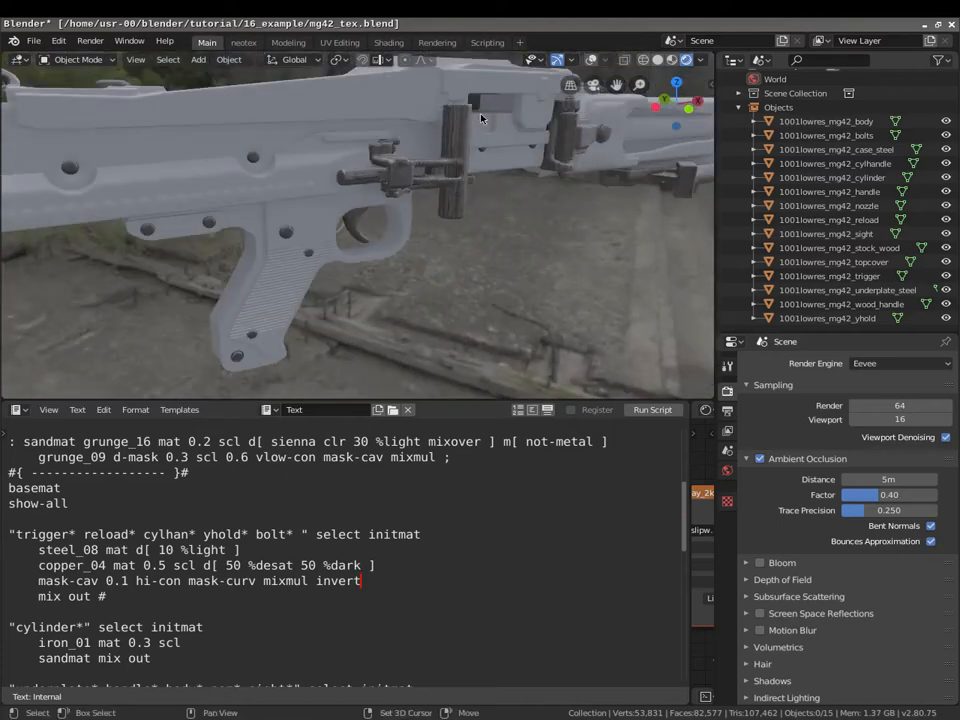
pyautogui.keyDown('shift'); pyautogui.moveTo(480, 117); pyautogui.dragTo(295, 185, button='middle'); pyautogui.keyUp('shift')
pyautogui.scroll(5, 345, 182)
pyautogui.keyDown('shift'); pyautogui.moveTo(450, 200); pyautogui.dragTo(375, 274, button='middle'); pyautogui.keyUp('shift')
pyautogui.scroll(2, 401, 264)
pyautogui.moveTo(455, 250); pyautogui.dragTo(336, 199, button='middle')
pyautogui.scroll(-2, 380, 303)
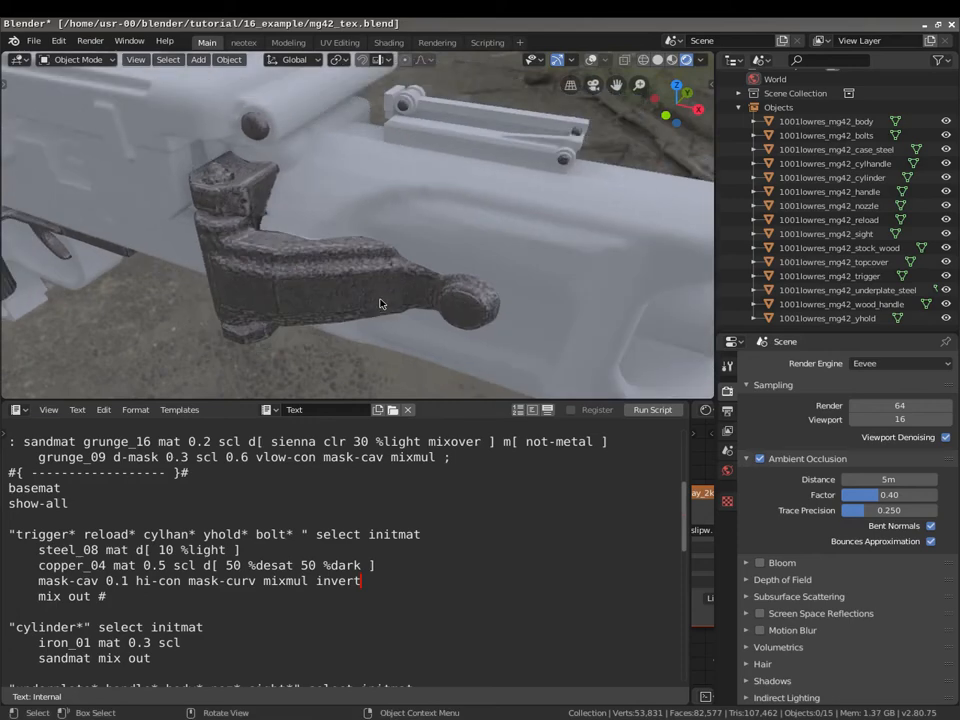
# Inspect the steel and copper mix on the long rods beneath the barrel.
pyautogui.scroll(-4, 396, 285)
pyautogui.keyDown('shift'); pyautogui.moveTo(386, 246); pyautogui.dragTo(199, 254, button='middle'); pyautogui.keyUp('shift')
pyautogui.scroll(-6, 199, 254)
pyautogui.keyDown('shift'); pyautogui.moveTo(555, 284); pyautogui.dragTo(415, 133, button='middle'); pyautogui.keyUp('shift')
pyautogui.scroll(7, 394, 223)
pyautogui.moveTo(506, 129); pyautogui.dragTo(454, 284, button='middle')
pyautogui.moveTo(266, 302); pyautogui.dragTo(300, 260, button='middle')
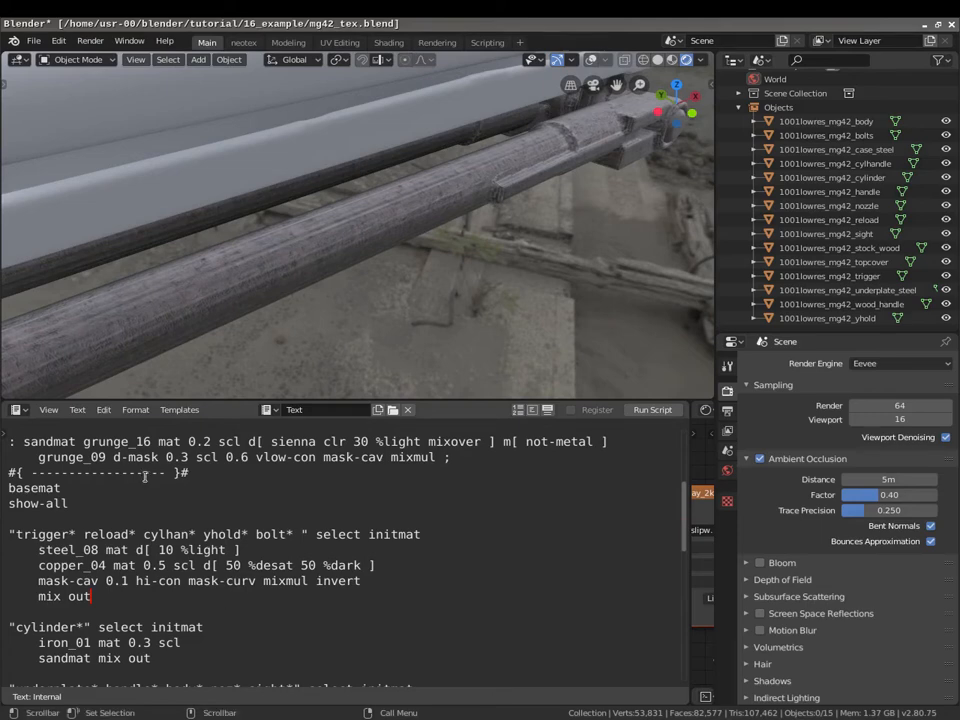
# Move the whole "wood* select initmat" block from near the script's end to just below "show-all", above the trigger block.
pyautogui.scroll(-6, 119, 603)
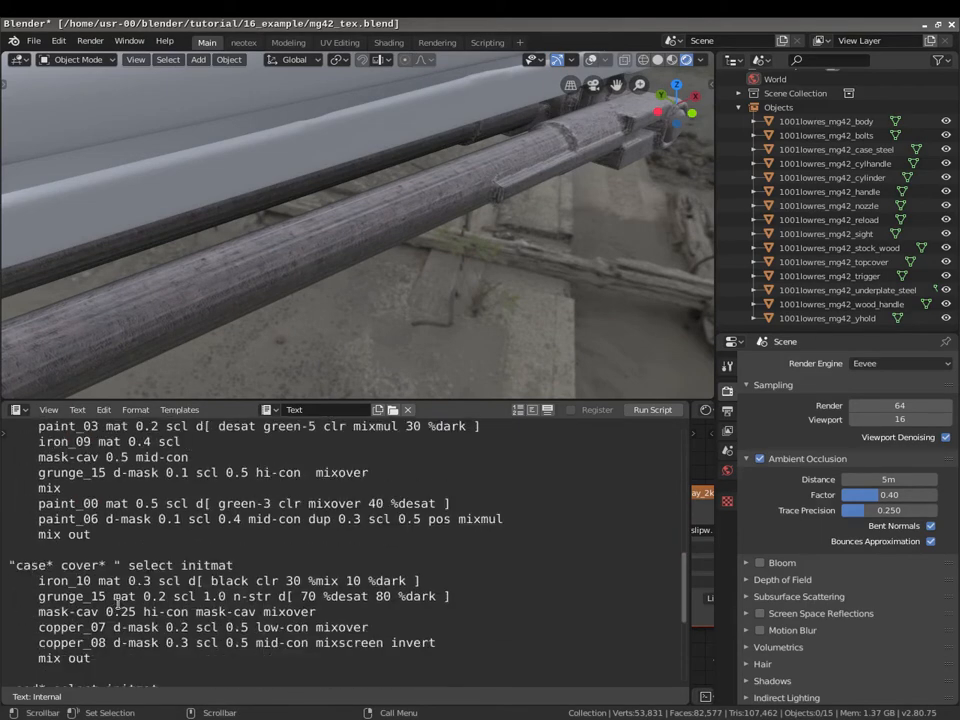
pyautogui.scroll(-5, 98, 567)
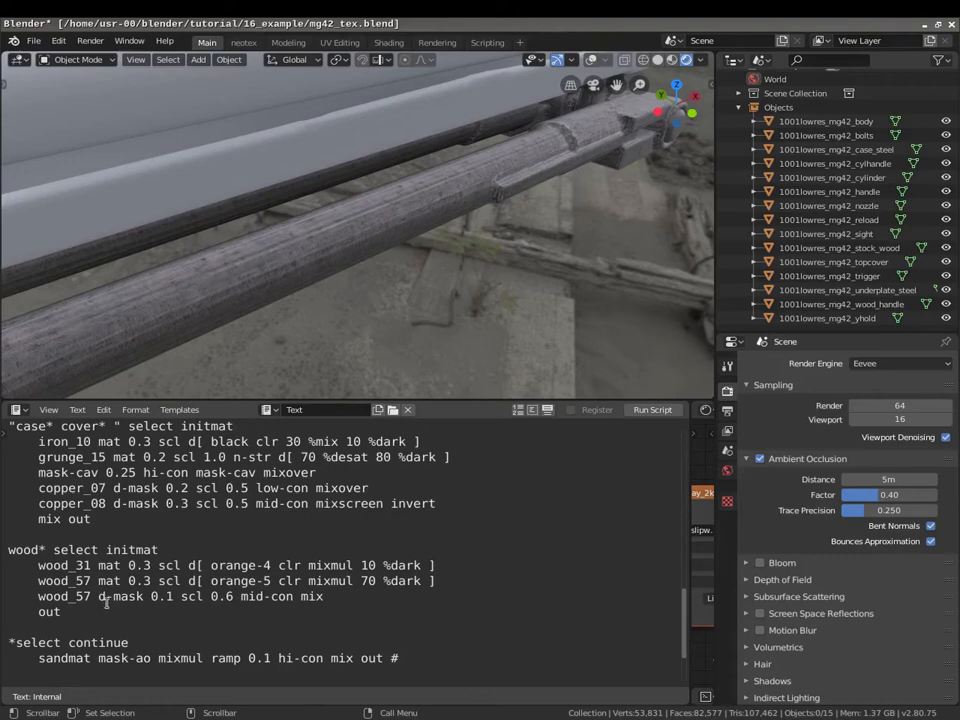
pyautogui.scroll(8, 106, 601)
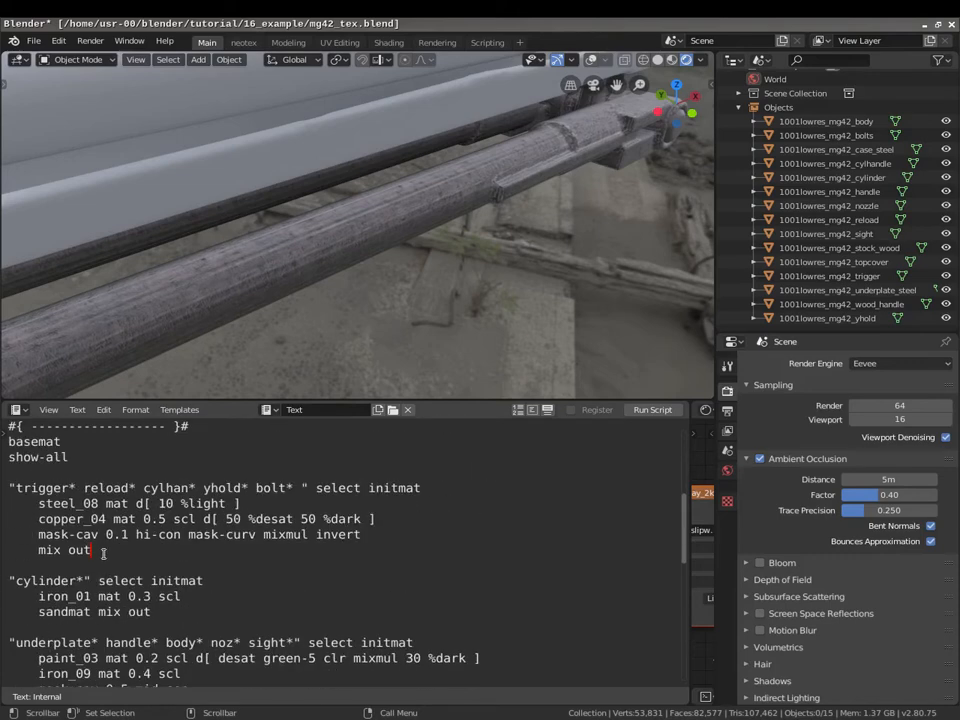
pyautogui.scroll(-8, 103, 553)
pyautogui.scroll(3, 108, 571)
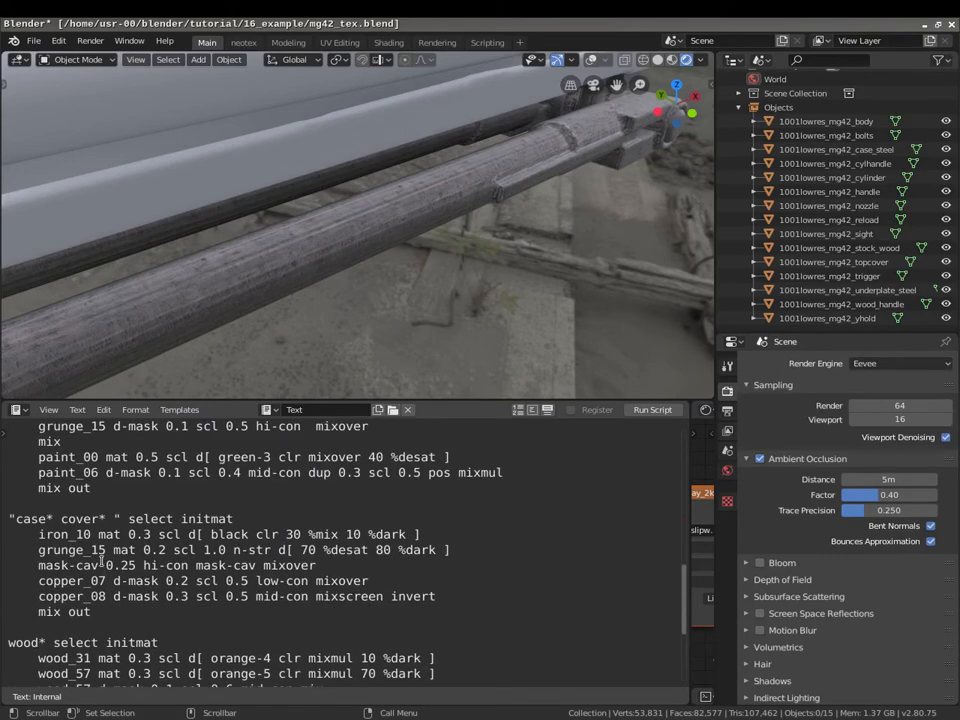
pyautogui.scroll(-2, 103, 563)
pyautogui.scroll(1, 103, 565)
pyautogui.scroll(-2, 103, 567)
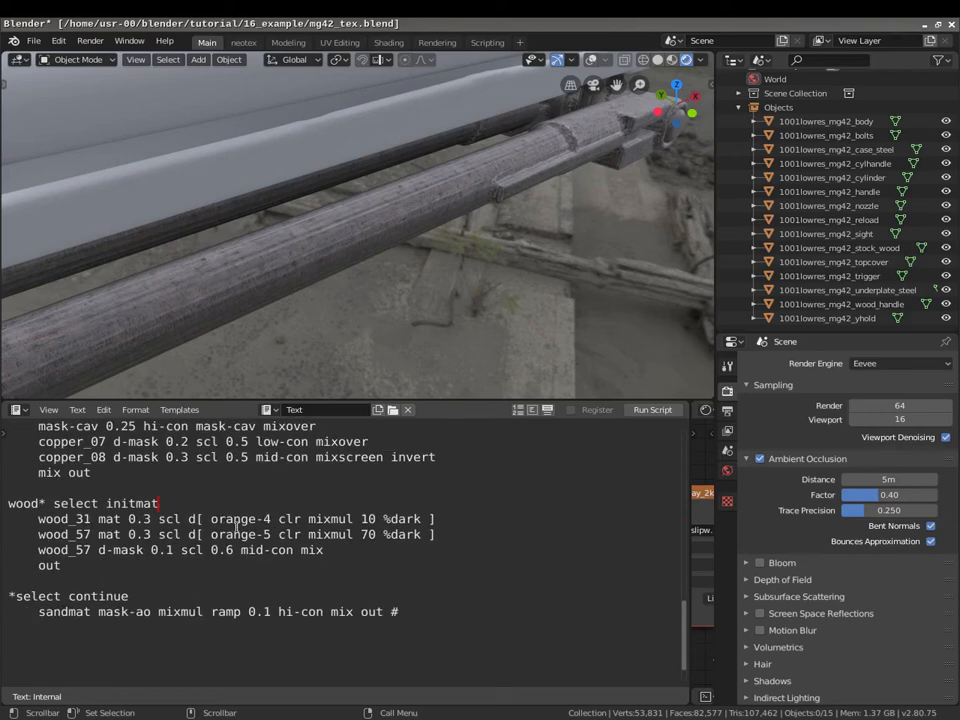
pyautogui.moveTo(62, 566); pyautogui.dragTo(8, 503)
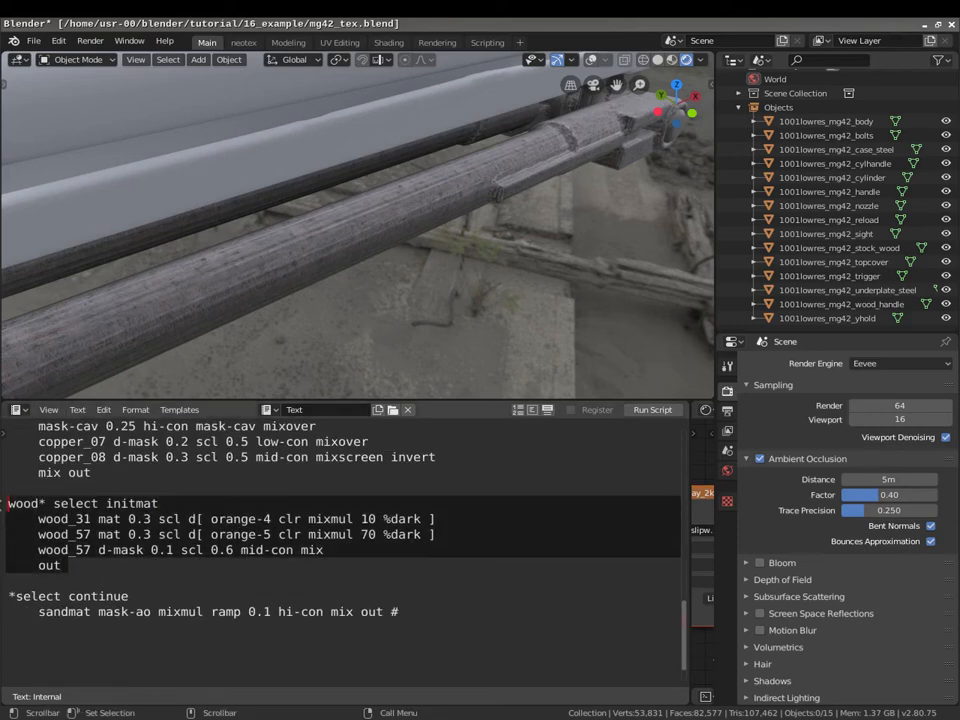
pyautogui.rightClick(40, 522)
pyautogui.click(40, 520)
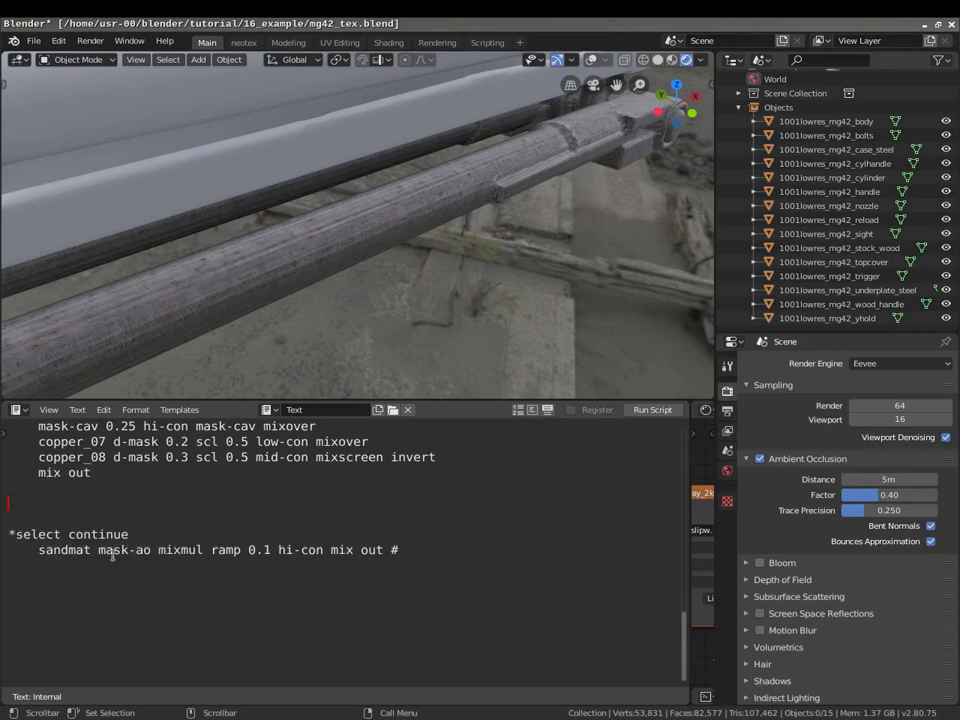
pyautogui.scroll(8, 98, 512)
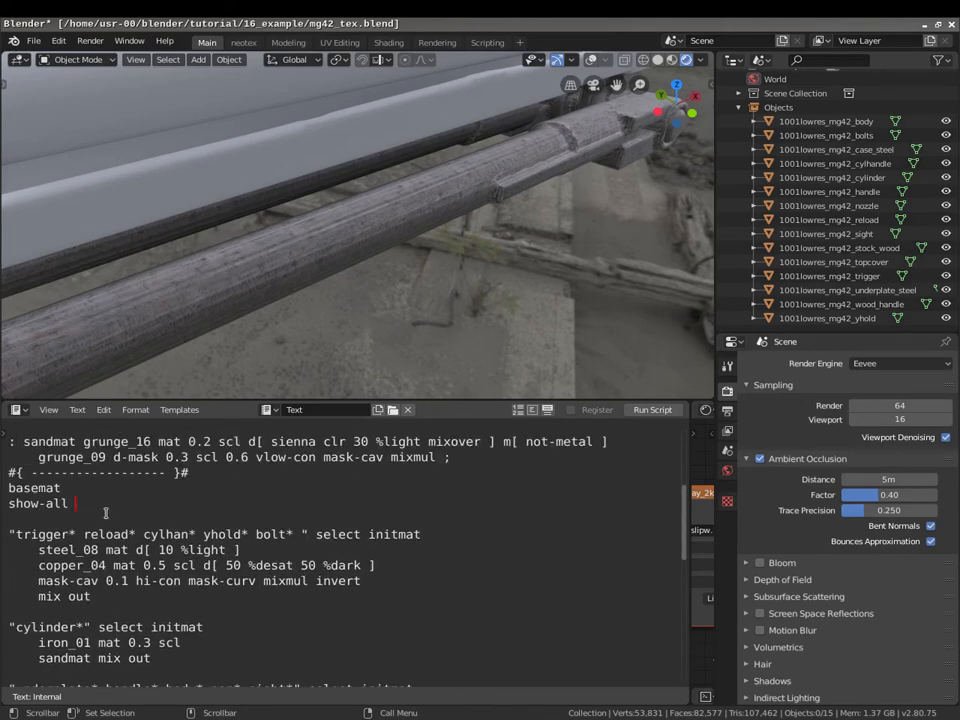
pyautogui.hotkey('ctrl', 'v')
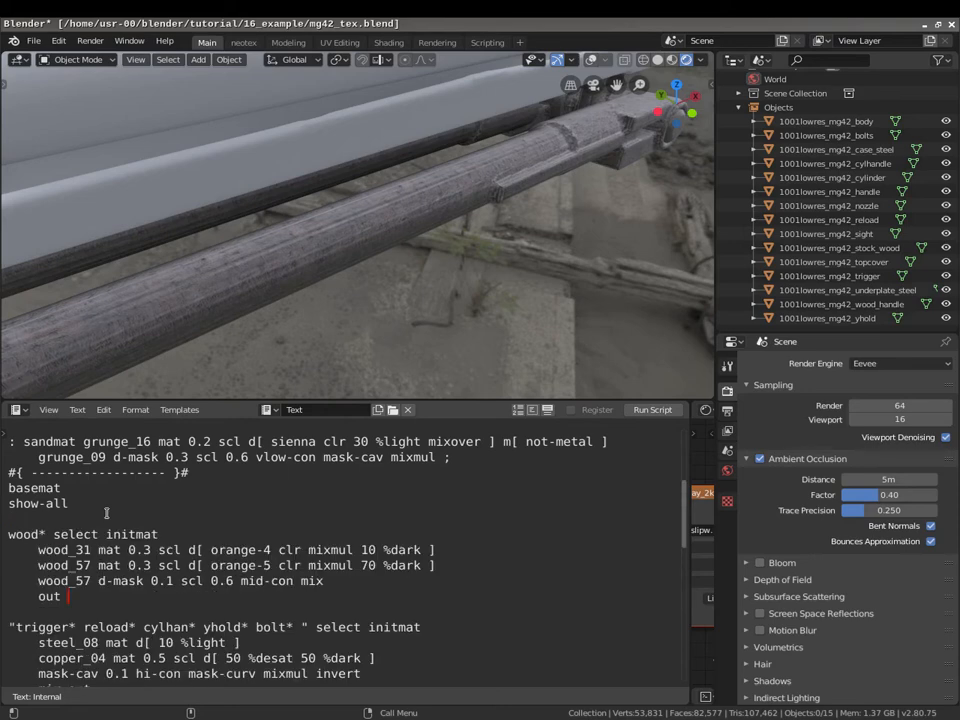
# Enter # after "wood* select initmat", run the script, and view the selected wooden parts on the gun.
pyautogui.write('#')
pyautogui.moveTo(340, 219); pyautogui.dragTo(484, 266, button='middle')
pyautogui.moveTo(204, 262); pyautogui.dragTo(318, 186, button='middle')
pyautogui.keyDown('shift'); pyautogui.moveTo(210, 285); pyautogui.dragTo(372, 192, button='middle'); pyautogui.keyUp('shift')
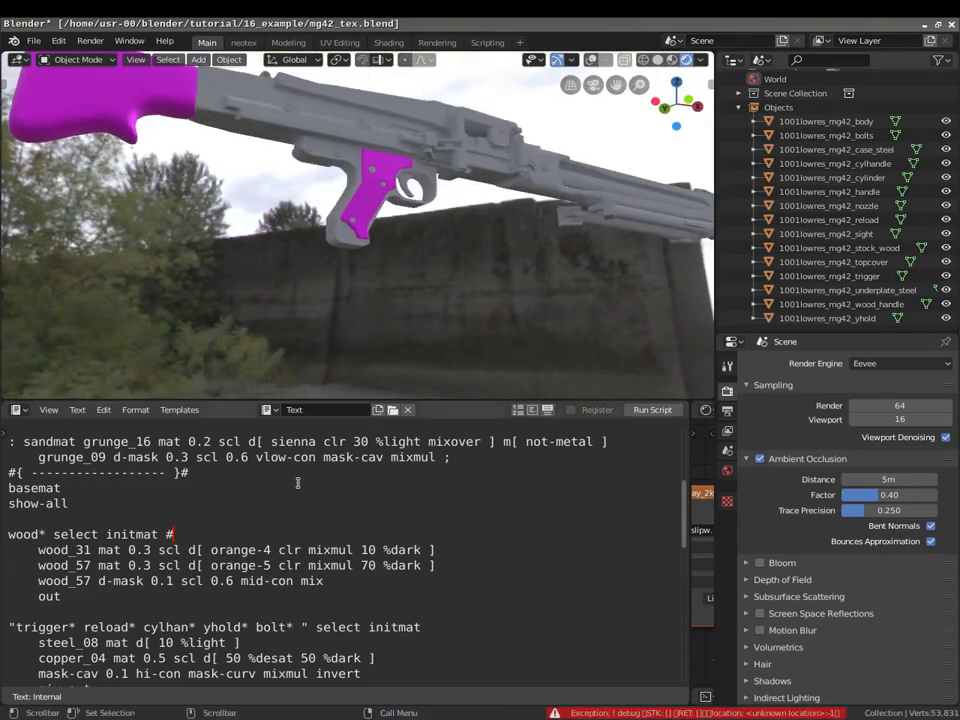
pyautogui.scroll(-6, 270, 510)
pyautogui.scroll(3, 220, 550)
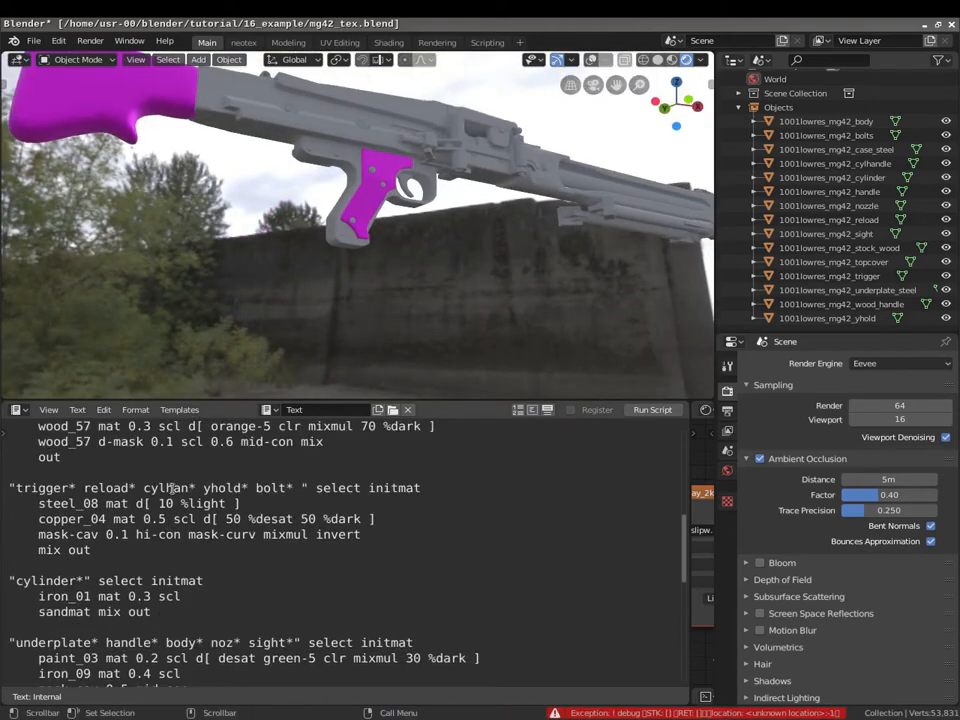
pyautogui.scroll(-2, 202, 515)
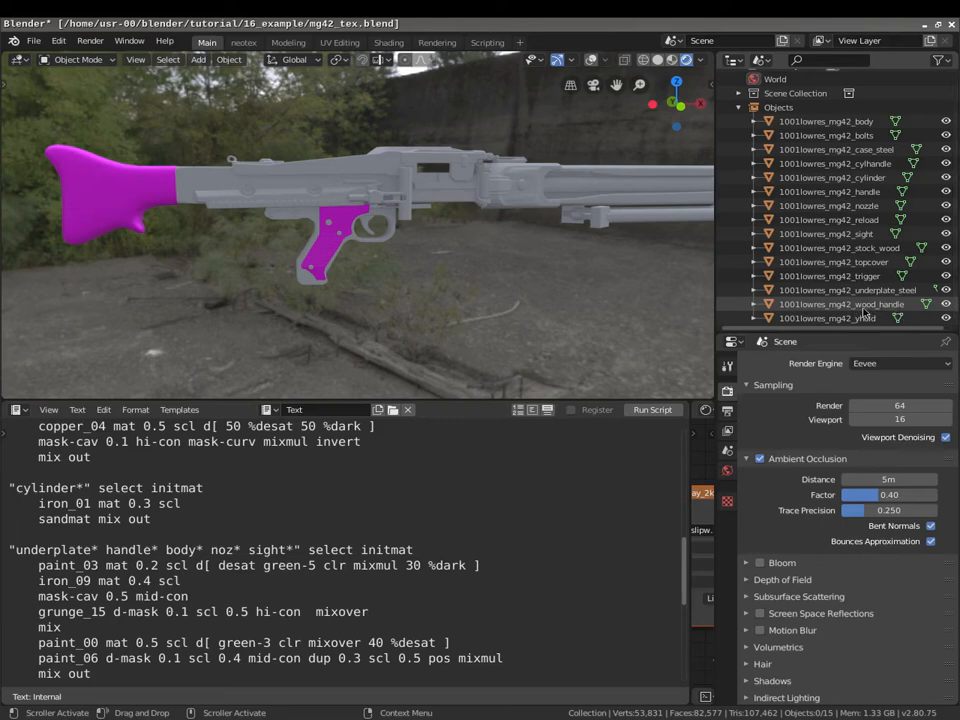
# Examine which parts the wood* selection covers, looking closely at the pistol grip panel and the stock.
pyautogui.scroll(8, 300, 285)
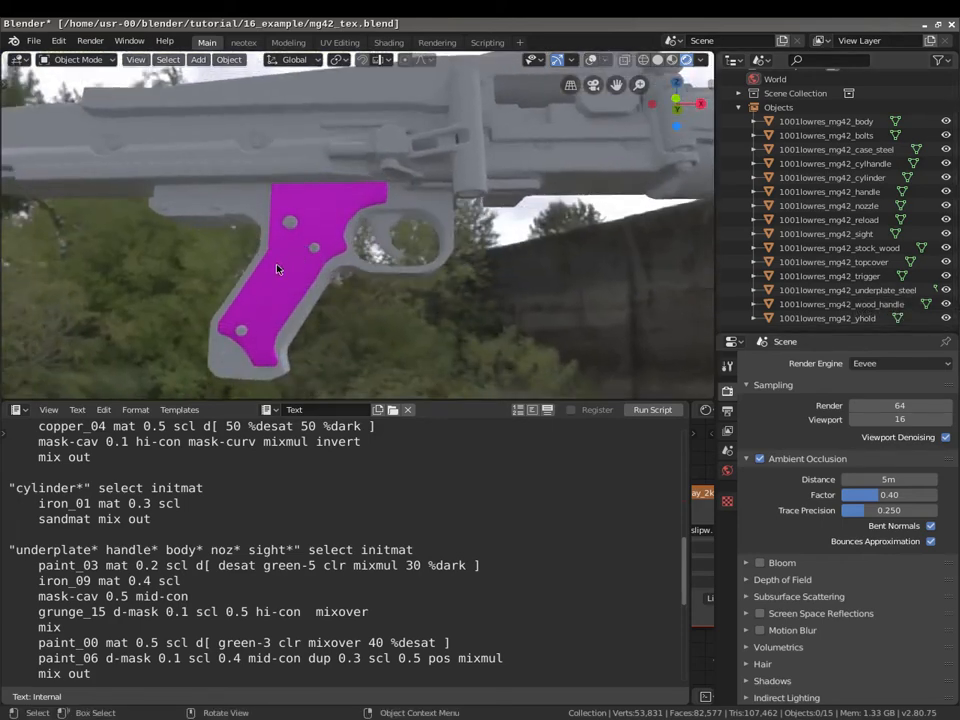
pyautogui.keyDown('shift'); pyautogui.moveTo(257, 262); pyautogui.dragTo(198, 163, button='middle'); pyautogui.keyUp('shift')
pyautogui.scroll(-5, 433, 198)
pyautogui.scroll(4, 428, 197)
pyautogui.scroll(-2, 446, 189)
pyautogui.moveTo(446, 189); pyautogui.dragTo(146, 238, button='middle')
pyautogui.scroll(7, 407, 236)
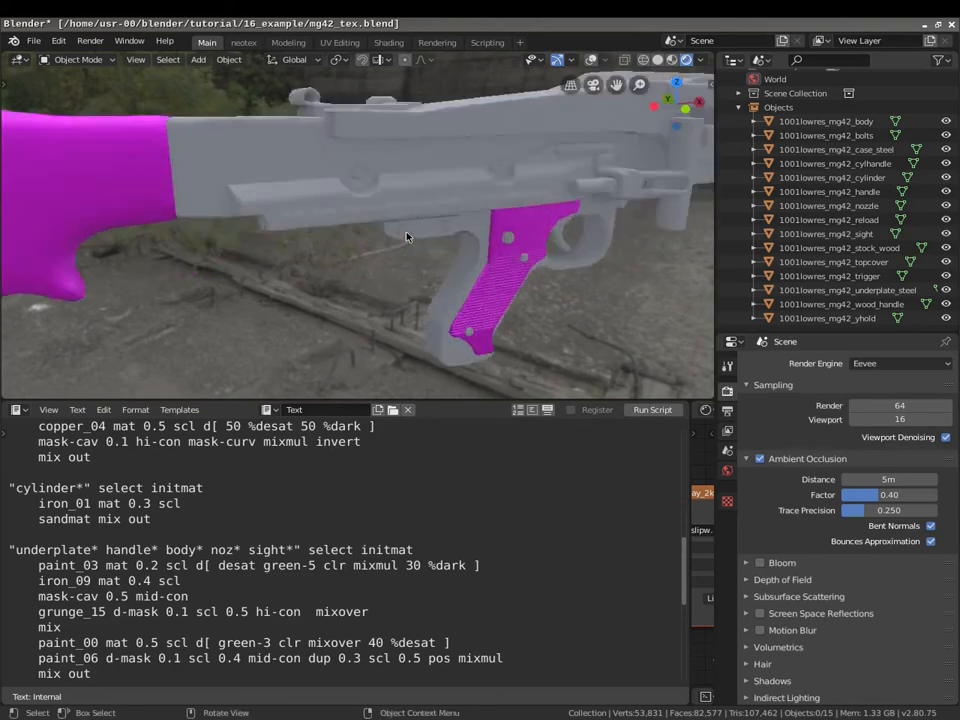
pyautogui.keyDown('shift'); pyautogui.moveTo(499, 251); pyautogui.dragTo(324, 249, button='middle'); pyautogui.keyUp('shift')
pyautogui.scroll(5, 206, 537)
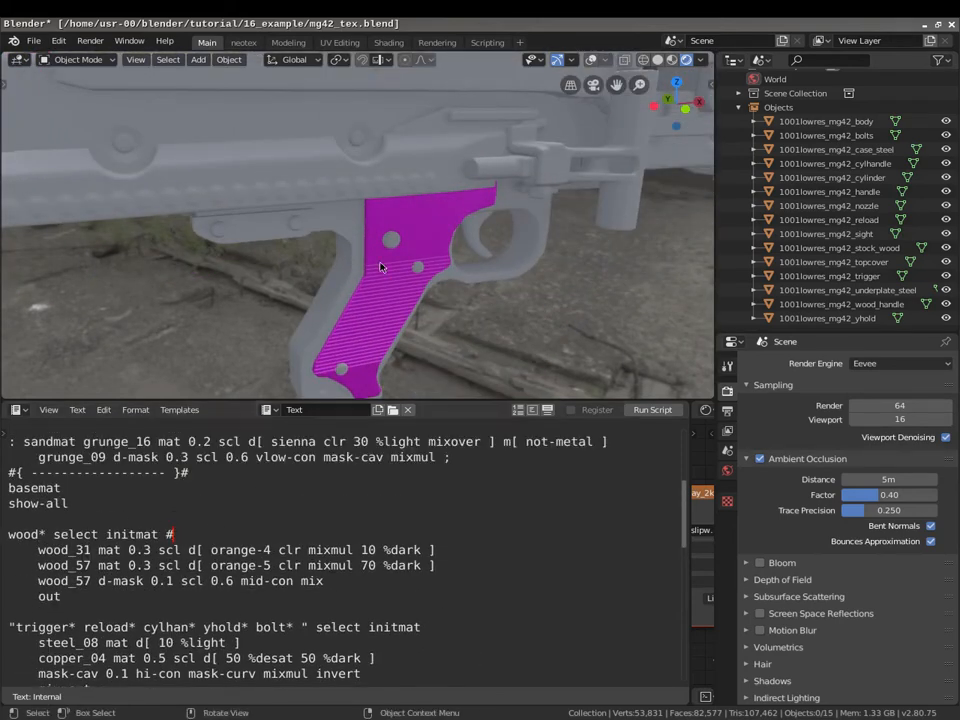
# Review the underplate and case blocks of the script, and remove the # after "wood* select initmat".
pyautogui.scroll(-6, 325, 552)
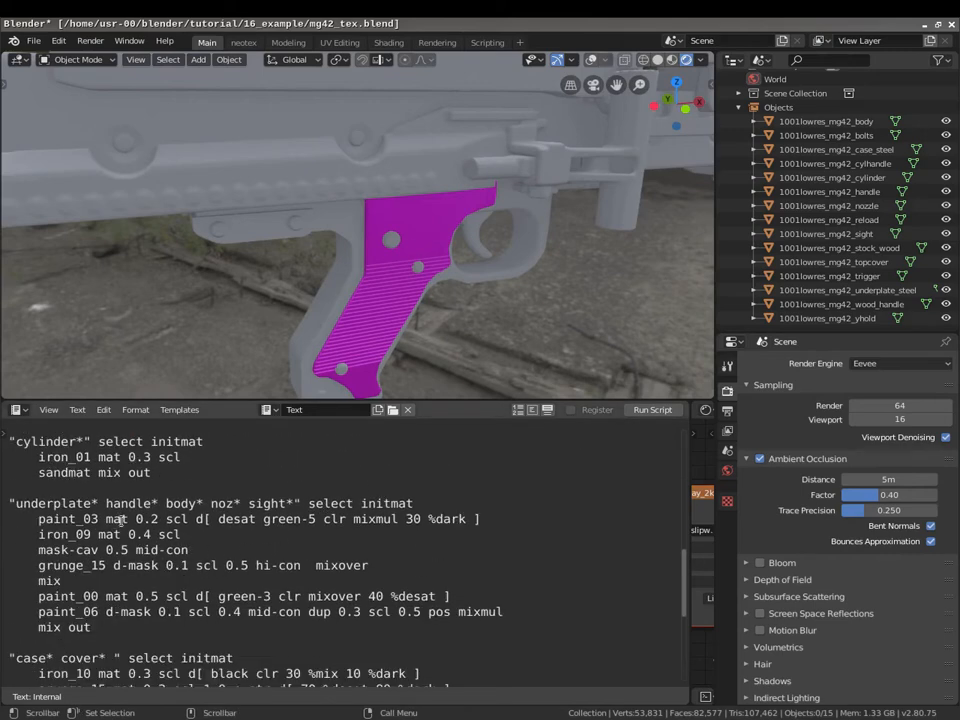
pyautogui.scroll(-3, 145, 532)
pyautogui.scroll(2, 85, 465)
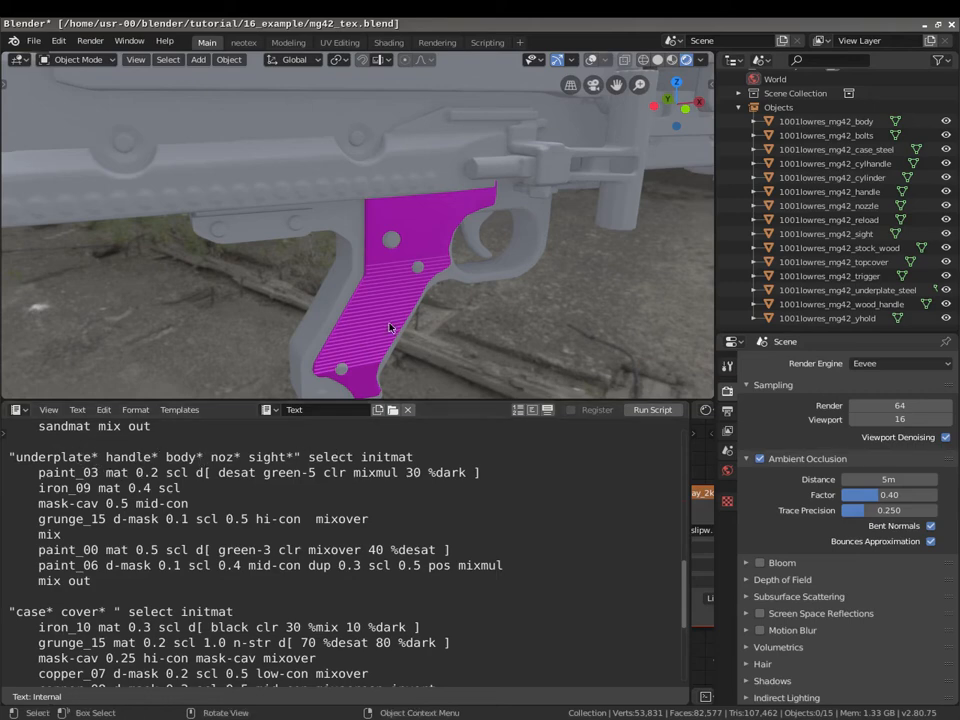
pyautogui.scroll(5, 178, 545)
pyautogui.scroll(2, 178, 545)
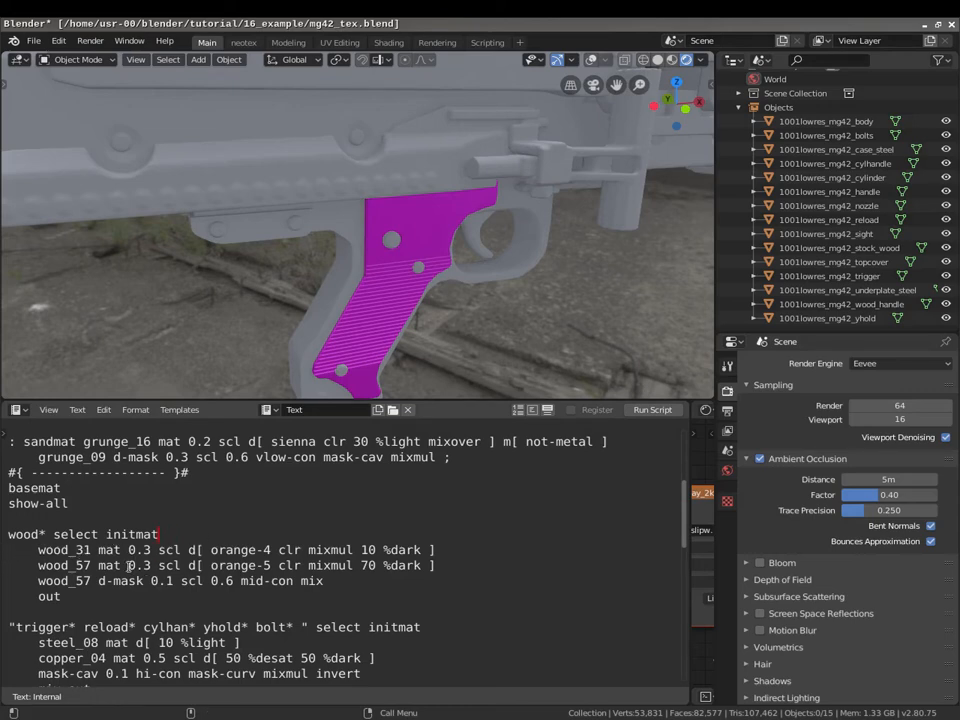
# Switch to Firefox, open the WOOD catalog, and find the wood_31 material used in the script.
pyautogui.hotkey('alt', 'Tab')
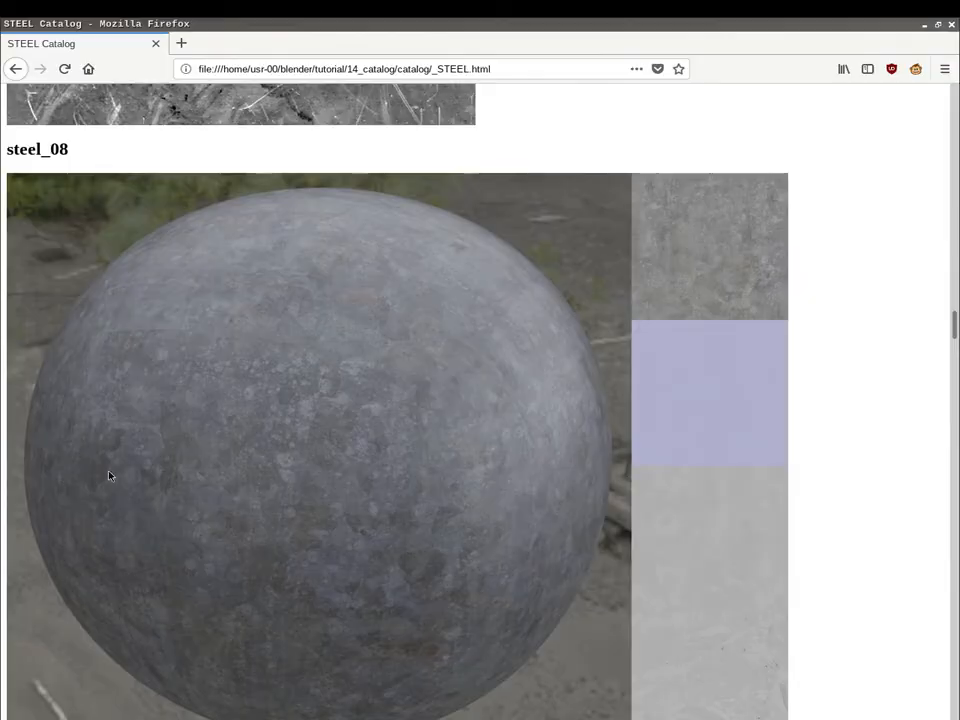
pyautogui.click(17, 67)
pyautogui.click(66, 575)
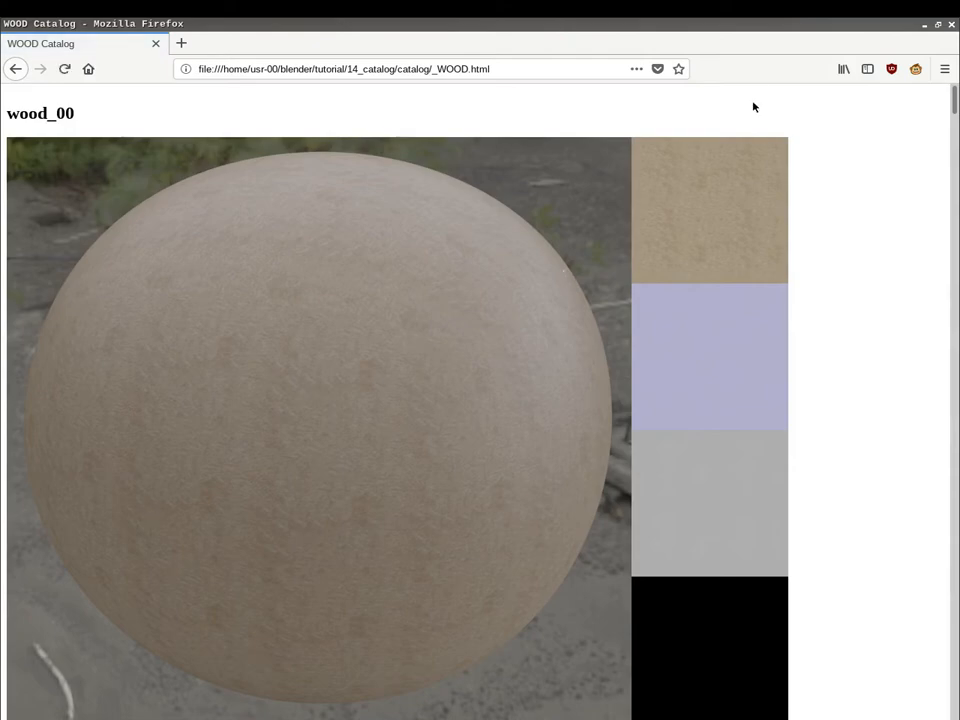
pyautogui.moveTo(754, 107); pyautogui.dragTo(614, 190, button='middle')
pyautogui.moveTo(955, 115); pyautogui.dragTo(913, 378)
pyautogui.moveTo(332, 158); pyautogui.dragTo(316, 424, button='middle')
pyautogui.hotkey('ctrl', 'alt', 'Left')
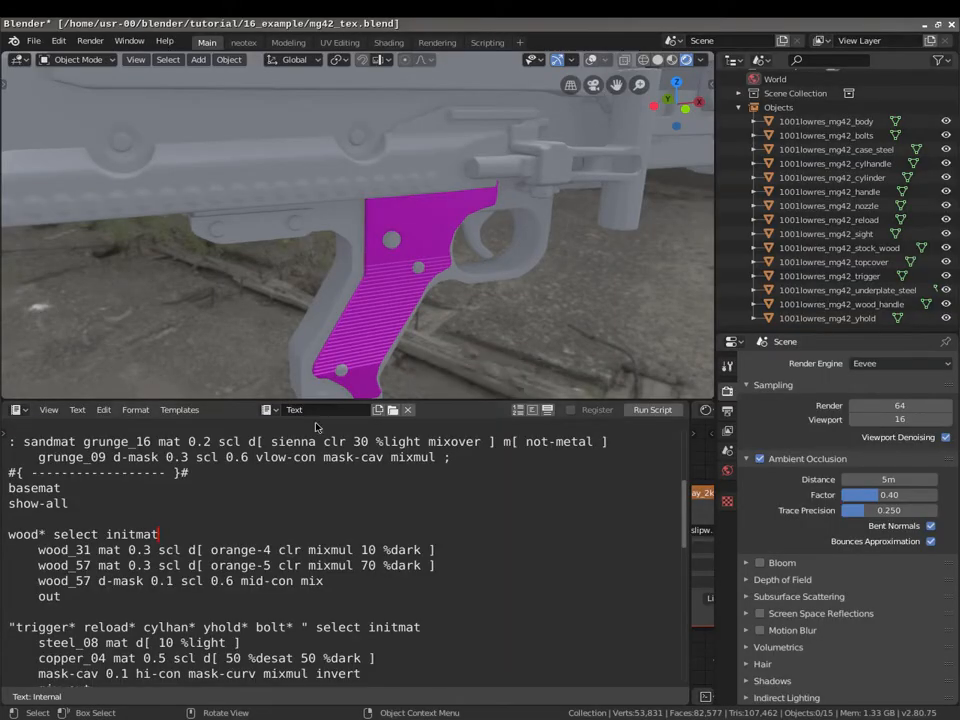
pyautogui.hotkey('ctrl', 'alt', 'Right')
pyautogui.moveTo(512, 274); pyautogui.dragTo(420, 530, button='middle')
pyautogui.moveTo(422, 199); pyautogui.dragTo(342, 369, button='middle')
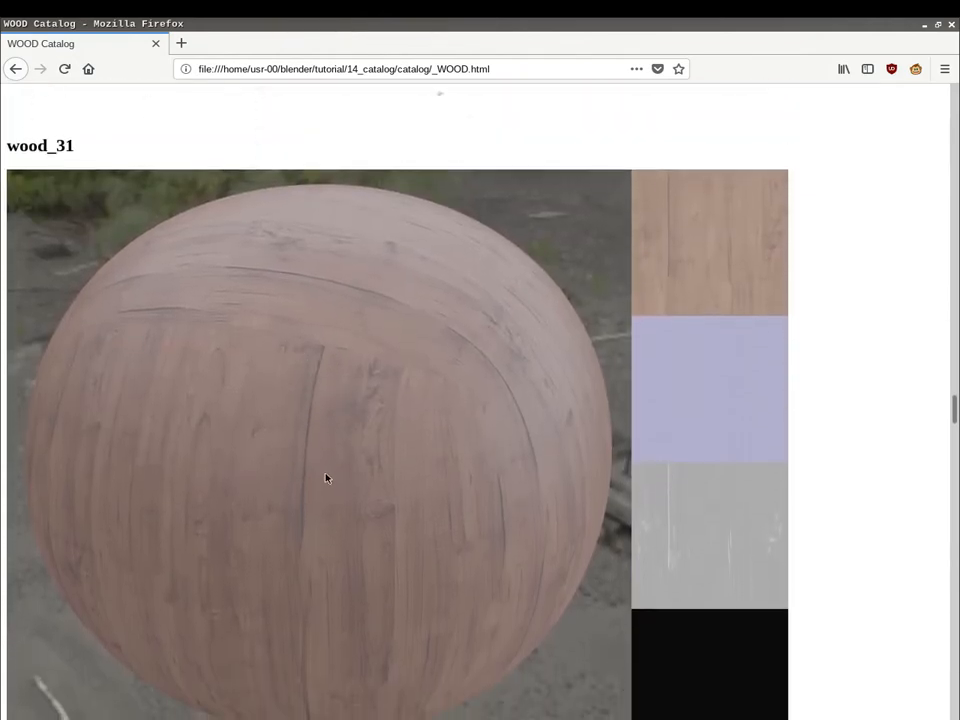
# Examine the wood_31 preview and the catalog entries below it, and switch back to Blender.
pyautogui.scroll(-1, 540, 337)
pyautogui.scroll(-1, 330, 393)
pyautogui.moveTo(358, 512); pyautogui.dragTo(355, 299, button='middle')
pyautogui.moveTo(530, 540); pyautogui.dragTo(345, 459, button='middle')
pyautogui.moveTo(392, 371); pyautogui.dragTo(362, 411, button='middle')
pyautogui.hotkey('alt', 'Tab')
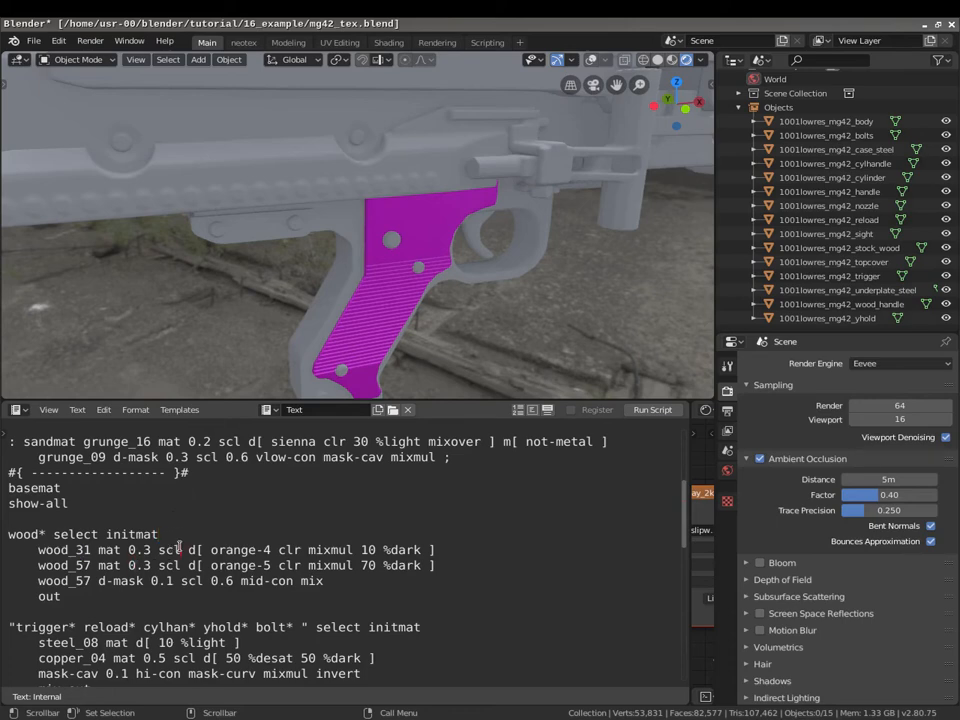
# Preview plain wood_31 on the stock by running the script with #O after "0.3 scl" in its line, and remove the marker.
pyautogui.write('#0')
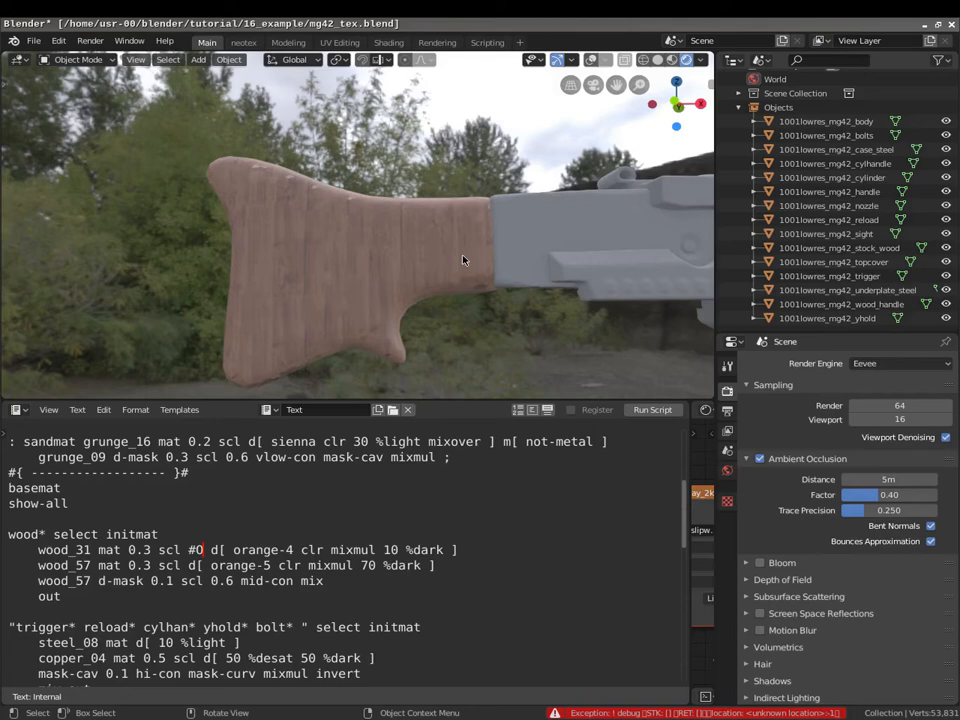
pyautogui.moveTo(462, 260); pyautogui.dragTo(377, 291, button='middle')
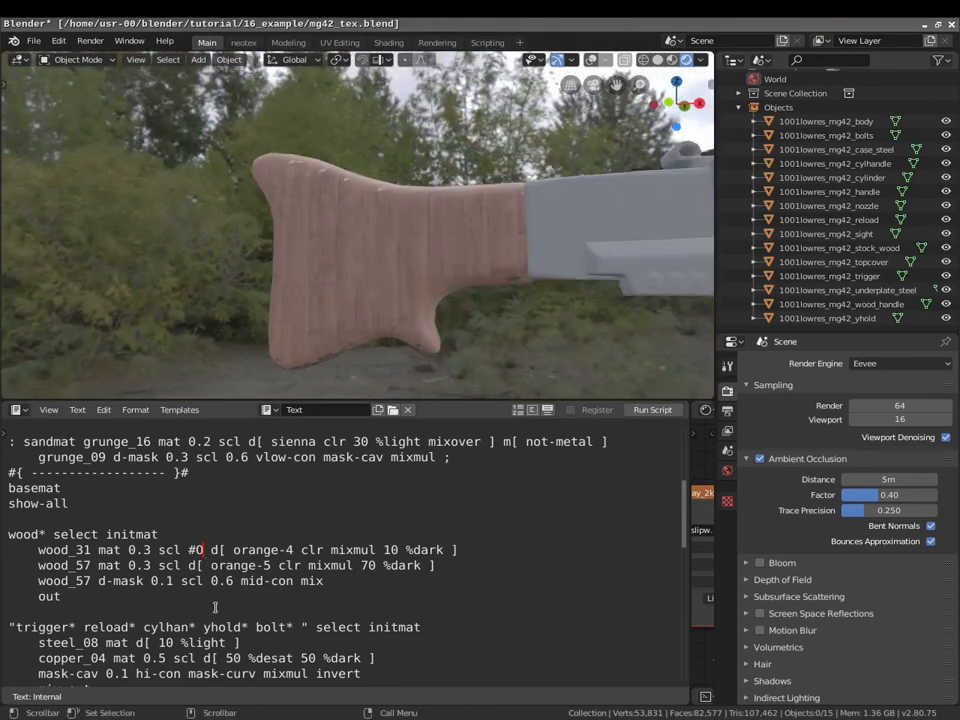
pyautogui.press('BackSpace')
pyautogui.press('BackSpace')
pyautogui.press('BackSpace')
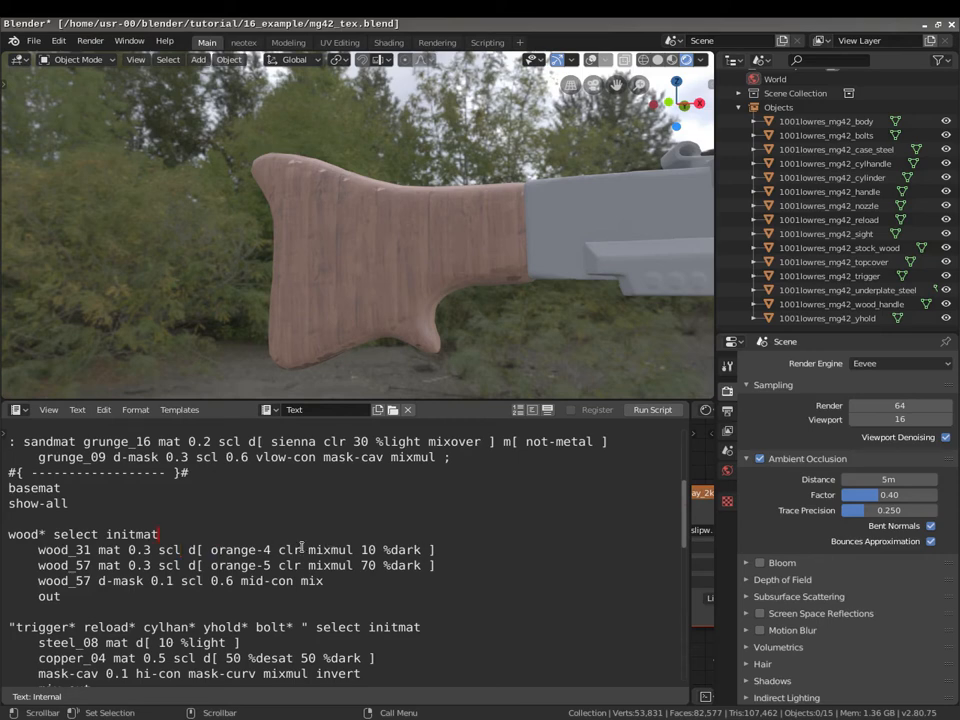
pyautogui.write('#')
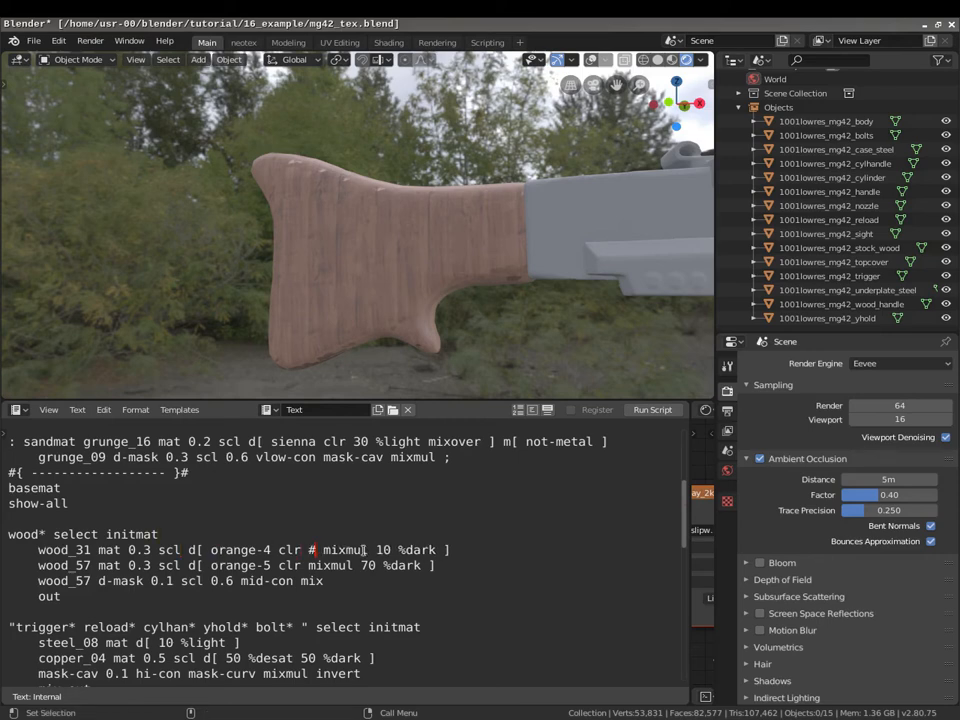
pyautogui.press('BackSpace')
pyautogui.press('BackSpace')
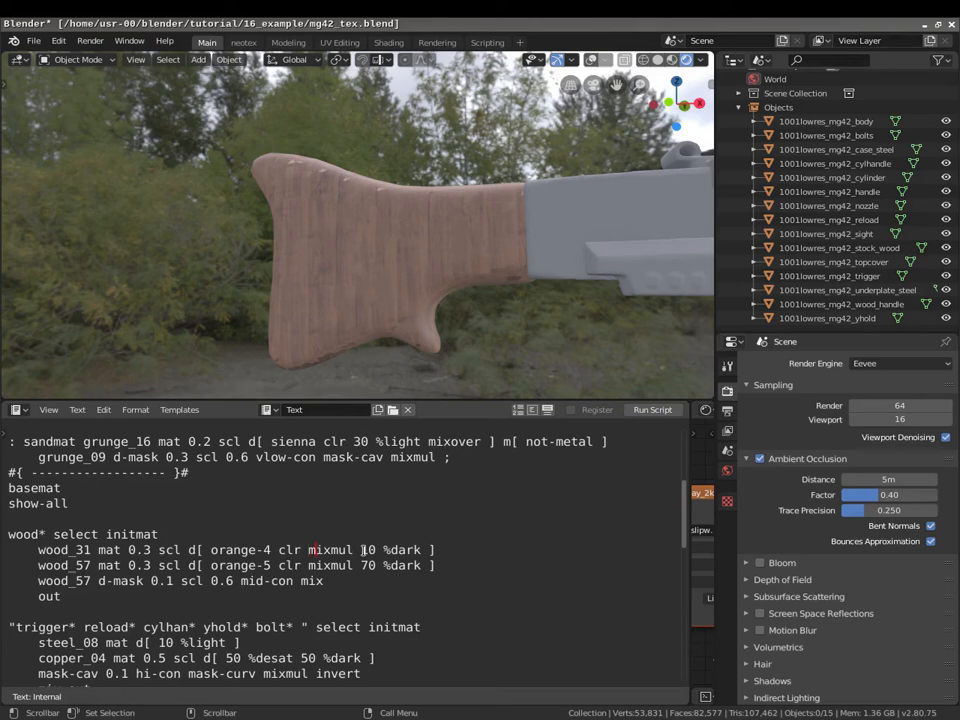
# Preview the orange-4 tint of wood_31 on stock and grip by running the script with #O after its mixmul, and remove the marker.
pyautogui.write('#0')
pyautogui.hotkey('alt', 'p')
pyautogui.moveTo(356, 288); pyautogui.dragTo(341, 259, button='middle')
pyautogui.scroll(3, 381, 281)
pyautogui.keyDown('shift'); pyautogui.moveTo(619, 328); pyautogui.dragTo(409, 240, button='middle'); pyautogui.keyUp('shift')
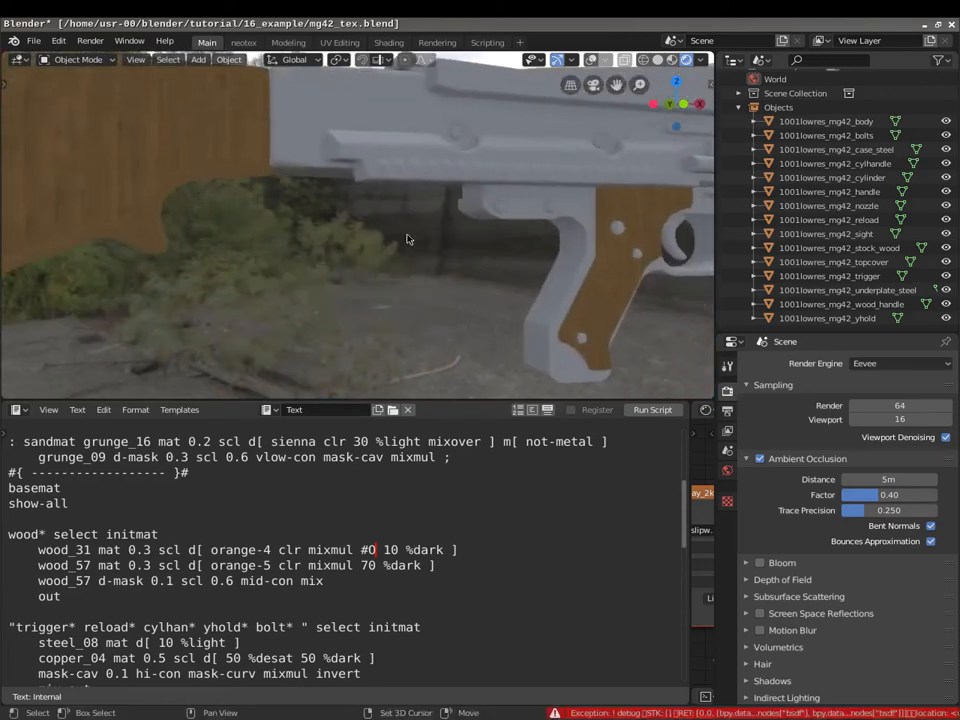
pyautogui.scroll(1, 500, 270)
pyautogui.keyDown('shift'); pyautogui.moveTo(557, 296); pyautogui.dragTo(356, 229, button='middle'); pyautogui.keyUp('shift')
pyautogui.press('BackSpace')
pyautogui.press('BackSpace')
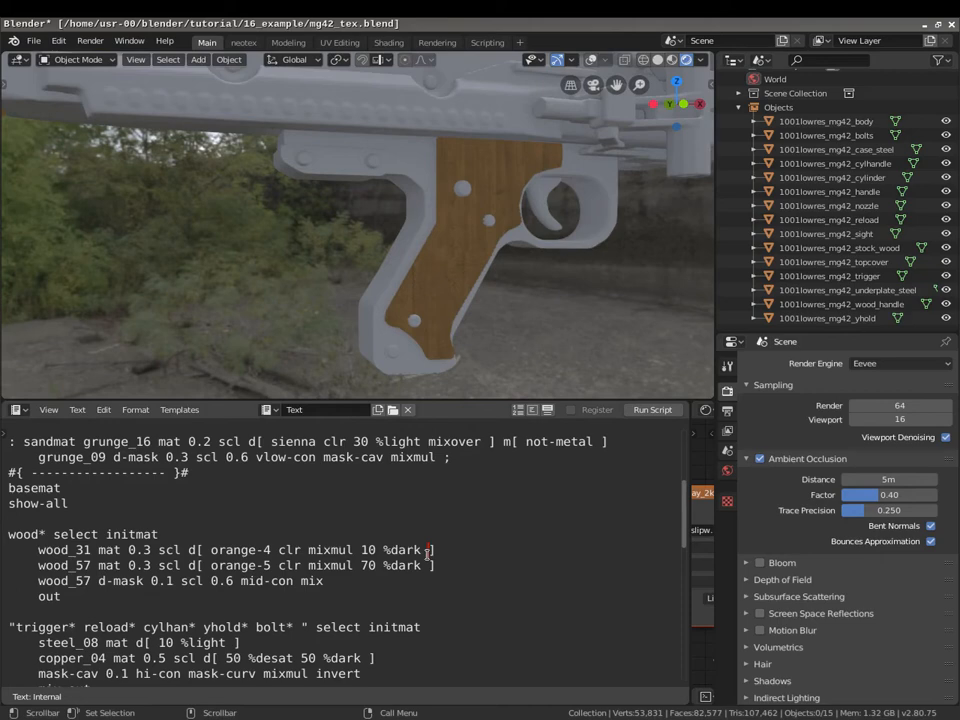
# Preview the darkened wood_31 color on the stock by running the script with #O after "10 %dark", and move the marker behind the closing bracket.
pyautogui.write('#0')
pyautogui.moveTo(332, 294); pyautogui.dragTo(336, 242, button='middle')
pyautogui.scroll(-4, 336, 242)
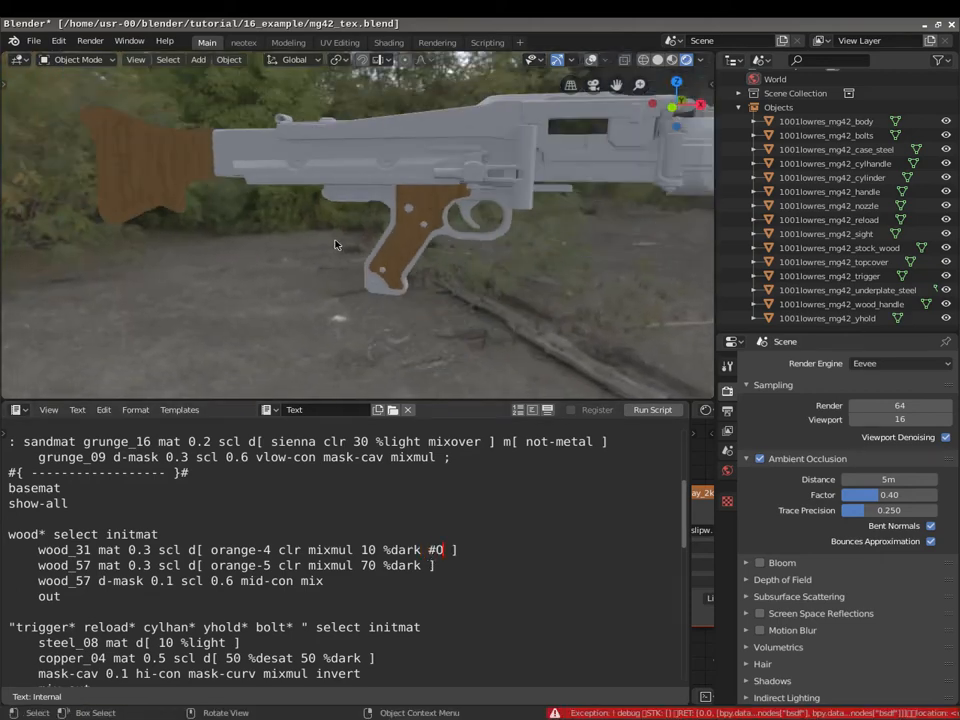
pyautogui.keyDown('shift'); pyautogui.moveTo(203, 196); pyautogui.dragTo(285, 216, button='middle'); pyautogui.keyUp('shift')
pyautogui.scroll(3, 216, 214)
pyautogui.moveTo(220, 214); pyautogui.dragTo(242, 241, button='middle')
pyautogui.scroll(-2, 199, 186)
pyautogui.moveTo(289, 213); pyautogui.dragTo(306, 190, button='middle')
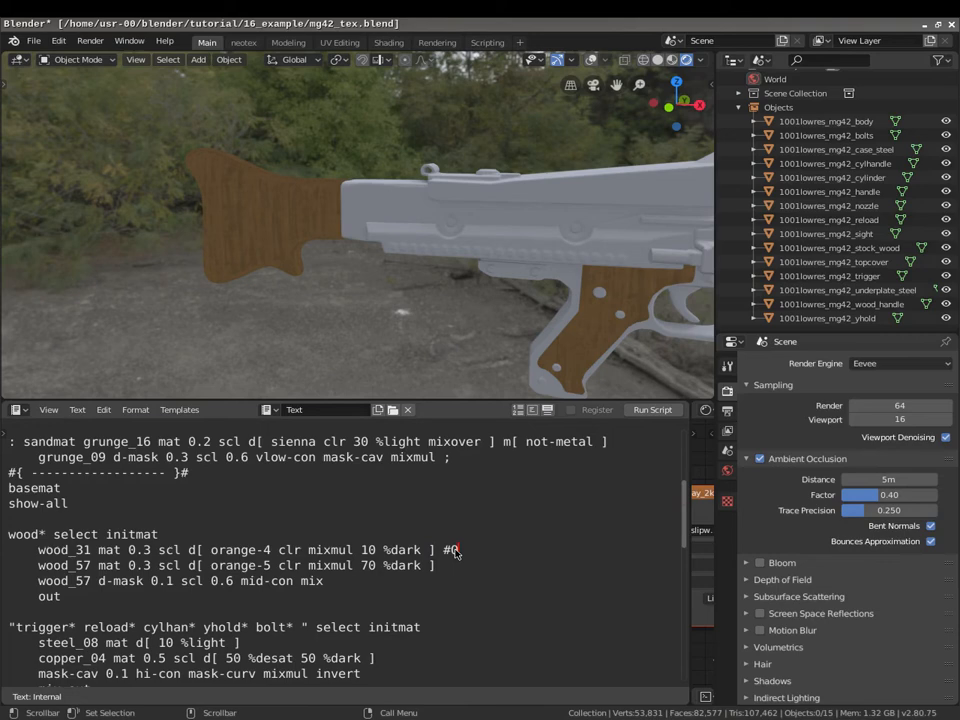
# Examine the complete wood_31 layer on stock and grip with #O at the end of its line, and remove the marker.
pyautogui.moveTo(246, 204); pyautogui.dragTo(229, 253, button='middle')
pyautogui.scroll(-3, 229, 253)
pyautogui.keyDown('shift'); pyautogui.moveTo(550, 340); pyautogui.dragTo(388, 208, button='middle'); pyautogui.keyUp('shift')
pyautogui.scroll(5, 388, 208)
pyautogui.keyDown('shift'); pyautogui.moveTo(540, 230); pyautogui.dragTo(336, 264, button='middle'); pyautogui.keyUp('shift')
pyautogui.press('BackSpace')
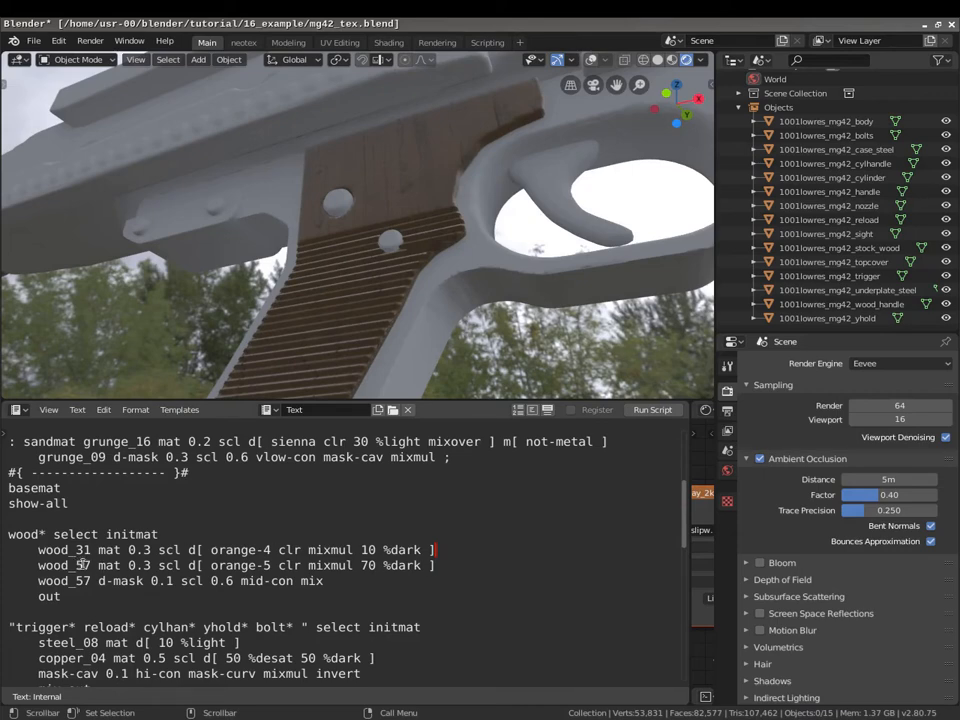
# Switch to Firefox and find the wood_57 material in the WOOD catalog.
pyautogui.hotkey('ctrl', 'alt', 'Right')
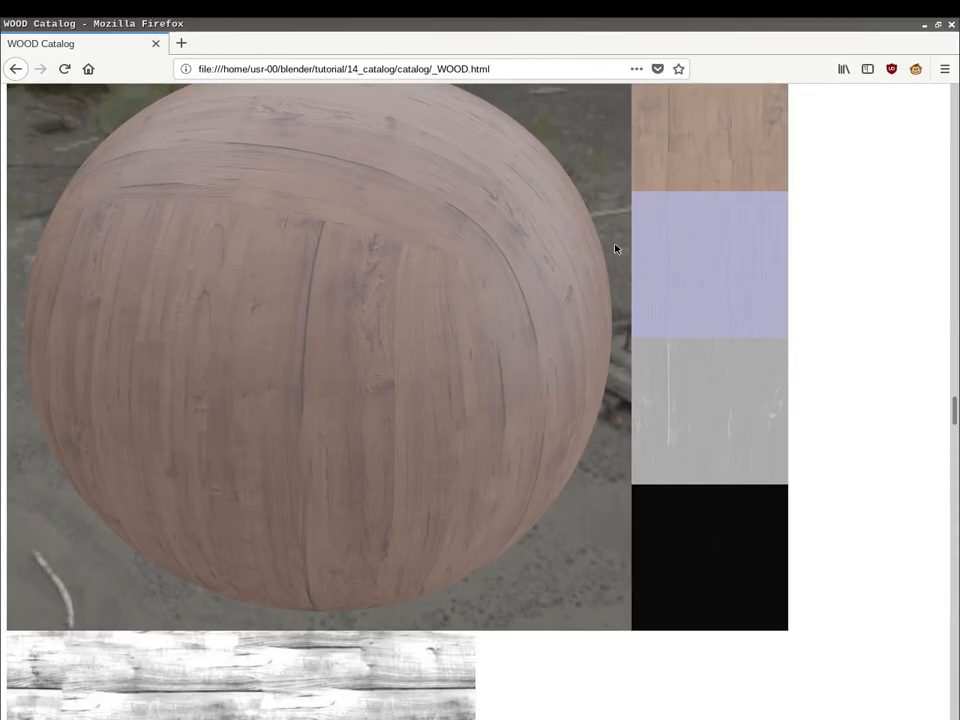
pyautogui.middleClick(655, 207)
pyautogui.moveTo(450, 668); pyautogui.dragTo(452, 660, button='middle')
pyautogui.moveTo(482, 268); pyautogui.dragTo(392, 555, button='middle')
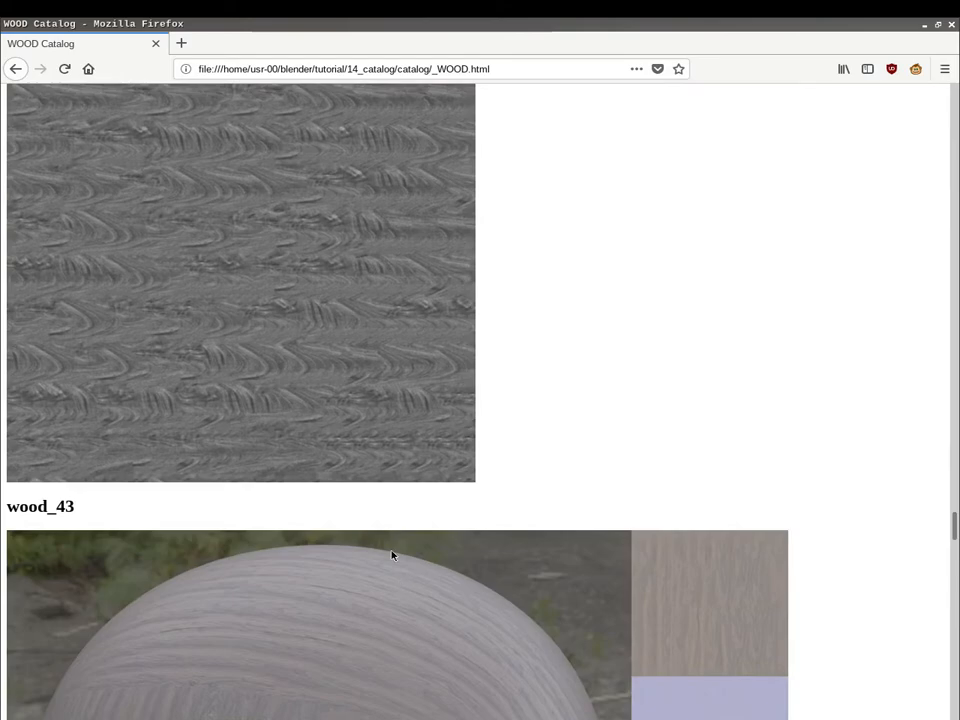
pyautogui.moveTo(365, 238); pyautogui.dragTo(253, 567, button='middle')
pyautogui.moveTo(336, 319); pyautogui.dragTo(320, 560, button='middle')
pyautogui.moveTo(385, 249); pyautogui.dragTo(273, 612, button='middle')
pyautogui.moveTo(362, 268); pyautogui.dragTo(293, 506, button='middle')
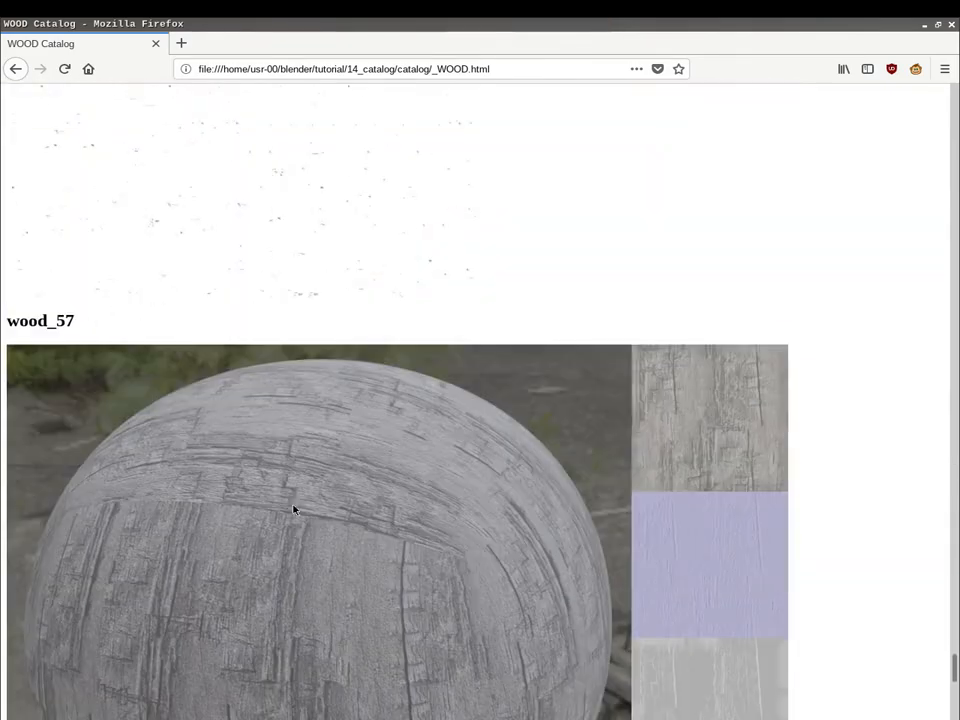
# Examine the wood_57 preview sphere and its texture maps, and switch back to Blender.
pyautogui.moveTo(335, 300); pyautogui.dragTo(309, 469, button='middle')
pyautogui.moveTo(336, 332); pyautogui.dragTo(341, 388, button='middle')
pyautogui.scroll(2, 335, 390)
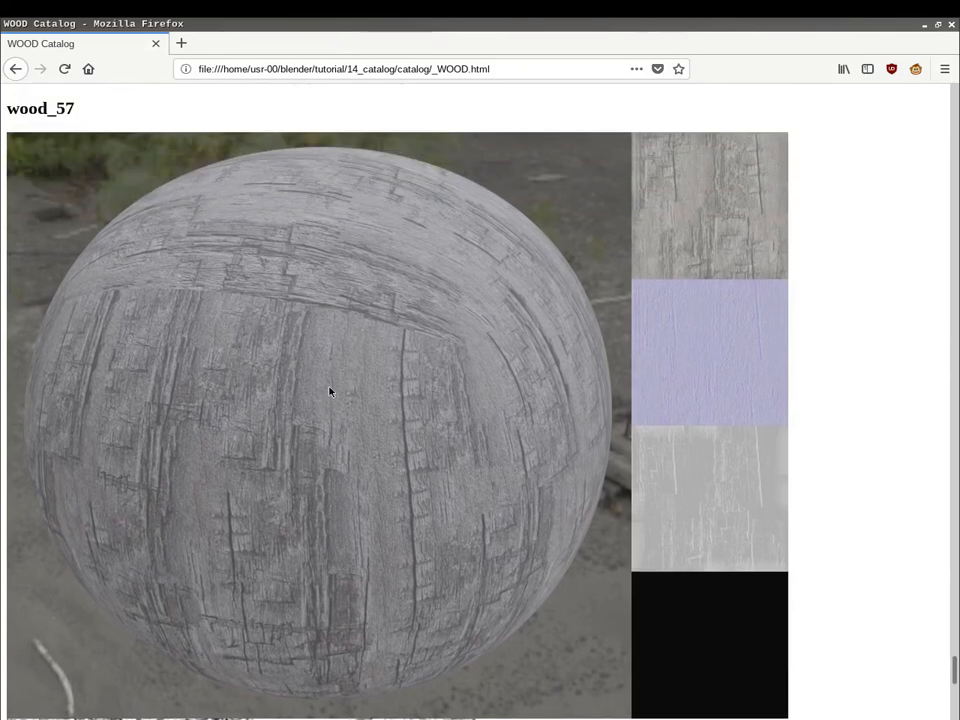
pyautogui.moveTo(408, 301); pyautogui.dragTo(369, 282, button='middle')
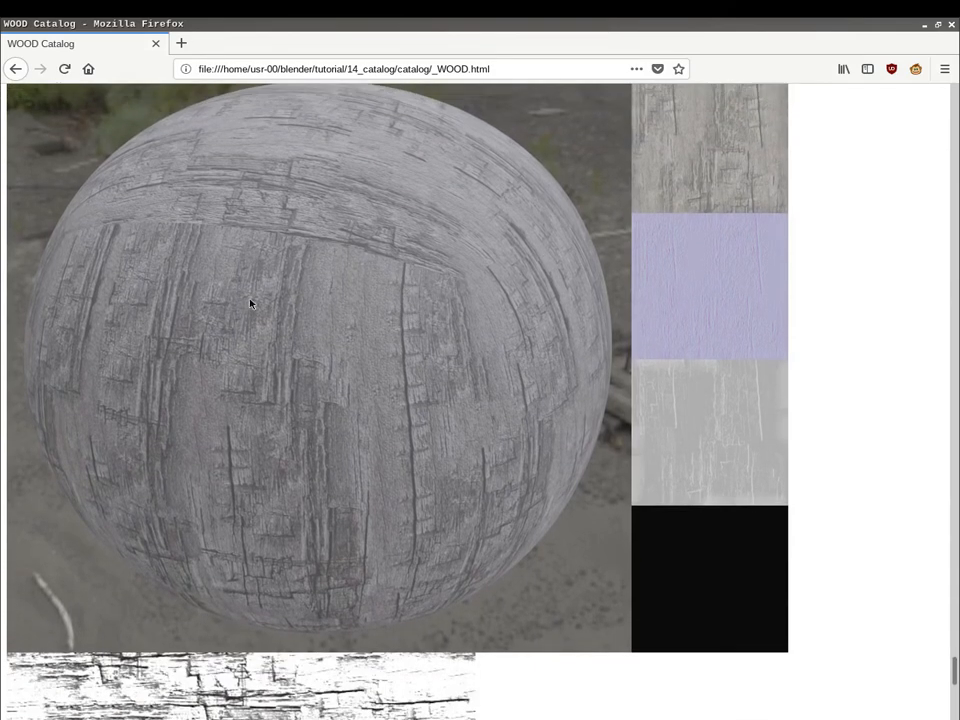
pyautogui.scroll(1, 313, 386)
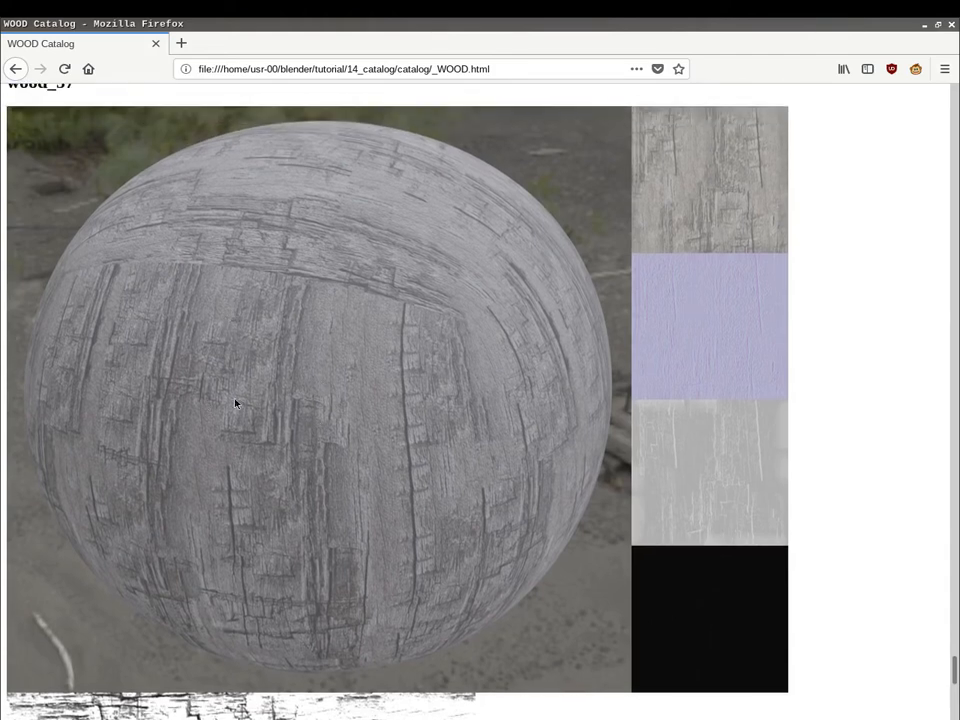
pyautogui.hotkey('alt', 'Tab')
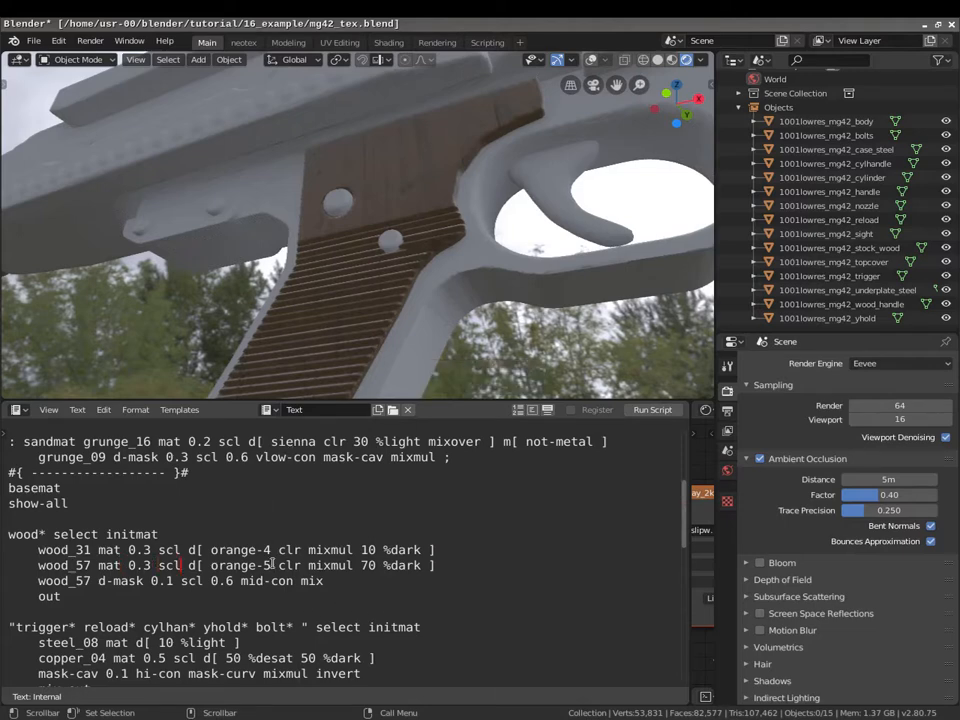
# Preview plain wood_57 on grip and stock by running the script with #O after "0.3 scl" in its mat line, and remove the marker.
pyautogui.write('#0')
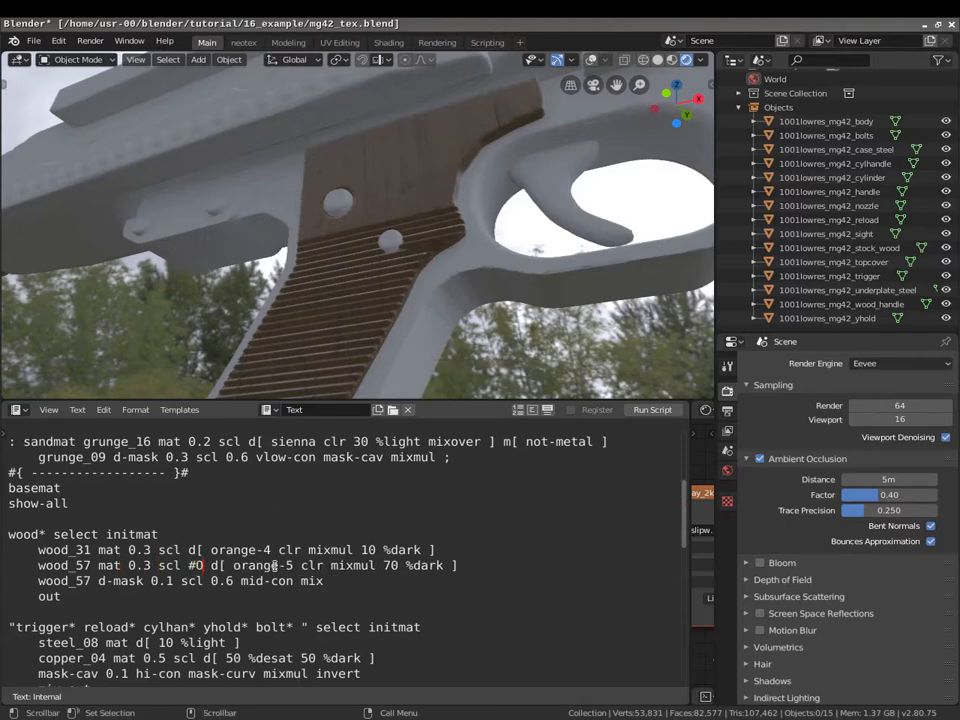
pyautogui.hotkey('alt', 'p')
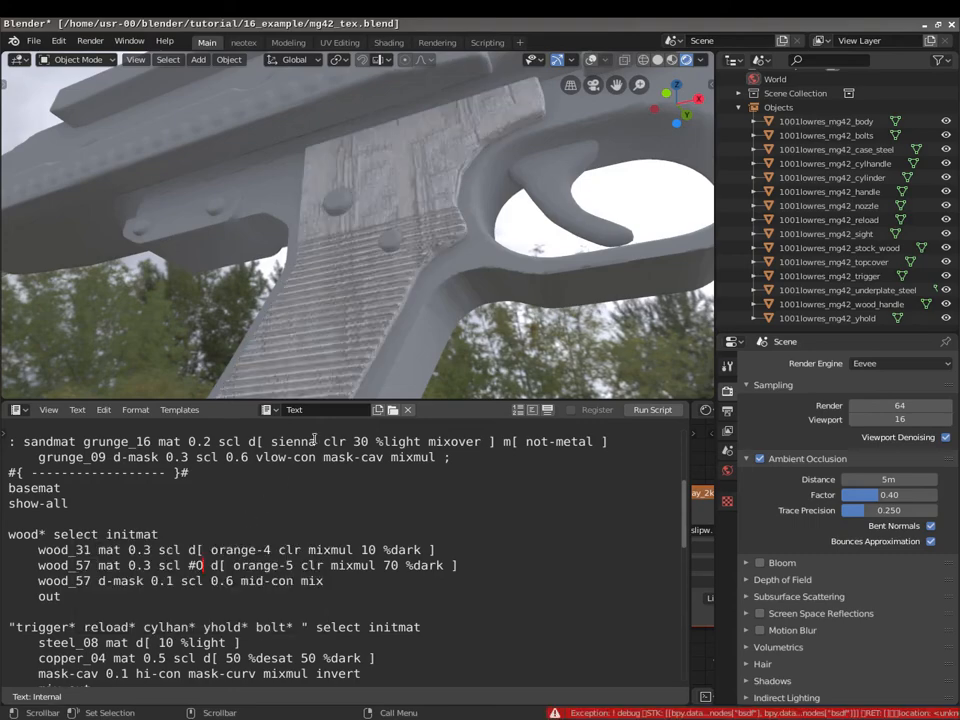
pyautogui.moveTo(425, 345); pyautogui.dragTo(381, 357, button='middle')
pyautogui.scroll(5, 386, 212)
pyautogui.moveTo(386, 212); pyautogui.dragTo(555, 366, button='middle')
pyautogui.scroll(-7, 151, 220)
pyautogui.keyDown('shift'); pyautogui.moveTo(151, 220); pyautogui.dragTo(608, 363, button='middle'); pyautogui.keyUp('shift')
pyautogui.scroll(5, 369, 282)
pyautogui.moveTo(369, 282); pyautogui.dragTo(310, 290, button='middle')
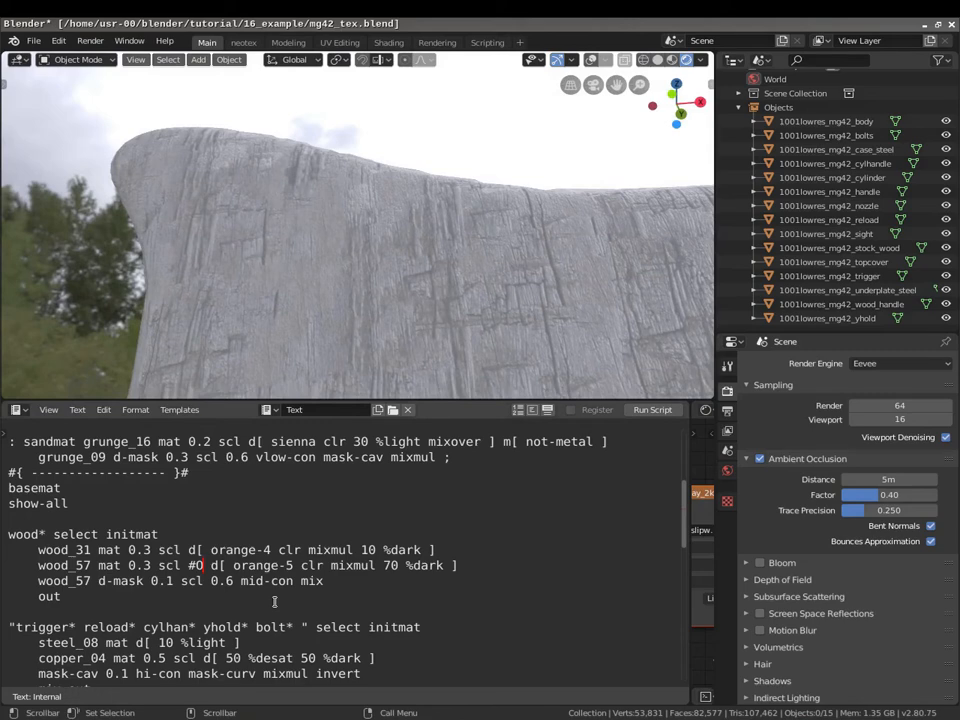
pyautogui.press('BackSpace')
pyautogui.press('BackSpace')
pyautogui.press('BackSpace')
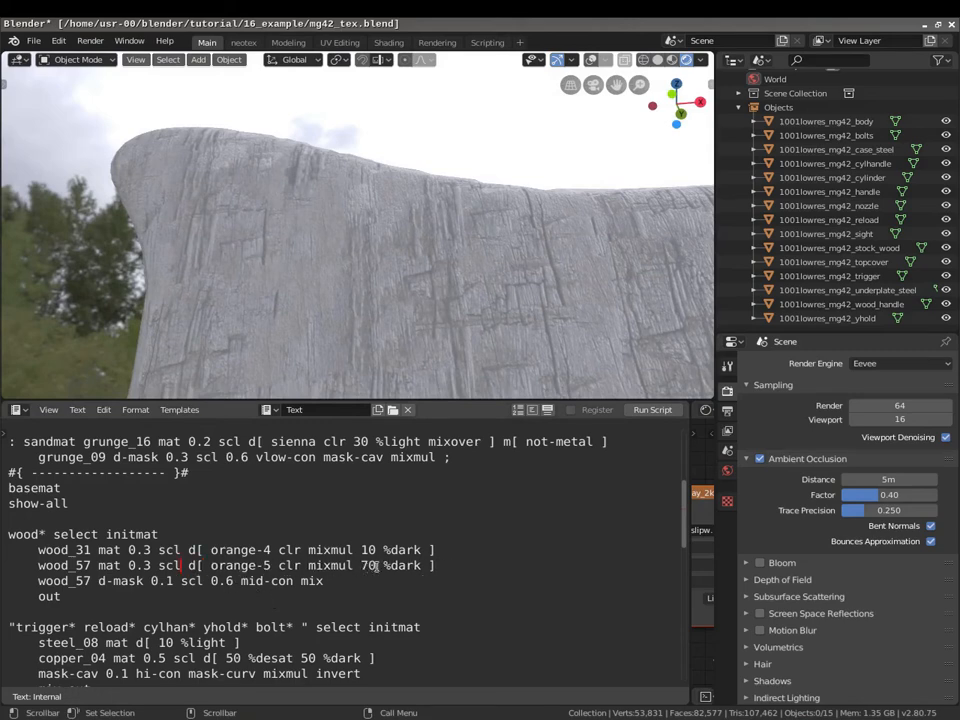
# Preview the darkened orange-5 color of wood_57 on the wooden parts with #O in its mat line, and remove the marker.
pyautogui.write('#0')
pyautogui.moveTo(401, 268); pyautogui.dragTo(317, 204, button='middle')
pyautogui.moveTo(530, 244); pyautogui.dragTo(330, 340, button='middle')
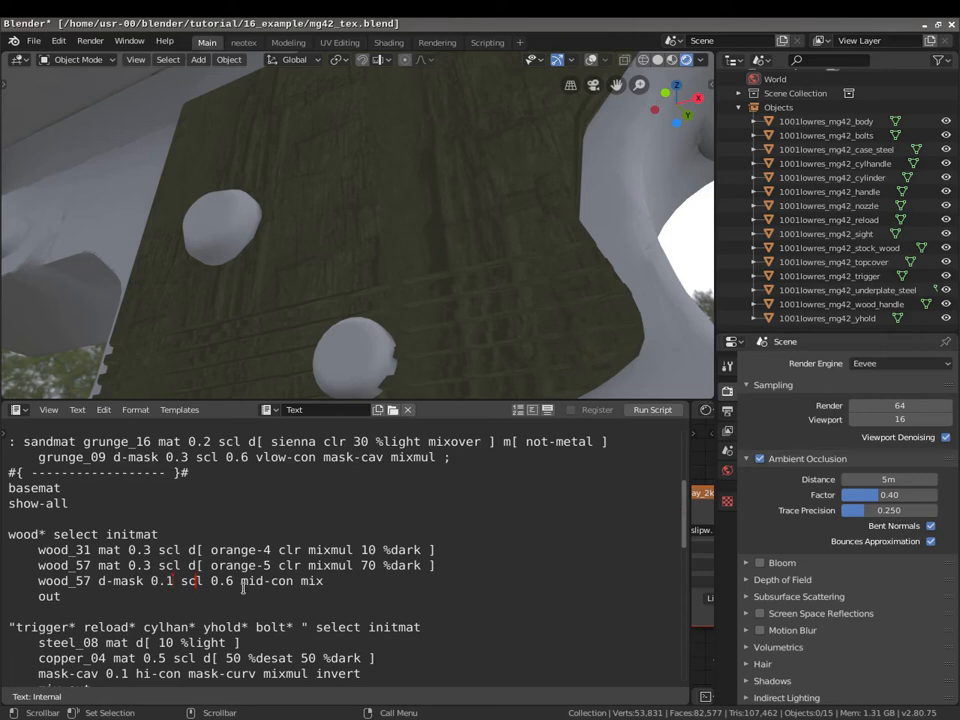
# Preview the raw wood_57 d-mask on grip and stock by running the script with #O after "0.1 scl", and remove the marker.
pyautogui.press('Right')
pyautogui.write('#0')
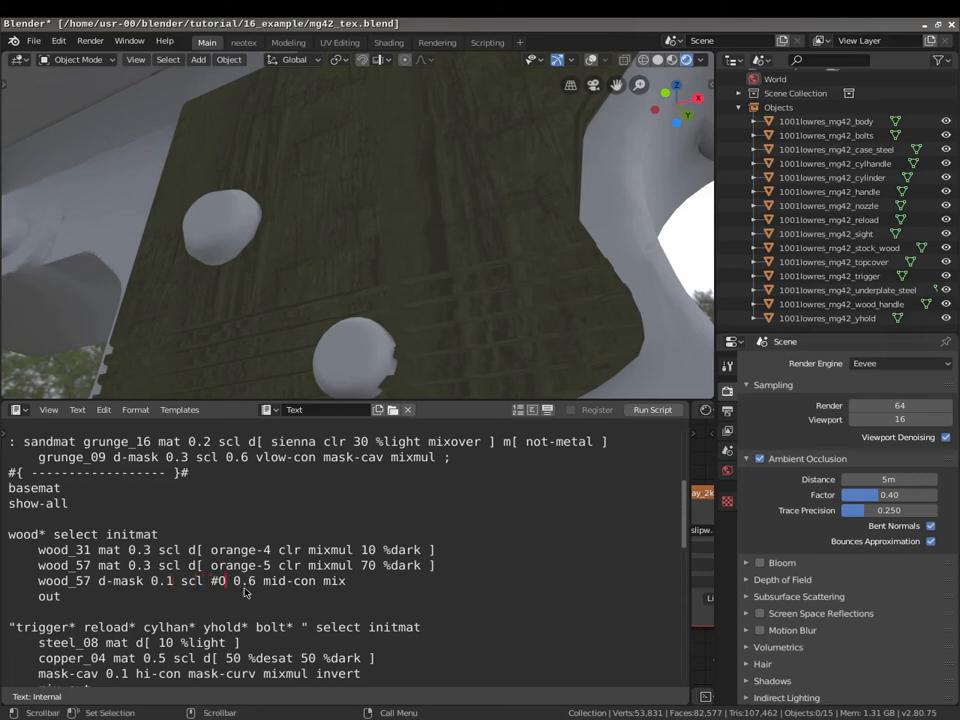
pyautogui.hotkey('alt', 'p')
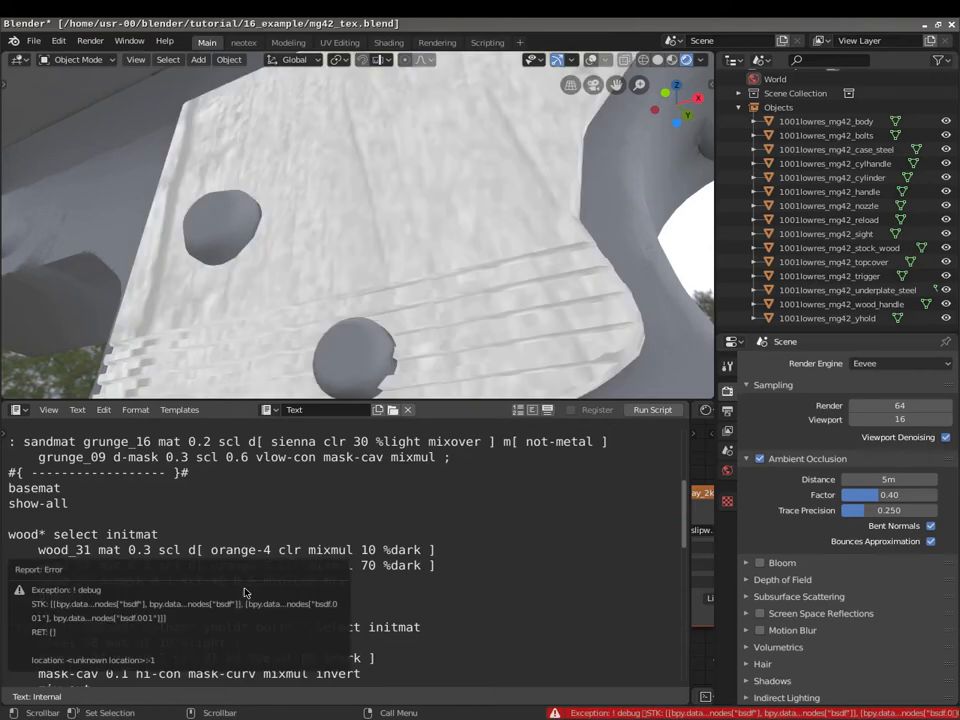
pyautogui.scroll(-8, 213, 216)
pyautogui.moveTo(213, 216); pyautogui.dragTo(1, 233, button='middle')
pyautogui.scroll(4, 236, 146)
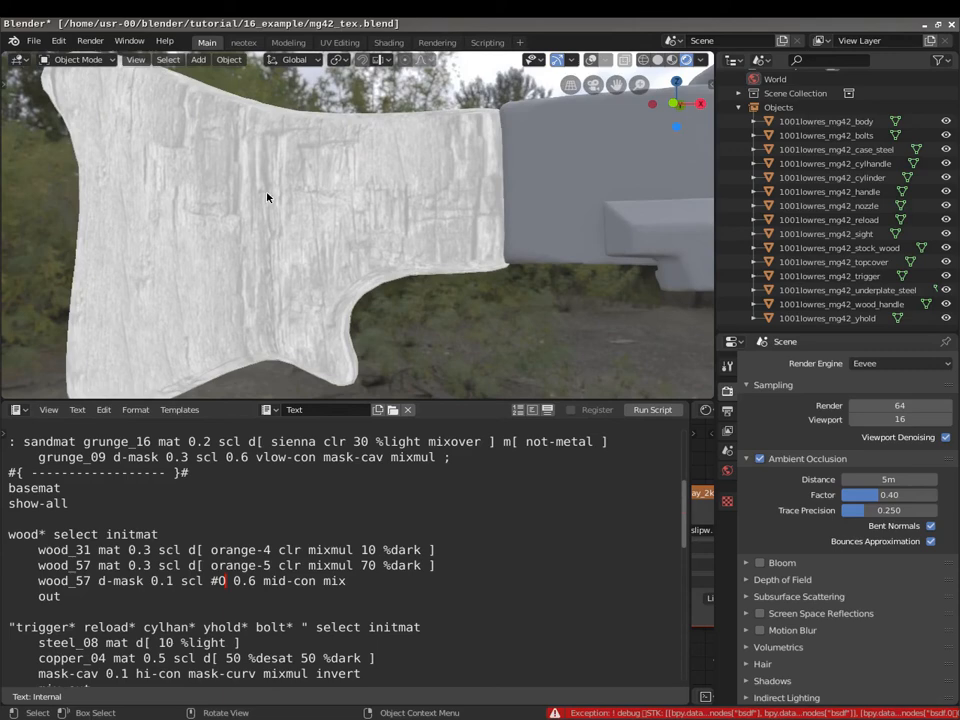
pyautogui.press('BackSpace')
pyautogui.press('BackSpace')
pyautogui.press('BackSpace')
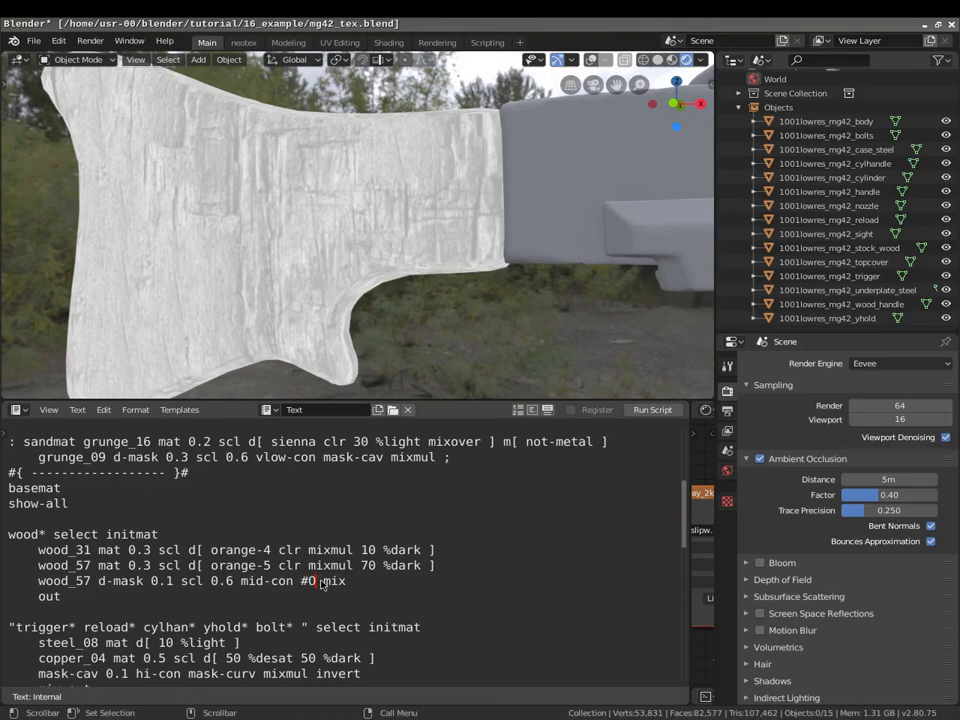
# Preview the contrast-adjusted wood_57 mask on stock and grip by running the script with #O after "0.6 mid-con".
pyautogui.hotkey('alt', 'p')
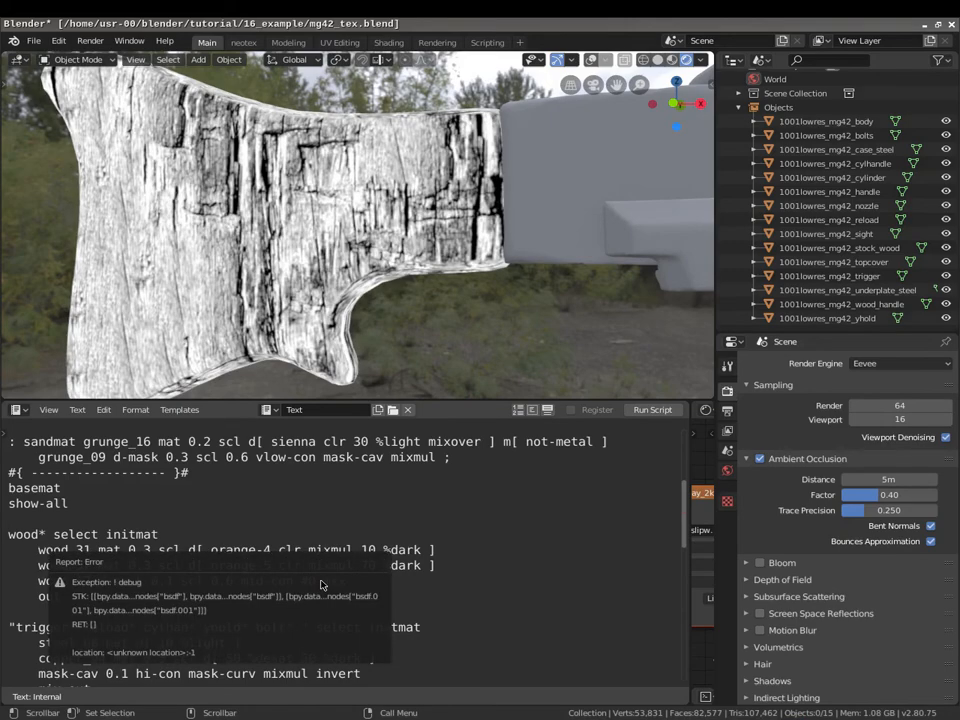
pyautogui.scroll(-2, 499, 333)
pyautogui.keyDown('shift'); pyautogui.moveTo(600, 332); pyautogui.dragTo(294, 241, button='middle'); pyautogui.keyUp('shift')
pyautogui.keyDown('shift'); pyautogui.moveTo(427, 249); pyautogui.dragTo(210, 224, button='middle'); pyautogui.keyUp('shift')
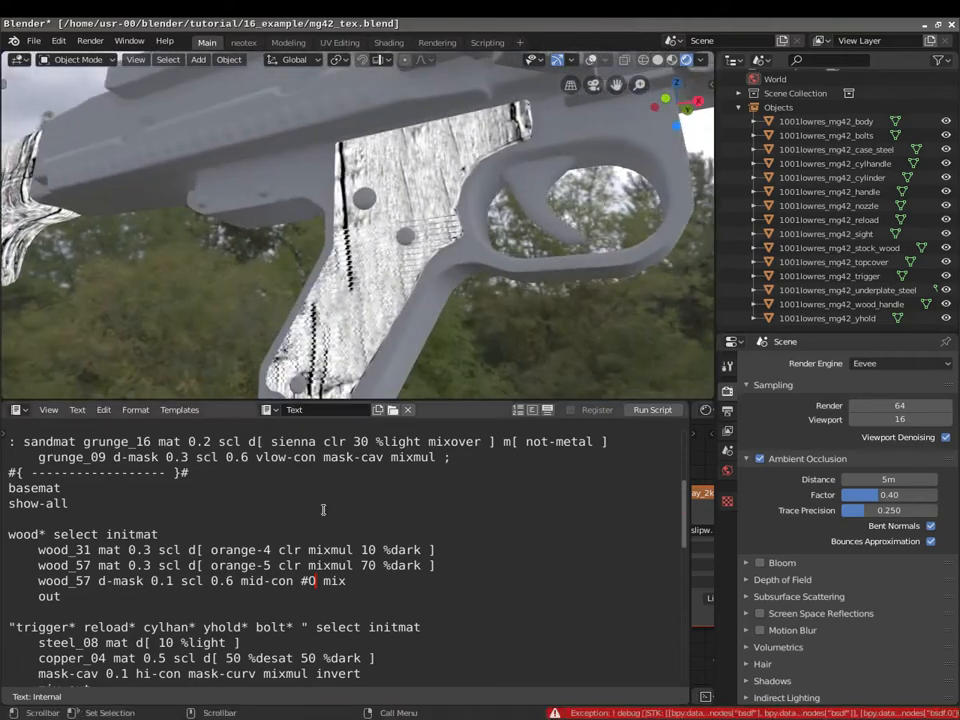
# Join "out" onto the wood_57 d-mask line after mix, add # behind it, and inspect the finished wood material on the model.
pyautogui.click(349, 583)
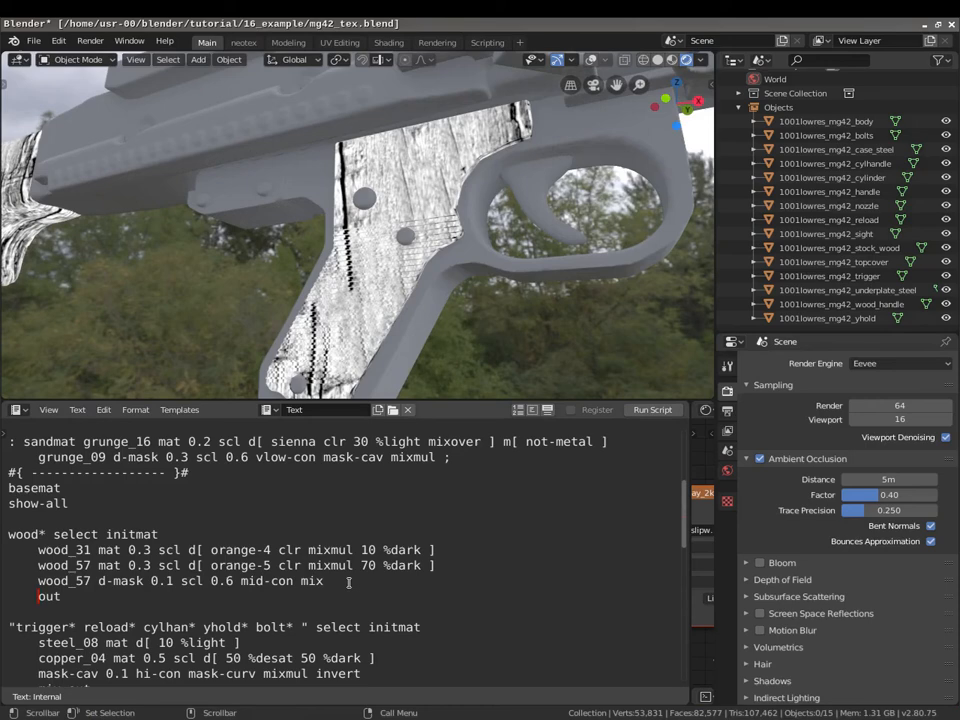
pyautogui.press('Delete')
pyautogui.press('Delete')
pyautogui.press('Delete')
pyautogui.press('Delete')
pyautogui.press('Delete')
pyautogui.write('#')
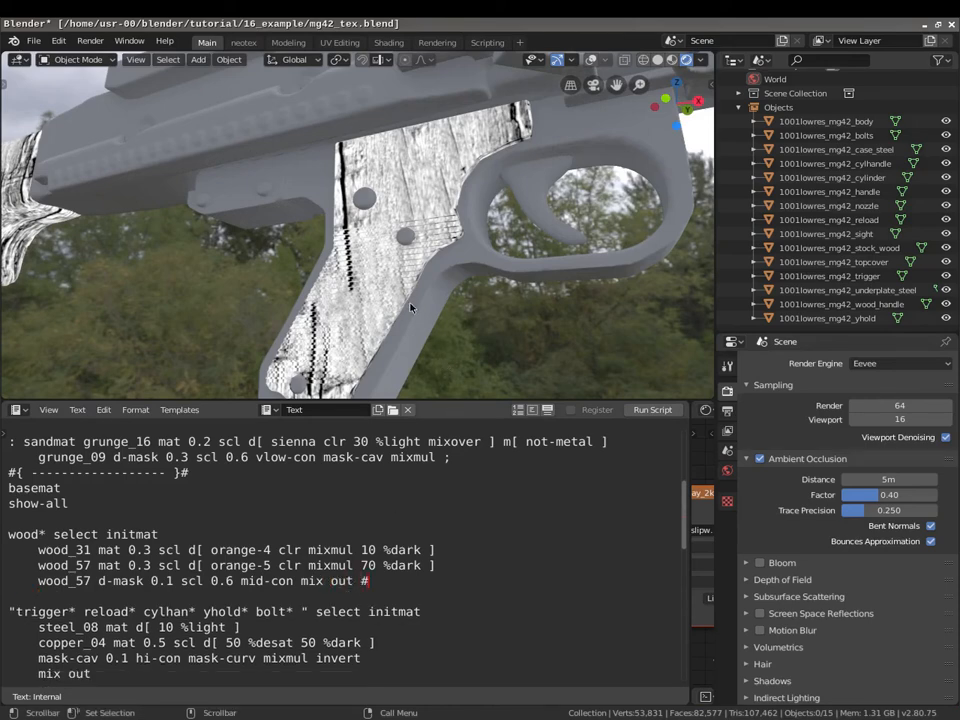
pyautogui.moveTo(354, 231); pyautogui.dragTo(276, 650, button='middle')
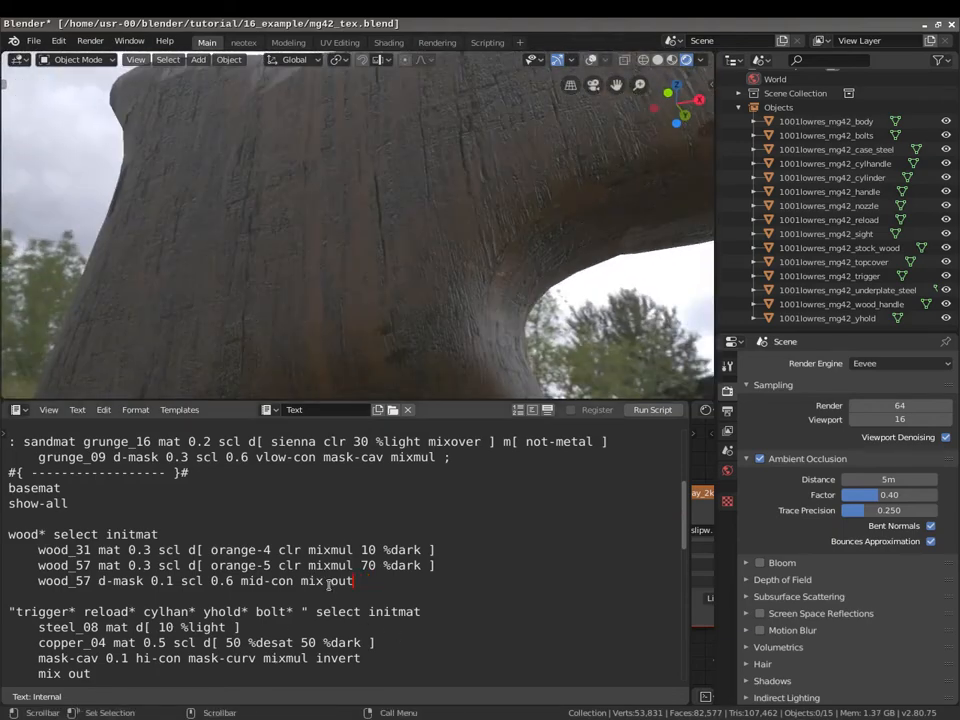
# Move the whole "wood* select initmat" block below the case and cover block, above "*select continue", and review the script order.
pyautogui.moveTo(376, 589); pyautogui.dragTo(3, 537)
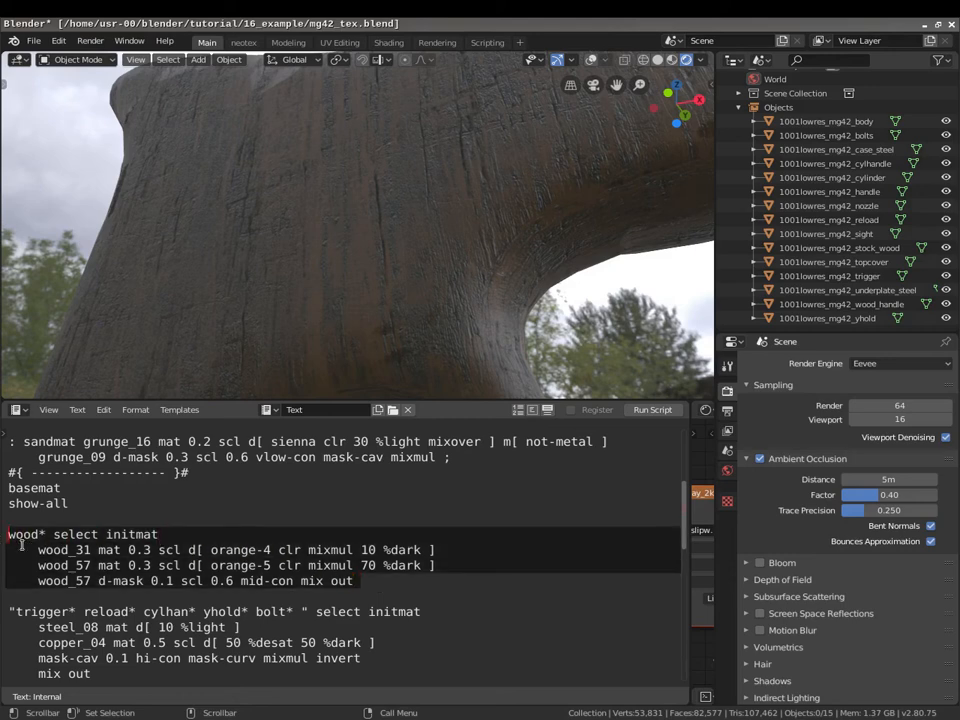
pyautogui.rightClick(21, 544)
pyautogui.click(40, 548)
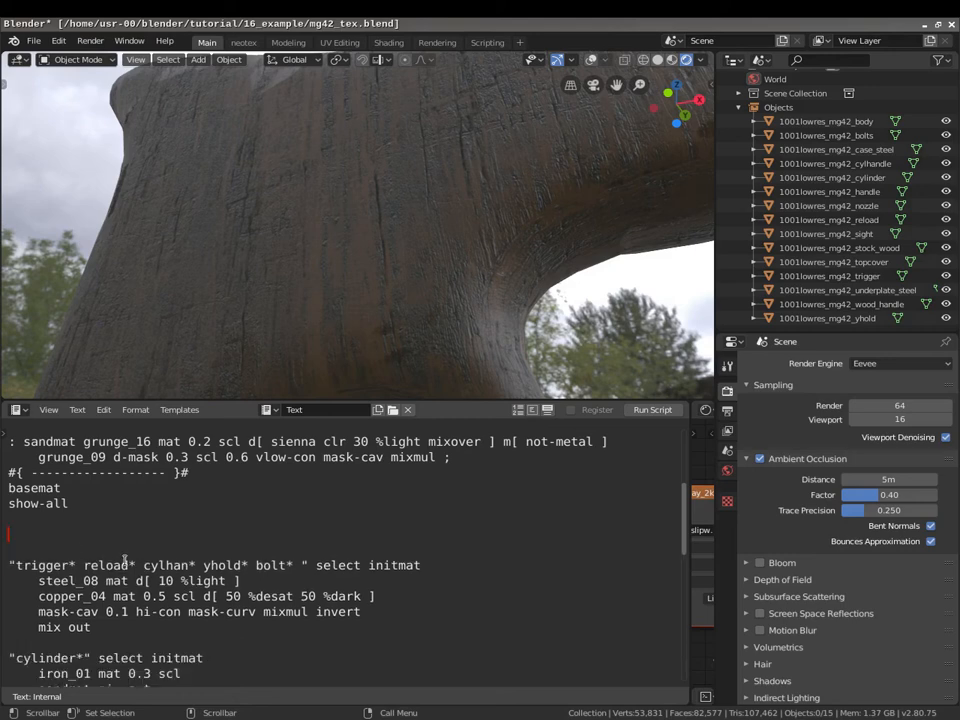
pyautogui.scroll(-8, 125, 560)
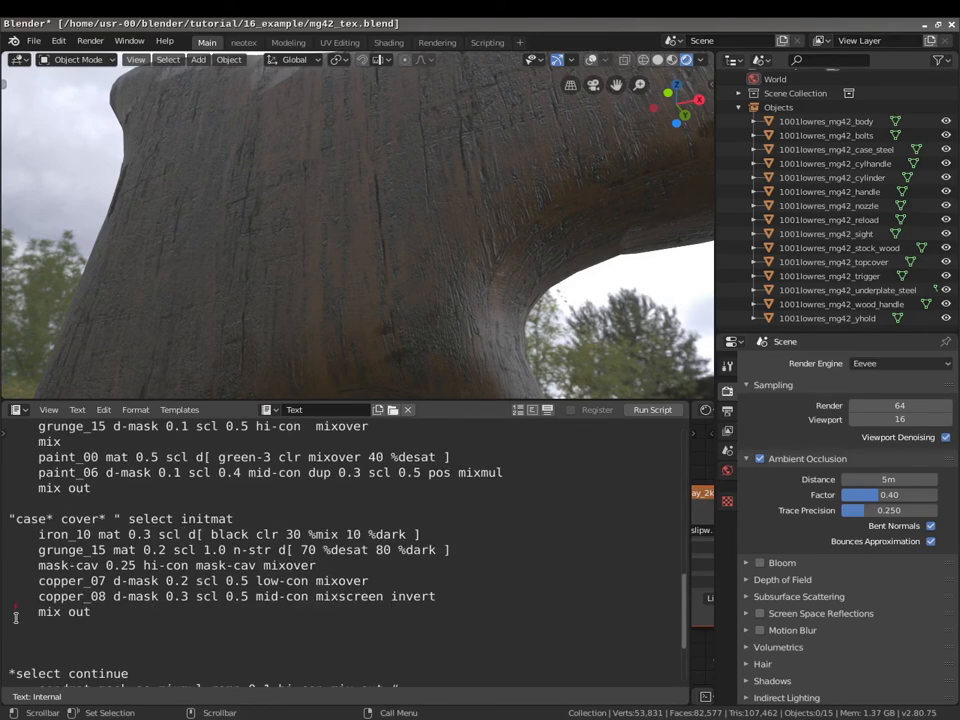
pyautogui.scroll(-1, 16, 617)
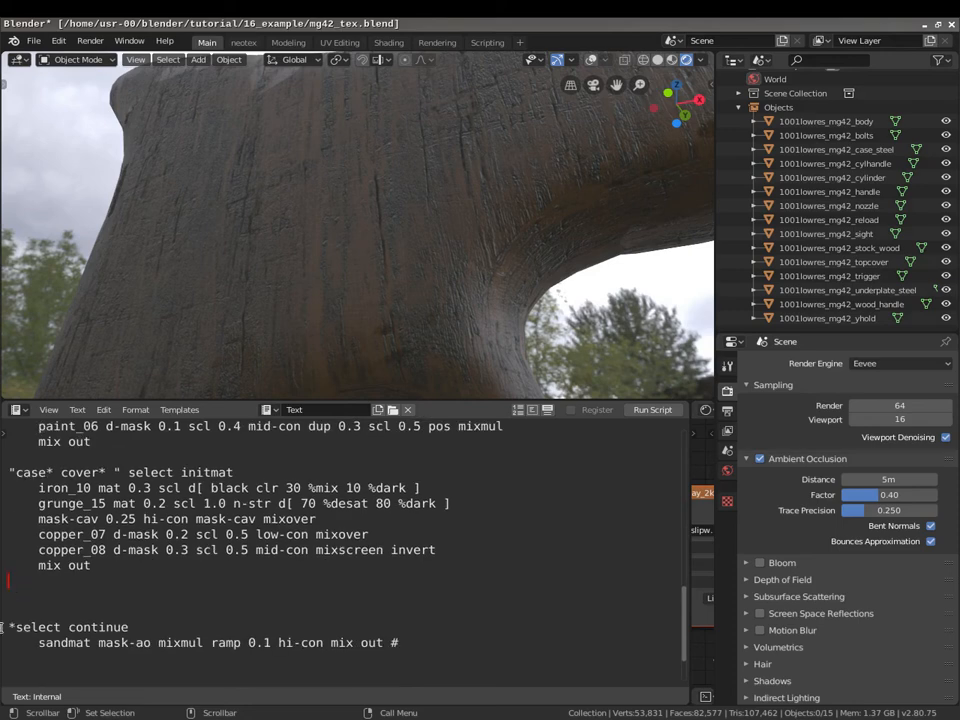
pyautogui.hotkey('ctrl', 'v')
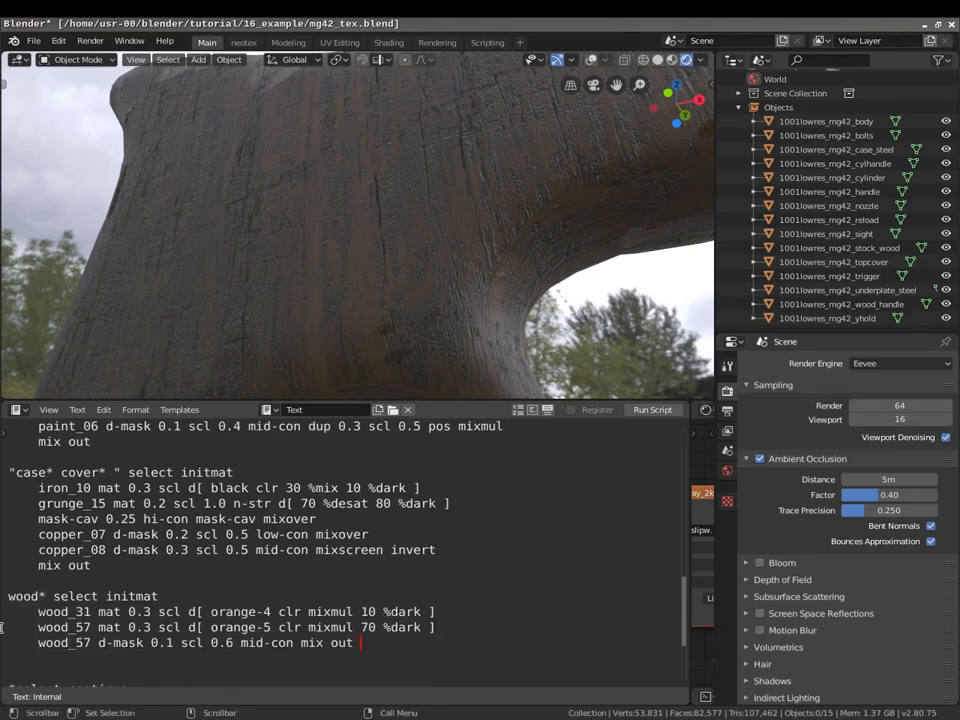
pyautogui.scroll(8, 363, 636)
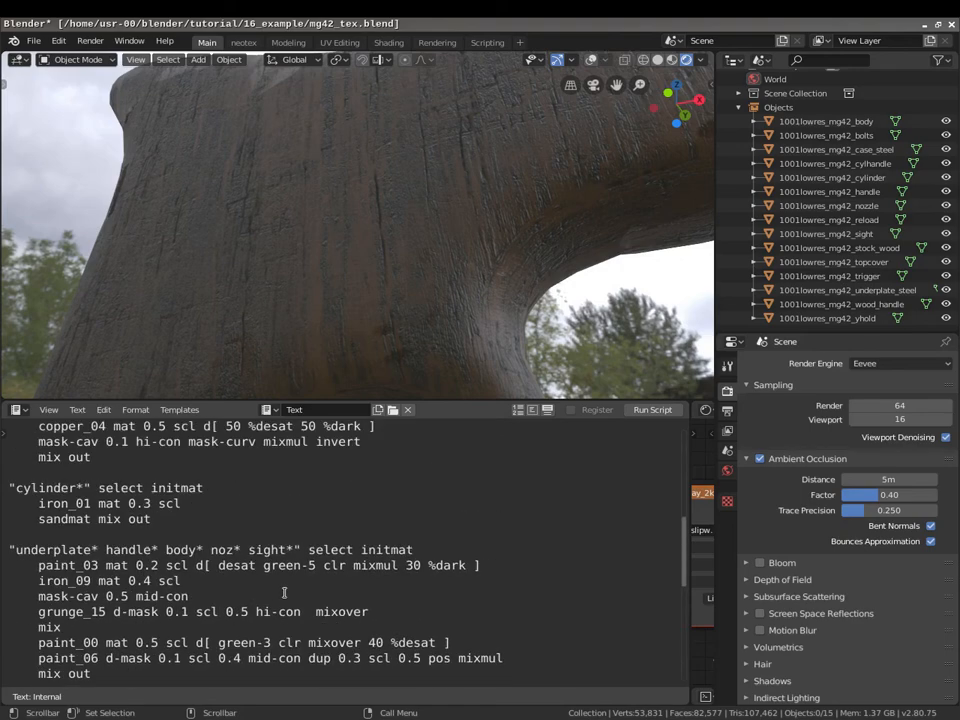
pyautogui.scroll(-8, 275, 591)
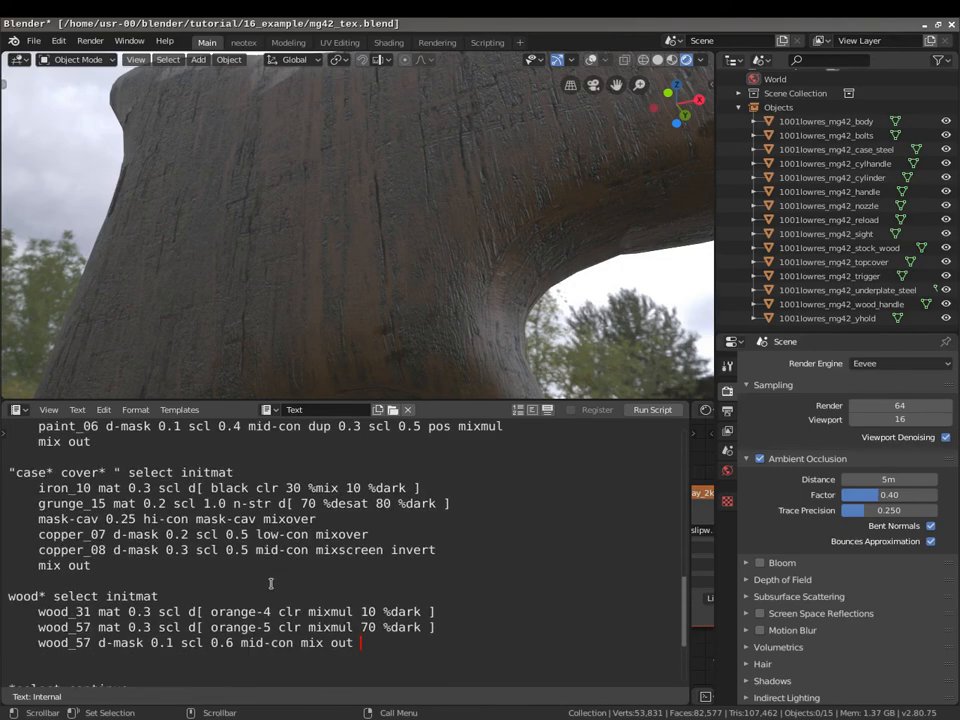
# Run the script with # behind "mix out" on the wood_57 d-mask line, inspect the whole gun's materials from several sides, and remove the marker.
pyautogui.write('#')
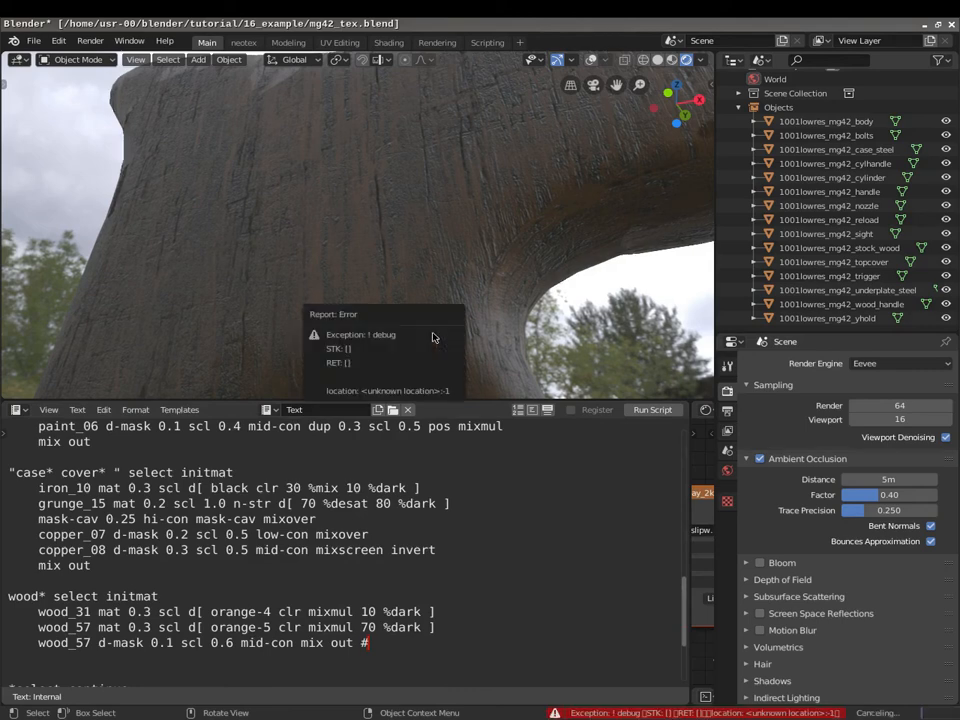
pyautogui.moveTo(424, 203); pyautogui.dragTo(478, 254, button='middle')
pyautogui.scroll(-4, 478, 254)
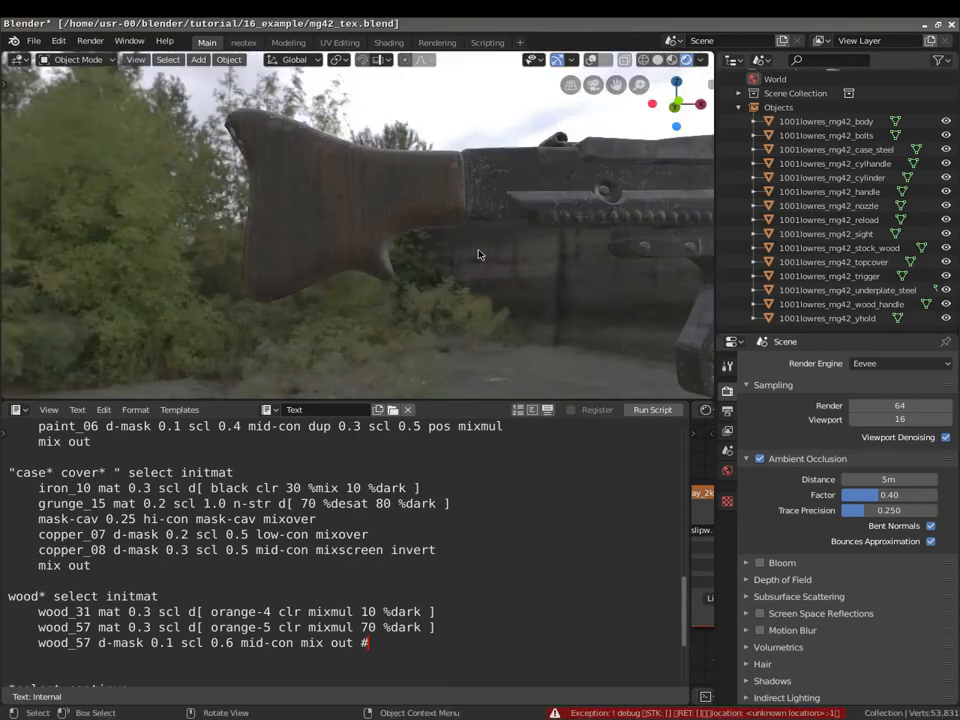
pyautogui.moveTo(599, 260); pyautogui.dragTo(495, 298, button='middle')
pyautogui.scroll(4, 497, 292)
pyautogui.moveTo(461, 240); pyautogui.dragTo(593, 241, button='middle')
pyautogui.scroll(-4, 593, 241)
pyautogui.keyDown('shift'); pyautogui.moveTo(274, 231); pyautogui.dragTo(416, 236, button='middle'); pyautogui.keyUp('shift')
pyautogui.scroll(5, 416, 236)
pyautogui.moveTo(484, 256); pyautogui.dragTo(222, 301, button='middle')
pyautogui.scroll(-6, 222, 301)
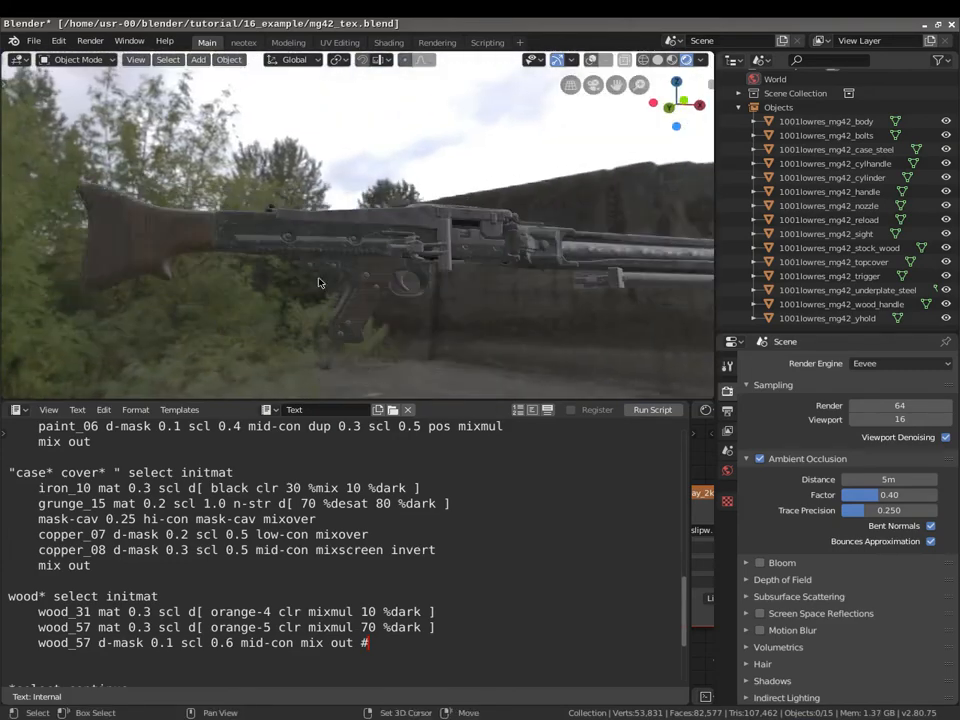
pyautogui.scroll(5, 365, 267)
pyautogui.moveTo(354, 270); pyautogui.dragTo(541, 170, button='middle')
pyautogui.moveTo(485, 243); pyautogui.dragTo(308, 175, button='middle')
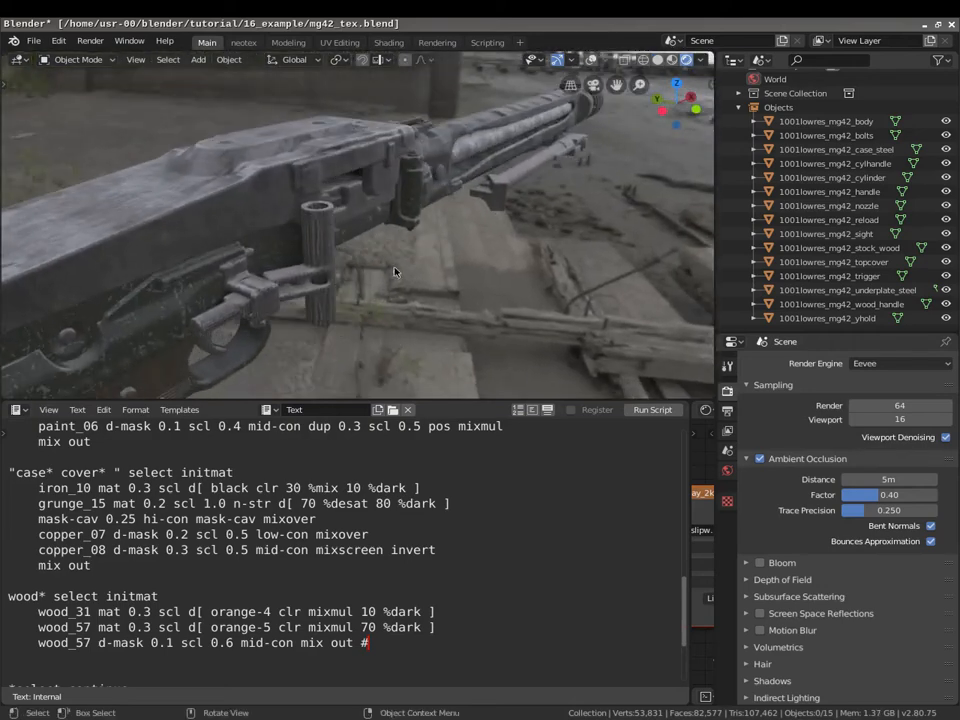
pyautogui.press('BackSpace')
# Preview the ambient occlusion mask on the gun by running the script with #O after "mask-ao" on the sandmat line.
pyautogui.moveTo(351, 313); pyautogui.dragTo(240, 300, button='middle')
pyautogui.scroll(-3, 217, 628)
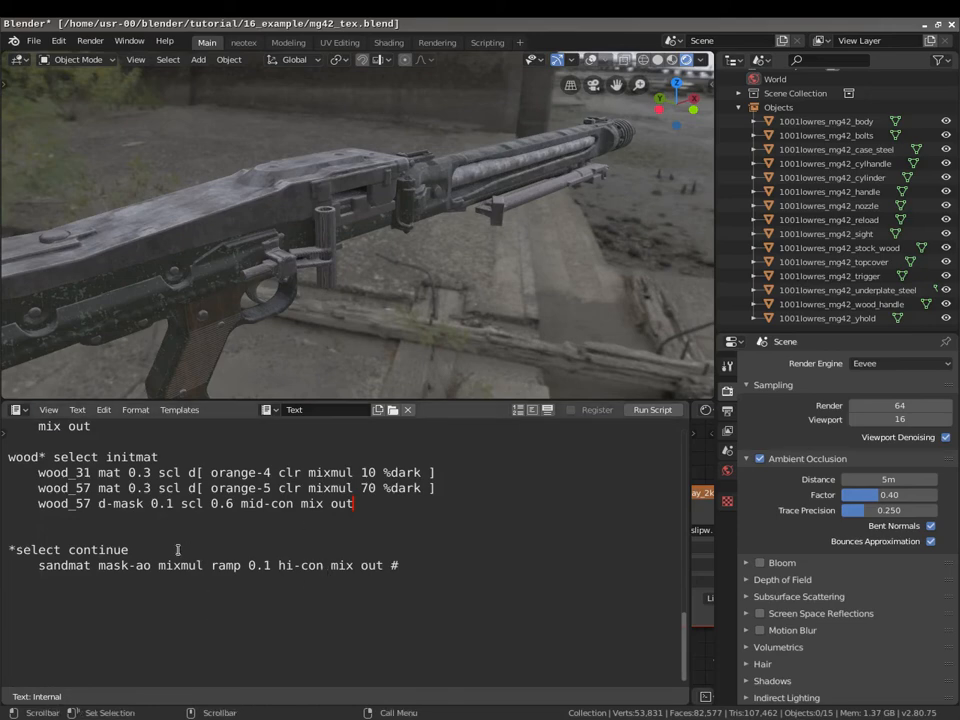
pyautogui.write('#0')
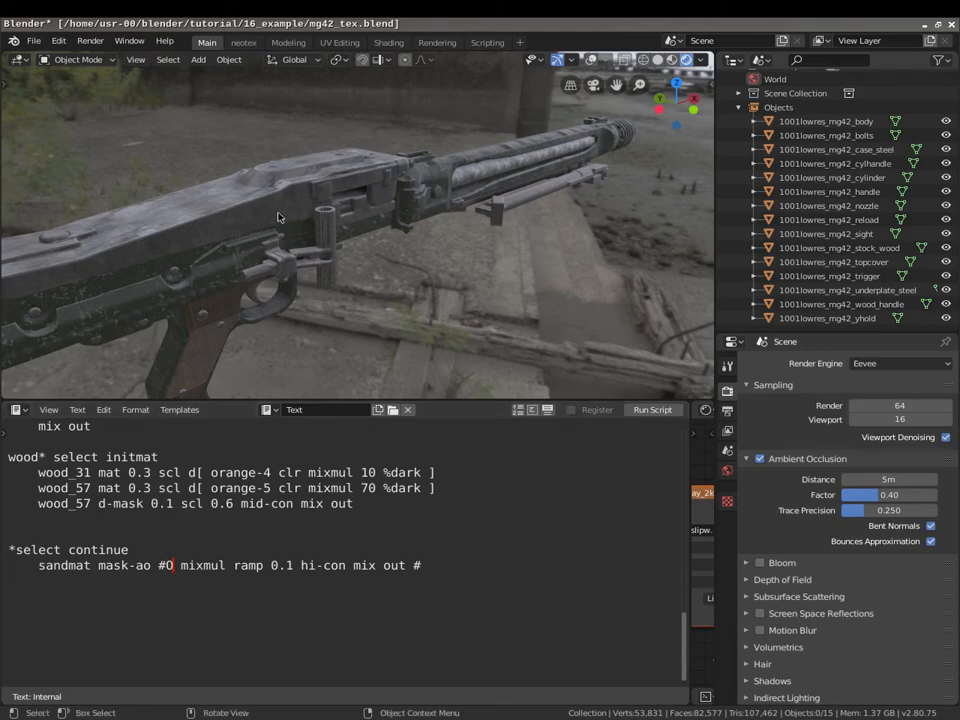
pyautogui.hotkey('shift', 'r')
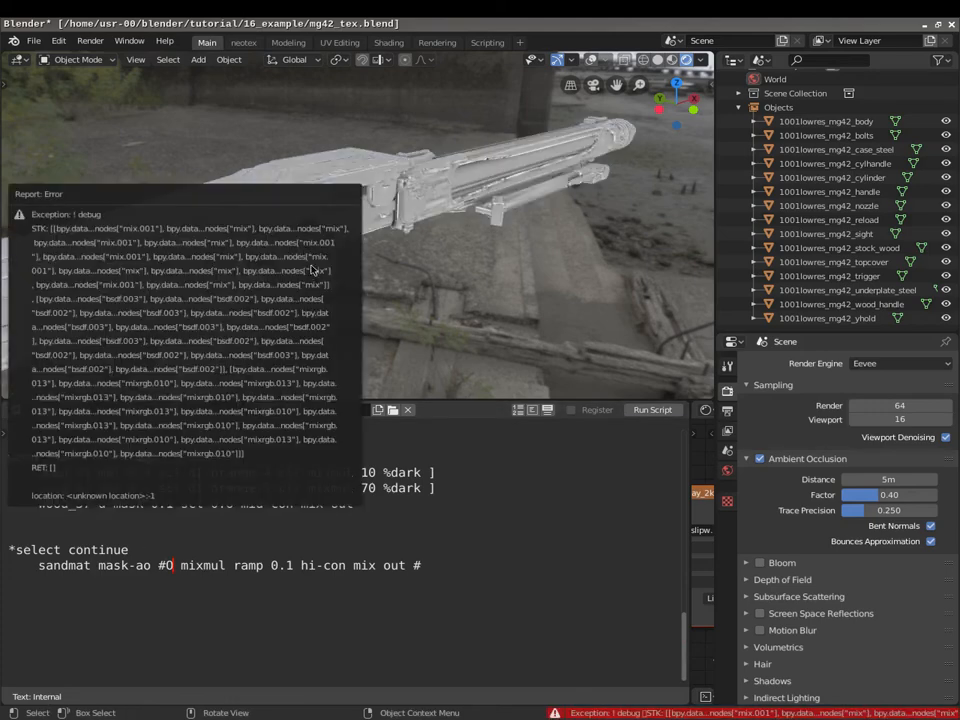
pyautogui.moveTo(405, 268); pyautogui.dragTo(225, 189, button='middle')
pyautogui.scroll(4, 176, 215)
pyautogui.moveTo(176, 215)
pyautogui.mouseDown(button='middle')
pyautogui.moveTo(412, 187)
pyautogui.moveTo(575, 212)
pyautogui.moveTo(527, 188)
pyautogui.moveTo(517, 210)
pyautogui.moveTo(494, 192)
pyautogui.moveTo(523, 183)
pyautogui.moveTo(436, 248)
pyautogui.moveTo(286, 149)
pyautogui.moveTo(310, 160)
pyautogui.mouseUp(button='middle')
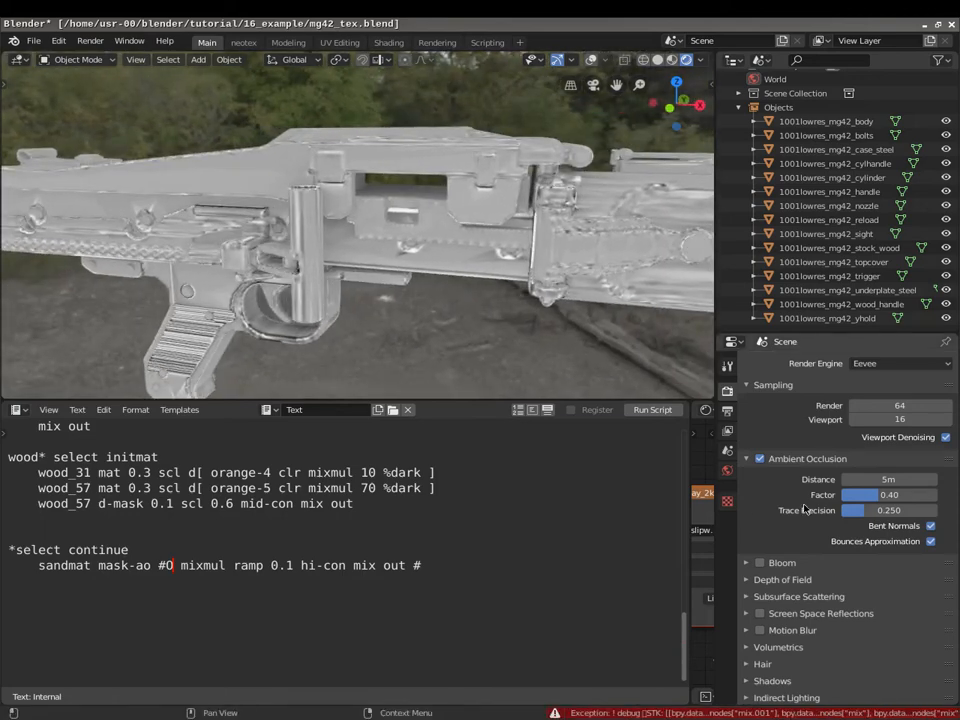
# Compare the mask preview with scene Ambient Occlusion off and on, leave it enabled, and remove the #O marker after "mask-ao".
pyautogui.click(760, 458)
pyautogui.click(760, 458)
pyautogui.click(760, 458)
pyautogui.click(760, 458)
pyautogui.click(760, 458)
pyautogui.click(760, 458)
pyautogui.click(760, 458)
pyautogui.click(760, 458)
pyautogui.click(760, 458)
pyautogui.moveTo(390, 290); pyautogui.dragTo(440, 268, button='middle')
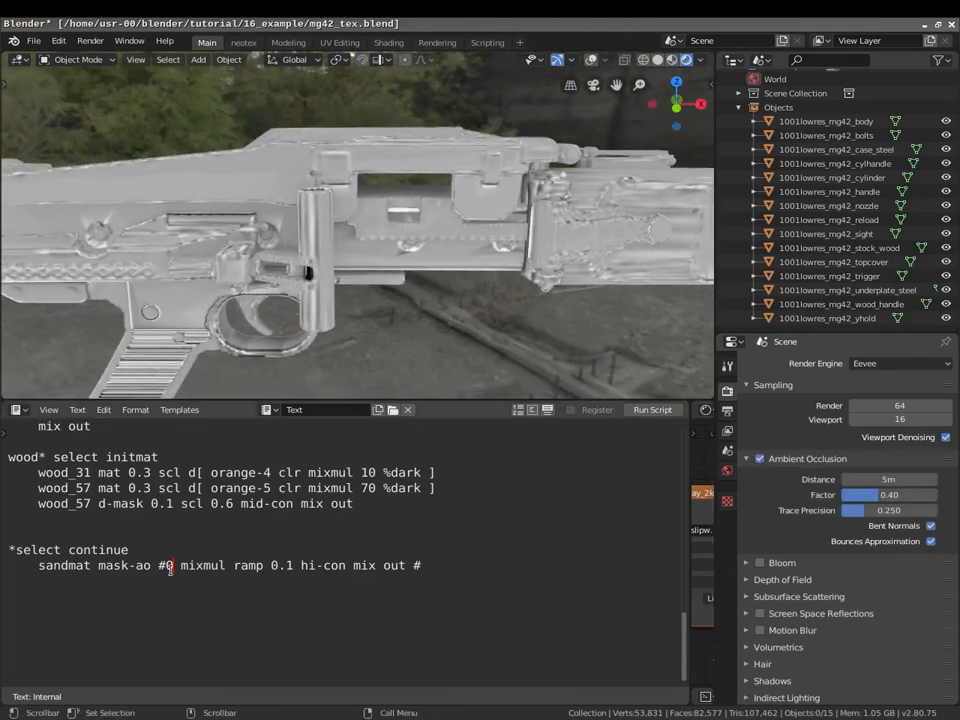
pyautogui.press('BackSpace')
pyautogui.press('BackSpace')
pyautogui.press('BackSpace')
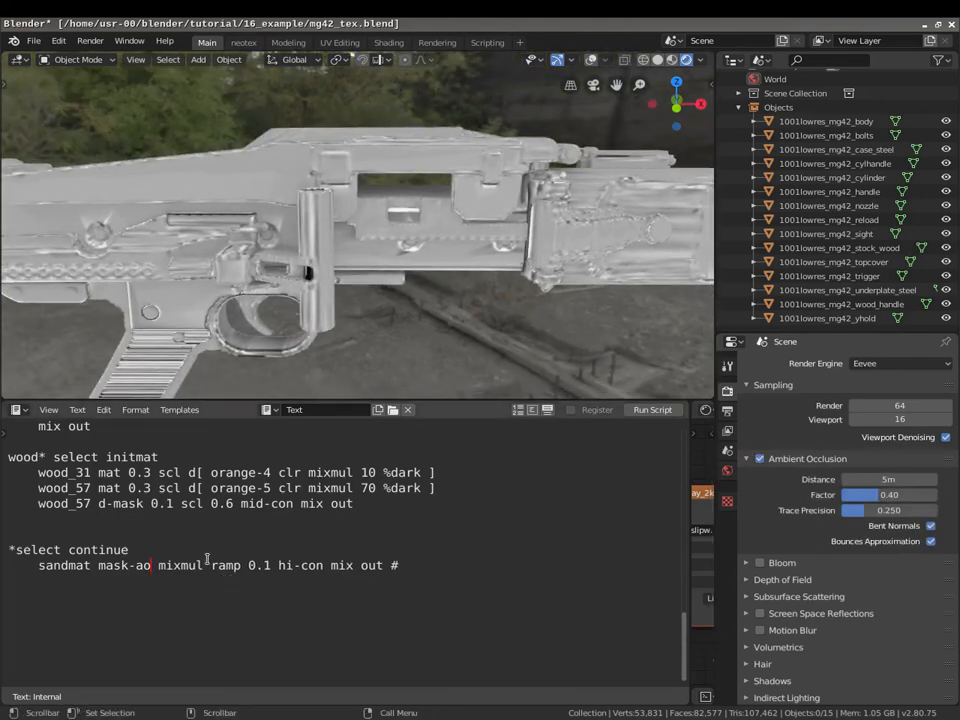
# Preview the multiplied sand and AO mask on the gun by running the script with #O after "mixmul", and remove the marker.
pyautogui.write('#0')
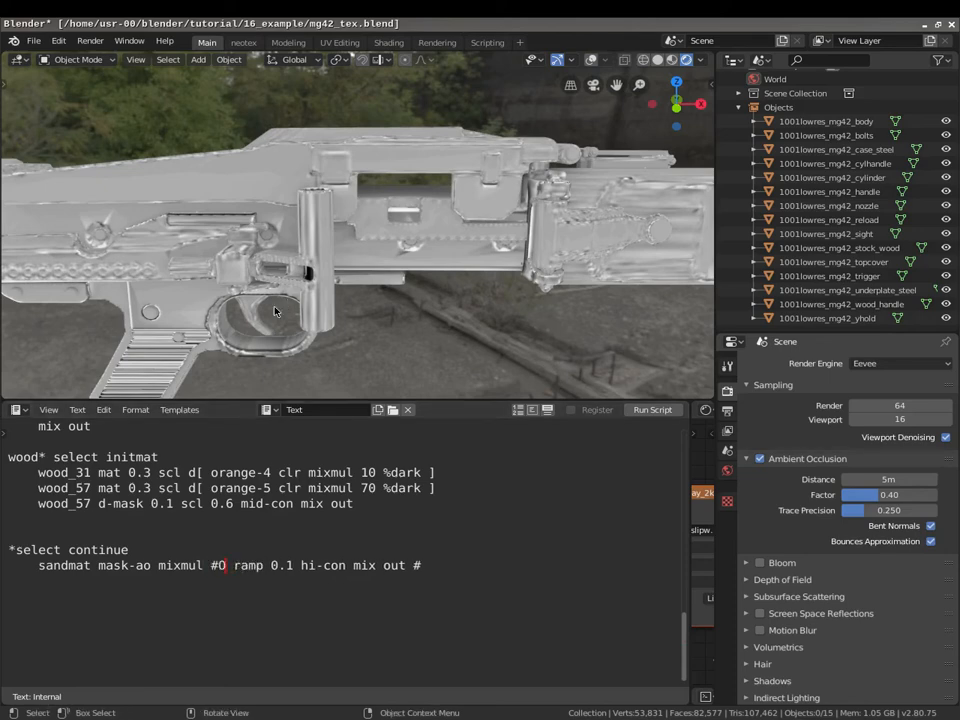
pyautogui.hotkey('shift', 'r')
pyautogui.moveTo(354, 233); pyautogui.dragTo(222, 220, button='middle')
pyautogui.scroll(3, 363, 242)
pyautogui.press('Return')
pyautogui.press('BackSpace')
pyautogui.press('BackSpace')
pyautogui.press('BackSpace')
pyautogui.press('BackSpace')
pyautogui.press('BackSpace')
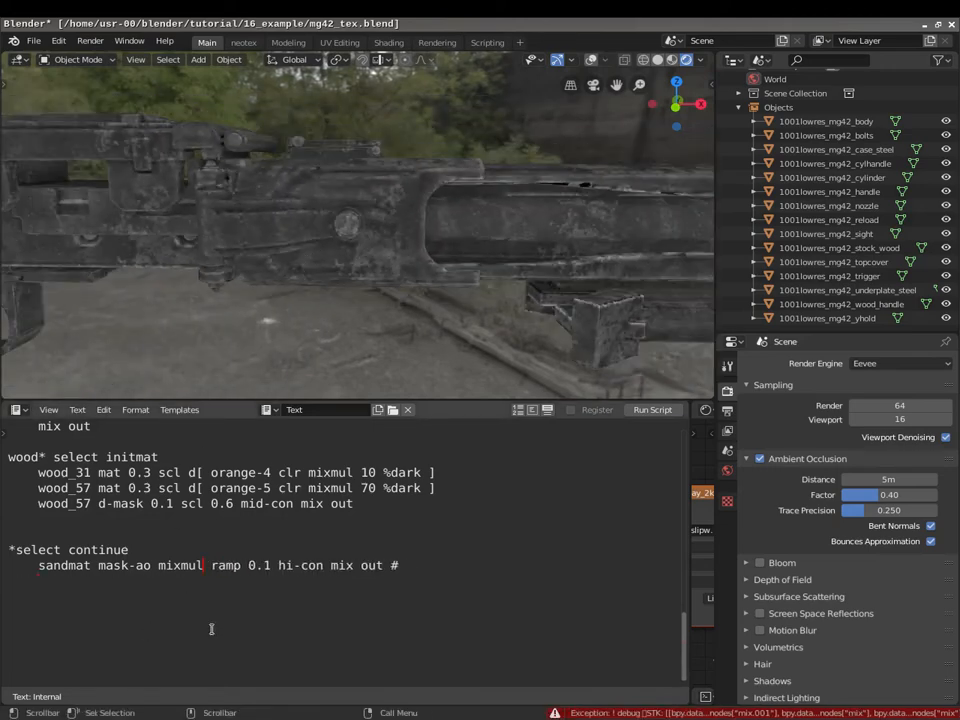
# Preview the contrast-adjusted sand mask by running the script with #O after "0.1 hi-con", inspect it along the receiver, and remove the marker.
pyautogui.write('#0')
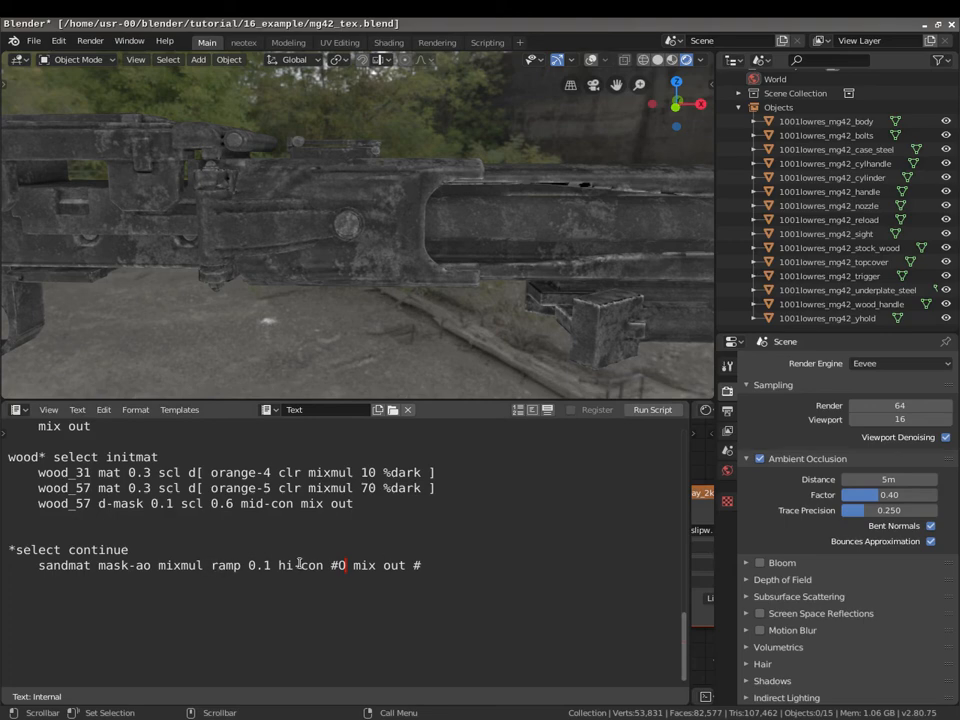
pyautogui.moveTo(480, 302); pyautogui.dragTo(366, 306, button='middle')
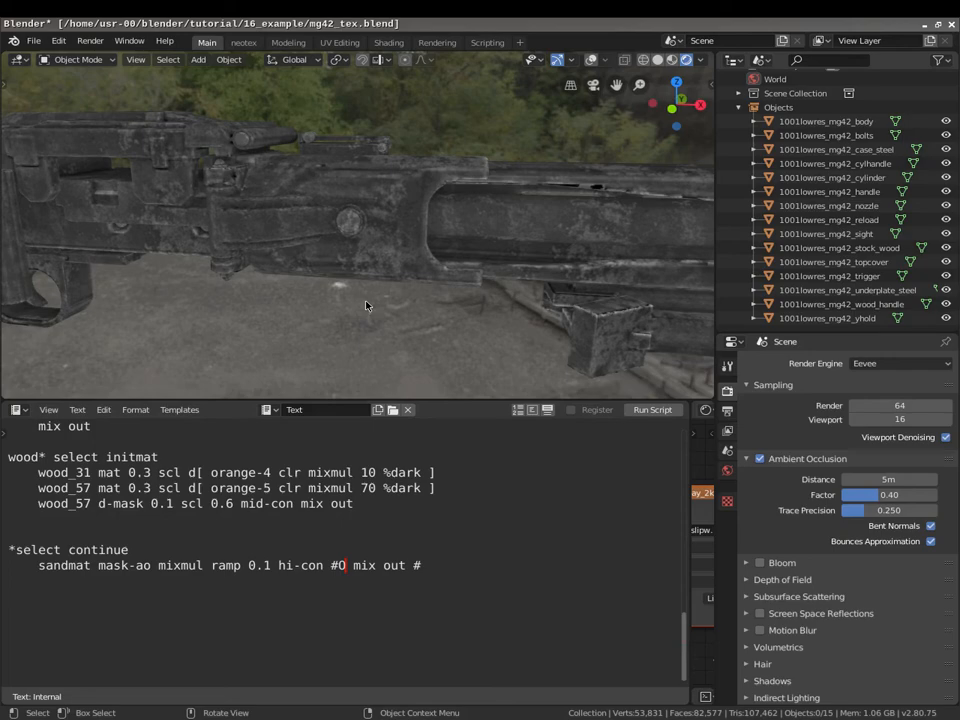
pyautogui.hotkey('alt', 'p')
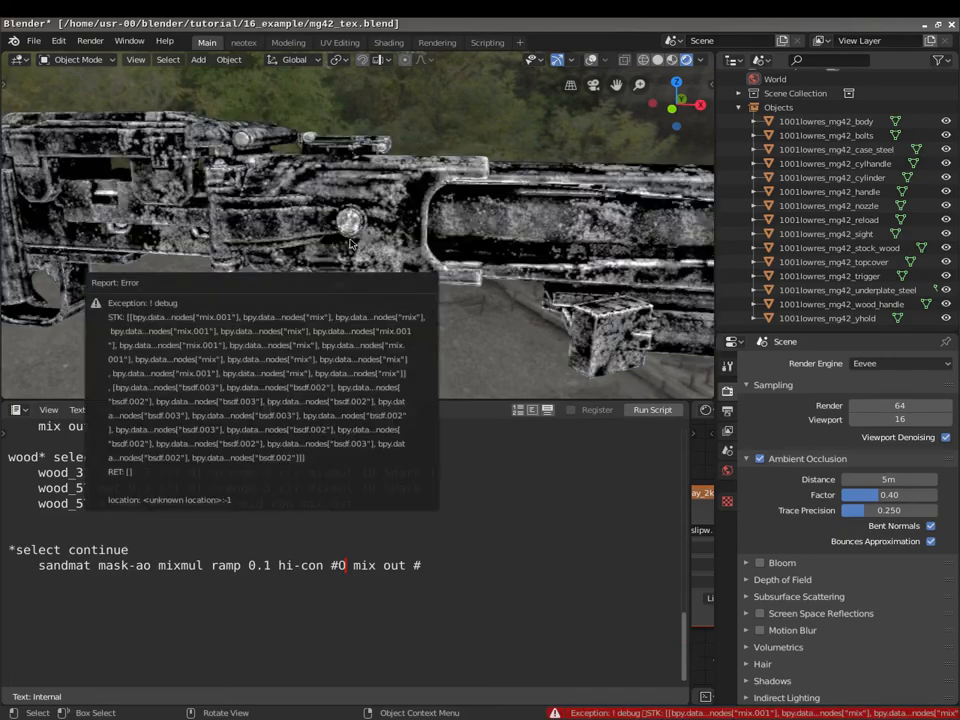
pyautogui.scroll(-3, 303, 245)
pyautogui.keyDown('shift'); pyautogui.moveTo(217, 233); pyautogui.dragTo(388, 198, button='middle'); pyautogui.keyUp('shift')
pyautogui.scroll(5, 416, 212)
pyautogui.keyDown('shift'); pyautogui.moveTo(322, 126); pyautogui.dragTo(215, 310, button='middle'); pyautogui.keyUp('shift')
pyautogui.scroll(-2, 296, 272)
pyautogui.scroll(-4, 300, 277)
pyautogui.scroll(4, 260, 295)
pyautogui.press('BackSpace')
pyautogui.press('BackSpace')
pyautogui.press('BackSpace')
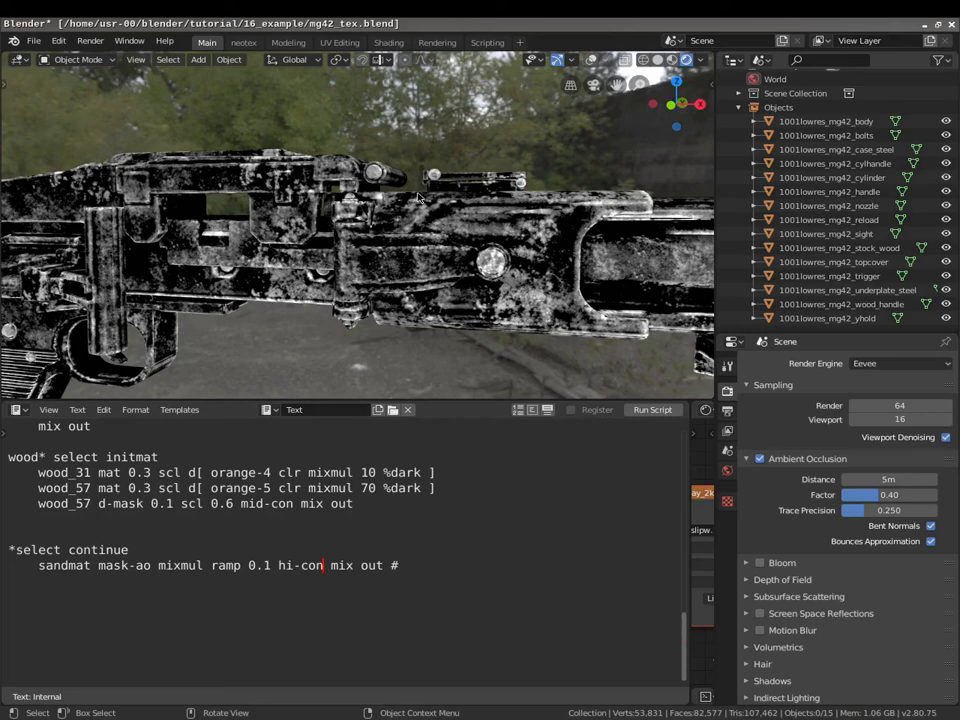
# Run the full script through the final sandmat "mix out" line and inspect the sand layer on the stock, grip and receiver.
pyautogui.hotkey('alt', 'p')
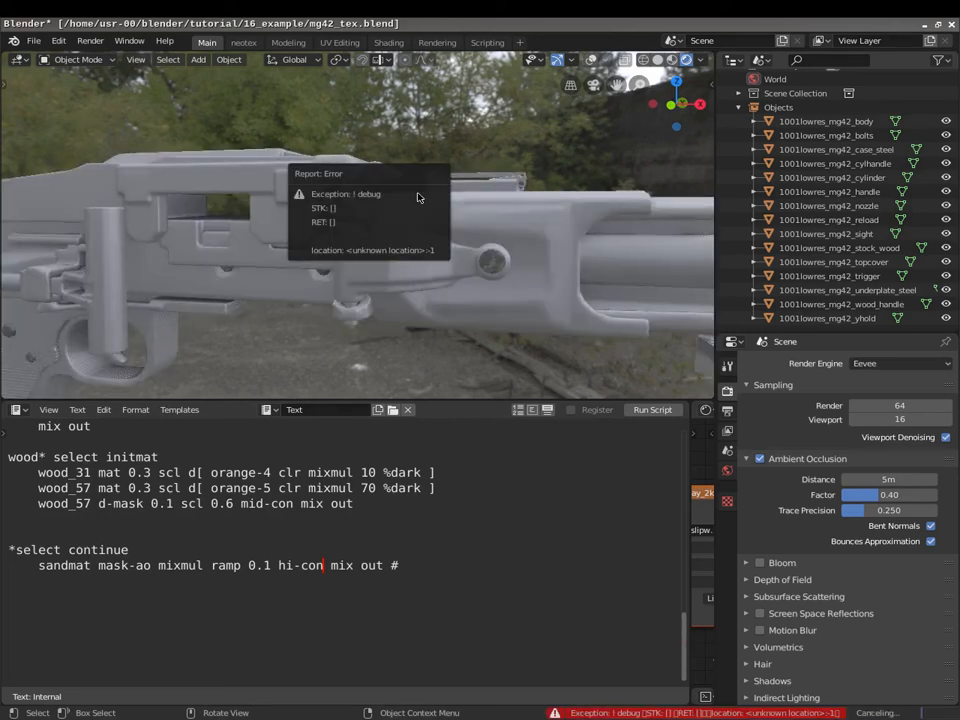
pyautogui.moveTo(403, 262); pyautogui.dragTo(309, 208, button='middle')
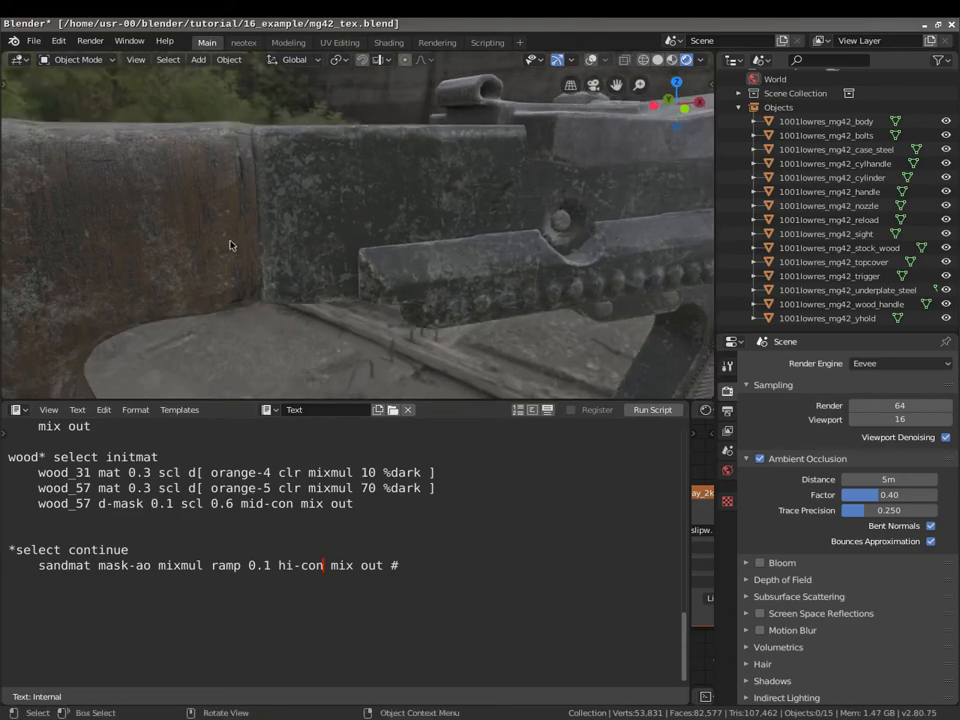
pyautogui.moveTo(465, 235); pyautogui.dragTo(411, 277, button='middle')
pyautogui.scroll(-2, 402, 267)
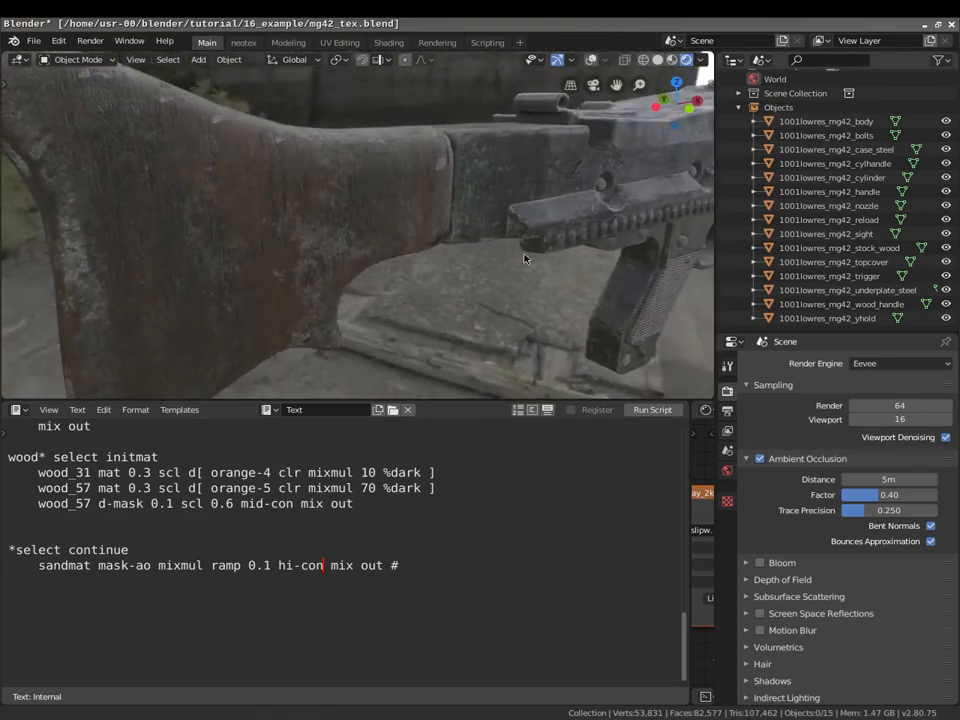
pyautogui.moveTo(553, 258); pyautogui.dragTo(285, 258, button='middle')
pyautogui.moveTo(605, 216); pyautogui.dragTo(211, 286, button='middle')
pyautogui.moveTo(378, 279)
pyautogui.mouseDown(button='middle')
pyautogui.moveTo(332, 257)
pyautogui.moveTo(414, 238)
pyautogui.moveTo(471, 249)
pyautogui.moveTo(364, 242)
pyautogui.moveTo(251, 256)
pyautogui.moveTo(45, 241)
pyautogui.moveTo(332, 259)
pyautogui.moveTo(339, 270)
pyautogui.moveTo(486, 308)
pyautogui.moveTo(374, 279)
pyautogui.moveTo(242, 293)
pyautogui.moveTo(483, 264)
pyautogui.moveTo(370, 270)
pyautogui.mouseUp(button='middle')
# Review the script blocks from the sandmat definition down to the final "*select continue" block.
pyautogui.scroll(8, 355, 566)
pyautogui.scroll(10, 355, 566)
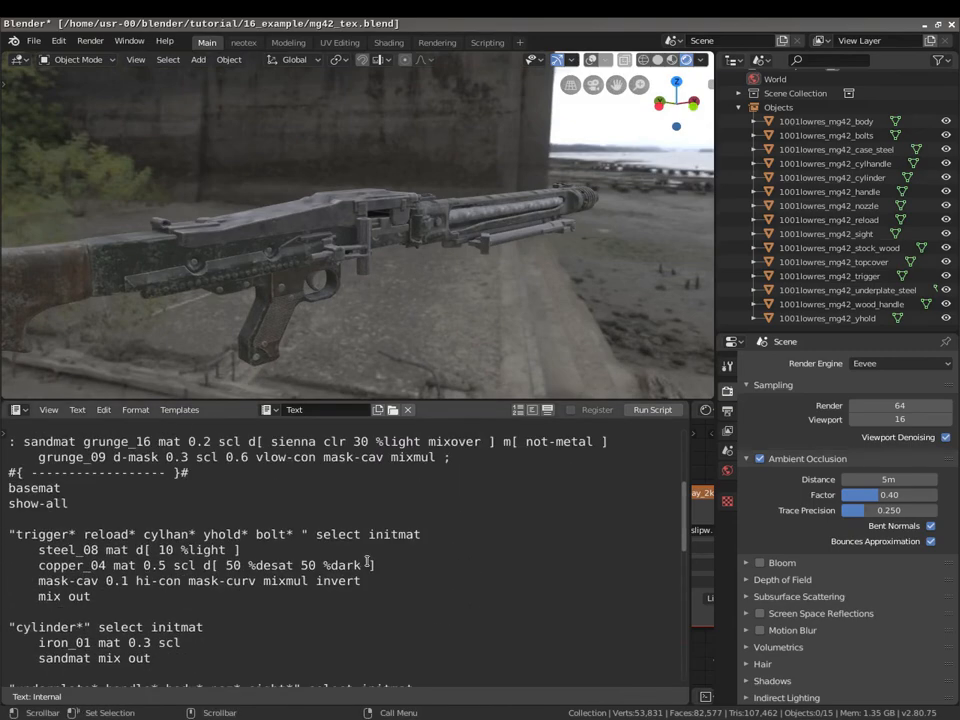
pyautogui.scroll(-12, 362, 555)
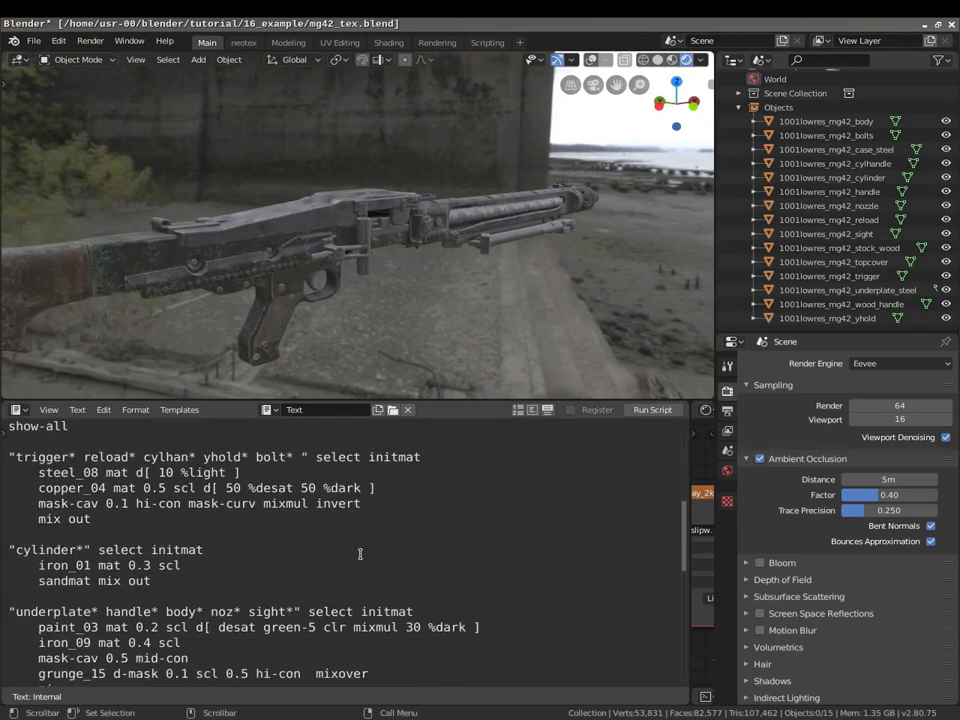
pyautogui.moveTo(385, 300); pyautogui.dragTo(404, 270, button='middle')
pyautogui.scroll(1, 403, 271)
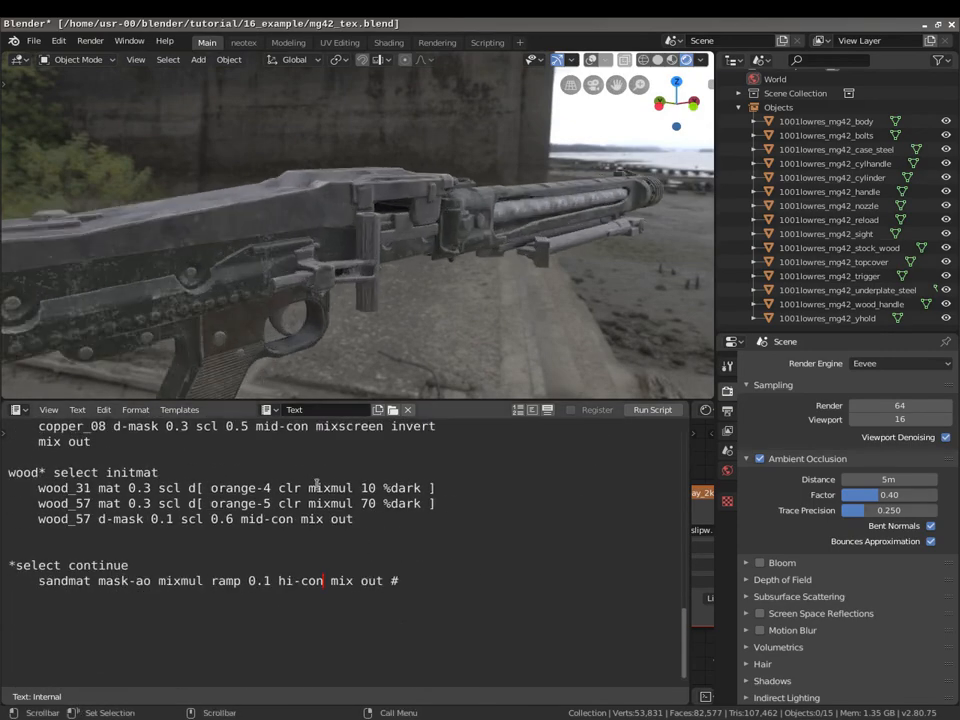
# Examine the finished sand-covered textures on the receiver up close and on the whole gun.
pyautogui.moveTo(343, 253); pyautogui.dragTo(347, 253, button='middle')
pyautogui.scroll(3, 440, 261)
pyautogui.moveTo(440, 261); pyautogui.dragTo(340, 205, button='middle')
pyautogui.scroll(-1, 234, 658)
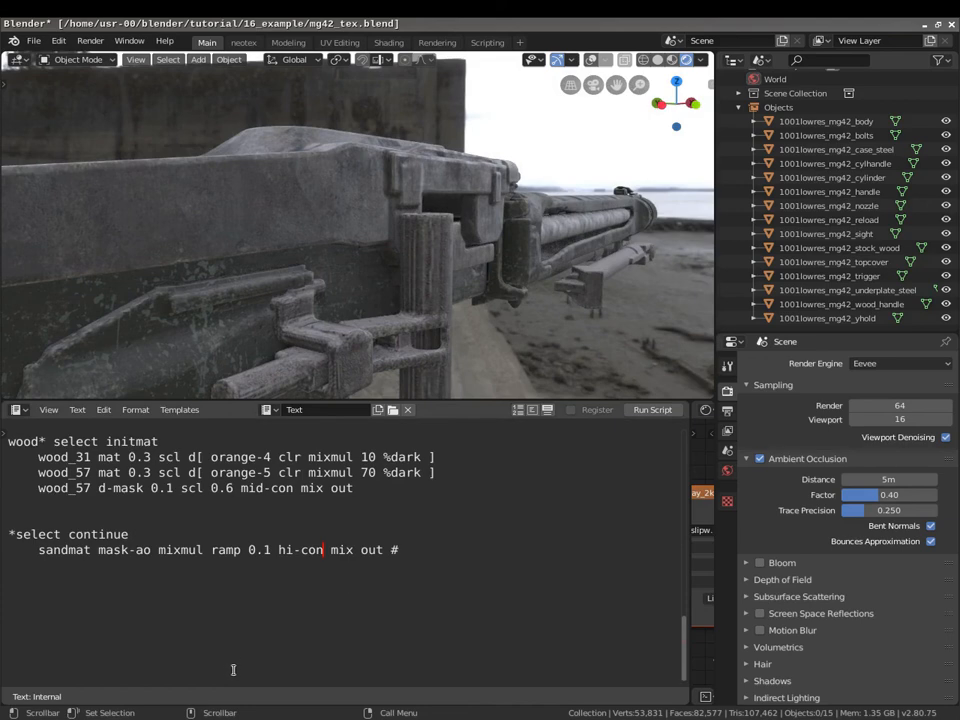
pyautogui.moveTo(210, 667); pyautogui.dragTo(9, 619)
pyautogui.click(68, 679)
pyautogui.scroll(5, 149, 644)
pyautogui.moveTo(396, 213); pyautogui.dragTo(420, 270, button='middle')
pyautogui.keyDown('shift'); pyautogui.moveTo(500, 259); pyautogui.dragTo(418, 283, button='middle'); pyautogui.keyUp('shift')
pyautogui.scroll(4, 418, 283)
pyautogui.moveTo(474, 300); pyautogui.dragTo(497, 308, button='middle')
pyautogui.moveTo(491, 240); pyautogui.dragTo(513, 305, button='middle')
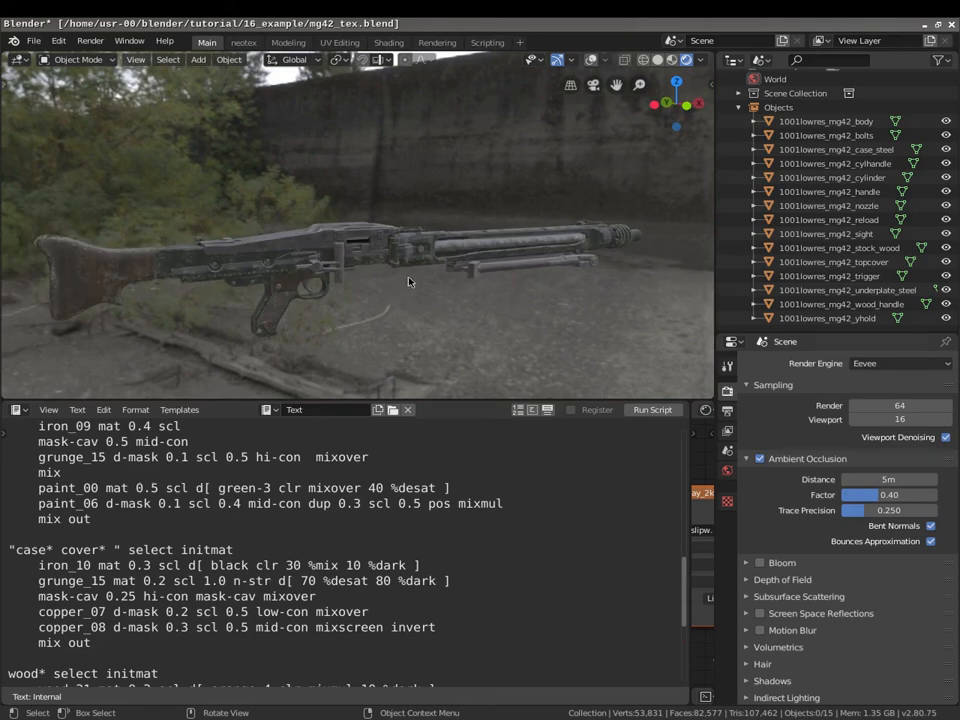
# Review the basemat and sandmat definitions and the trigger and cylinder blocks in the script, and view the gun from a lower angle.
pyautogui.scroll(8, 142, 500)
pyautogui.scroll(-3, 138, 510)
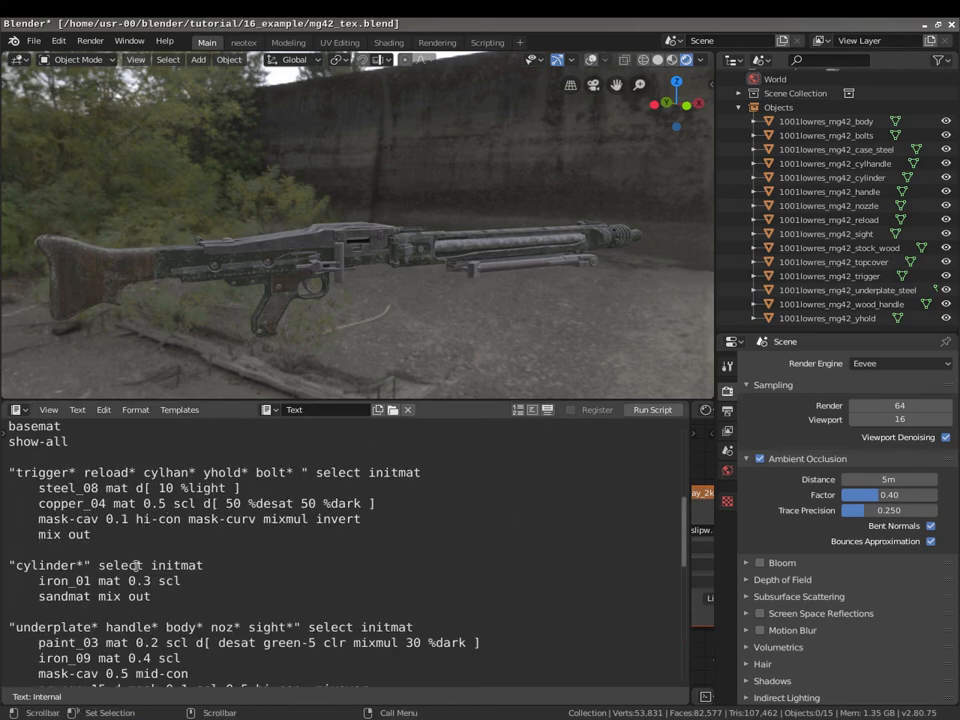
pyautogui.scroll(3, 108, 518)
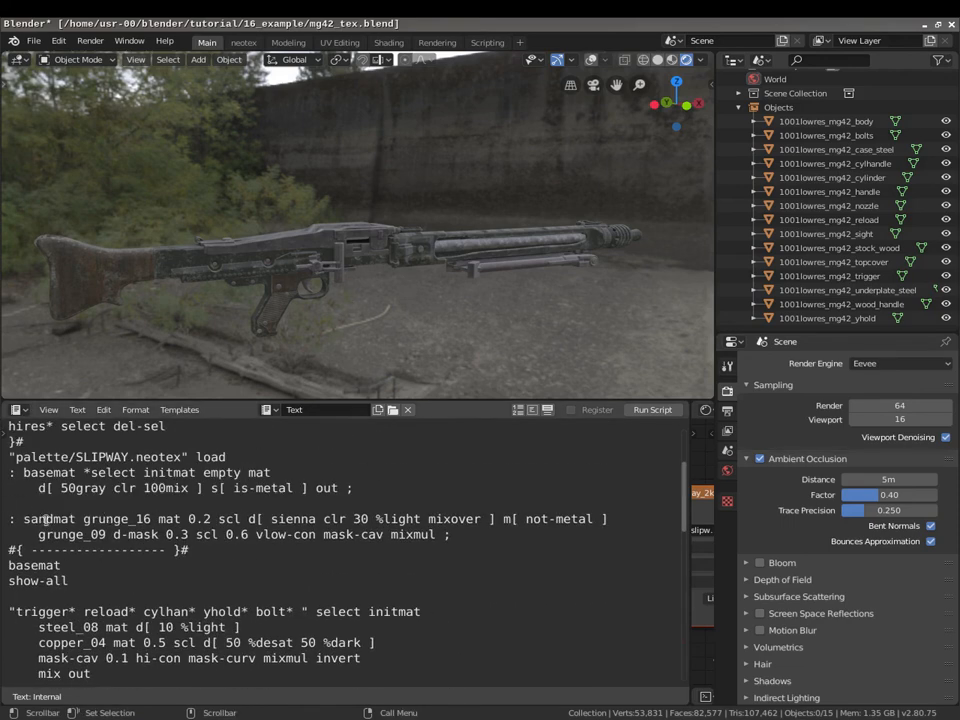
pyautogui.scroll(-2, 172, 549)
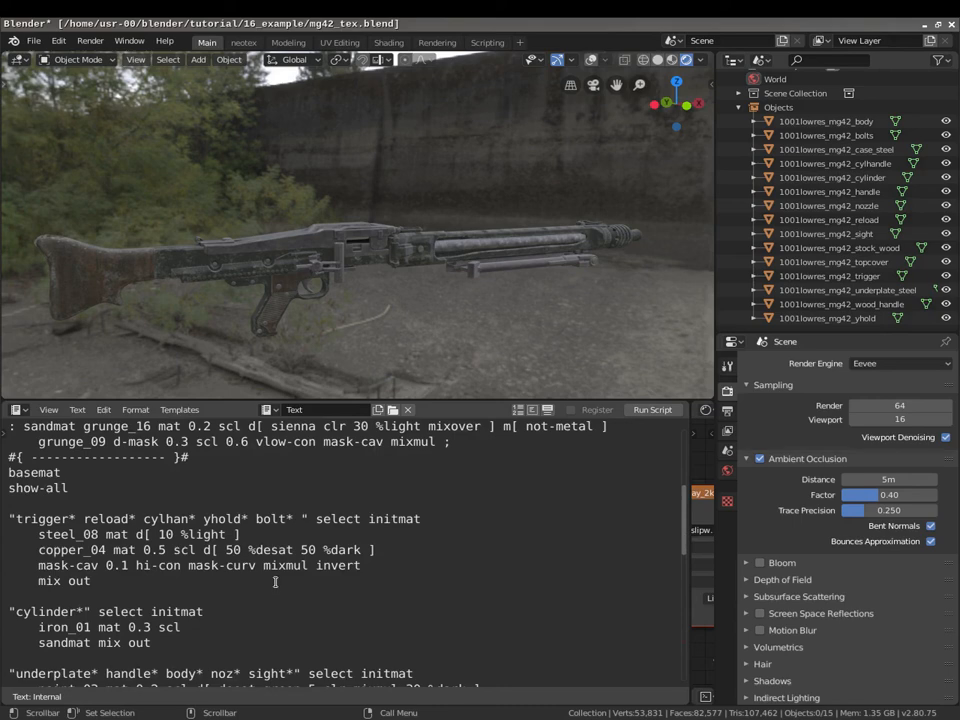
pyautogui.scroll(1, 273, 575)
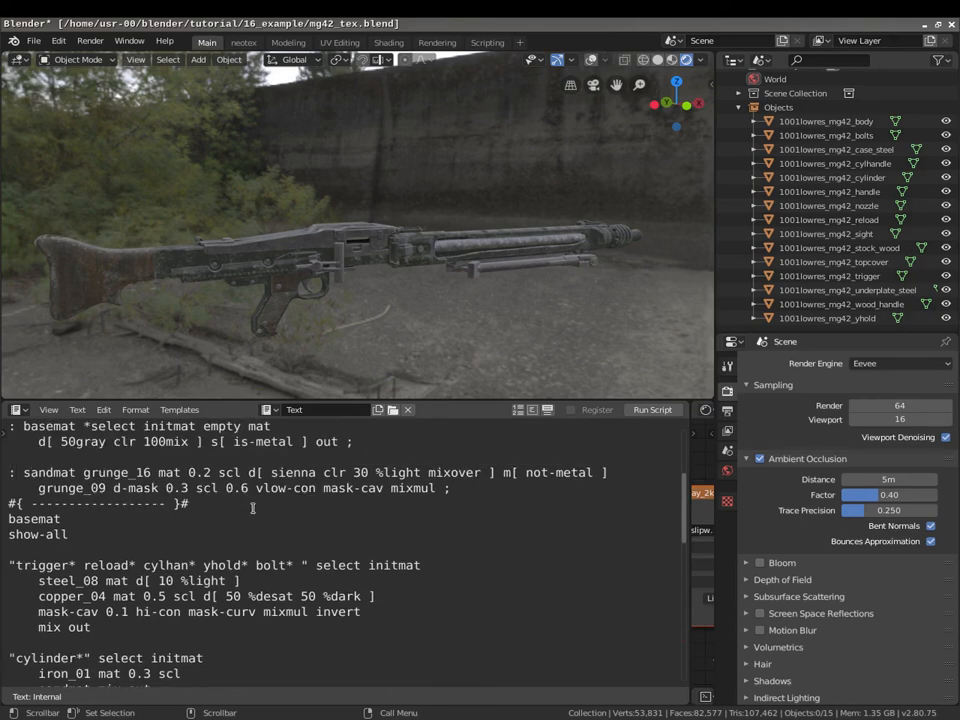
pyautogui.moveTo(379, 381); pyautogui.dragTo(374, 268, button='middle')
pyautogui.scroll(2, 378, 316)
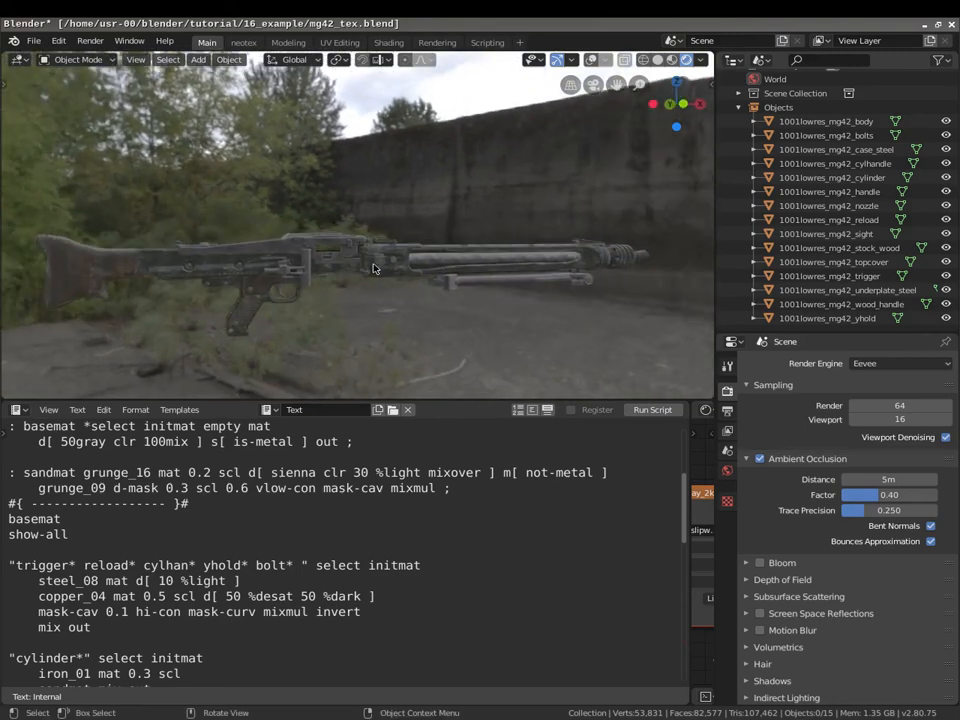